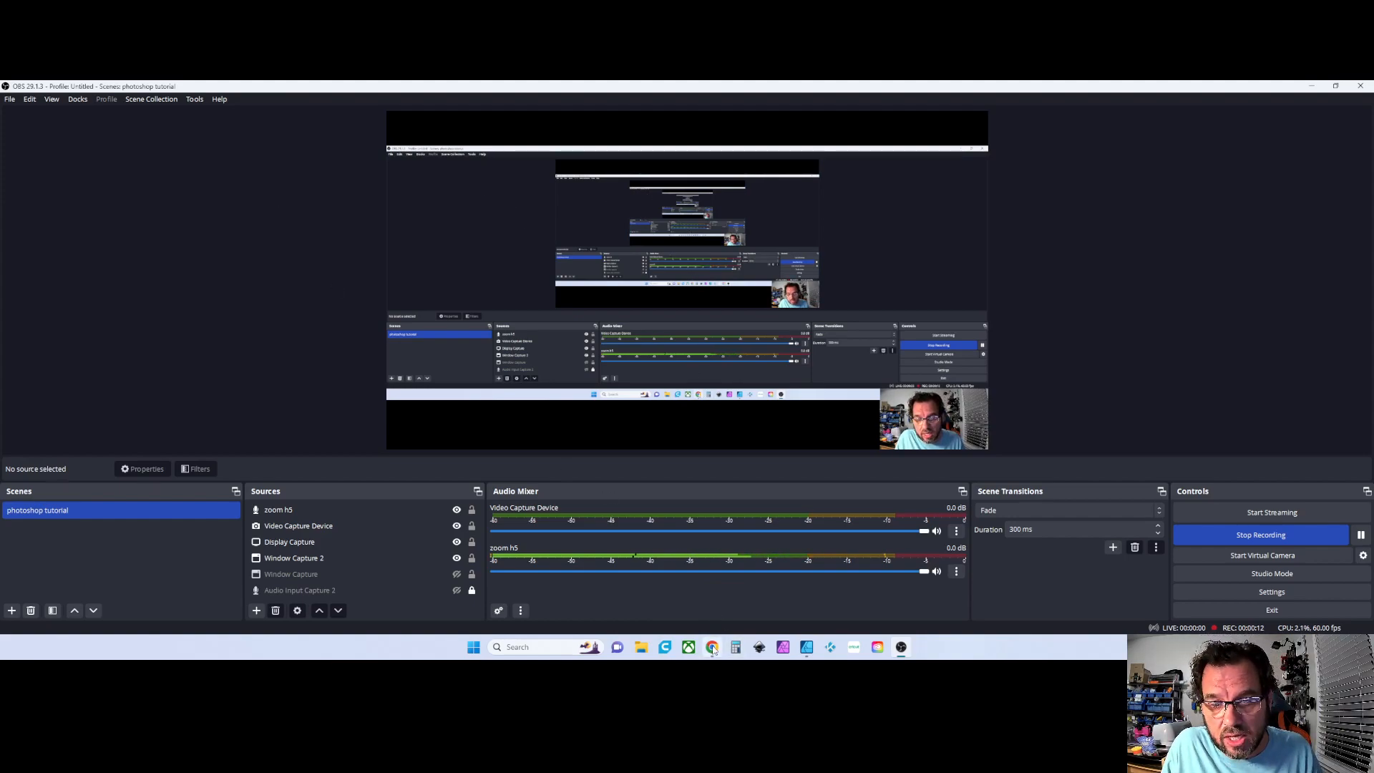
Switch to Photopea in the browser and reload the page, discarding unsaved changes
click(803, 649)
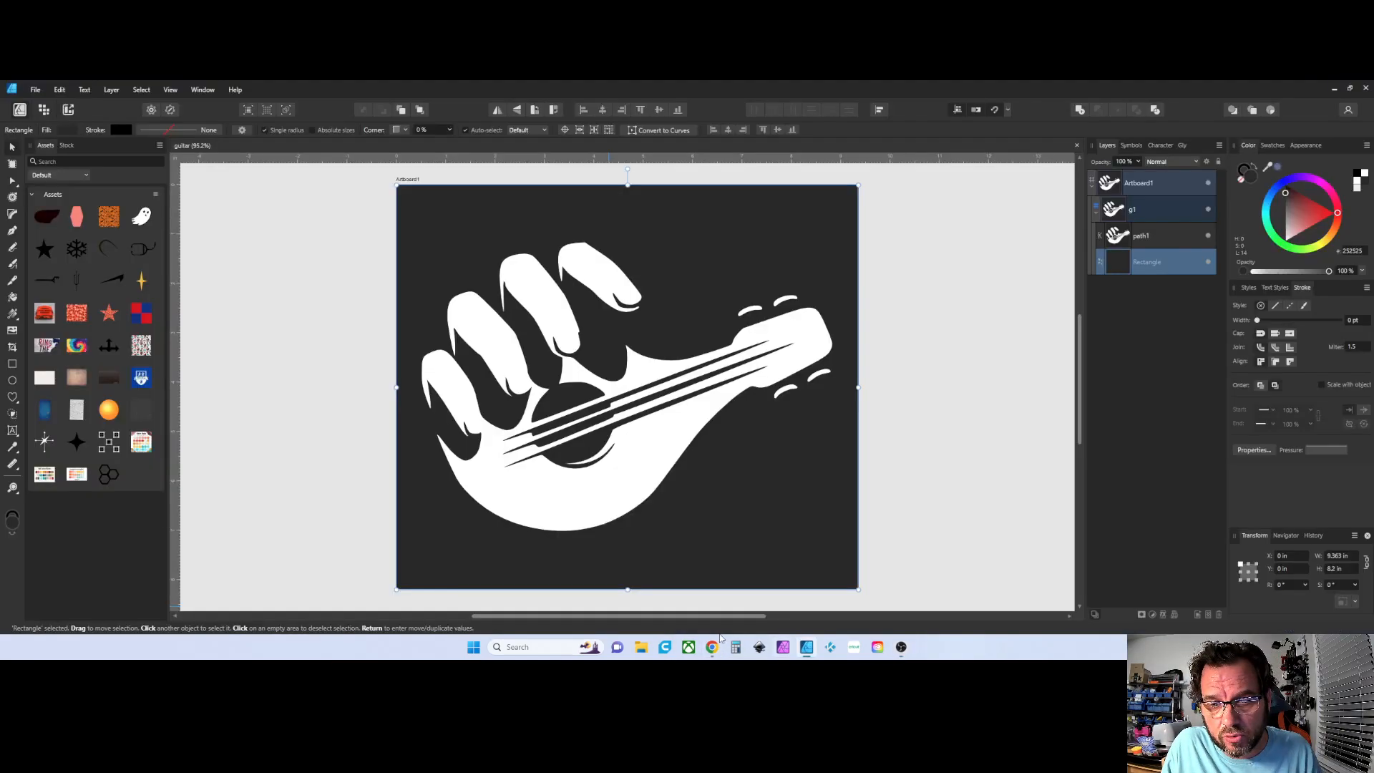
mouse_move(713, 648)
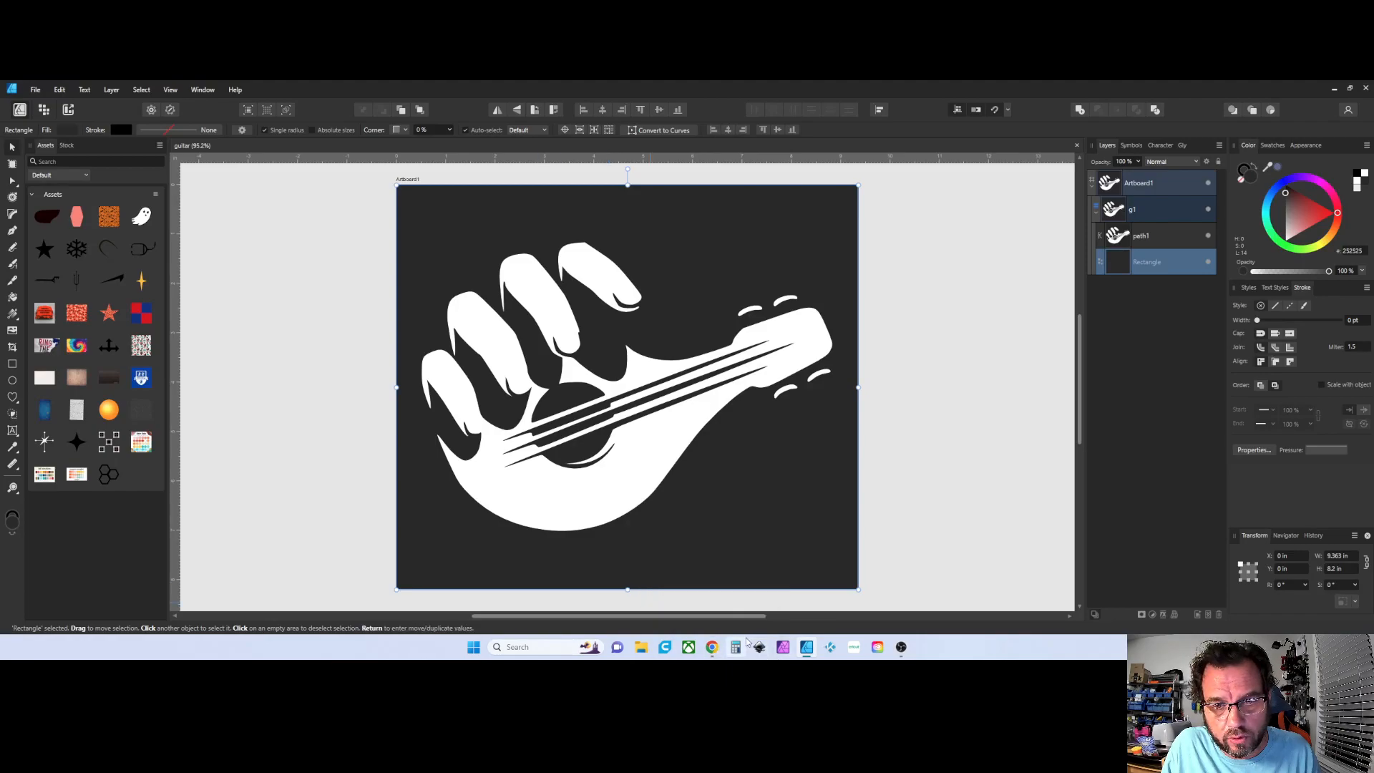
click(713, 647)
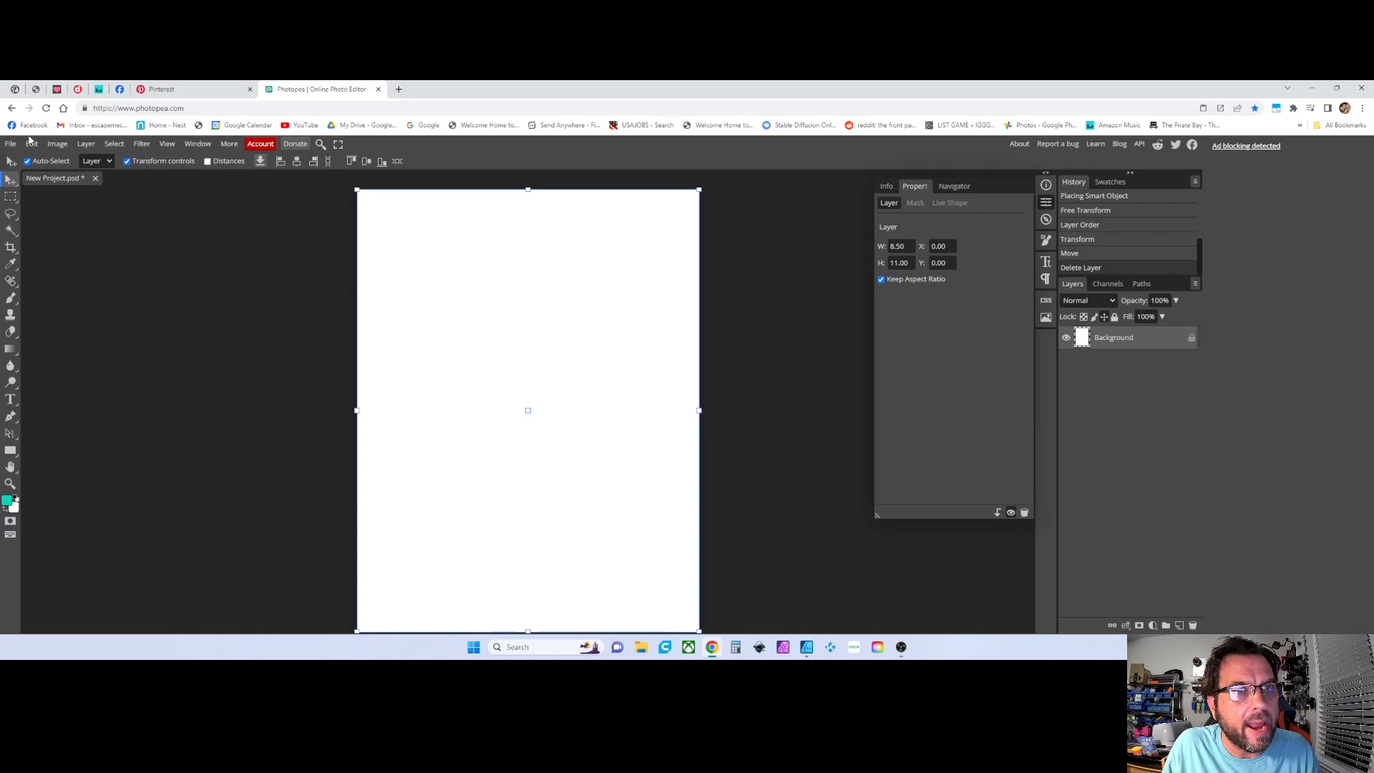
click(46, 108)
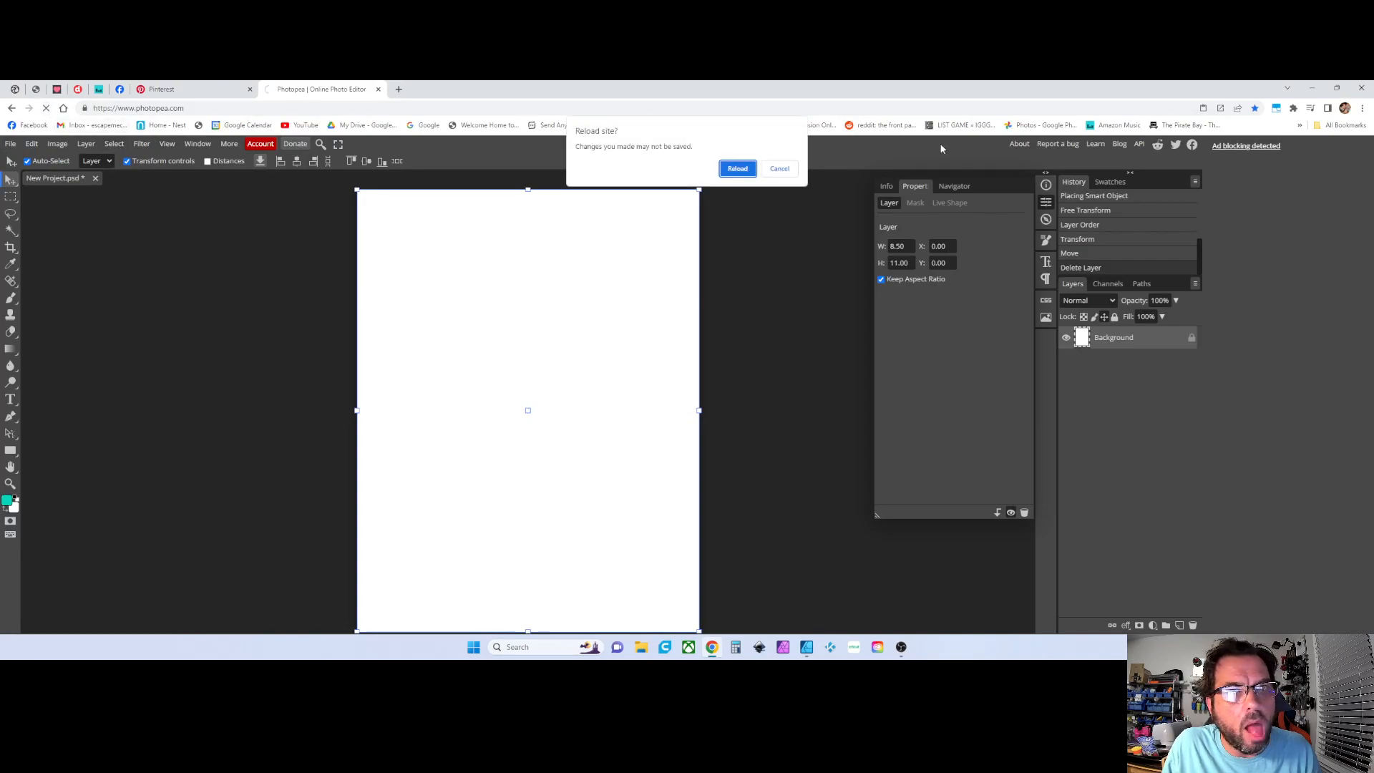
click(745, 167)
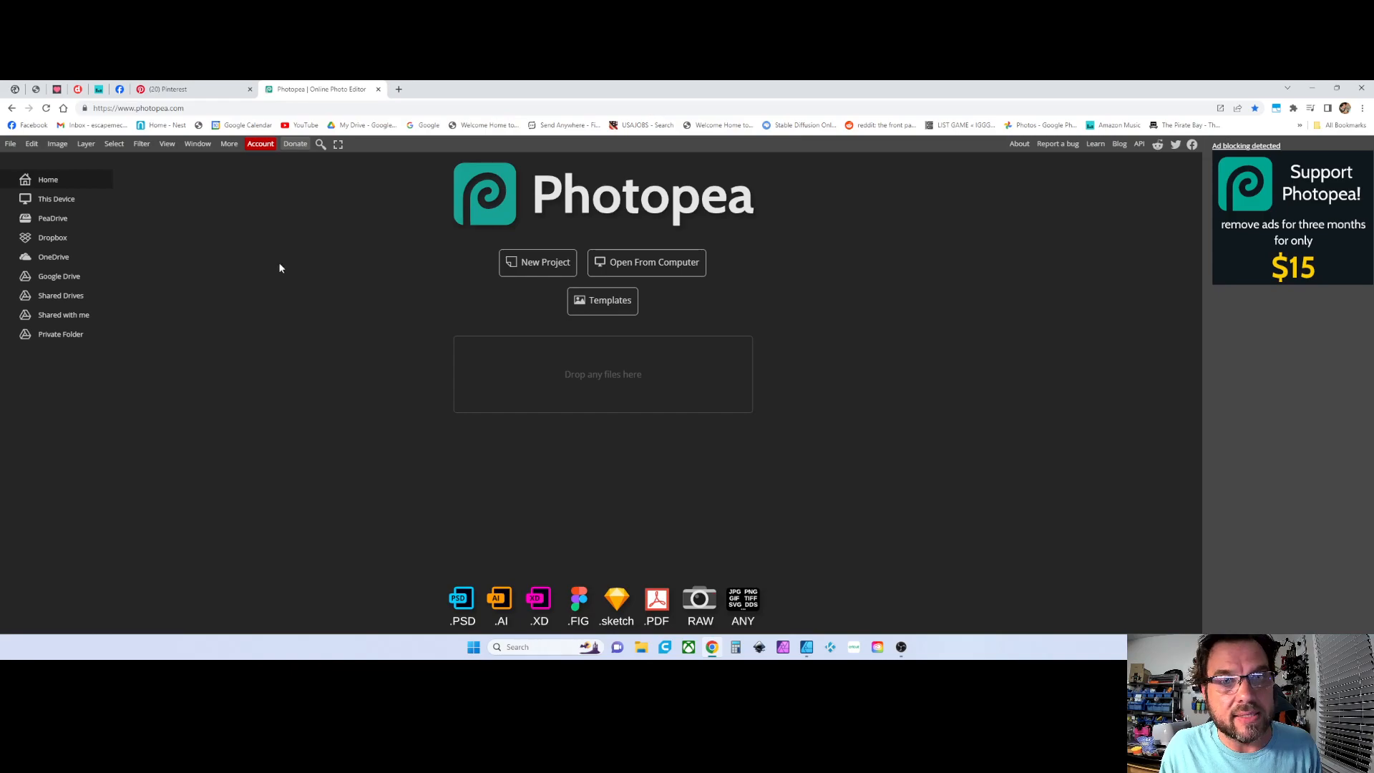
Start a new project and pick the Letter preset from the Print presets
click(552, 269)
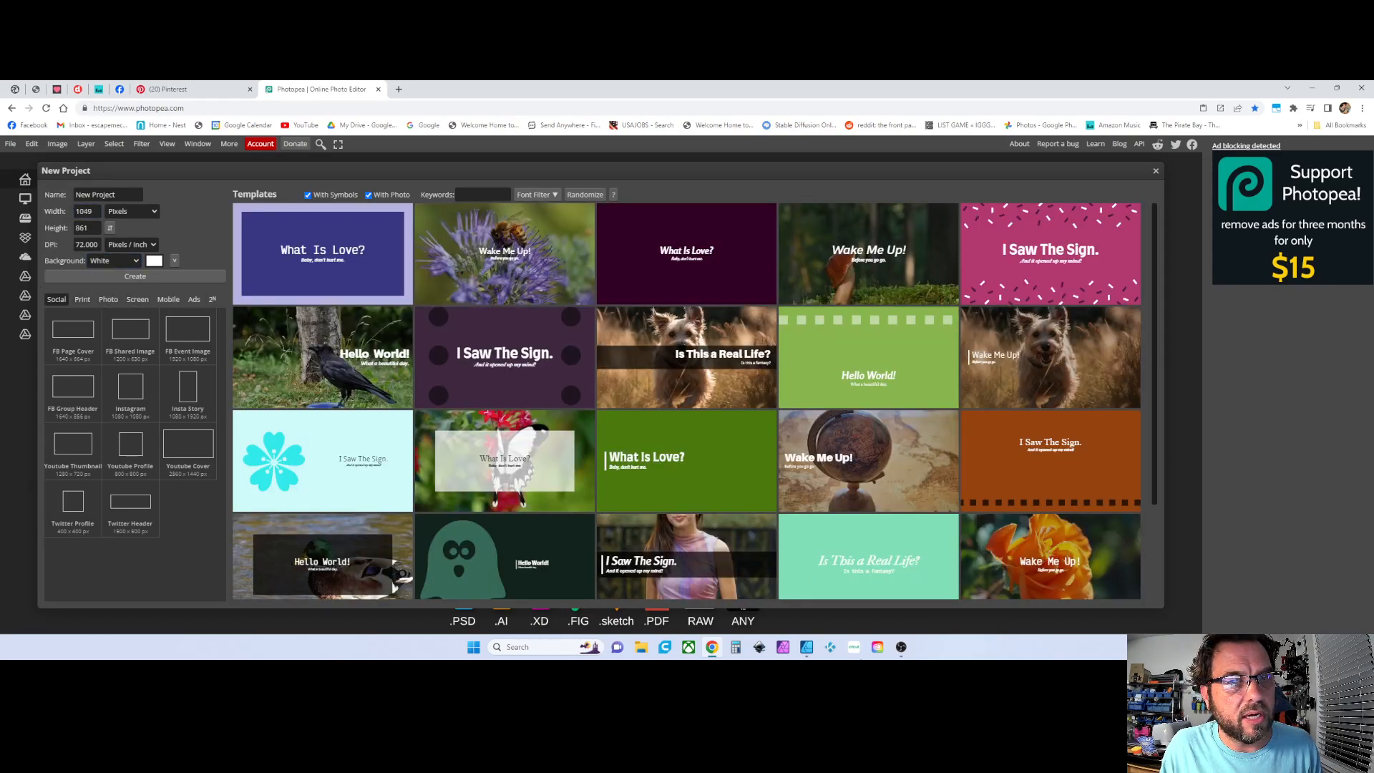
scroll(828, 370, down, 1)
scroll(823, 358, up, 1)
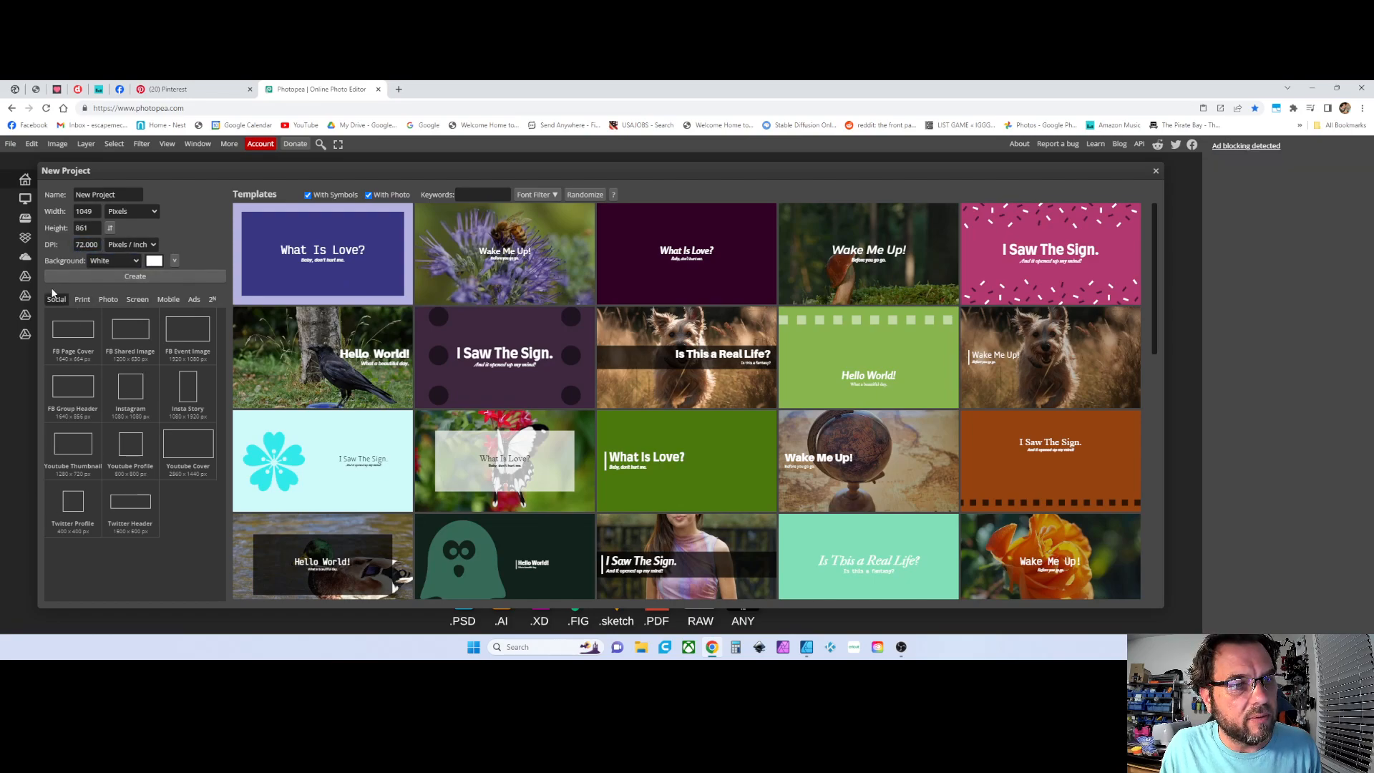
click(81, 300)
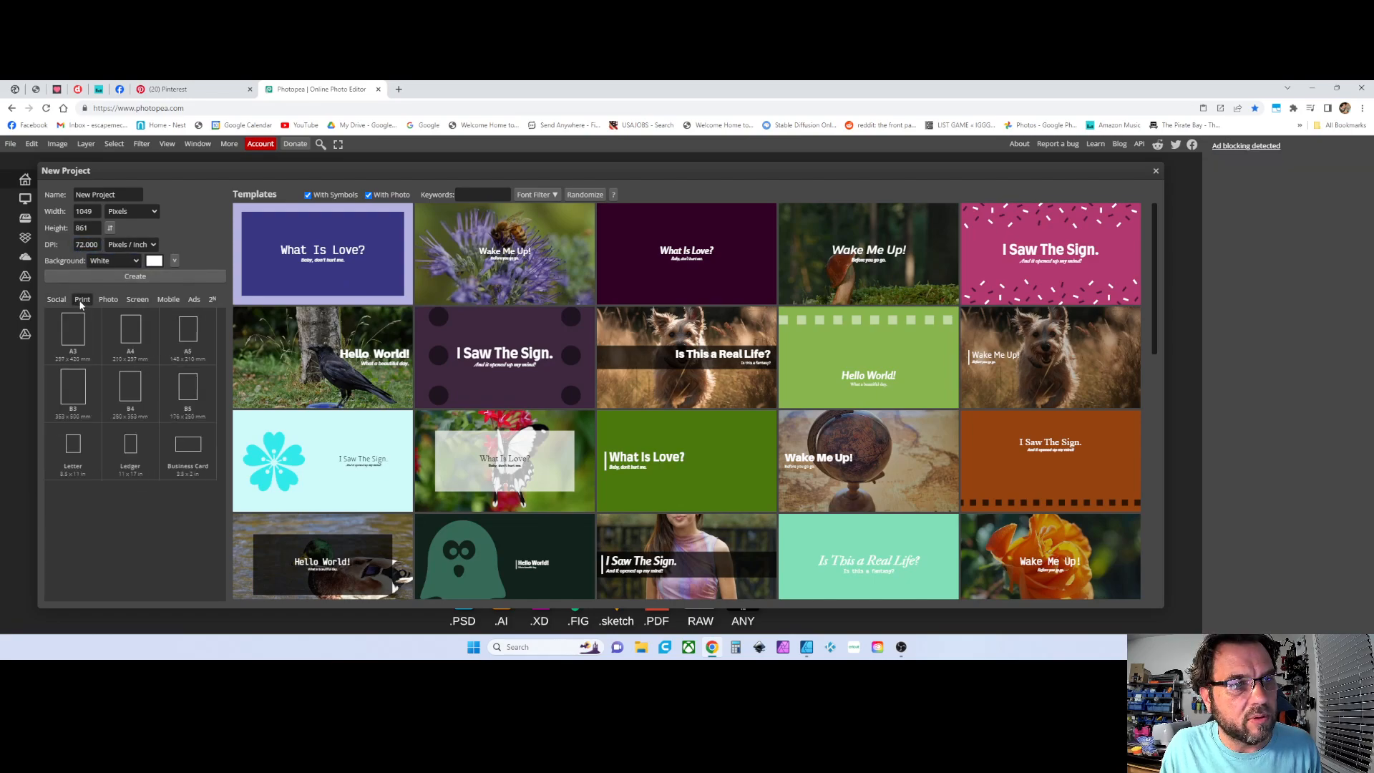
click(74, 447)
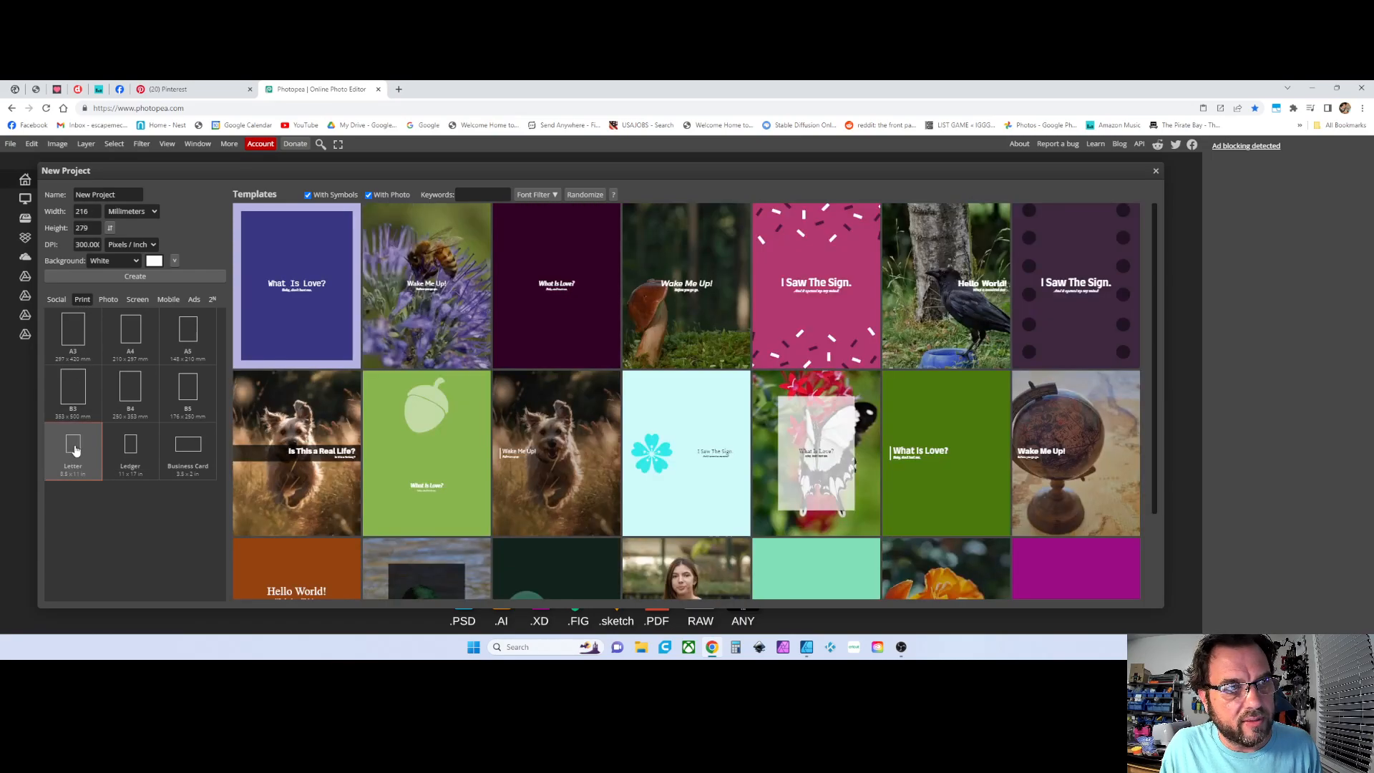
Set the units to inches, swap to landscape 11 × 8.50 in, and create the document
click(147, 213)
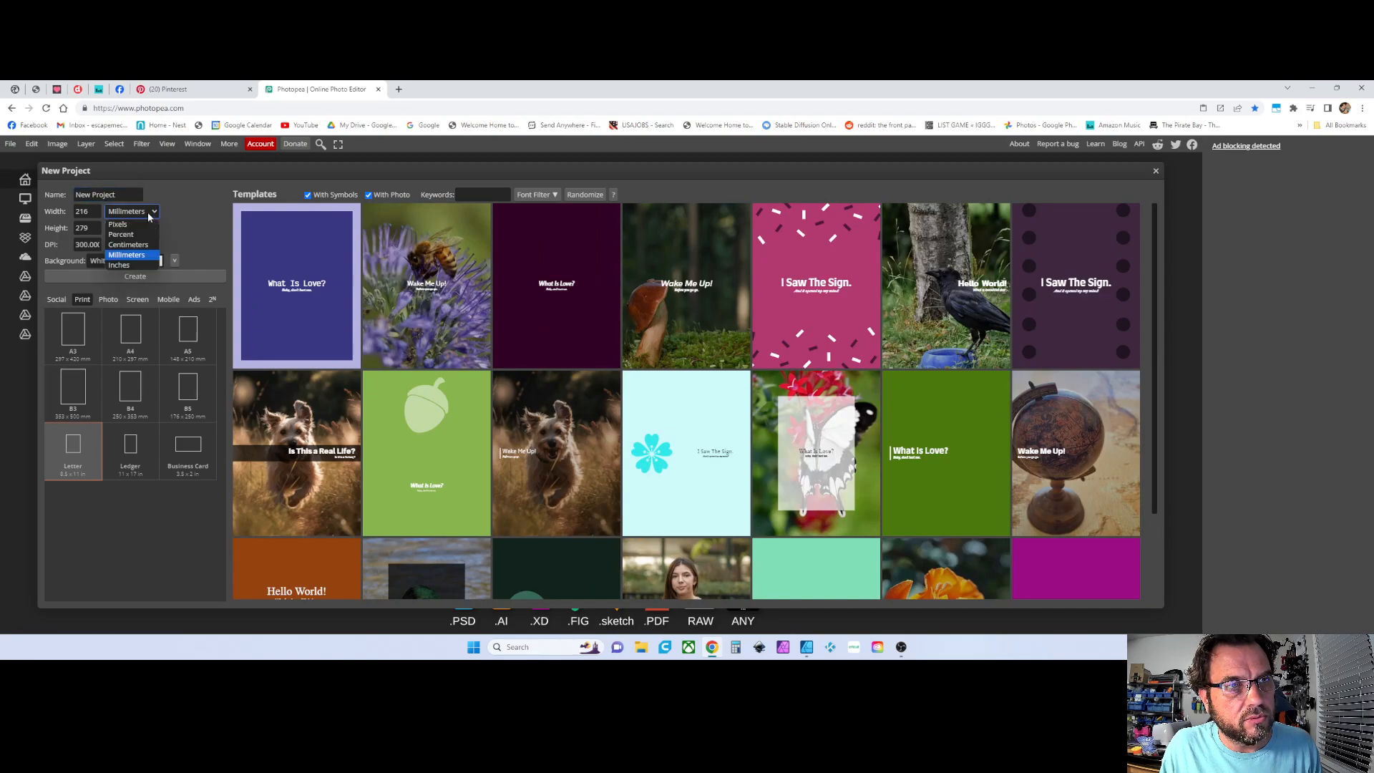
click(133, 266)
click(101, 213)
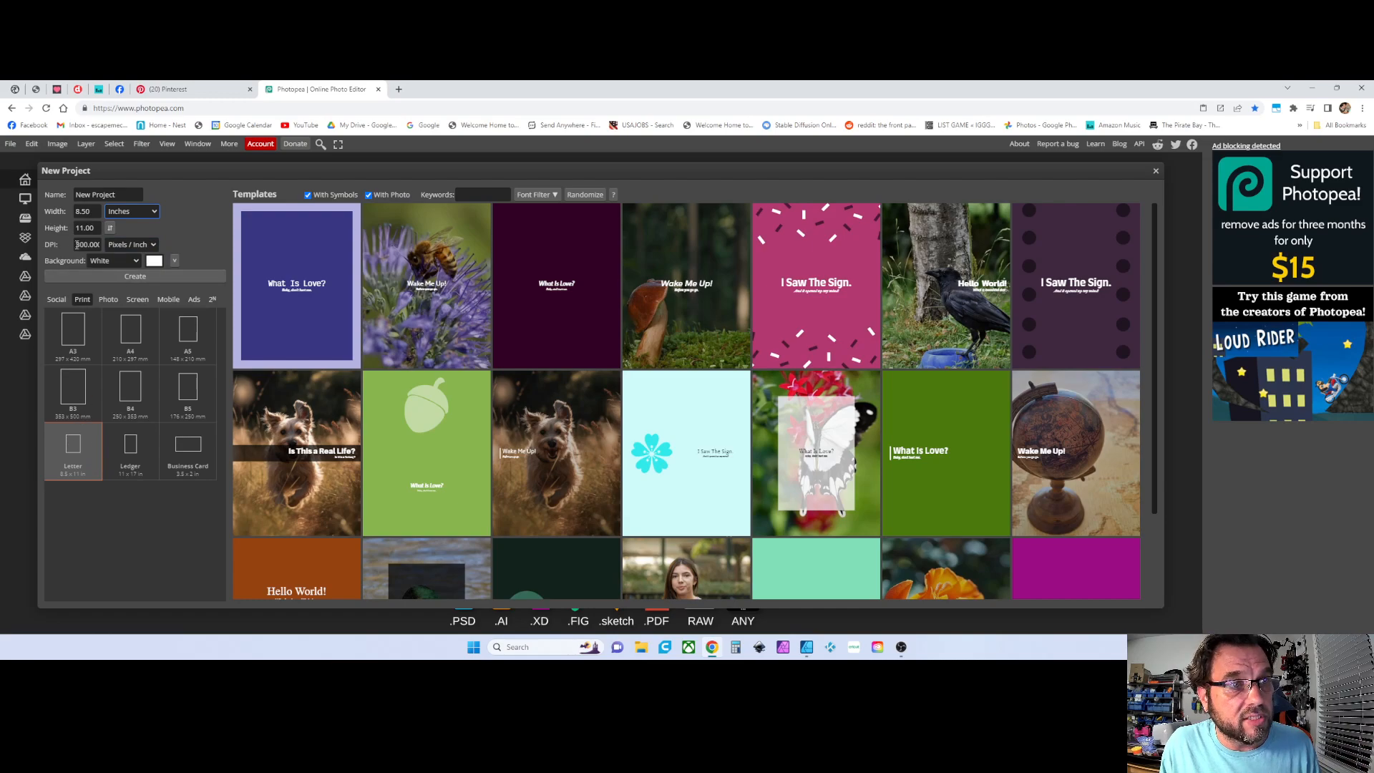
click(88, 211)
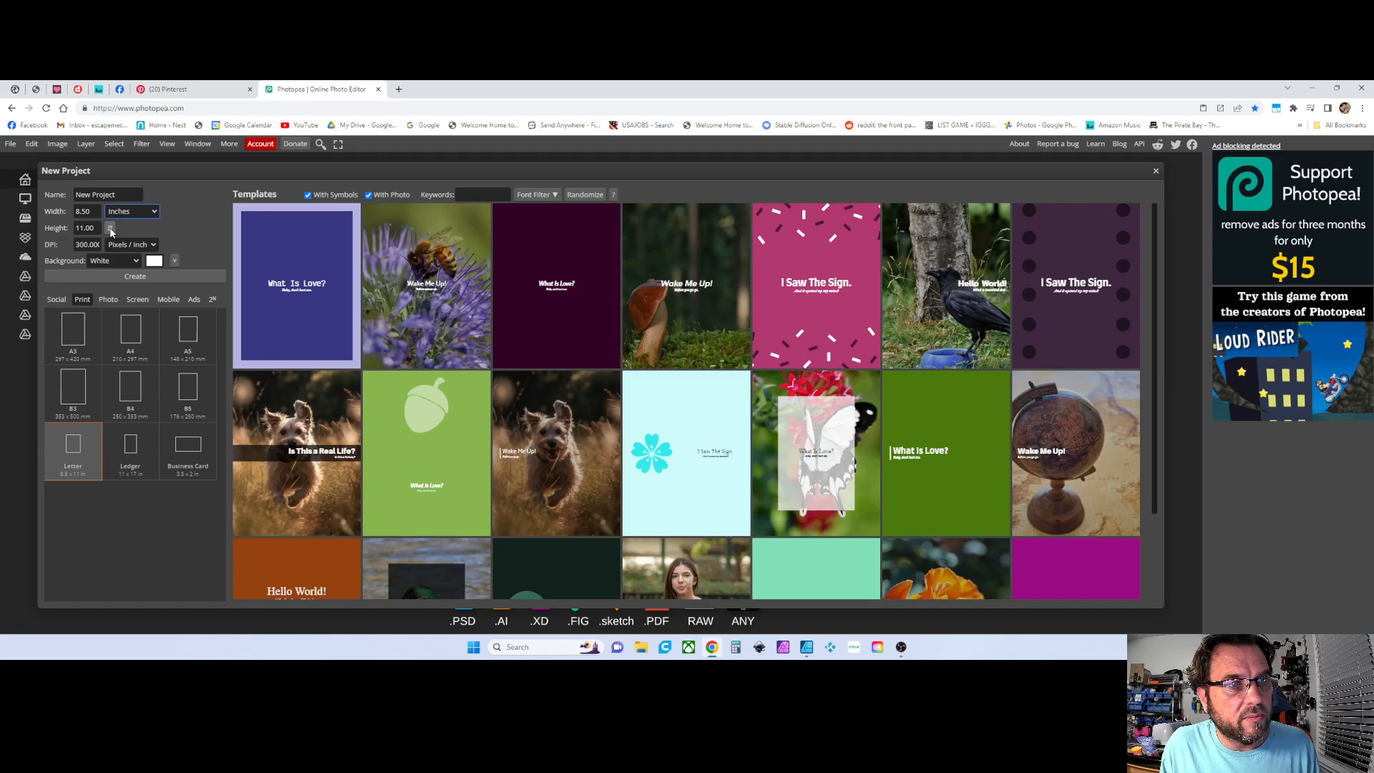
click(110, 228)
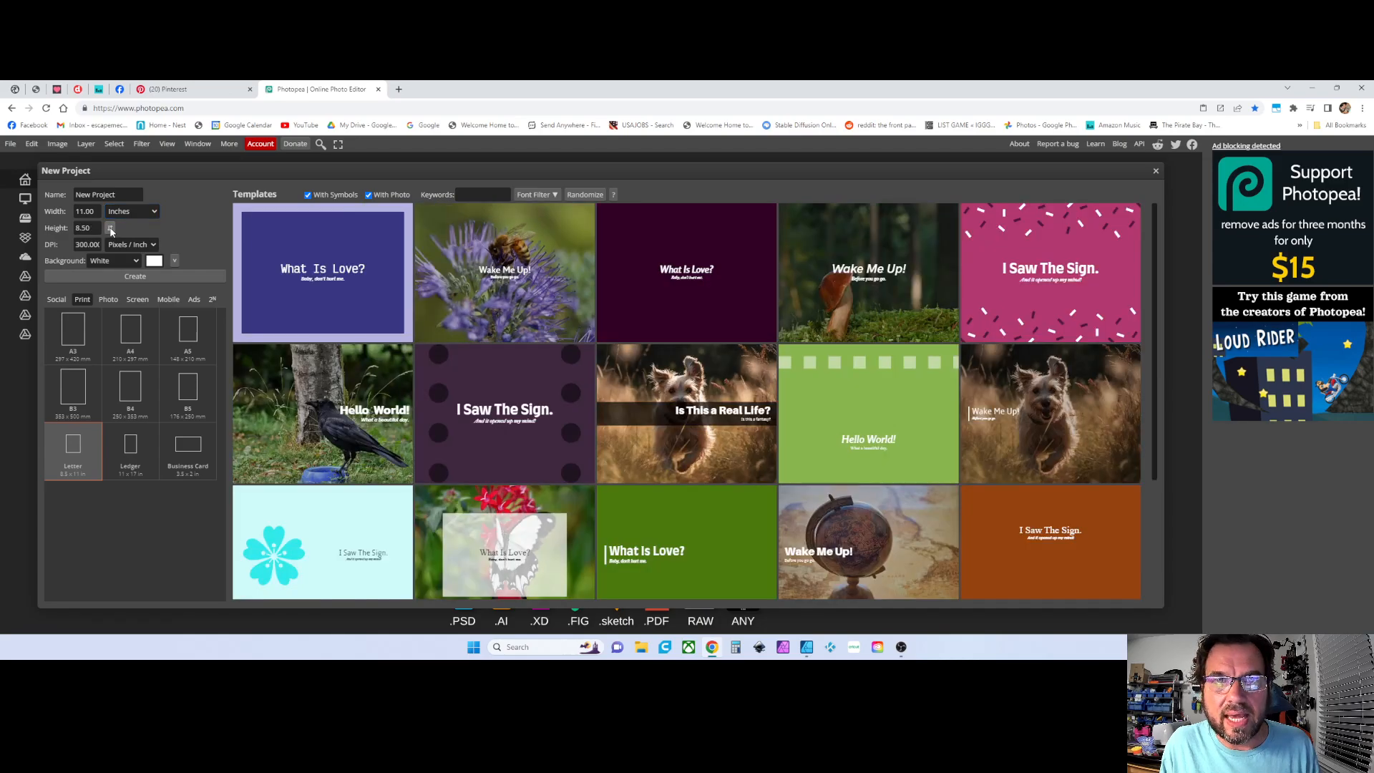
click(134, 277)
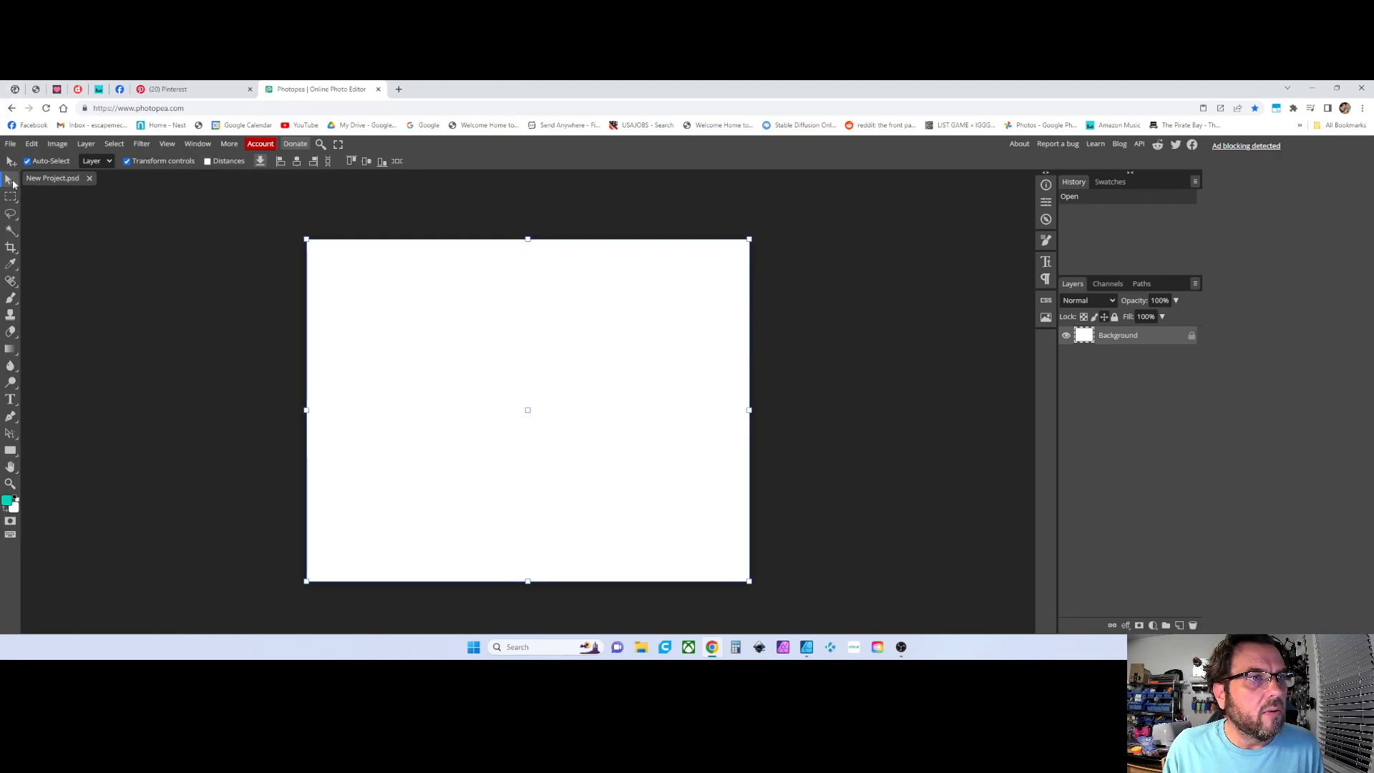
Browse the toolbar tools, returning to the Move tool with transform controls enabled
click(454, 301)
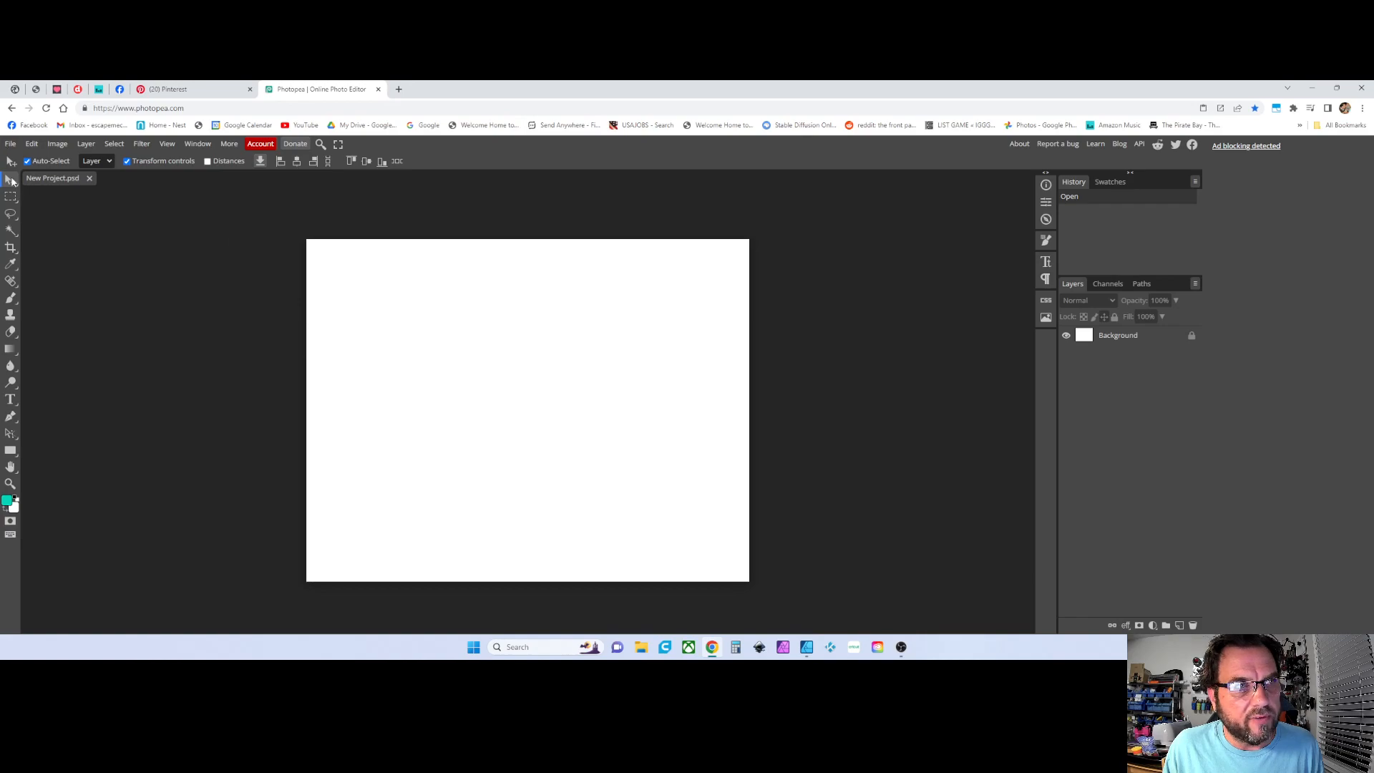
right_click(10, 180)
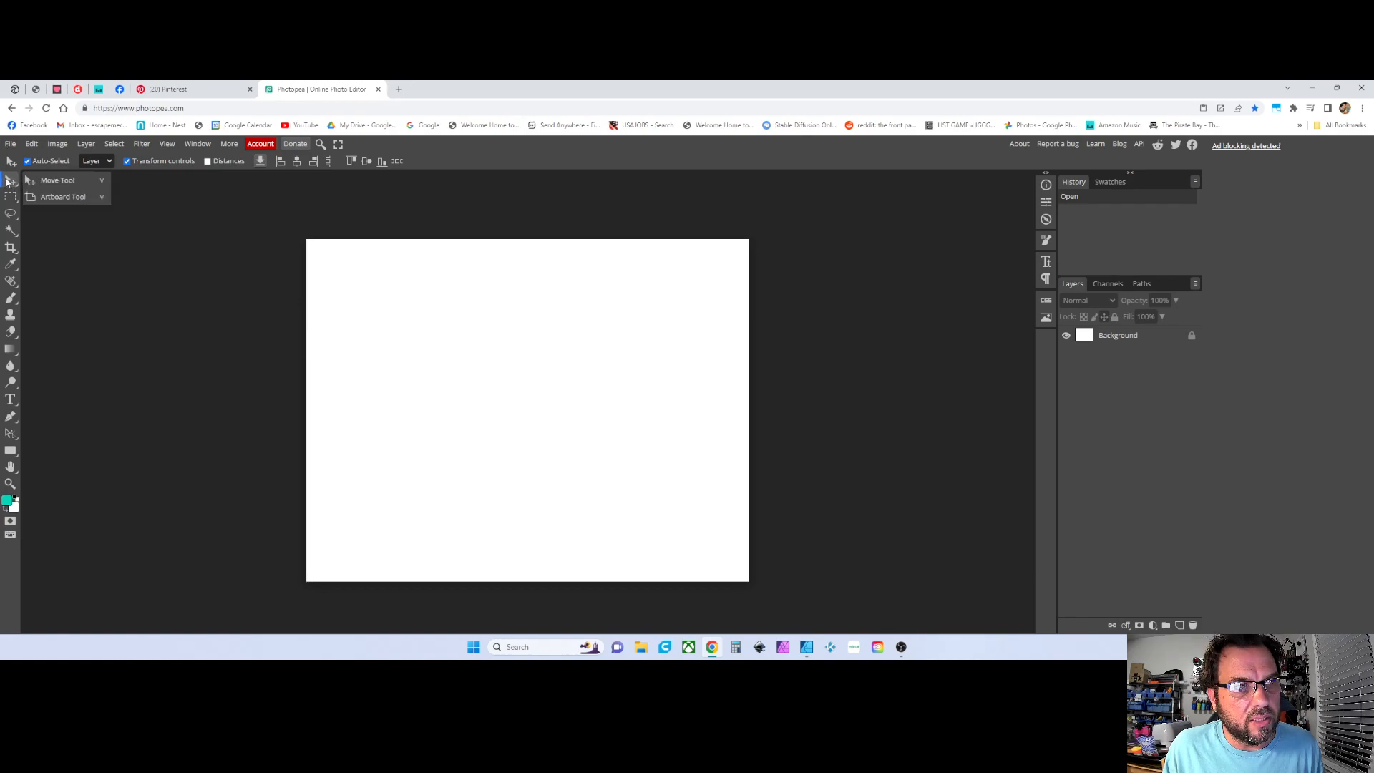
click(8, 181)
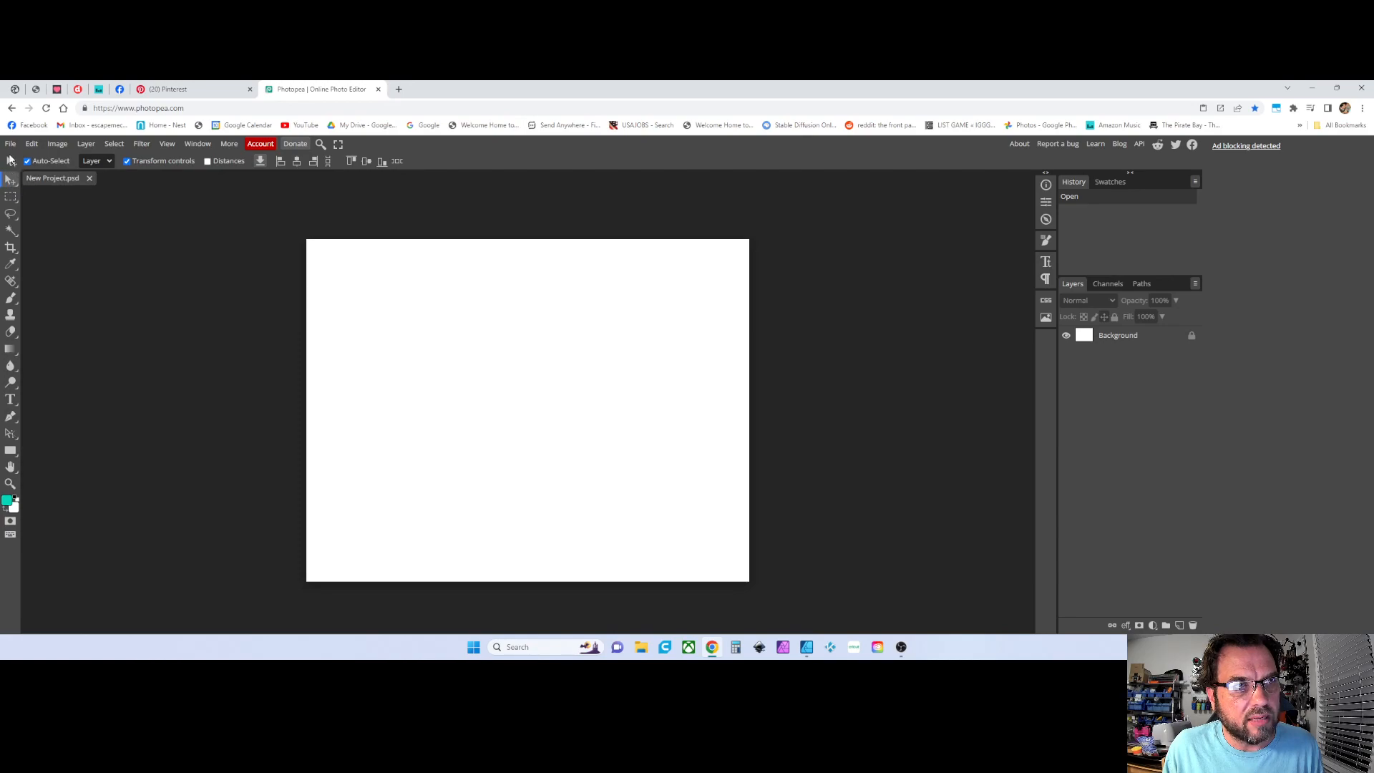
click(11, 198)
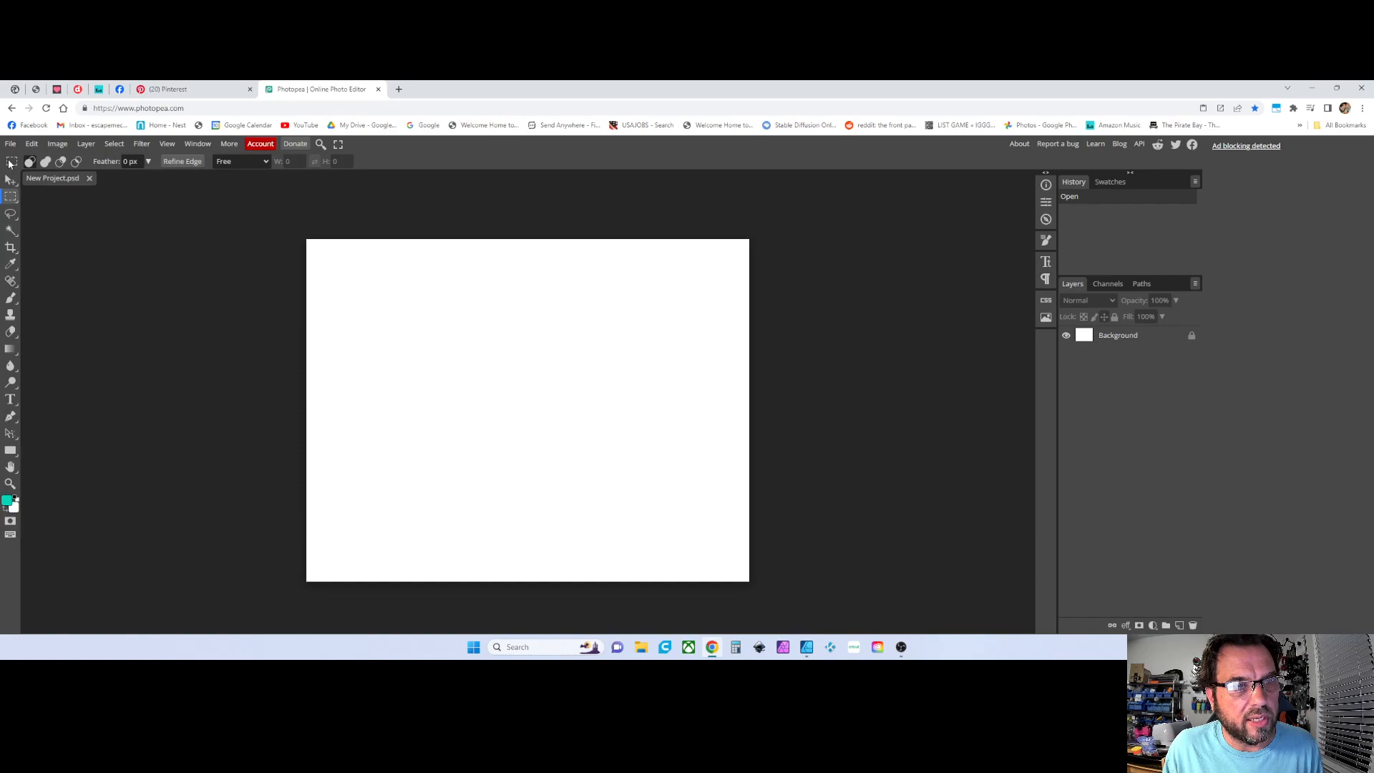
click(11, 214)
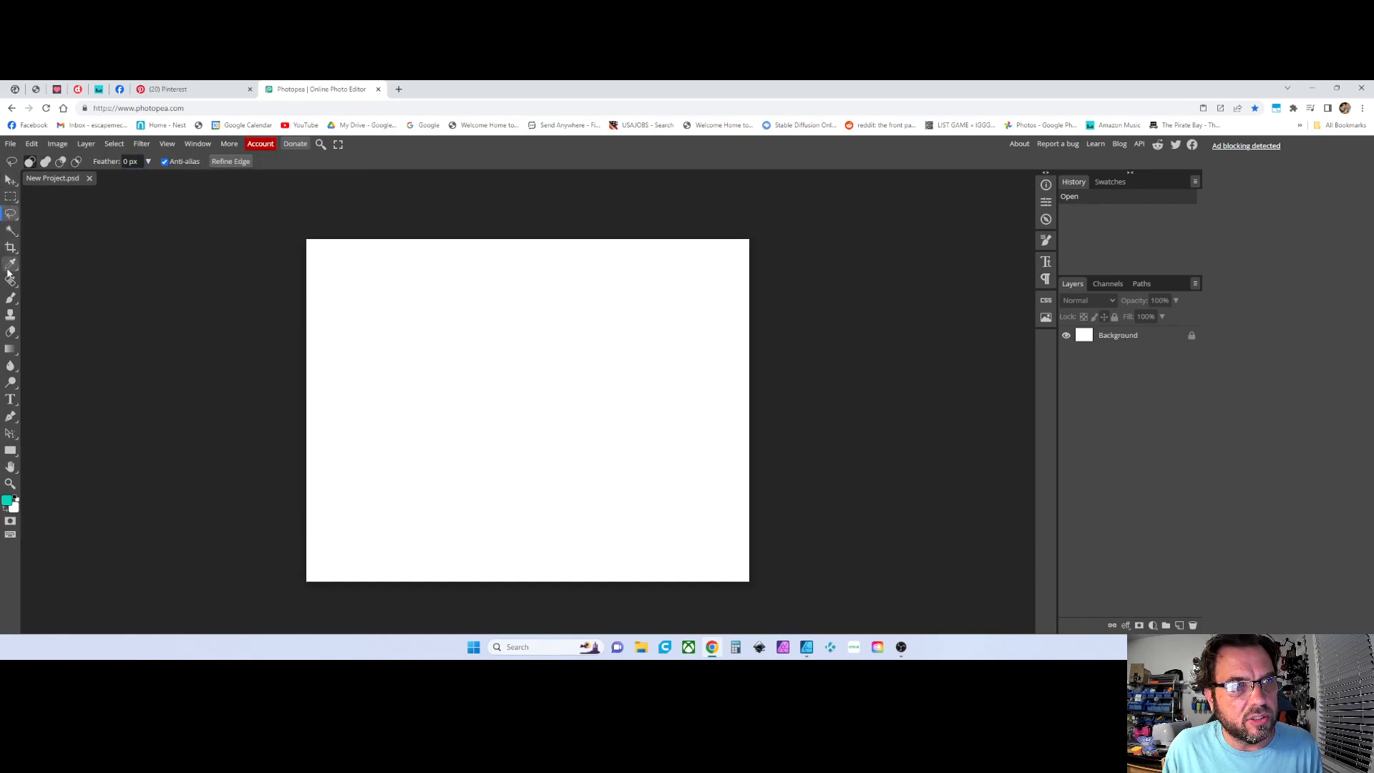
click(9, 349)
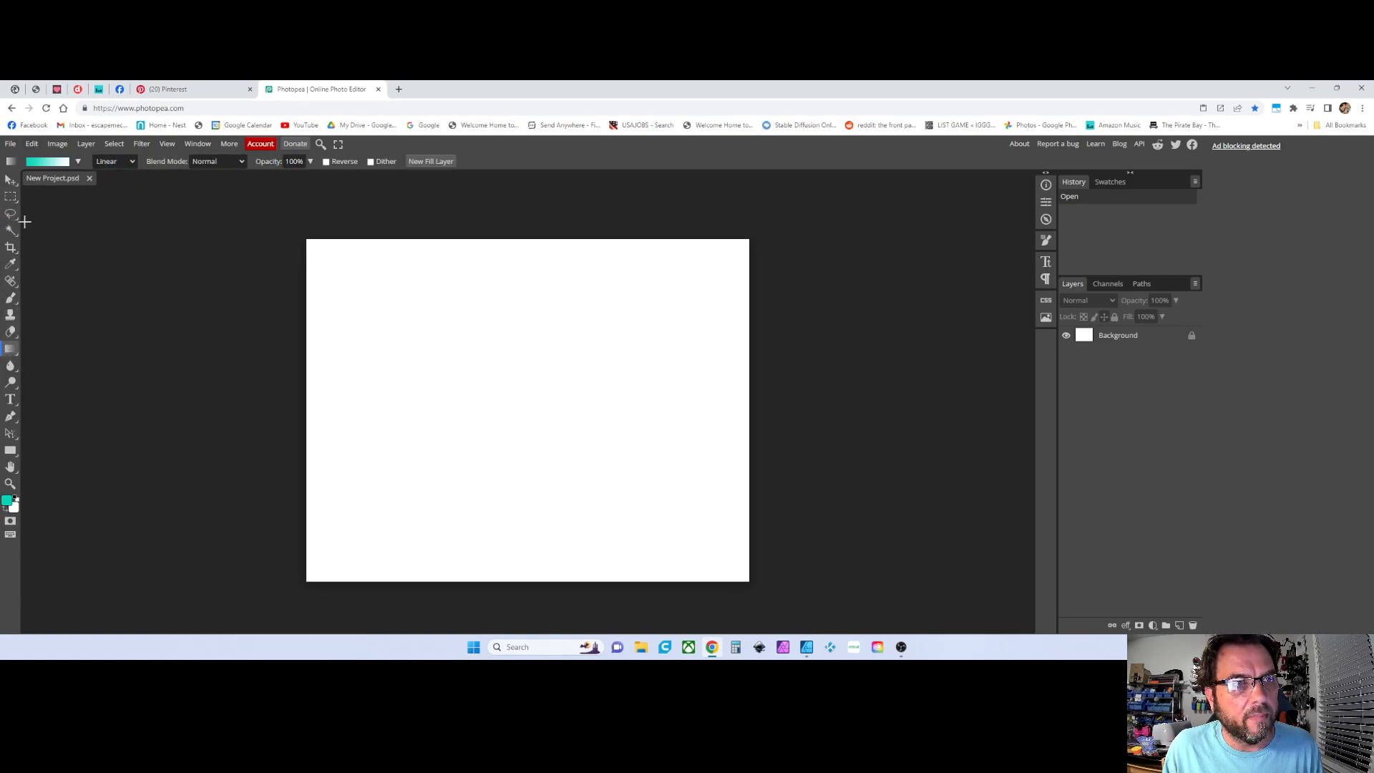
click(10, 180)
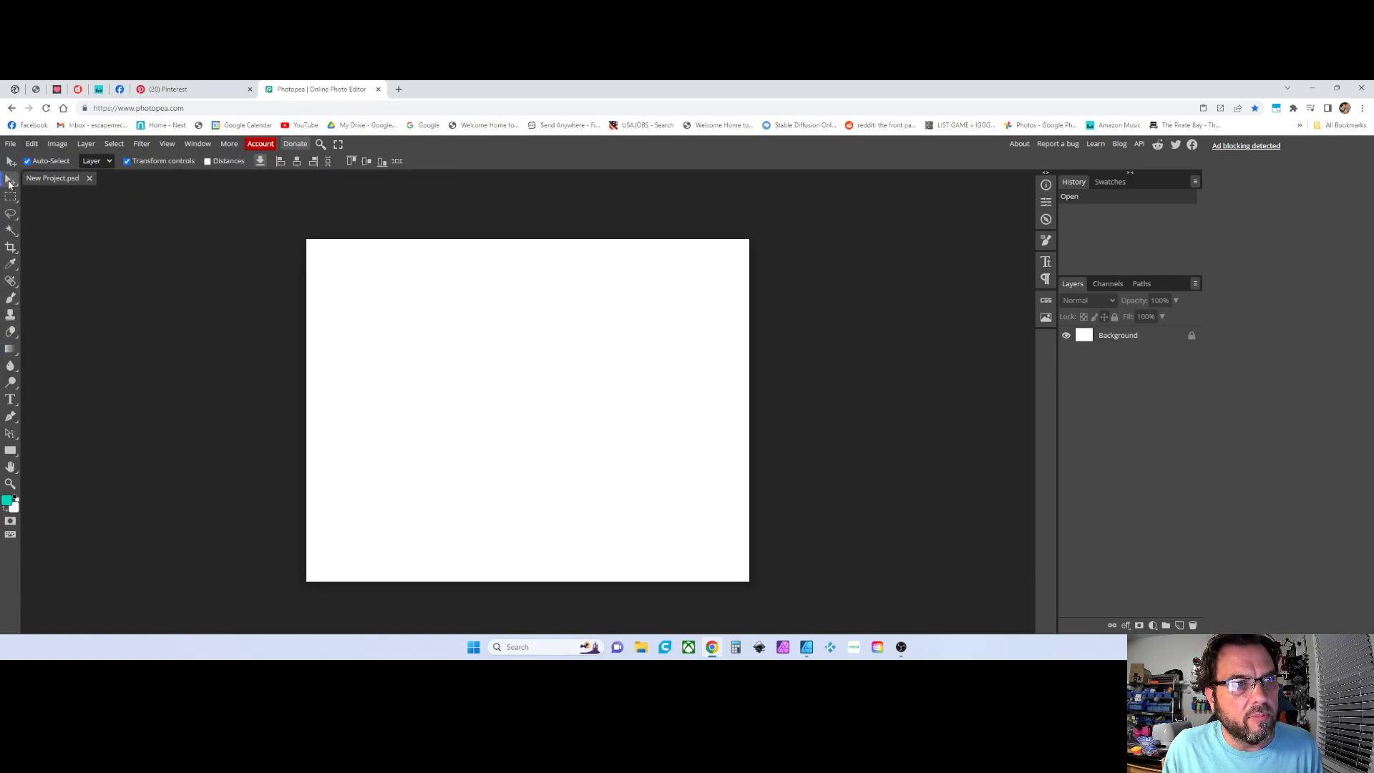
click(126, 161)
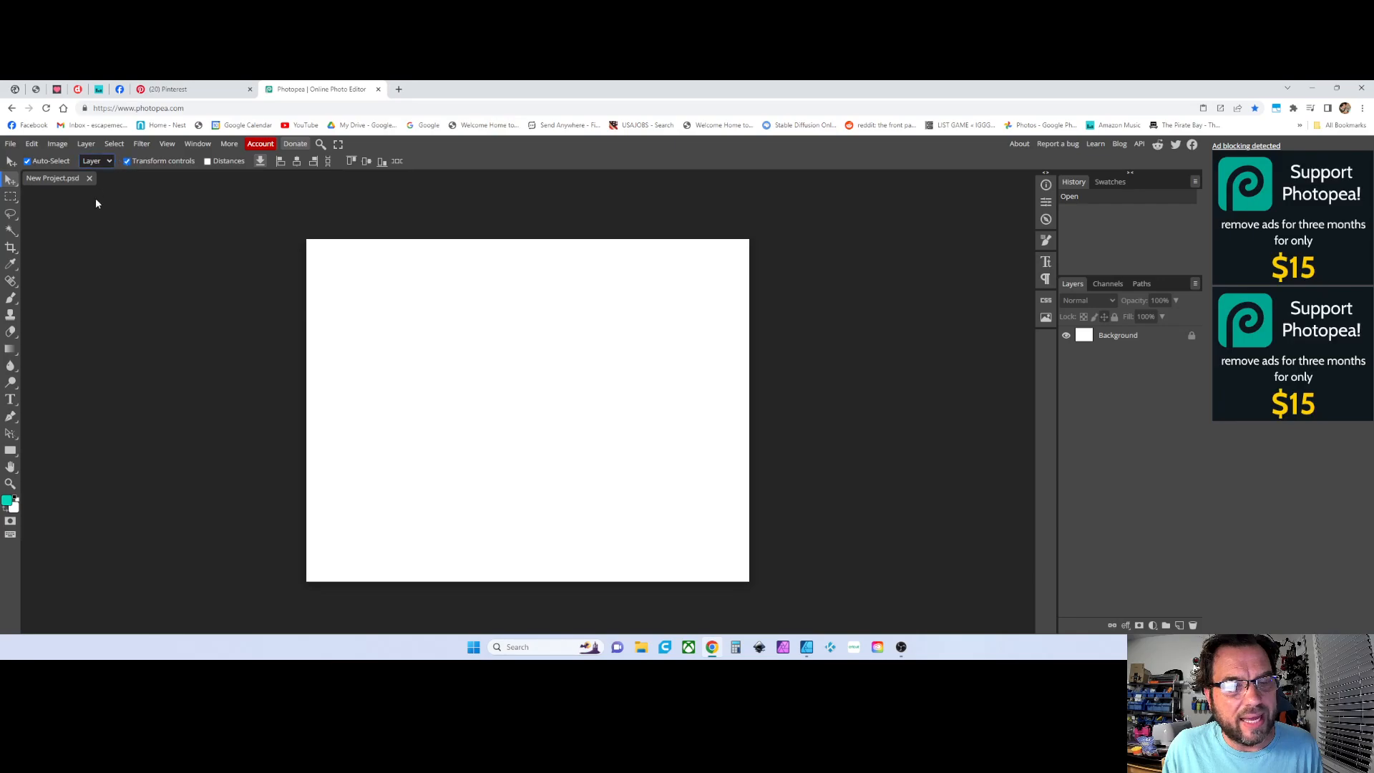
Open & Place the Monogram W Letter PNG from the Downloads Monogram-33472619 folder
click(11, 145)
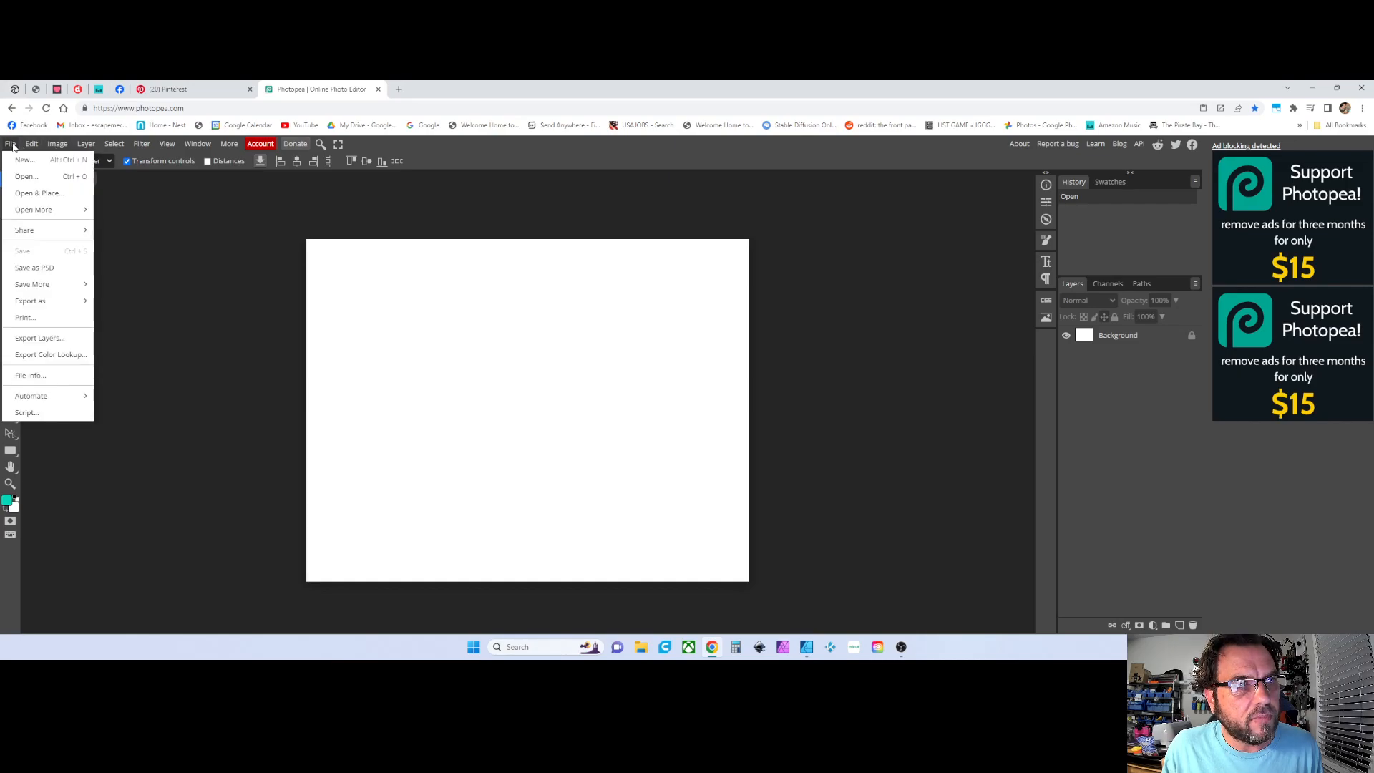
click(24, 195)
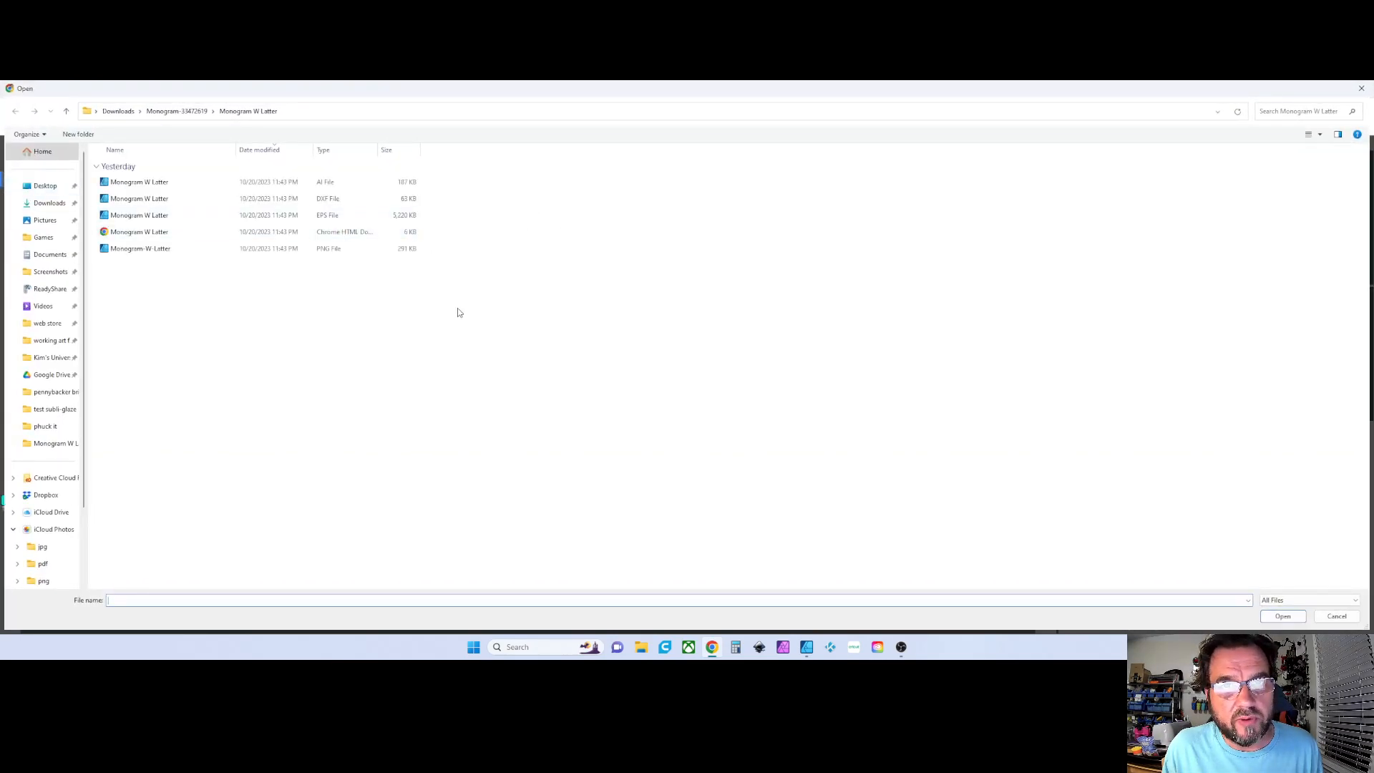
click(48, 203)
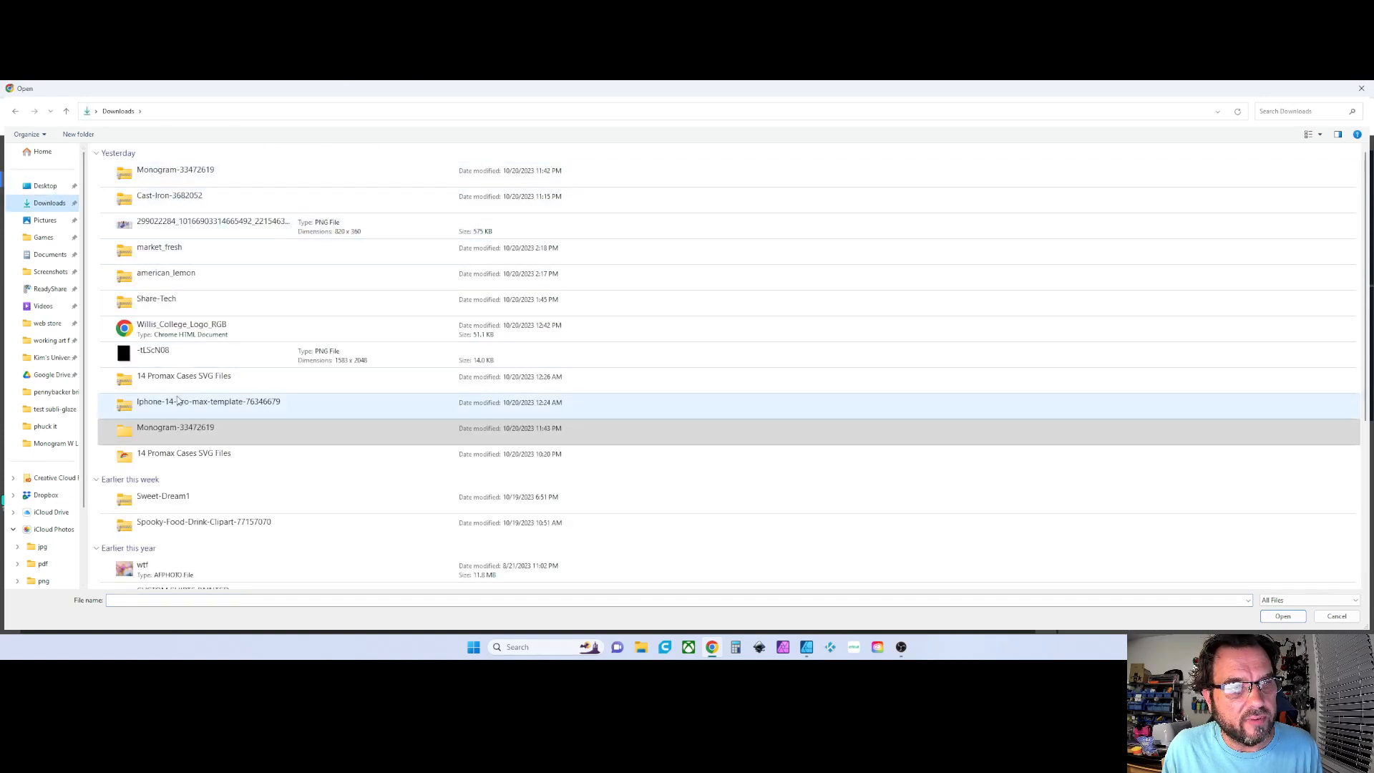
double_click(182, 427)
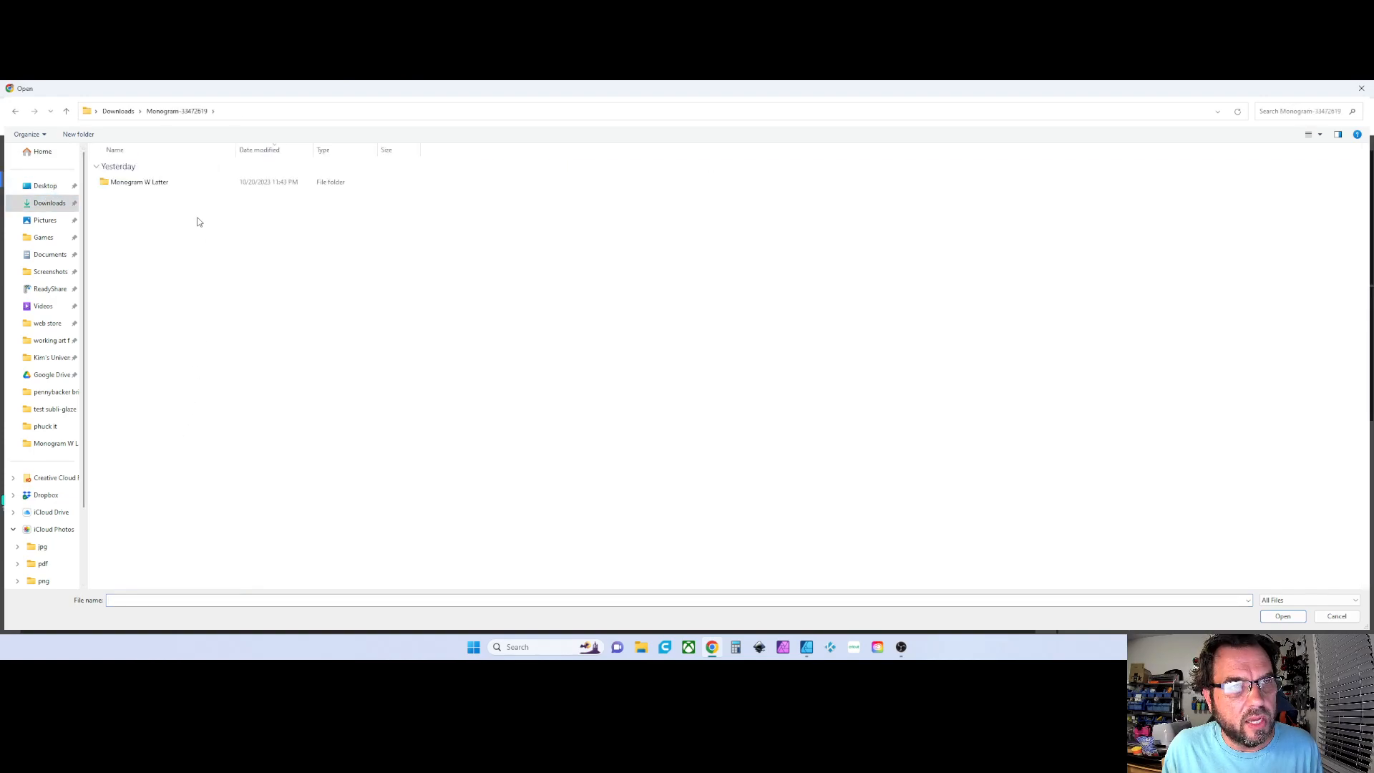
double_click(152, 182)
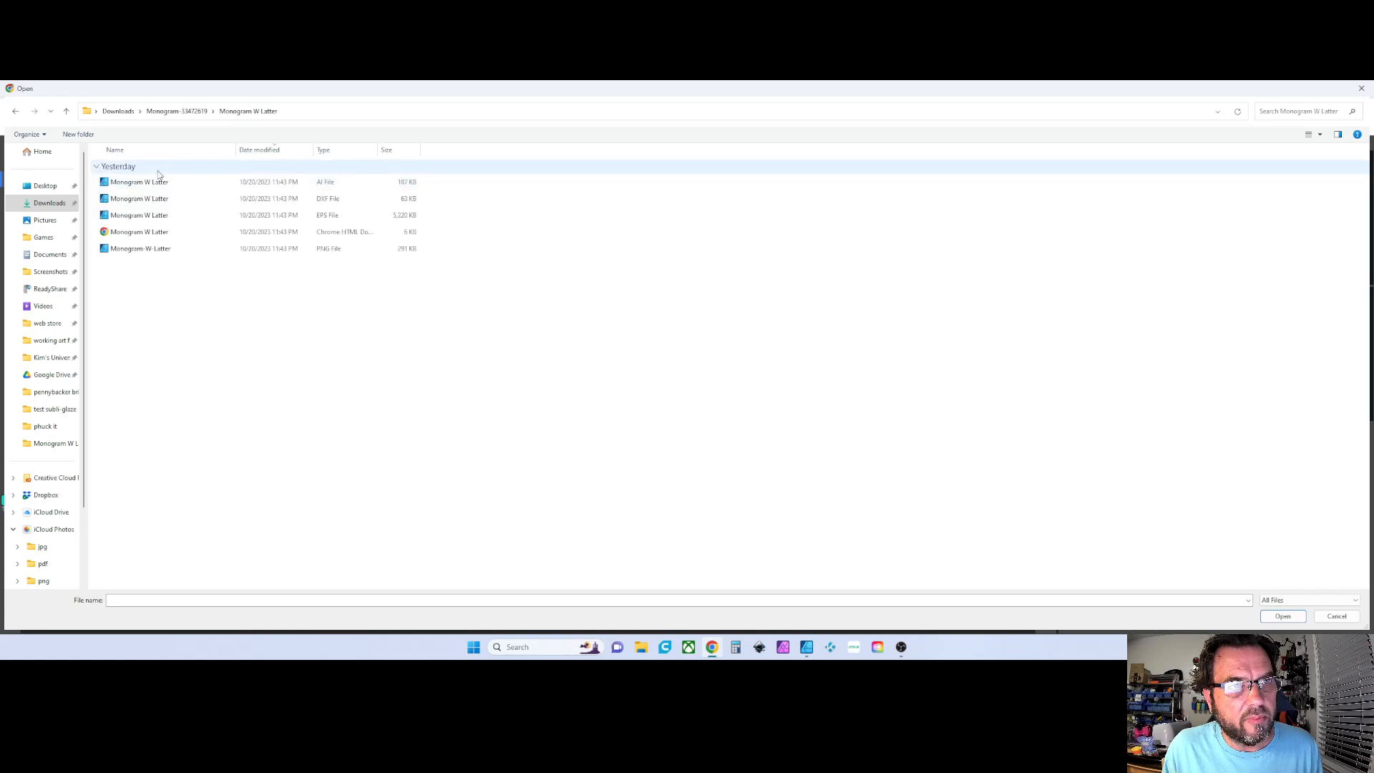
double_click(123, 250)
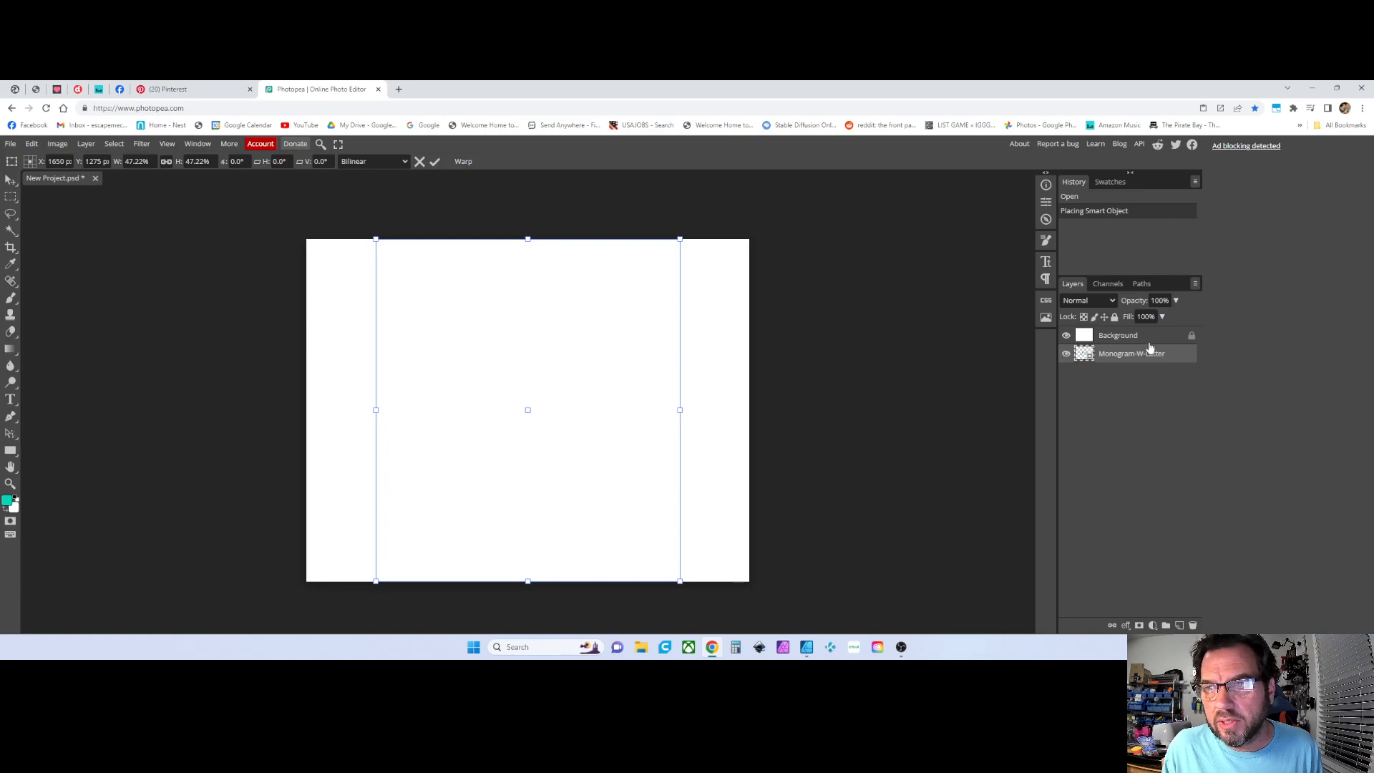
Move the Monogram-W-Letter layer above the Background layer and commit the placement
drag(1118, 356, 1122, 331)
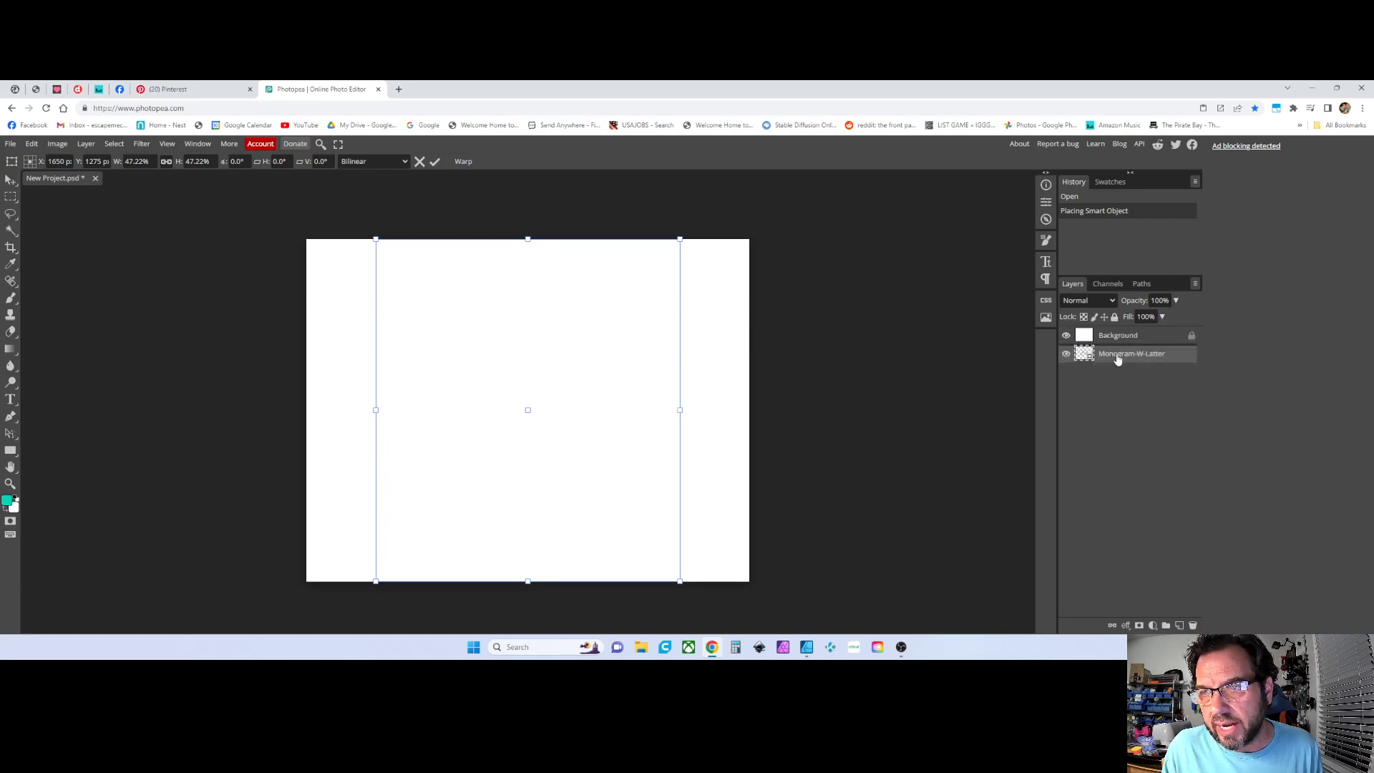
drag(1114, 362, 1116, 332)
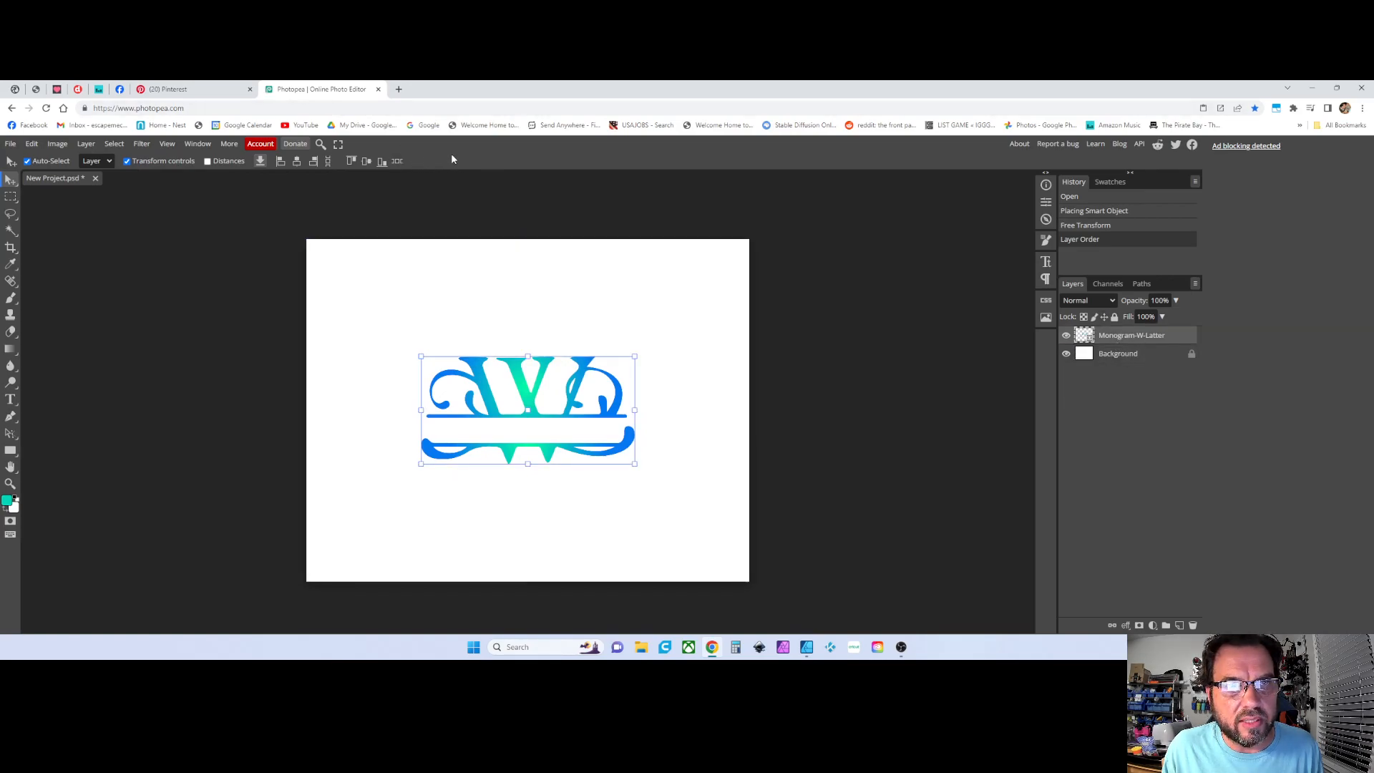
click(1122, 352)
click(1097, 338)
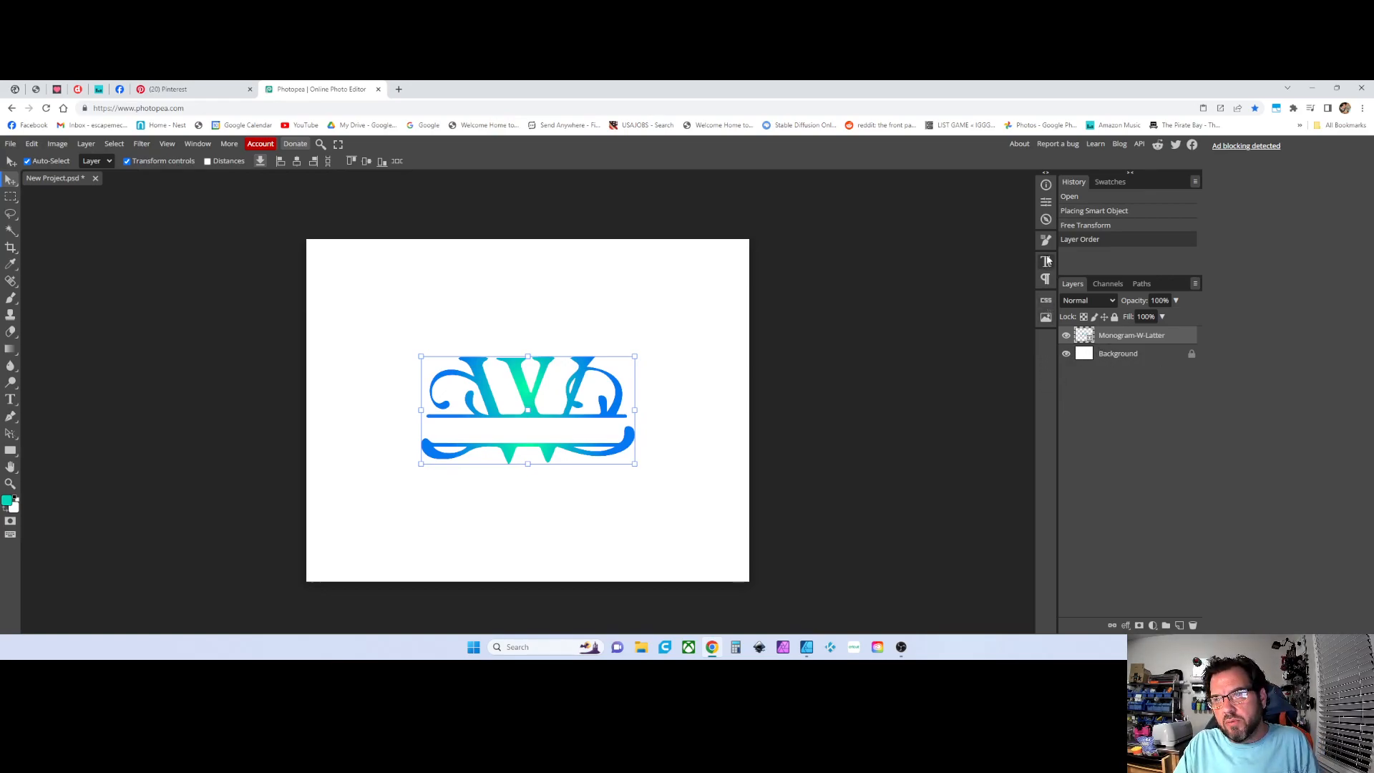
Open the Properties panel to check the Background and monogram layer sizes, and turn off transform controls
click(1047, 203)
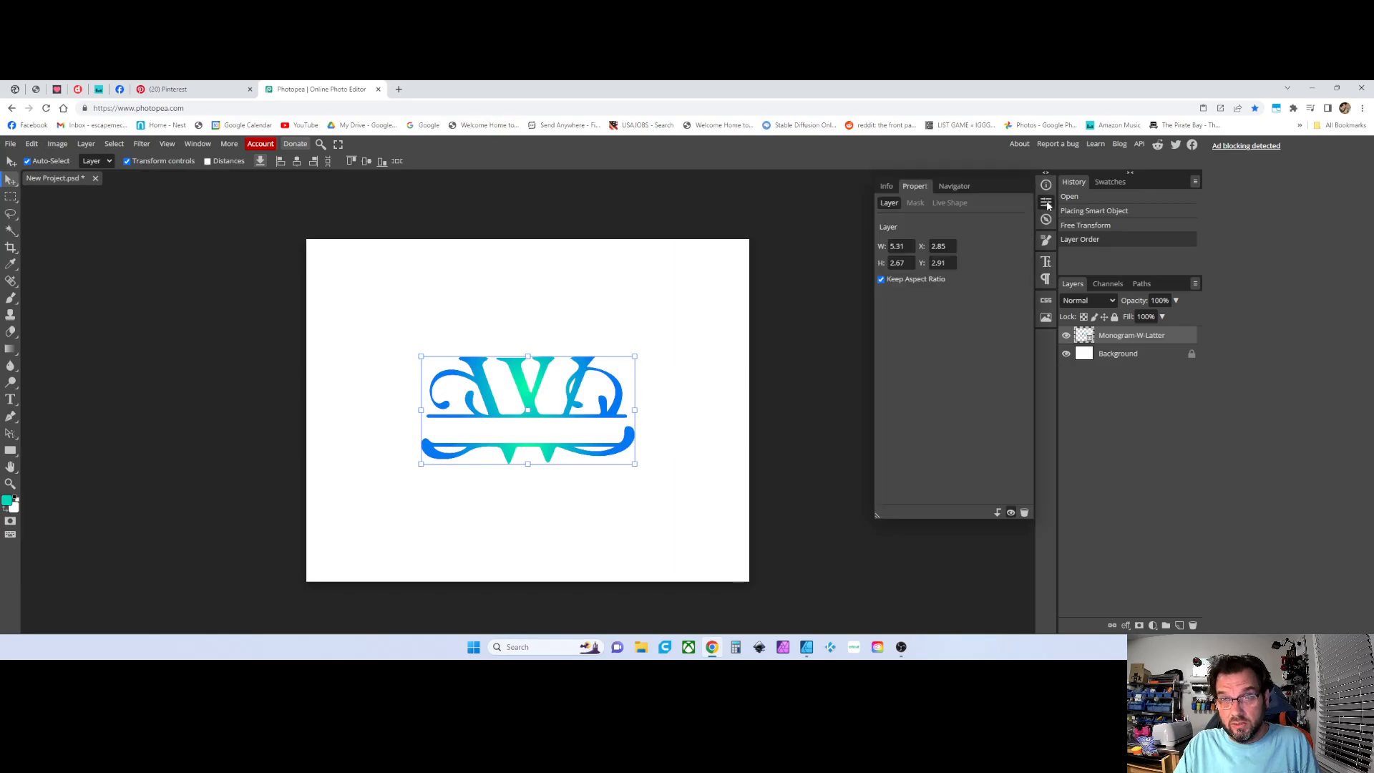
click(1108, 354)
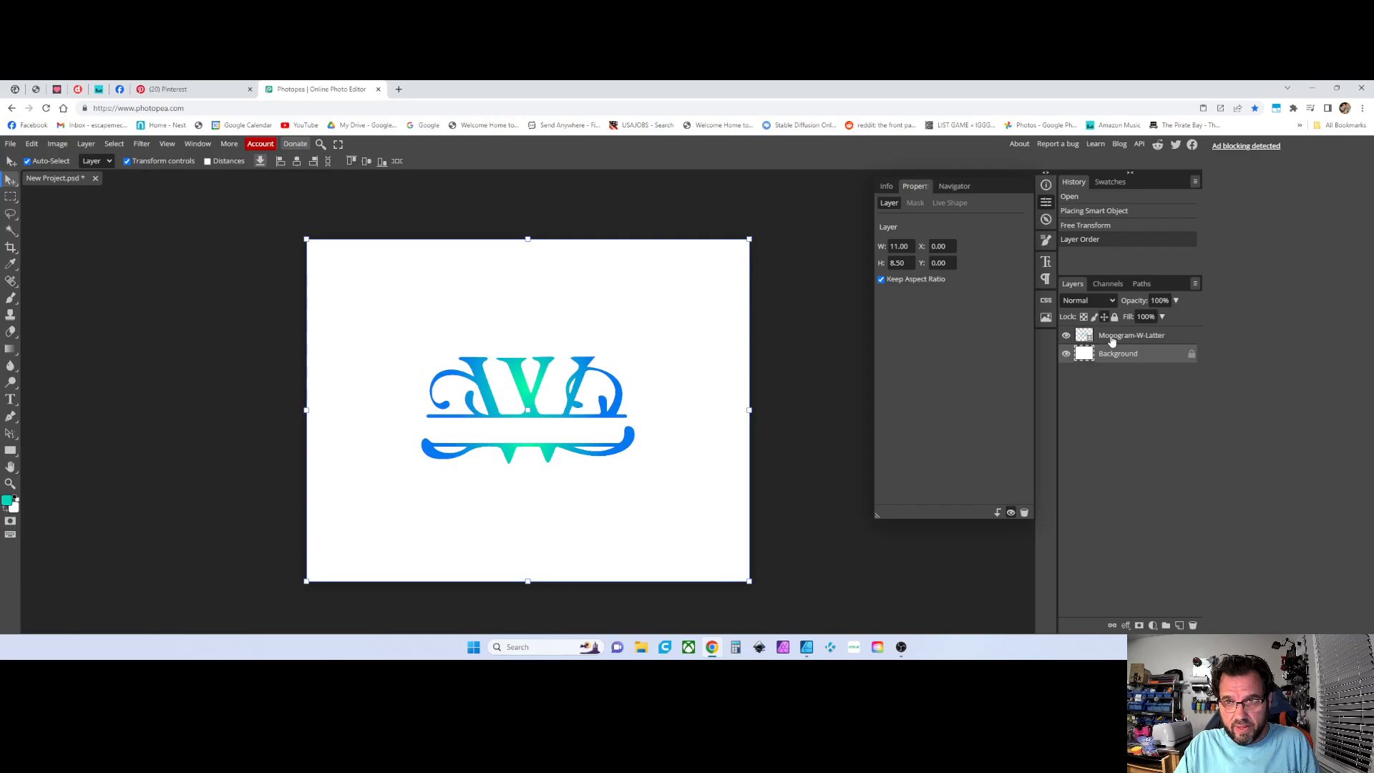
click(1112, 342)
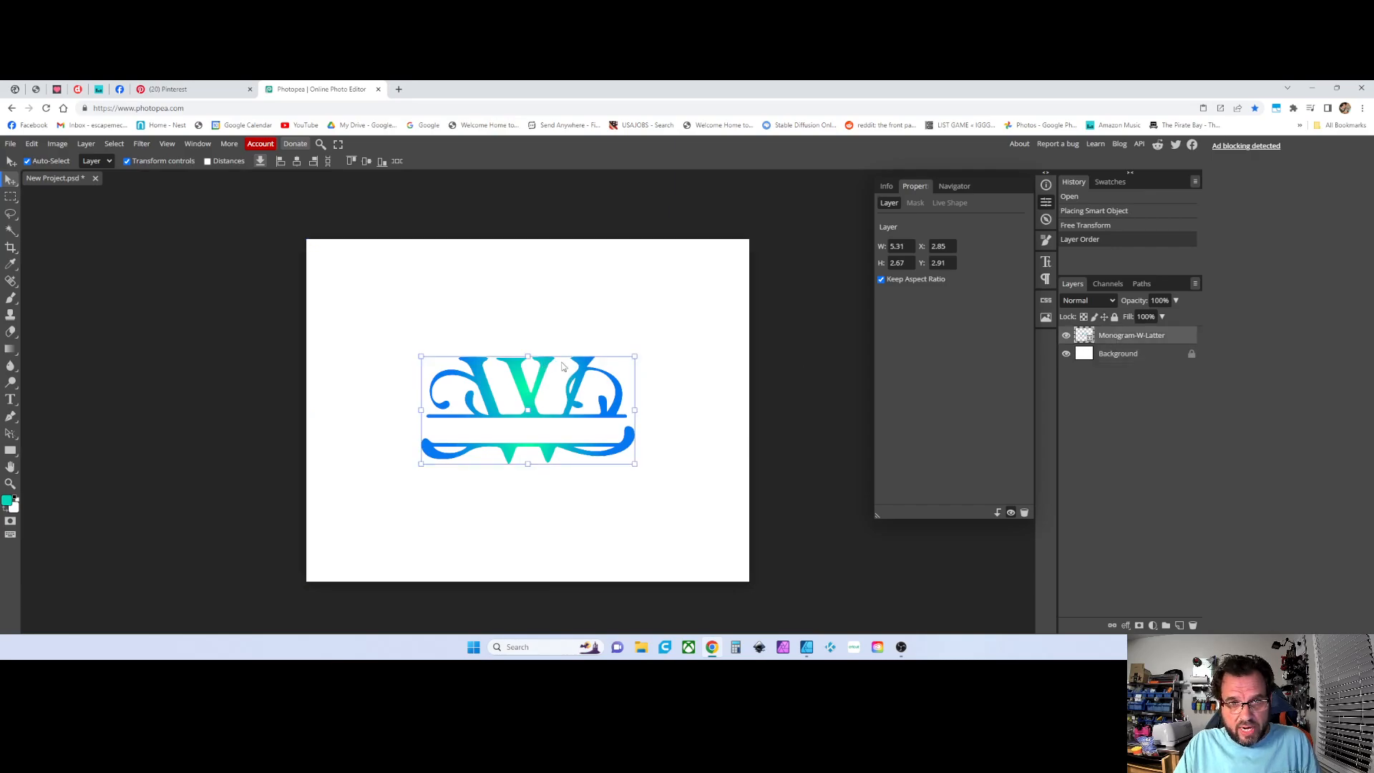
click(128, 162)
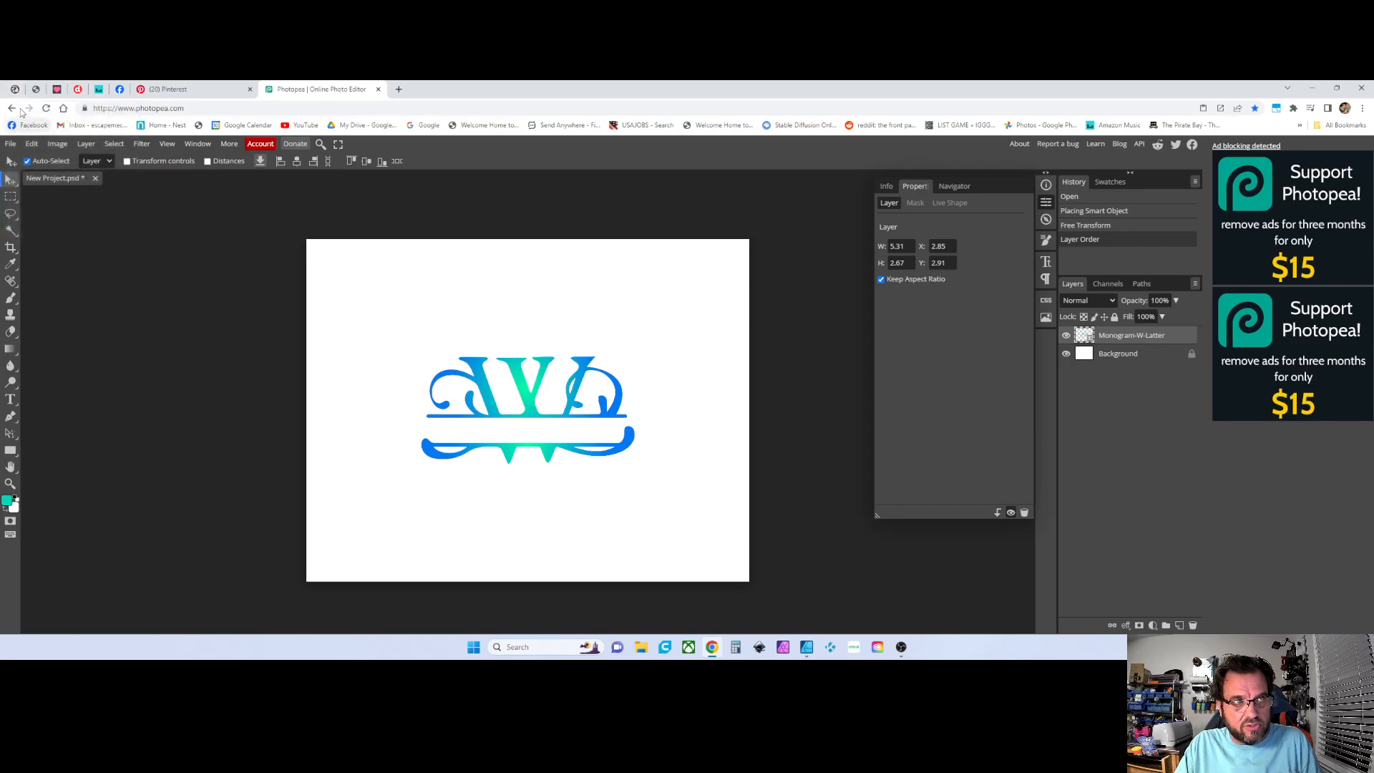
Turn transform controls back on and select the monogram layer on the canvas
click(30, 144)
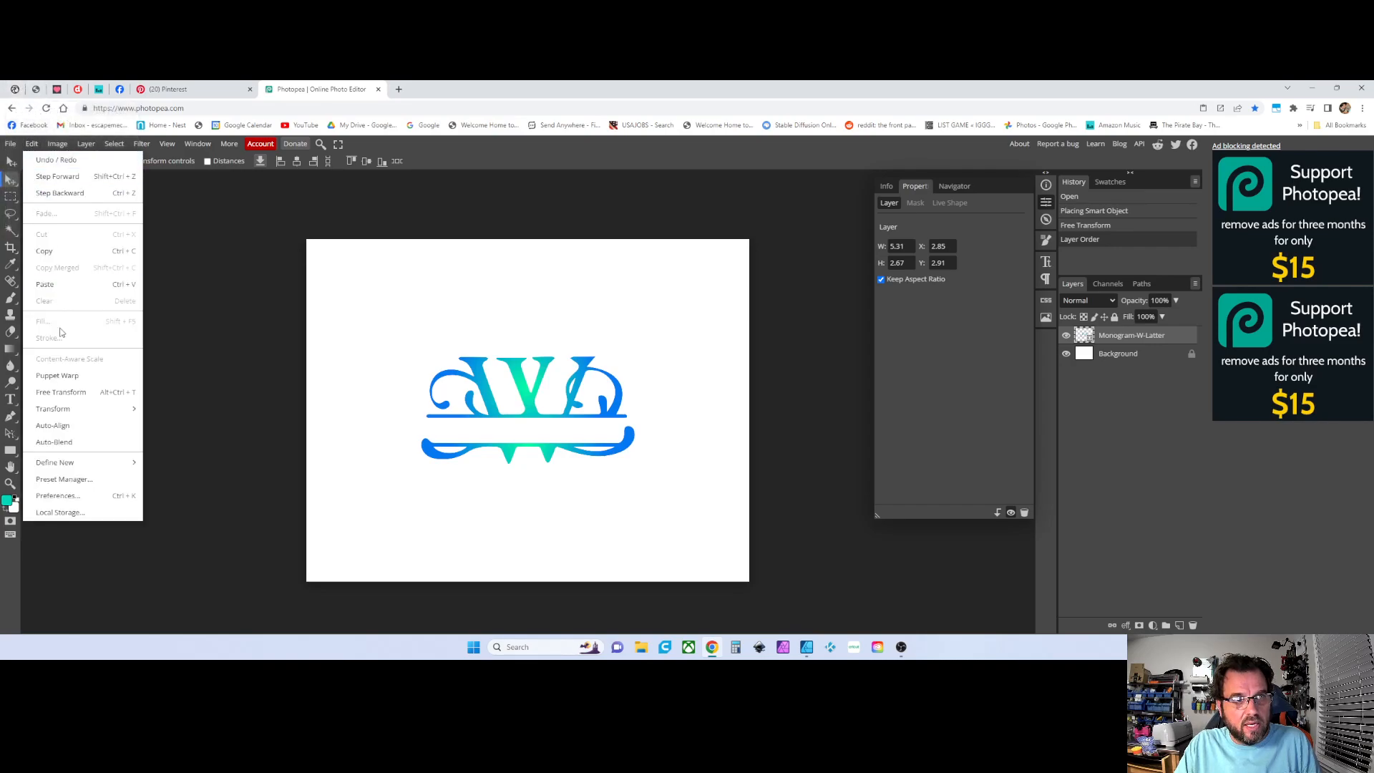
click(181, 239)
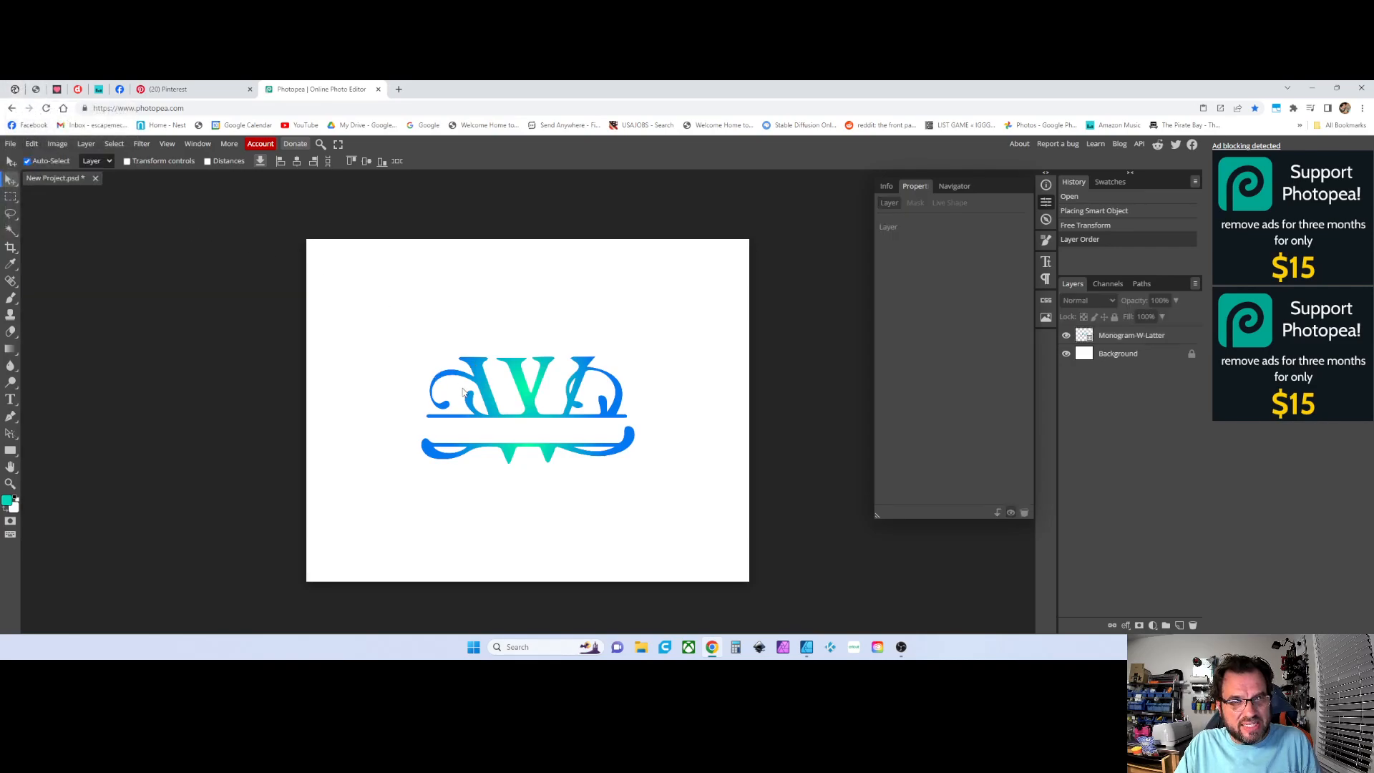
click(128, 161)
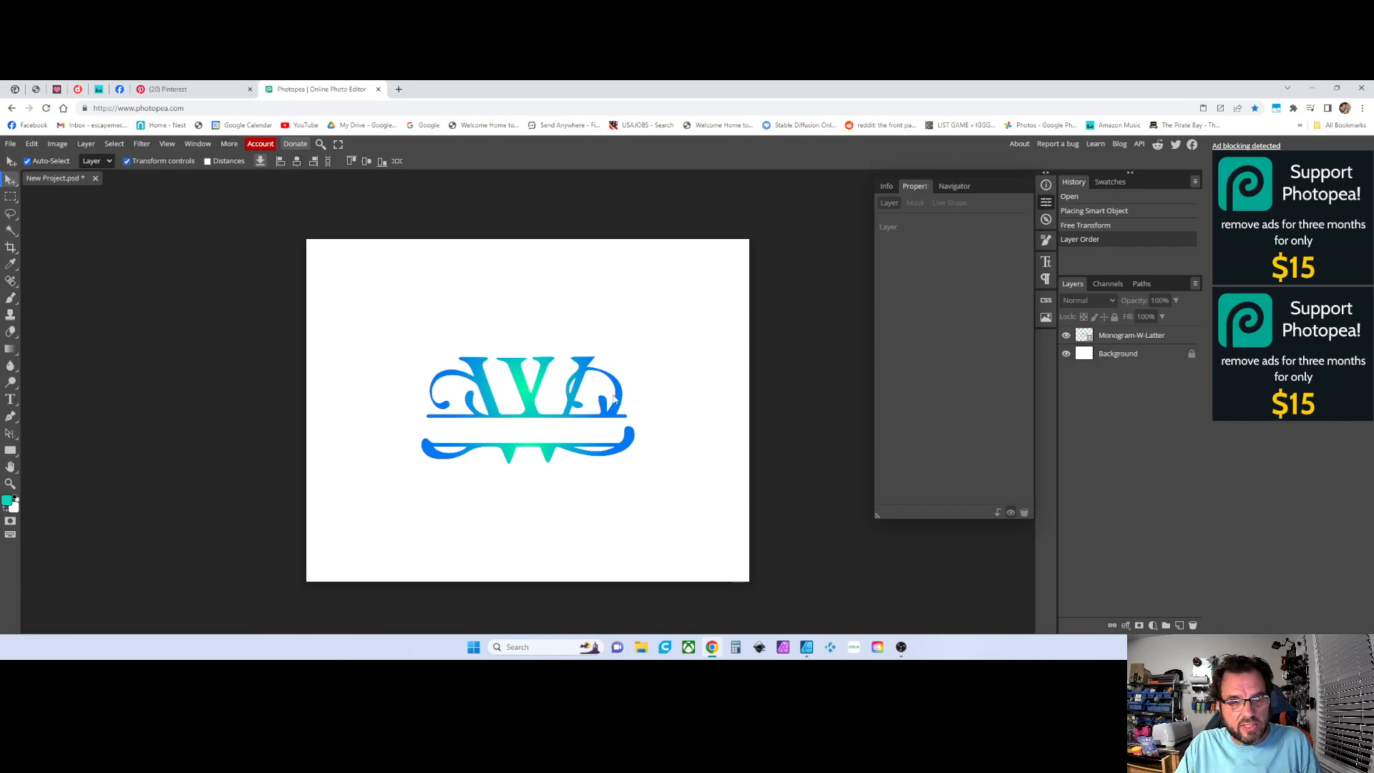
click(550, 421)
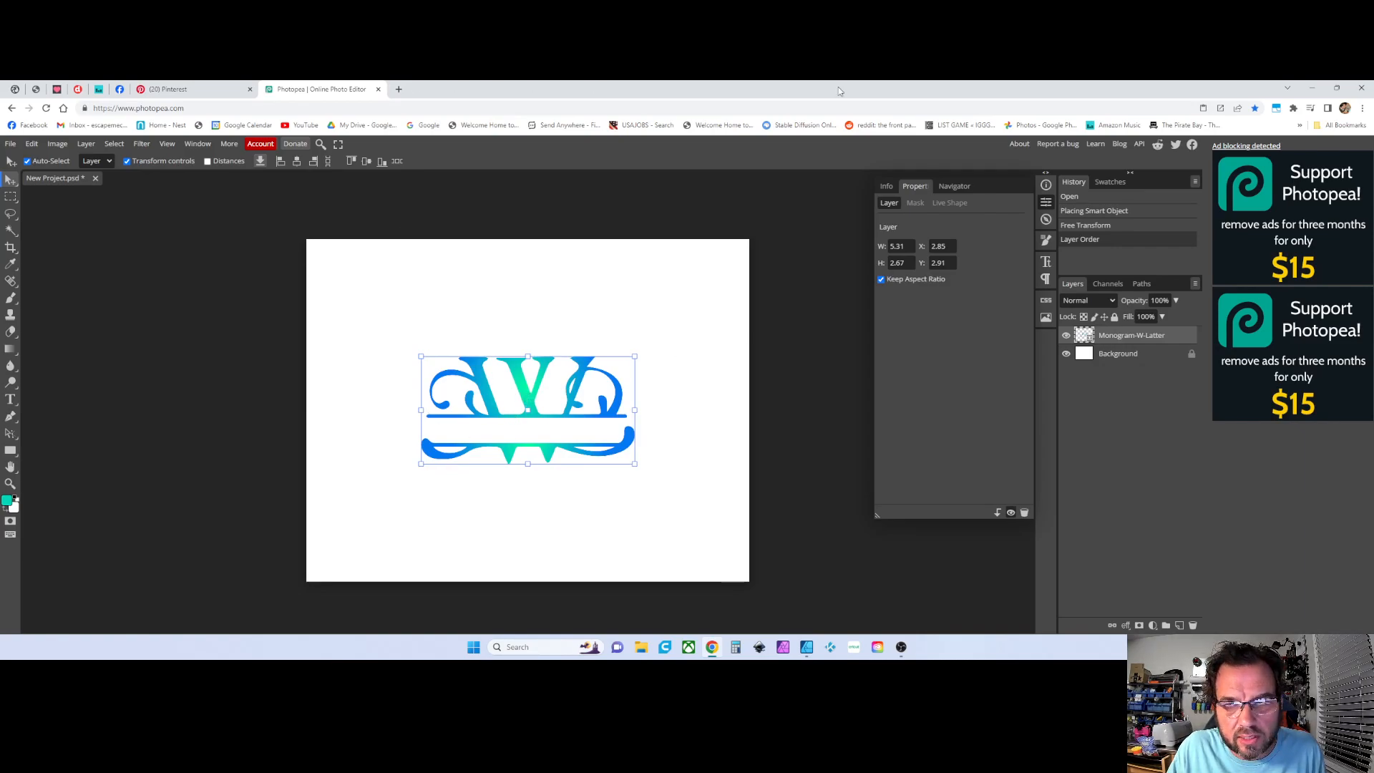
Resize the monogram to 8 inches wide with aspect ratio kept, and move it toward the canvas centre
click(1048, 203)
click(1047, 203)
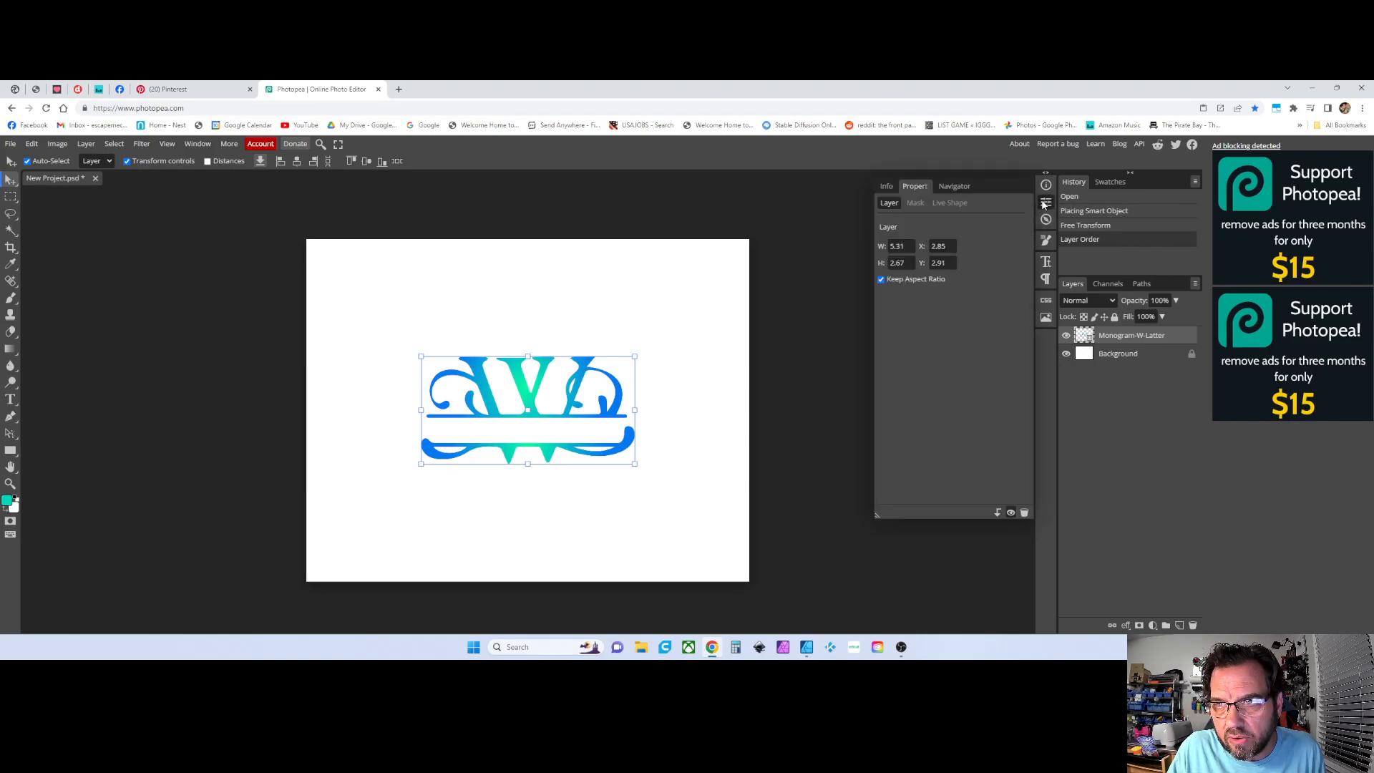
click(911, 247)
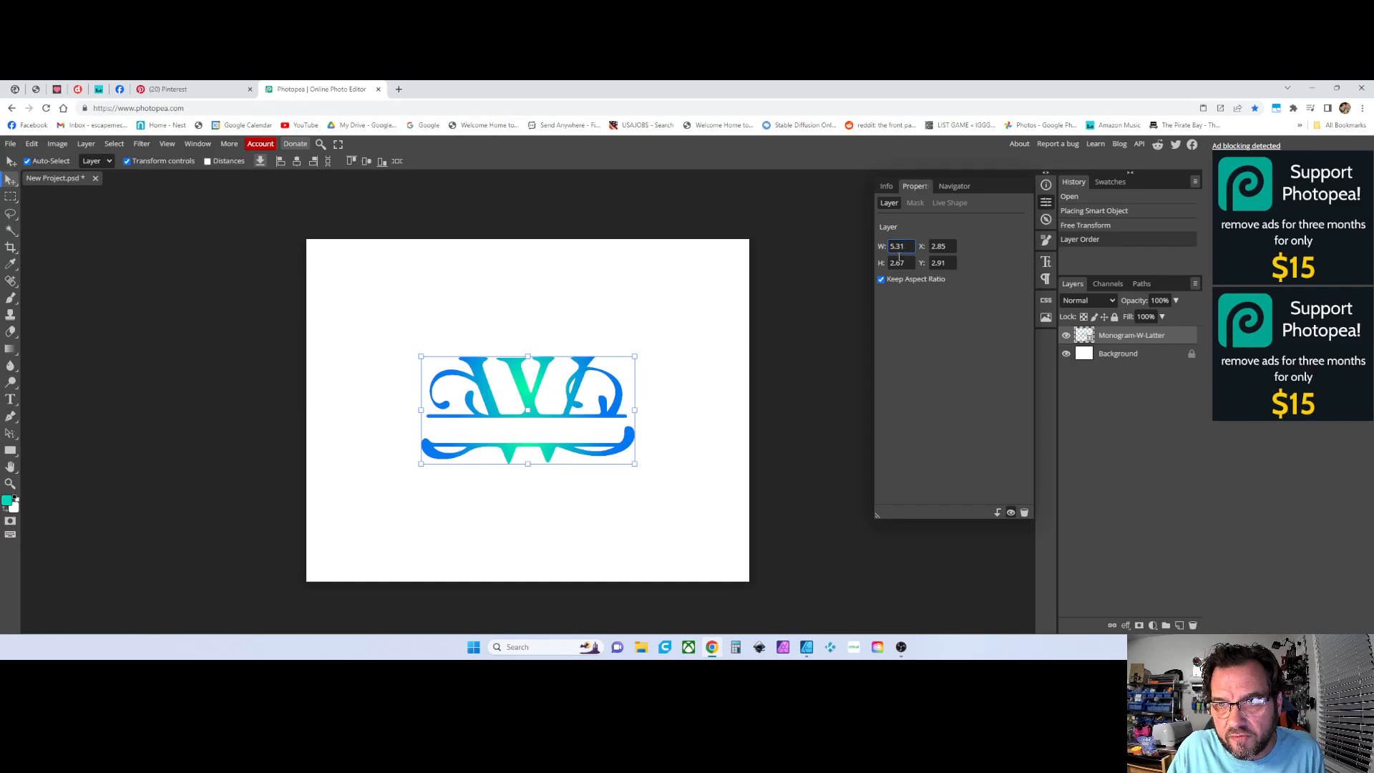
click(901, 262)
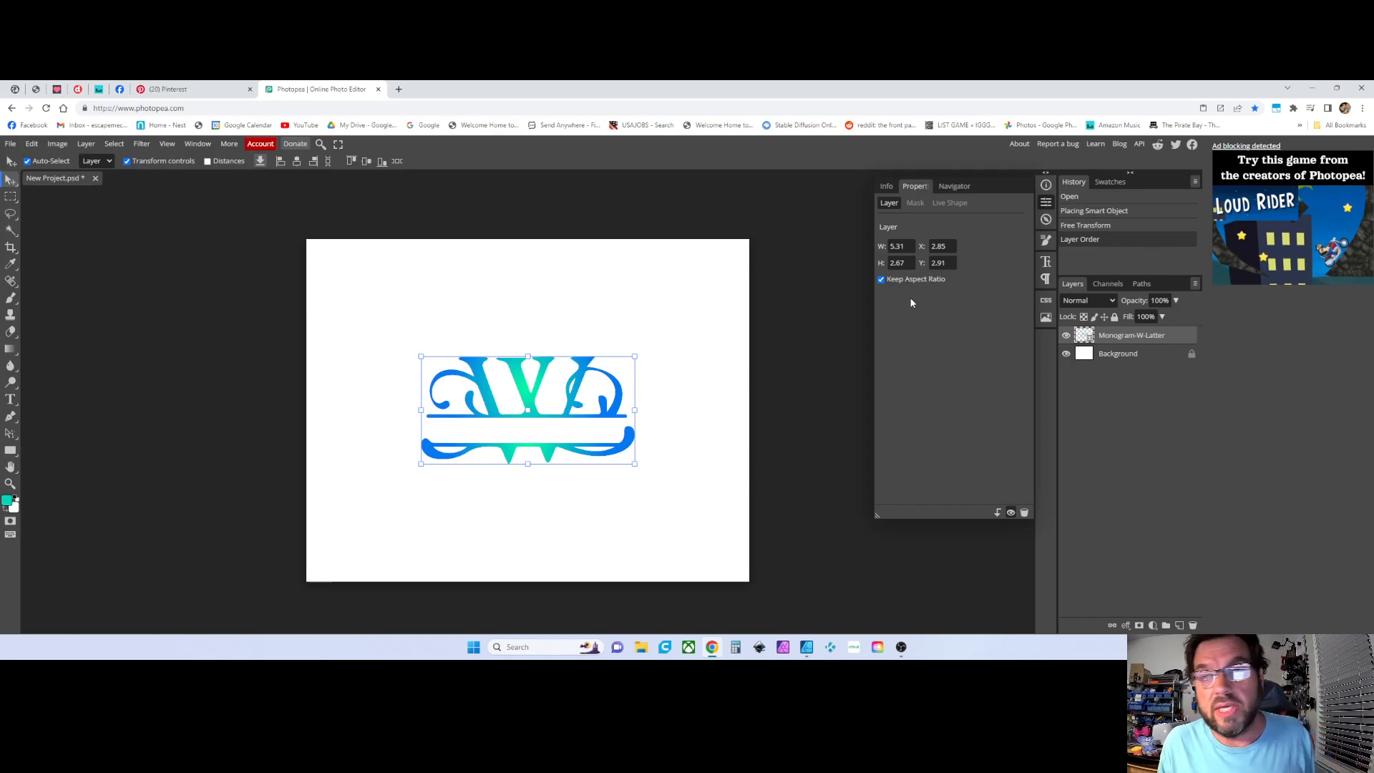
click(911, 245)
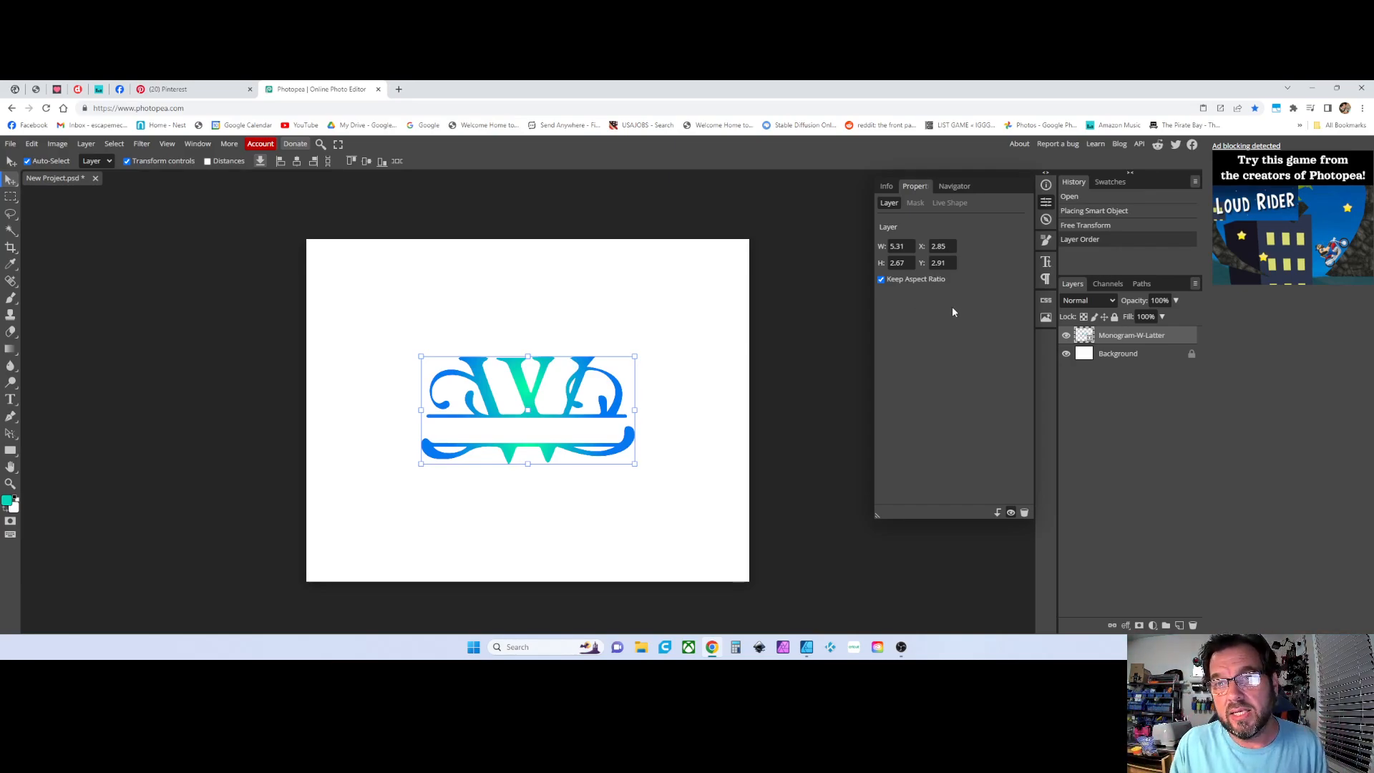
click(942, 263)
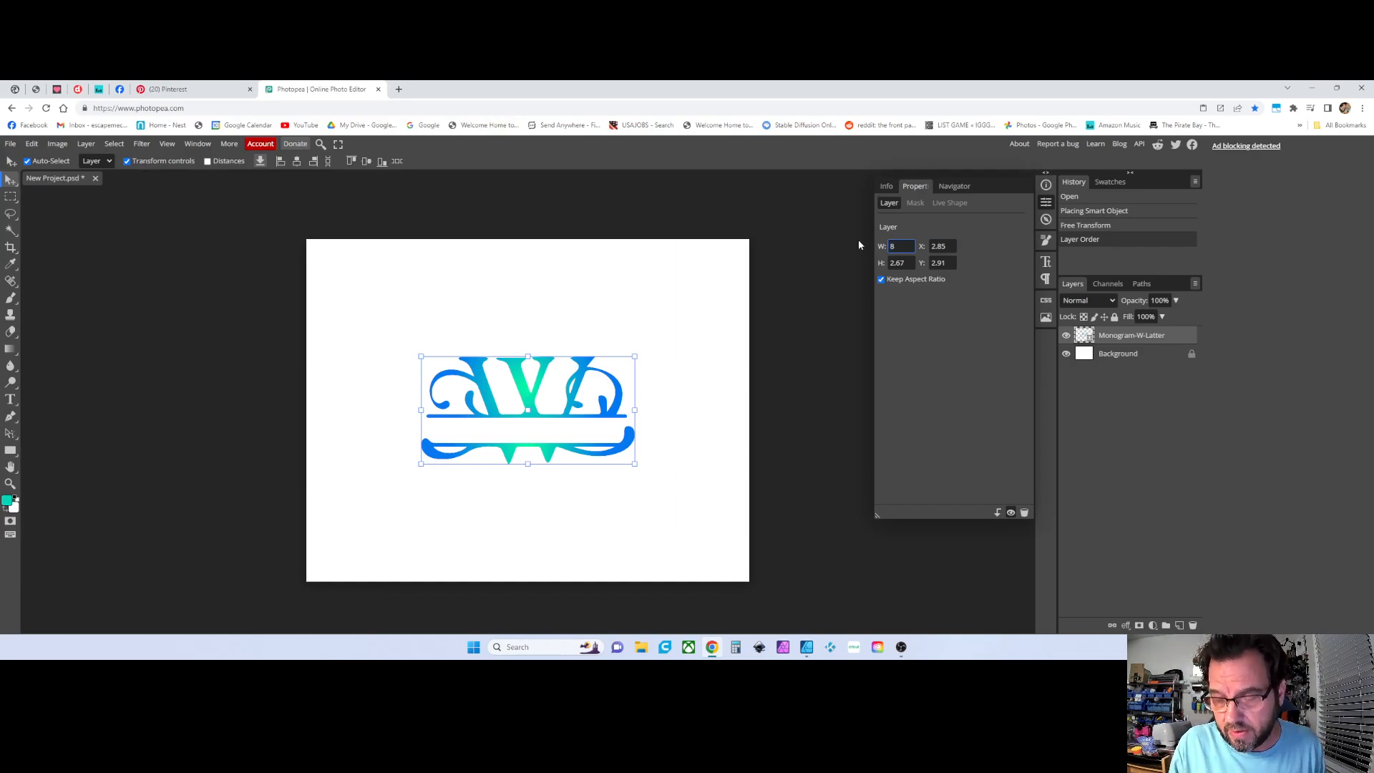
click(648, 266)
drag(578, 441, 508, 357)
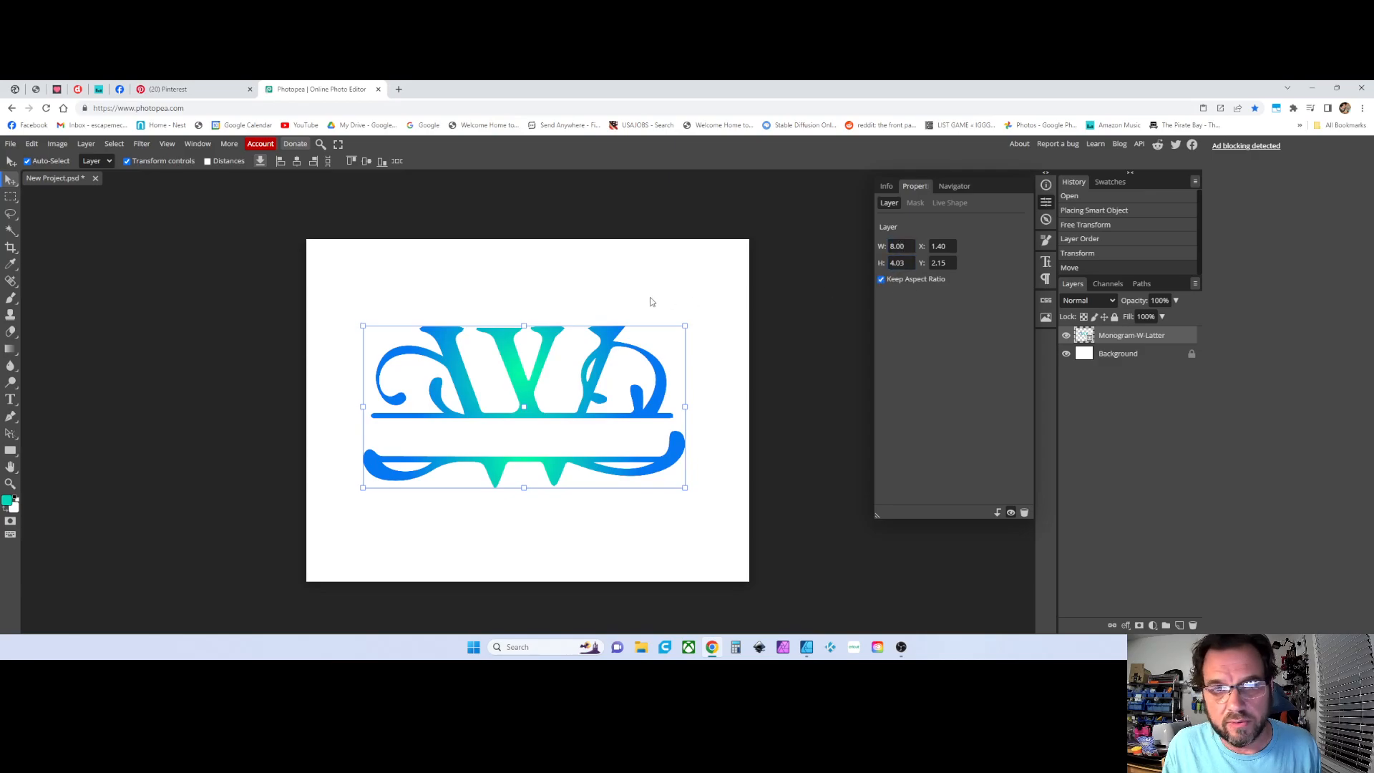
drag(539, 362, 543, 355)
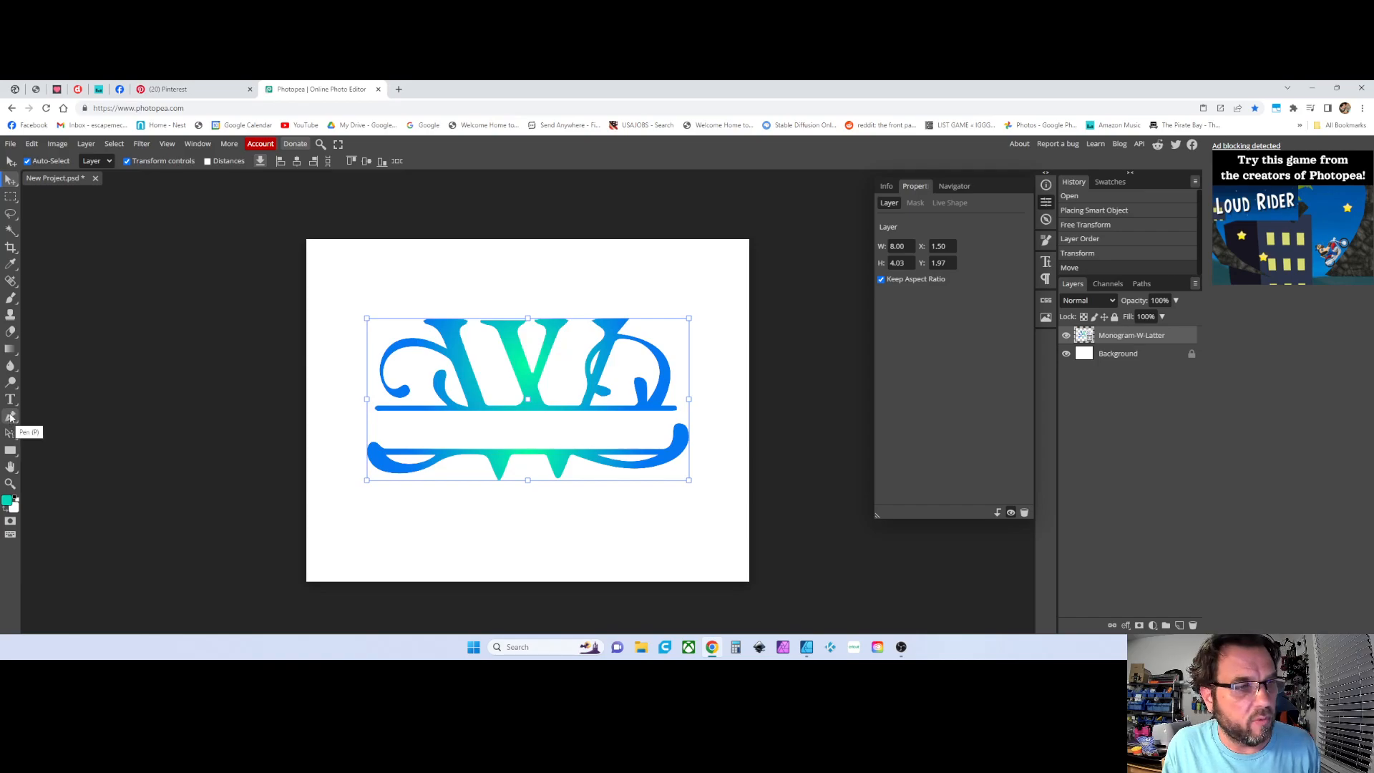
Activate the Type tool and browse the font list, toggling local fonts and searching for BRUSH fonts
click(10, 401)
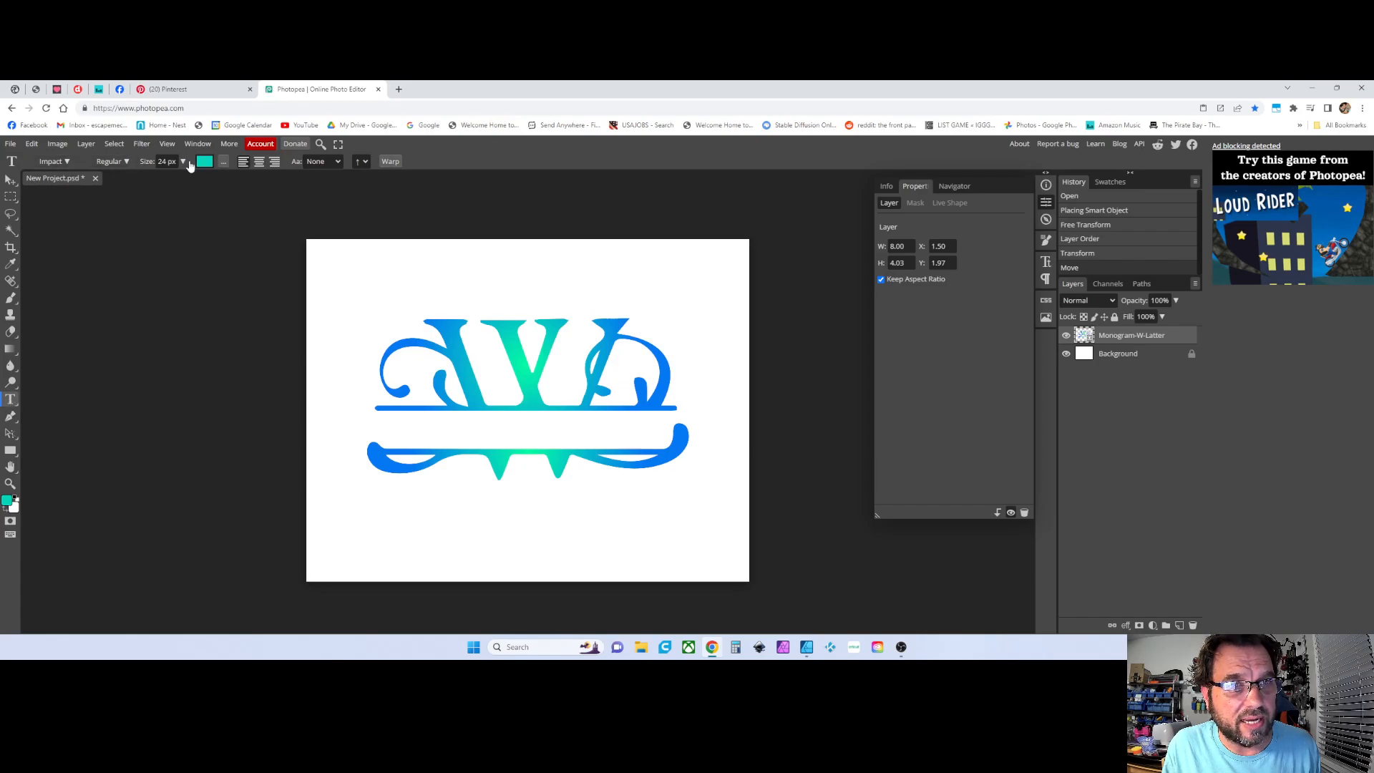
click(48, 164)
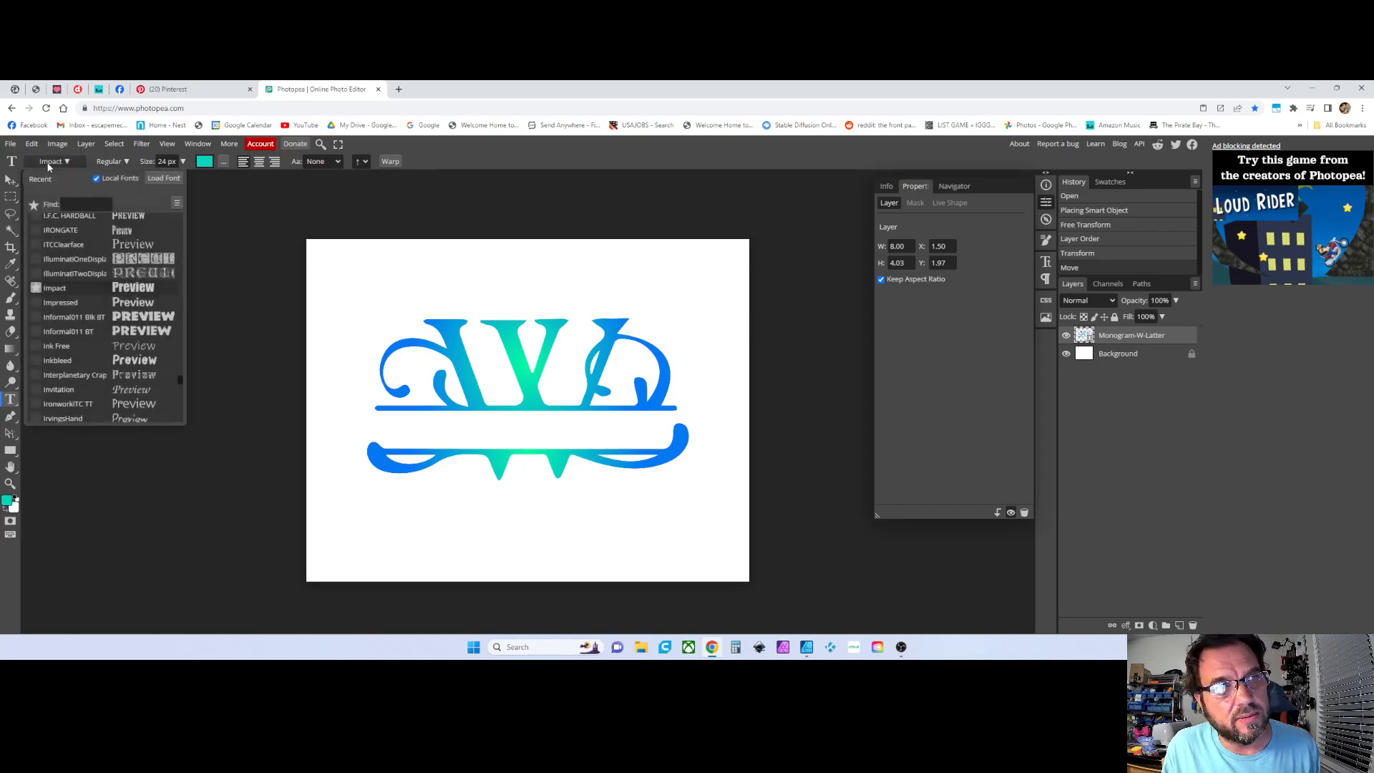
click(98, 179)
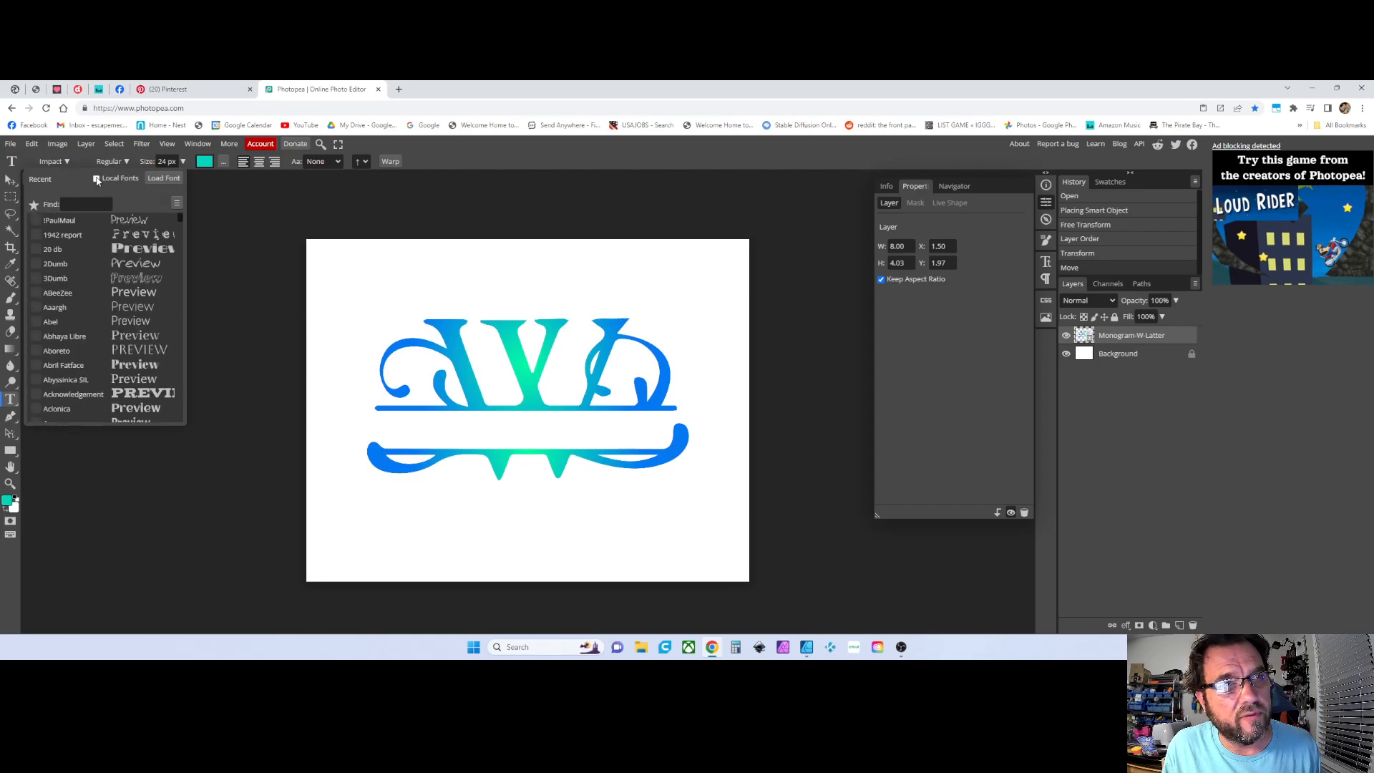
click(97, 179)
click(97, 179)
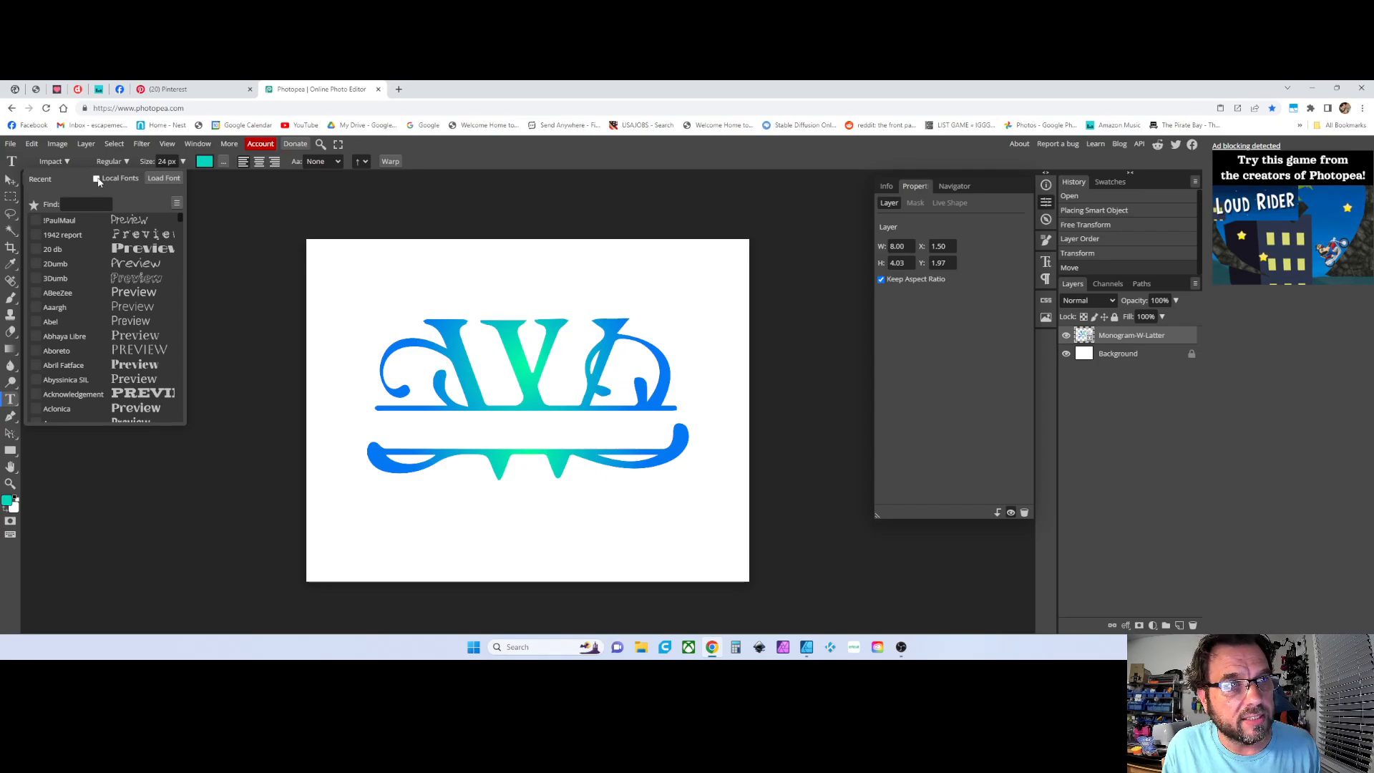
click(96, 179)
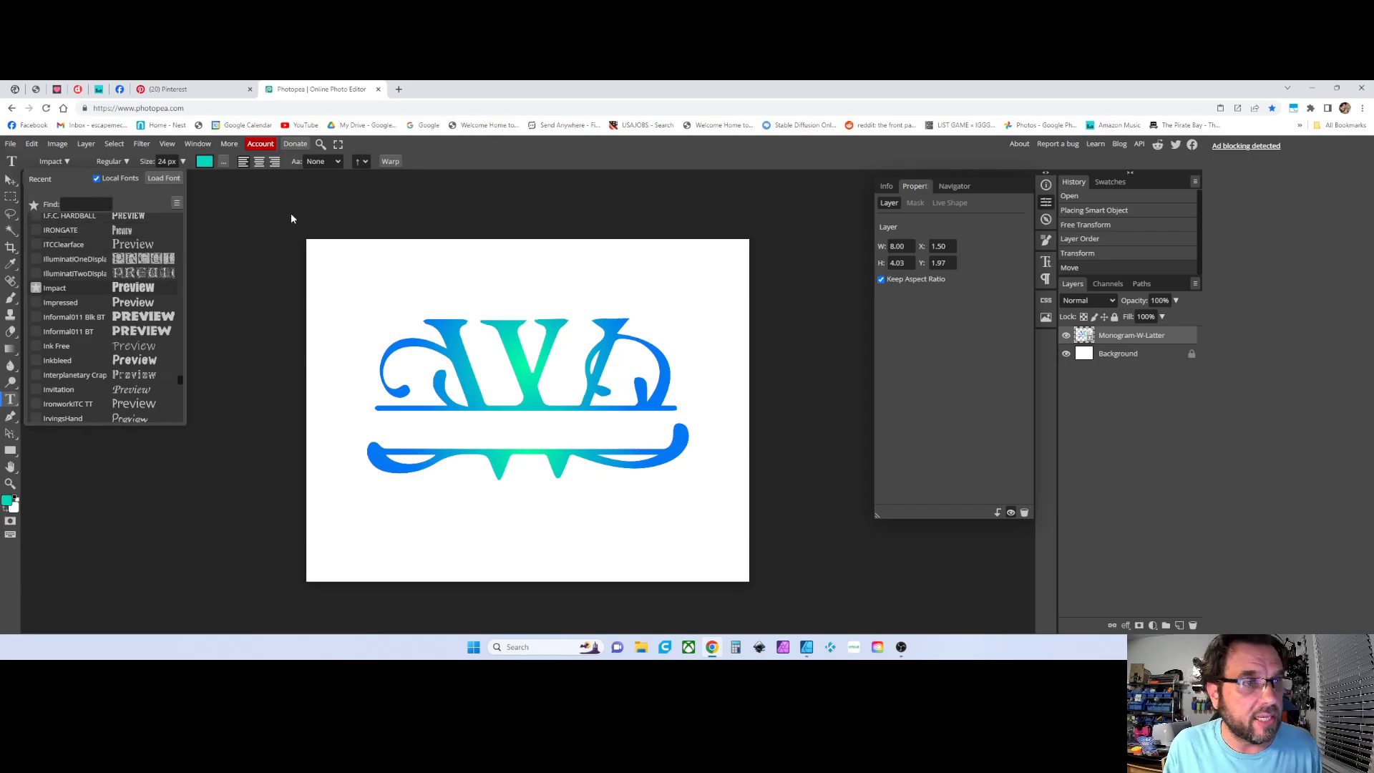
click(83, 205)
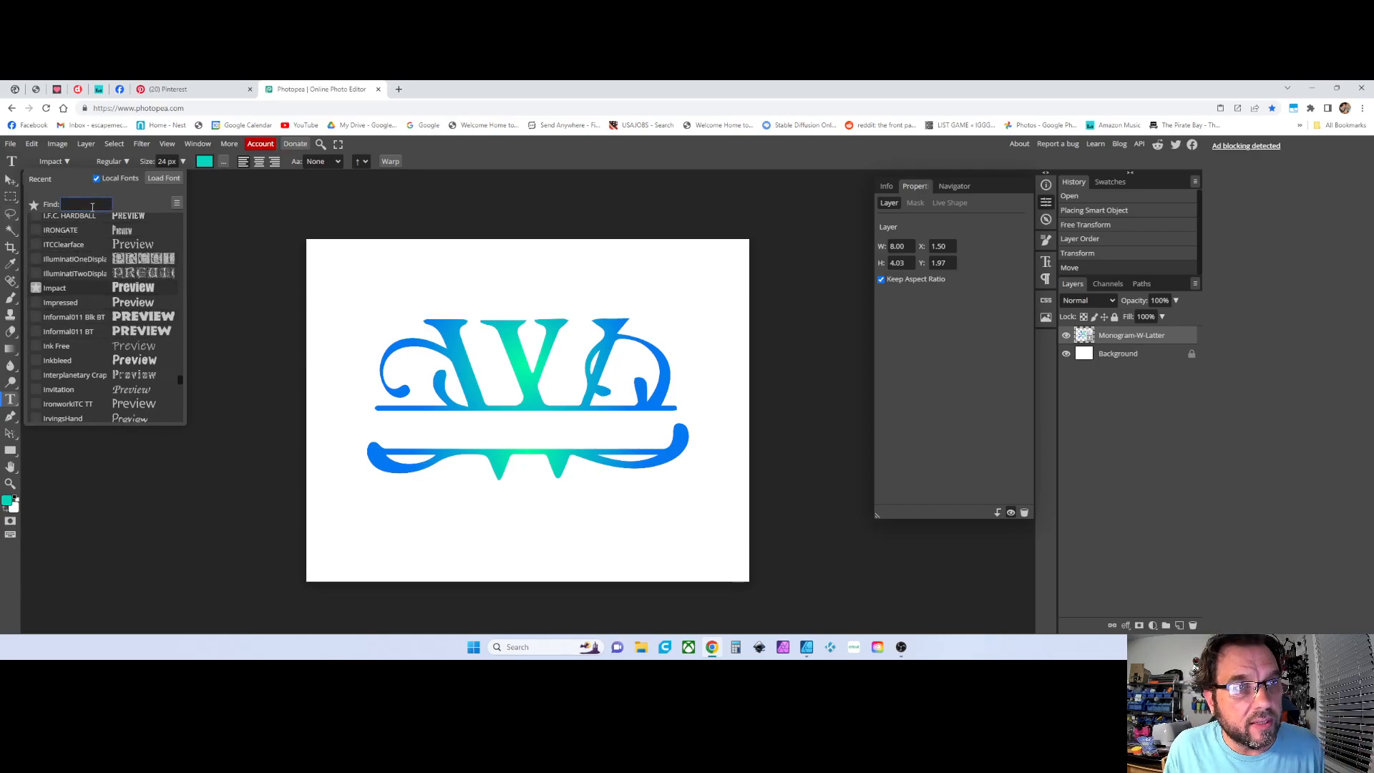
text(BRUSH)
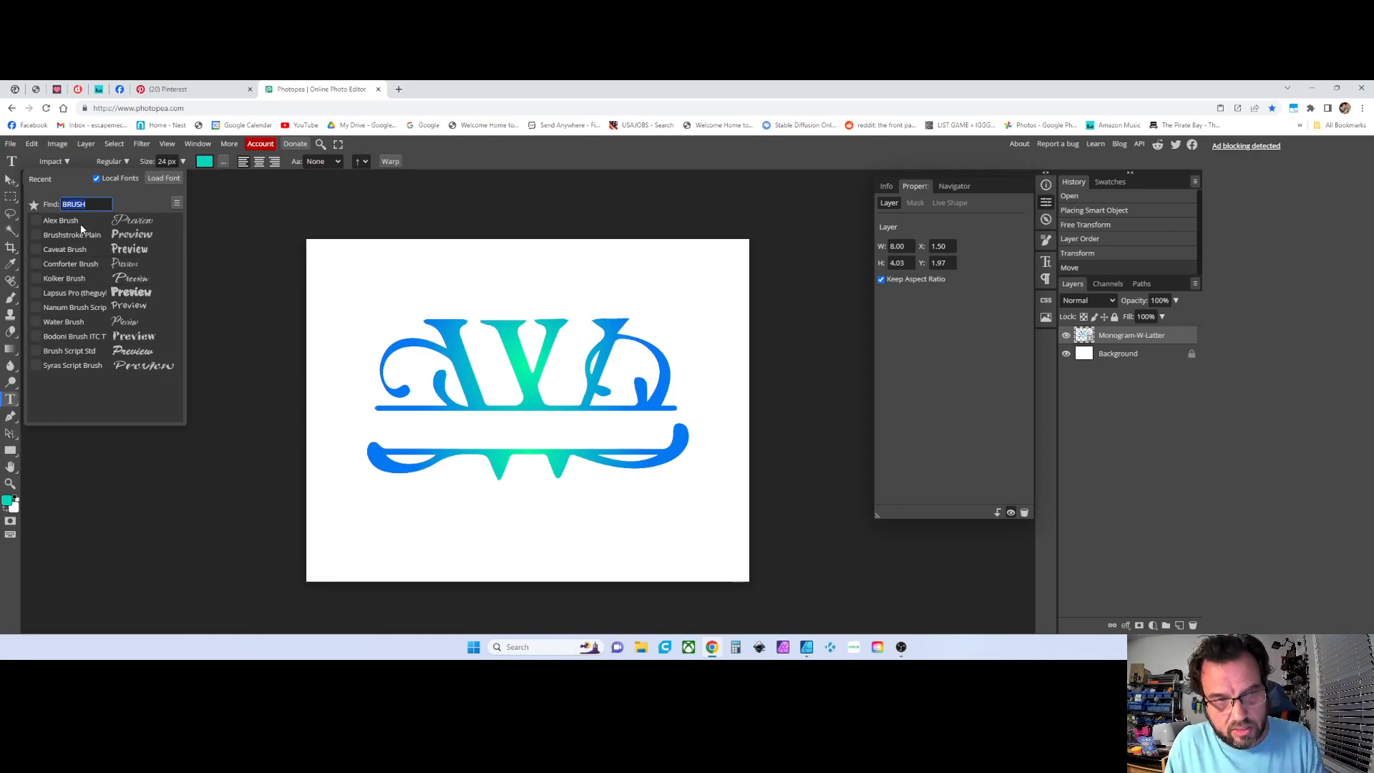
key(BackSpace)
scroll(74, 315, down, 2)
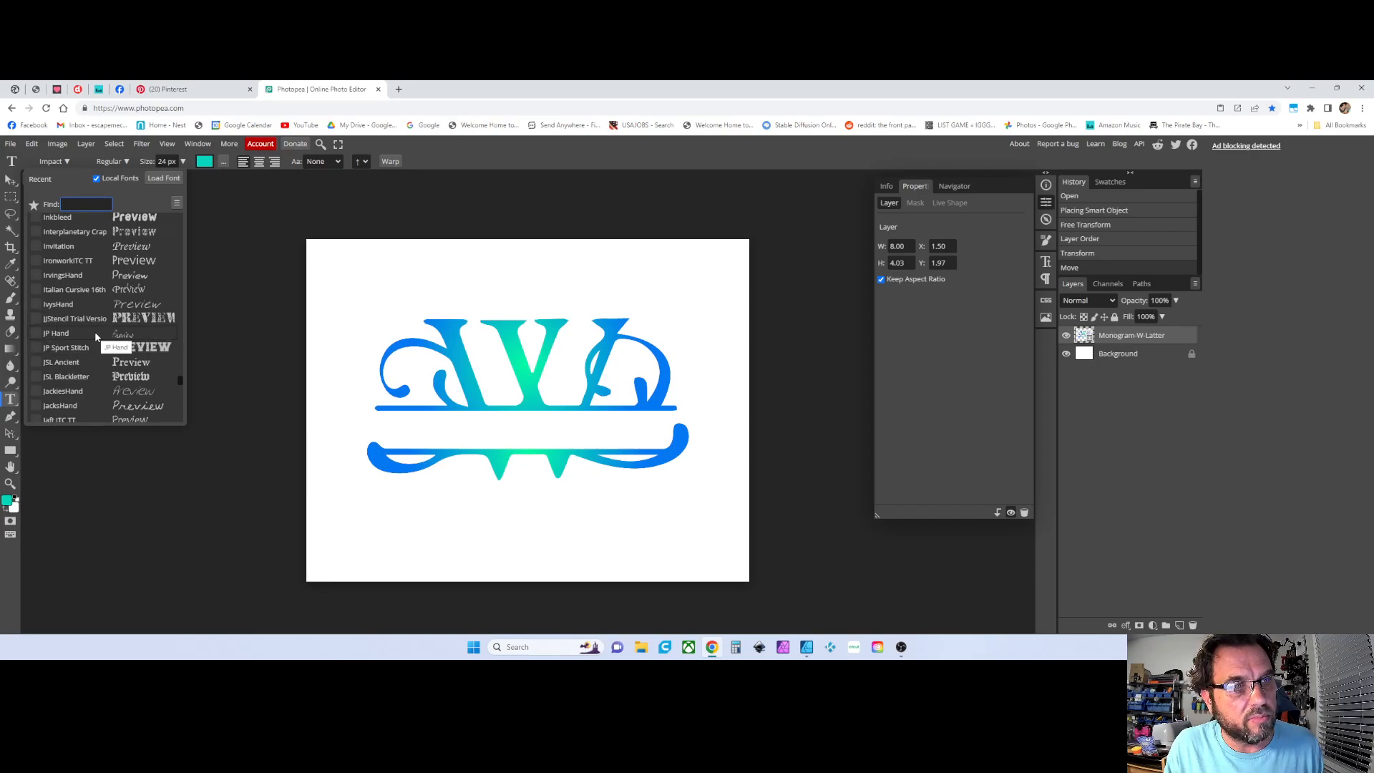
Mark JP Hand as a favourite font and pick Impact from the favourites list
click(35, 334)
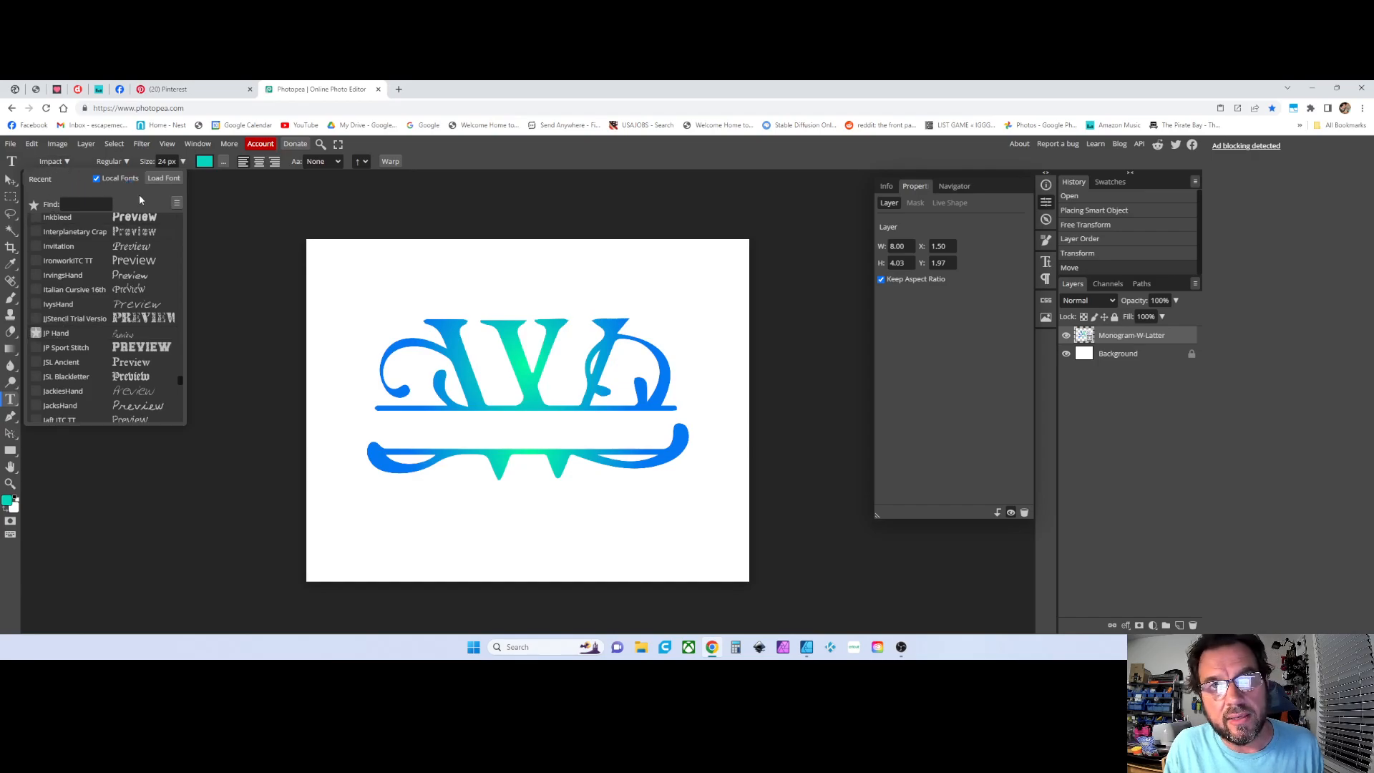
click(60, 206)
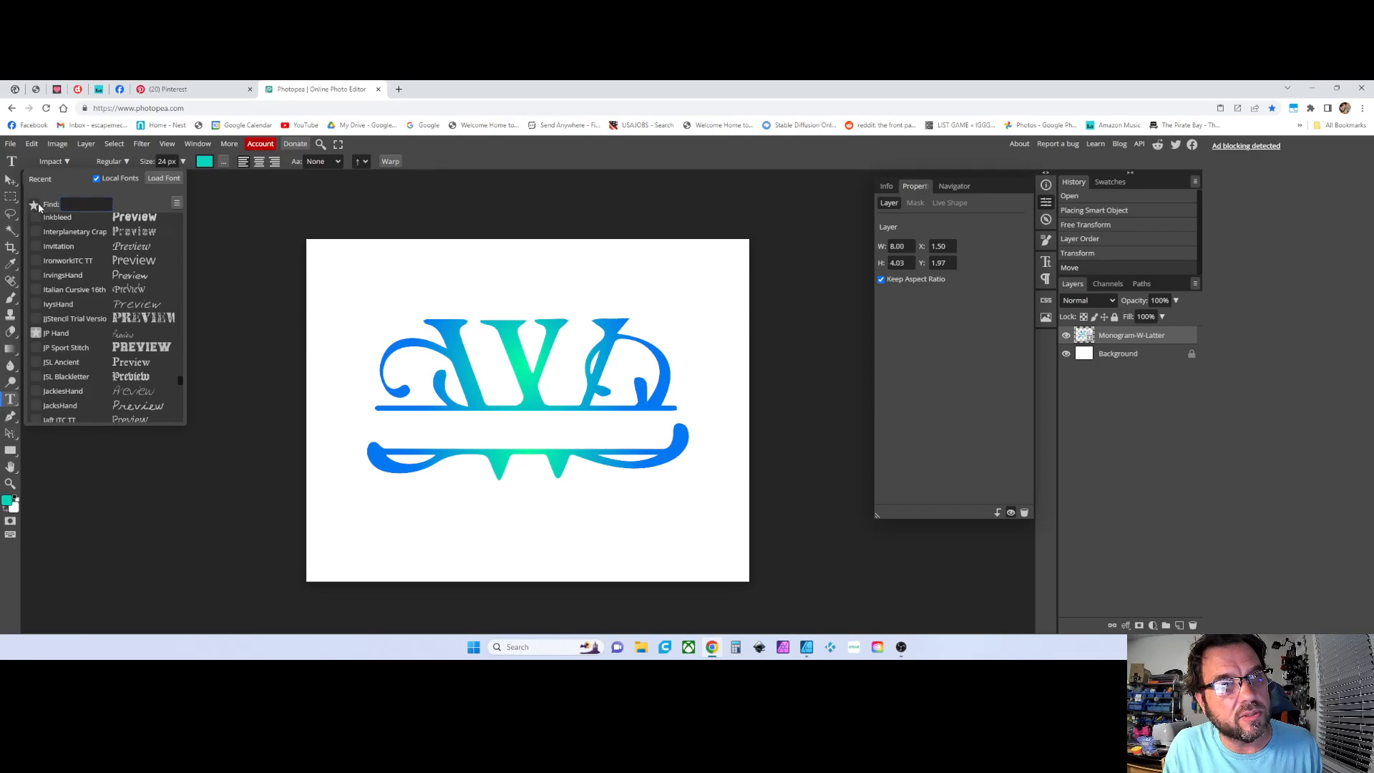
click(36, 205)
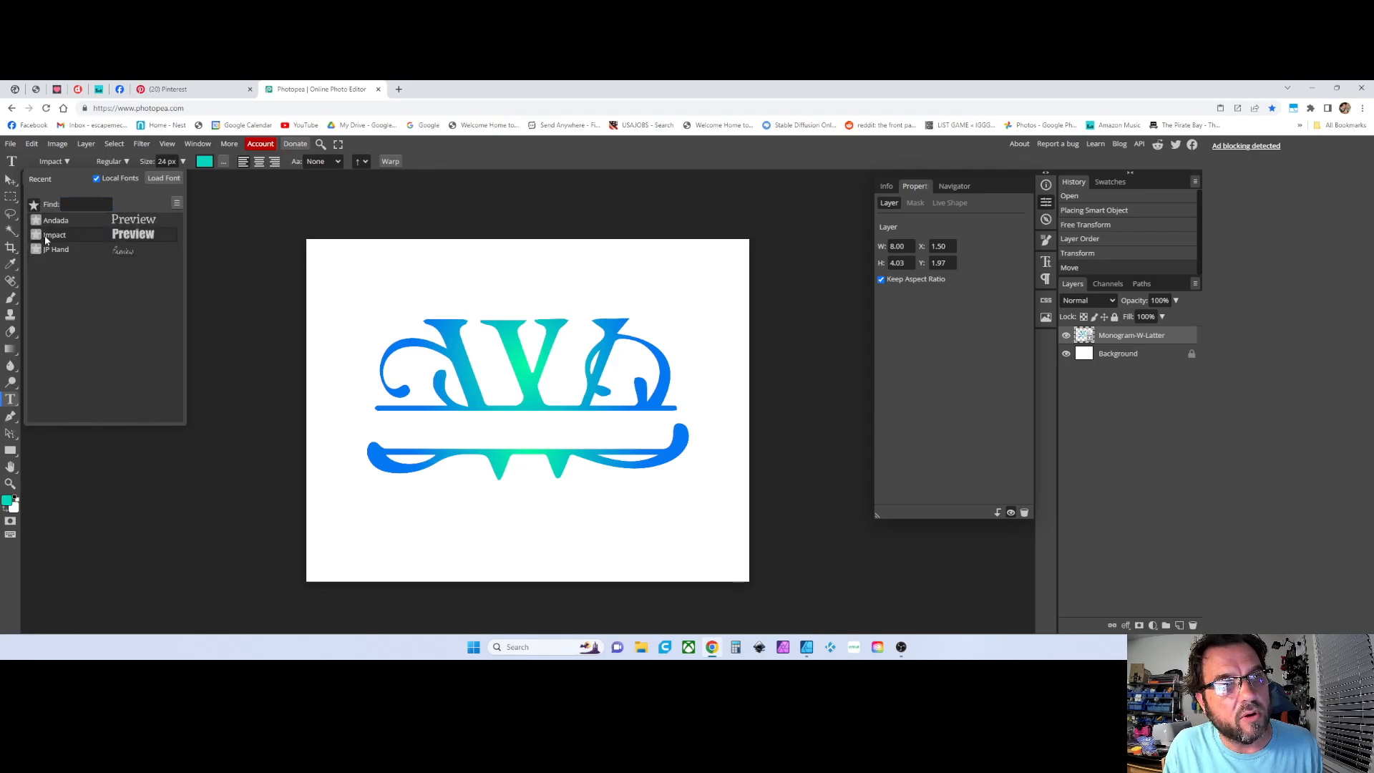
click(102, 234)
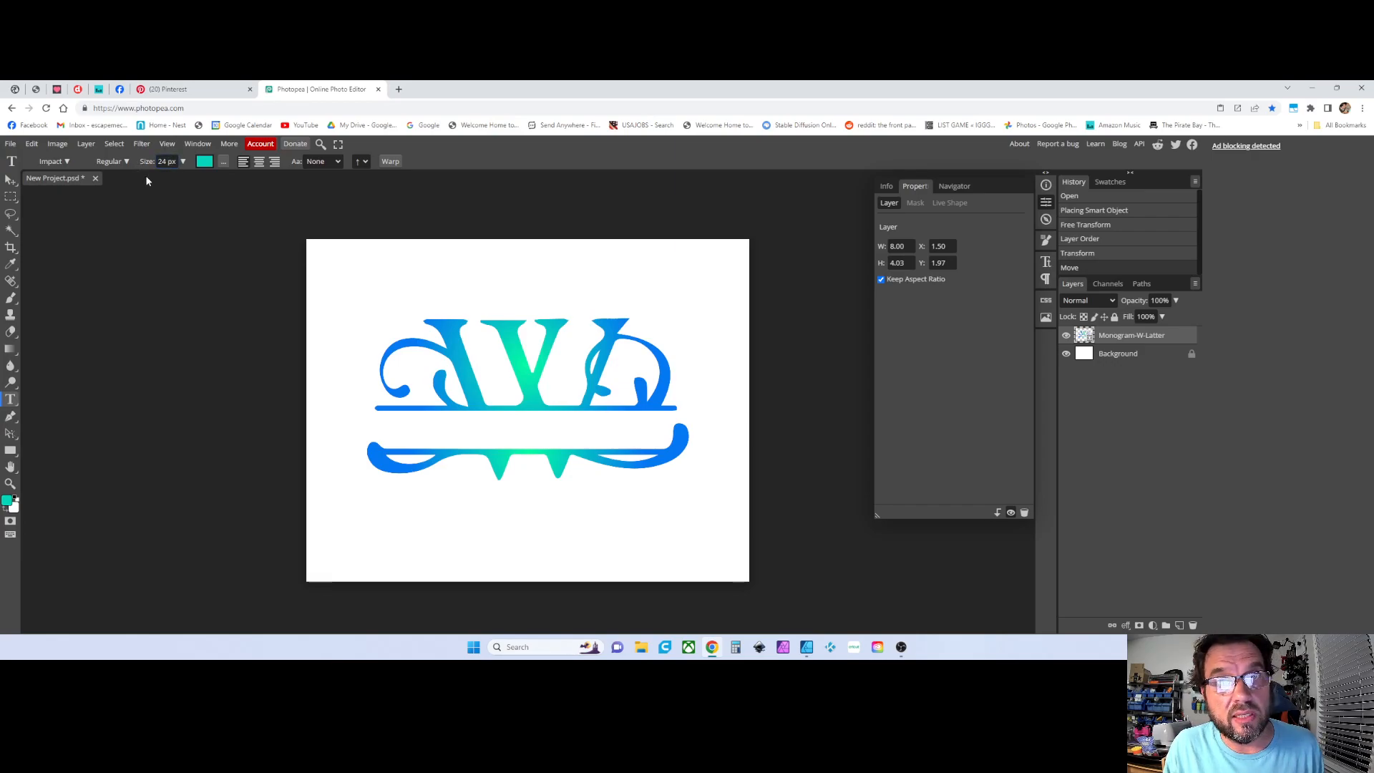
Set the font size to 250 px
click(182, 162)
drag(163, 177, 200, 179)
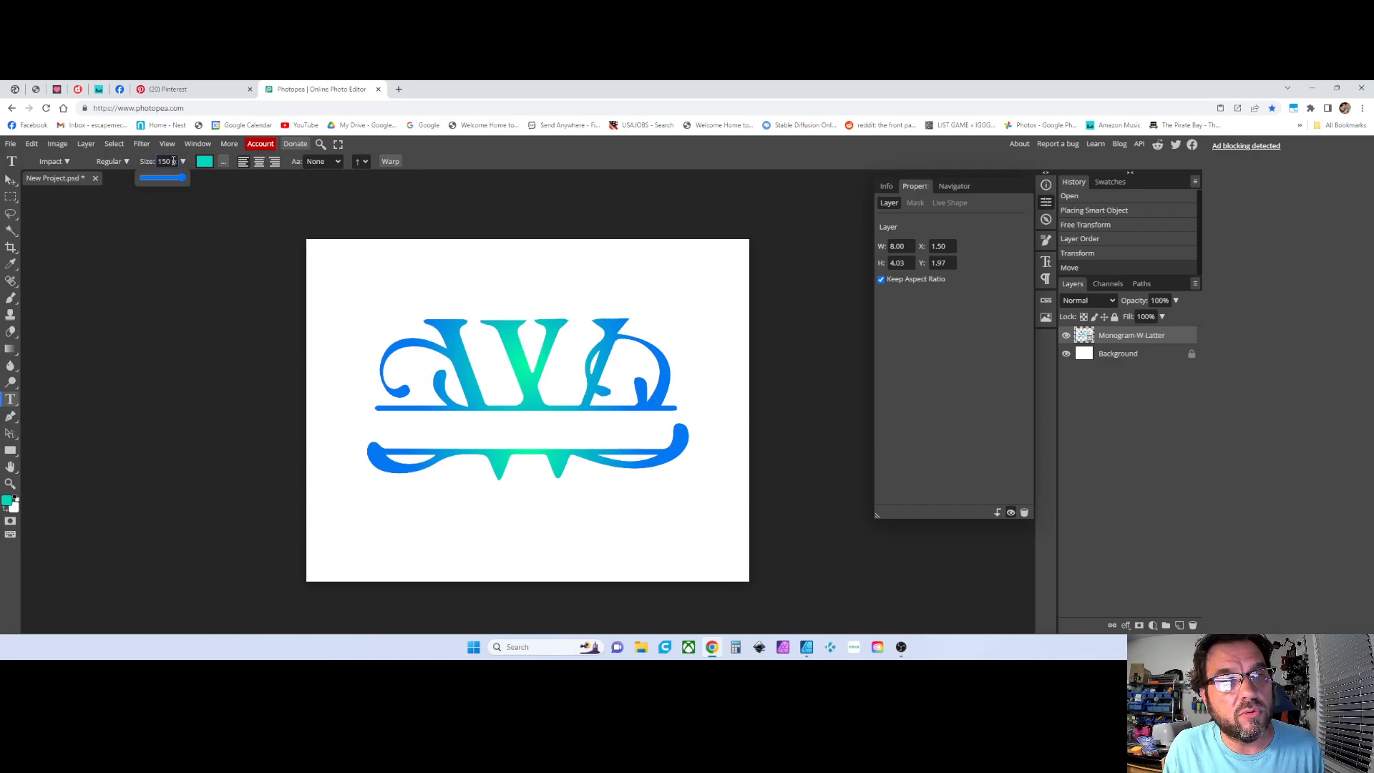
double_click(167, 161)
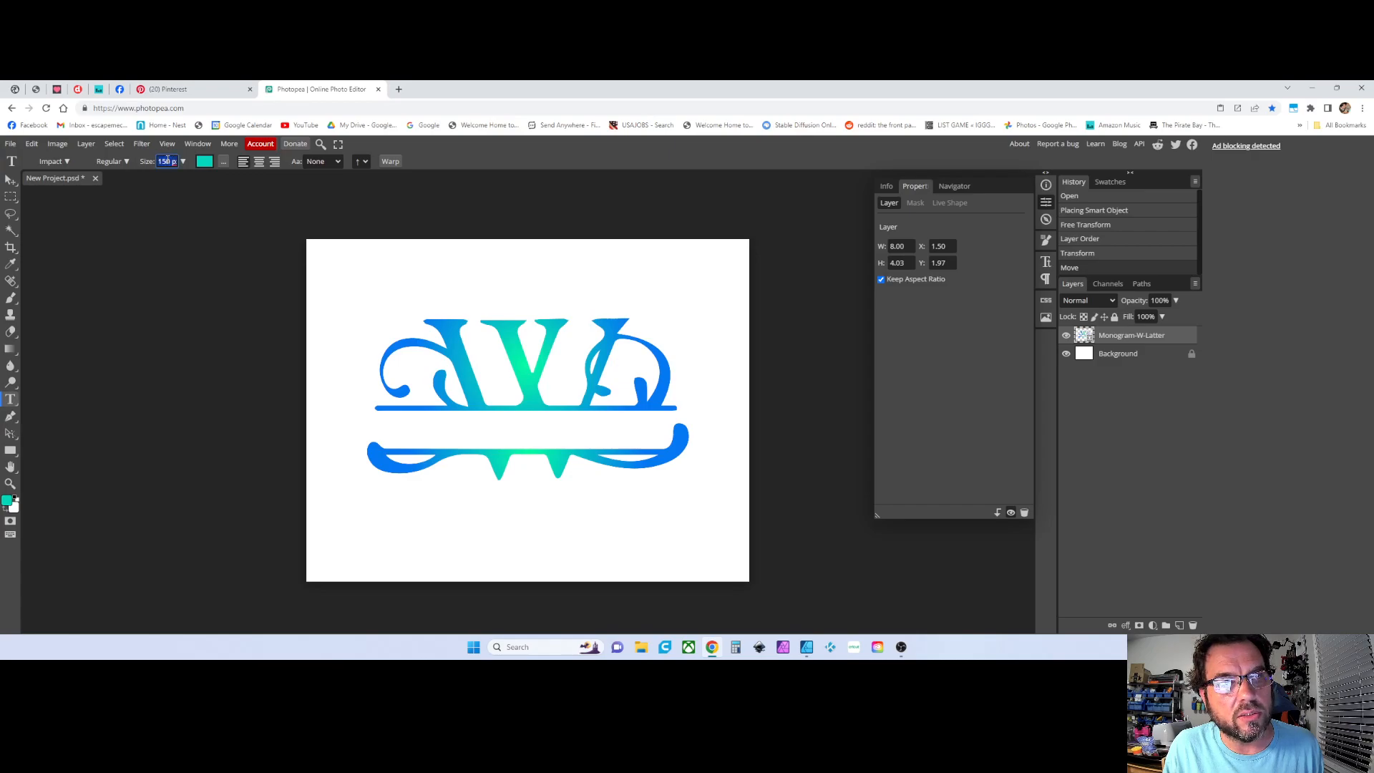
text(250)
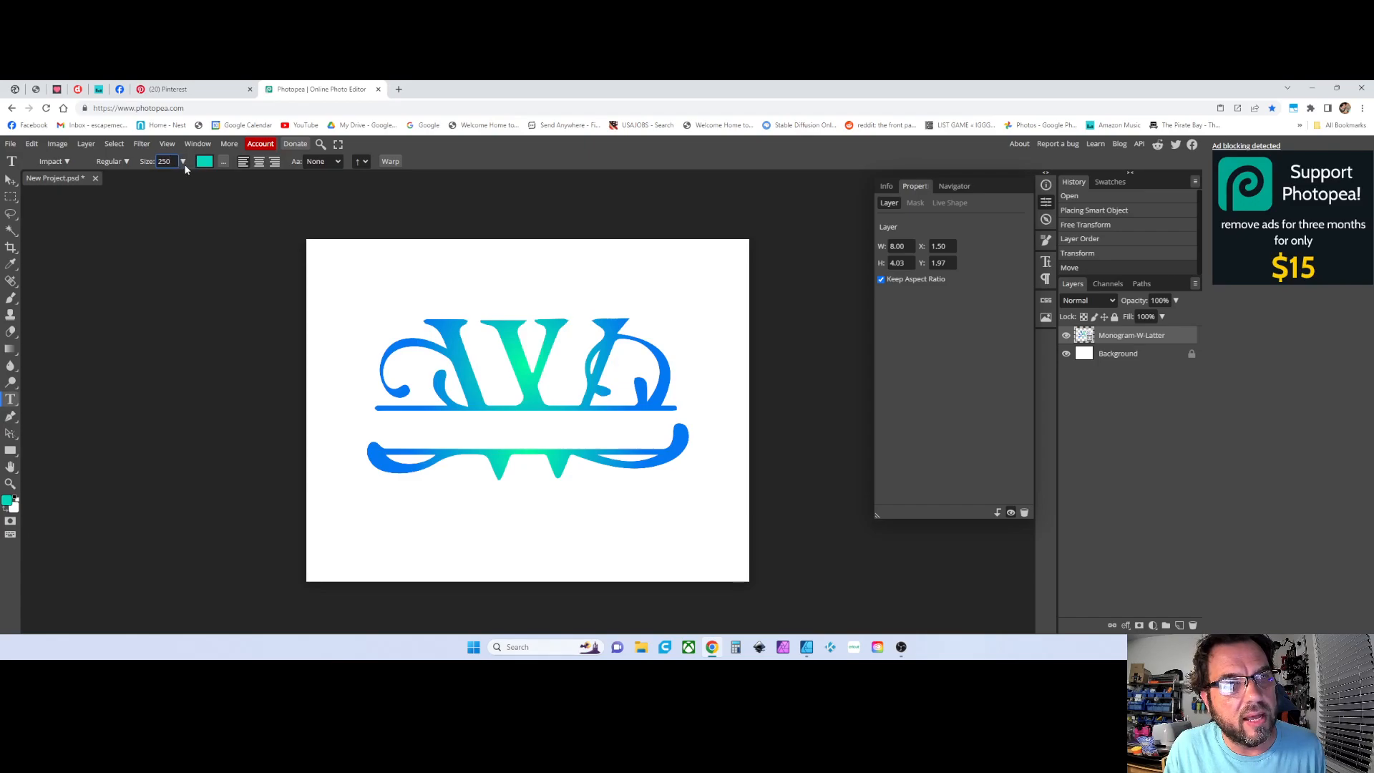
Set the text colour by sampling the monogram's teal, #05cac2, in the colour picker
click(204, 163)
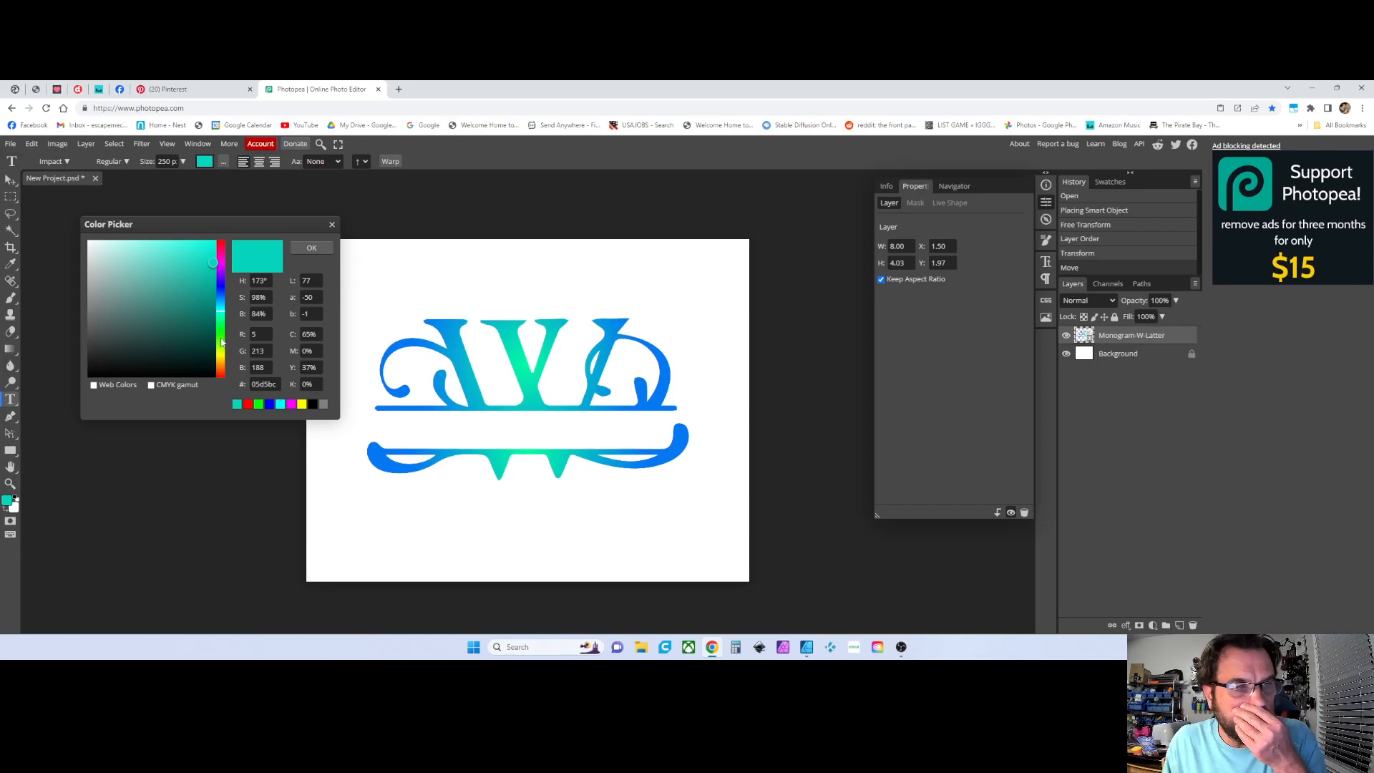
drag(221, 323, 199, 295)
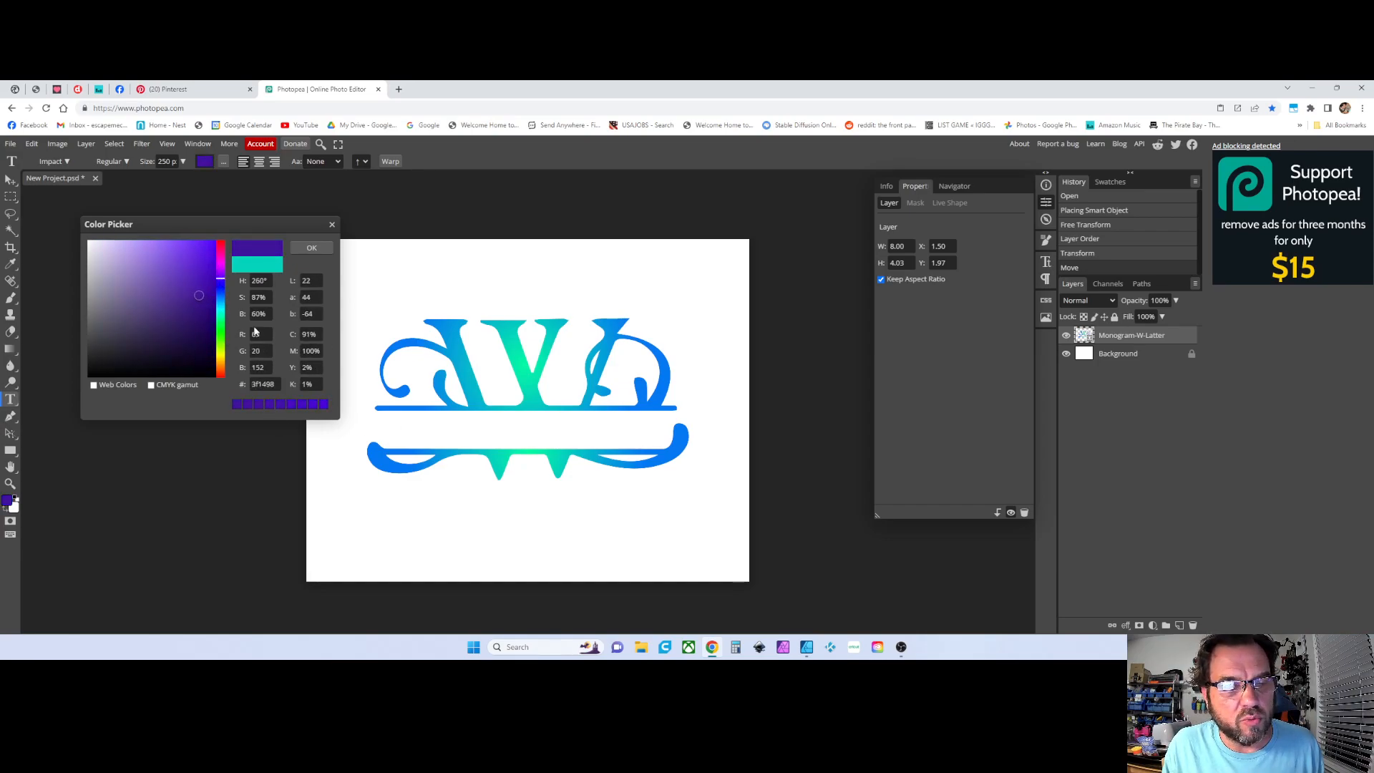
drag(192, 299, 198, 258)
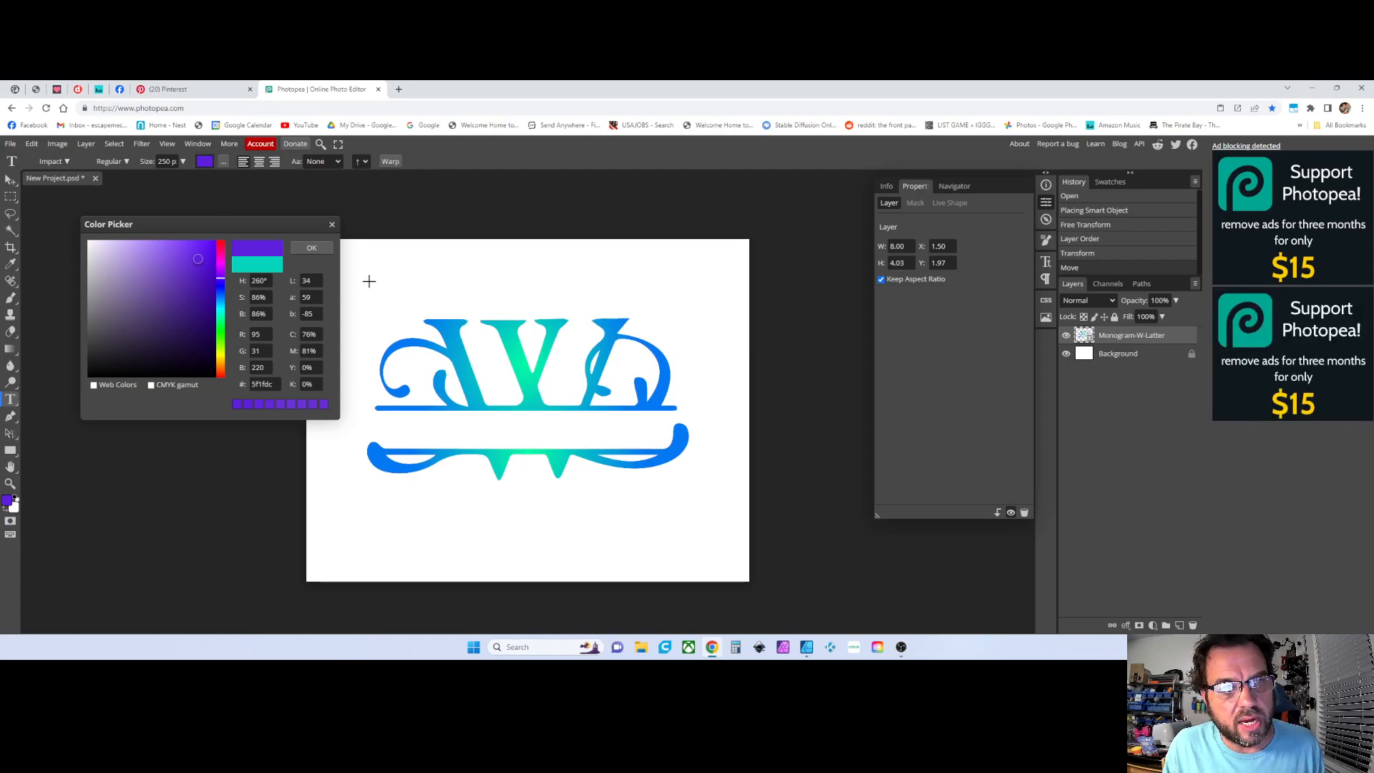
click(527, 377)
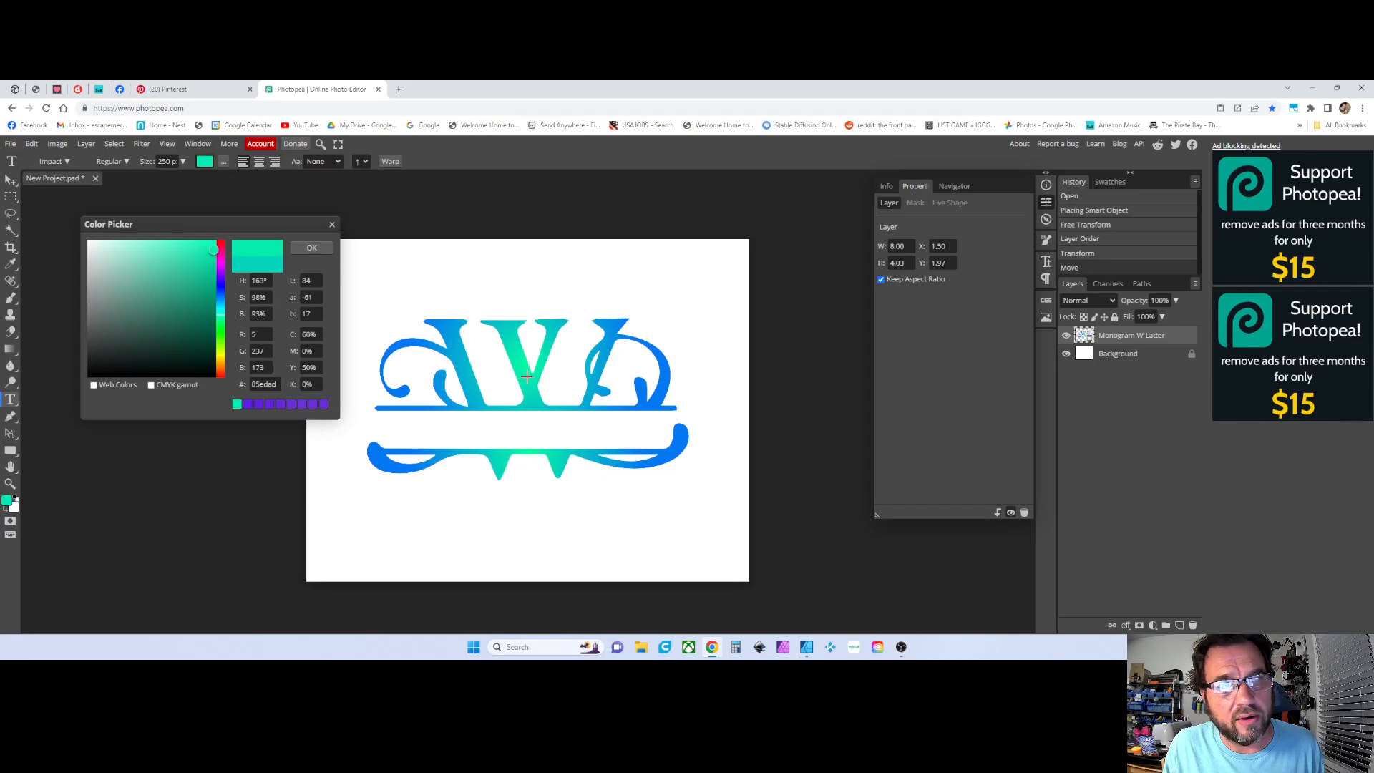
drag(526, 376, 514, 324)
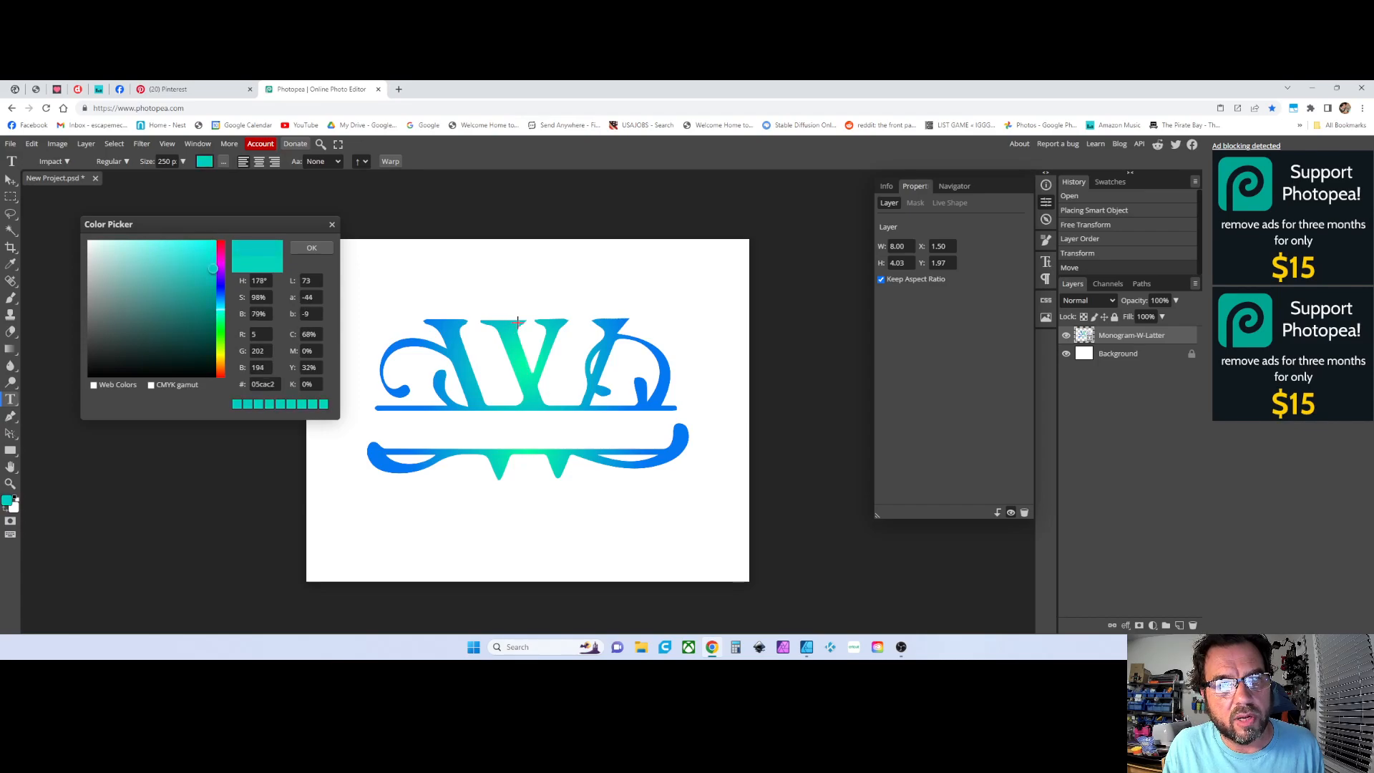
click(312, 248)
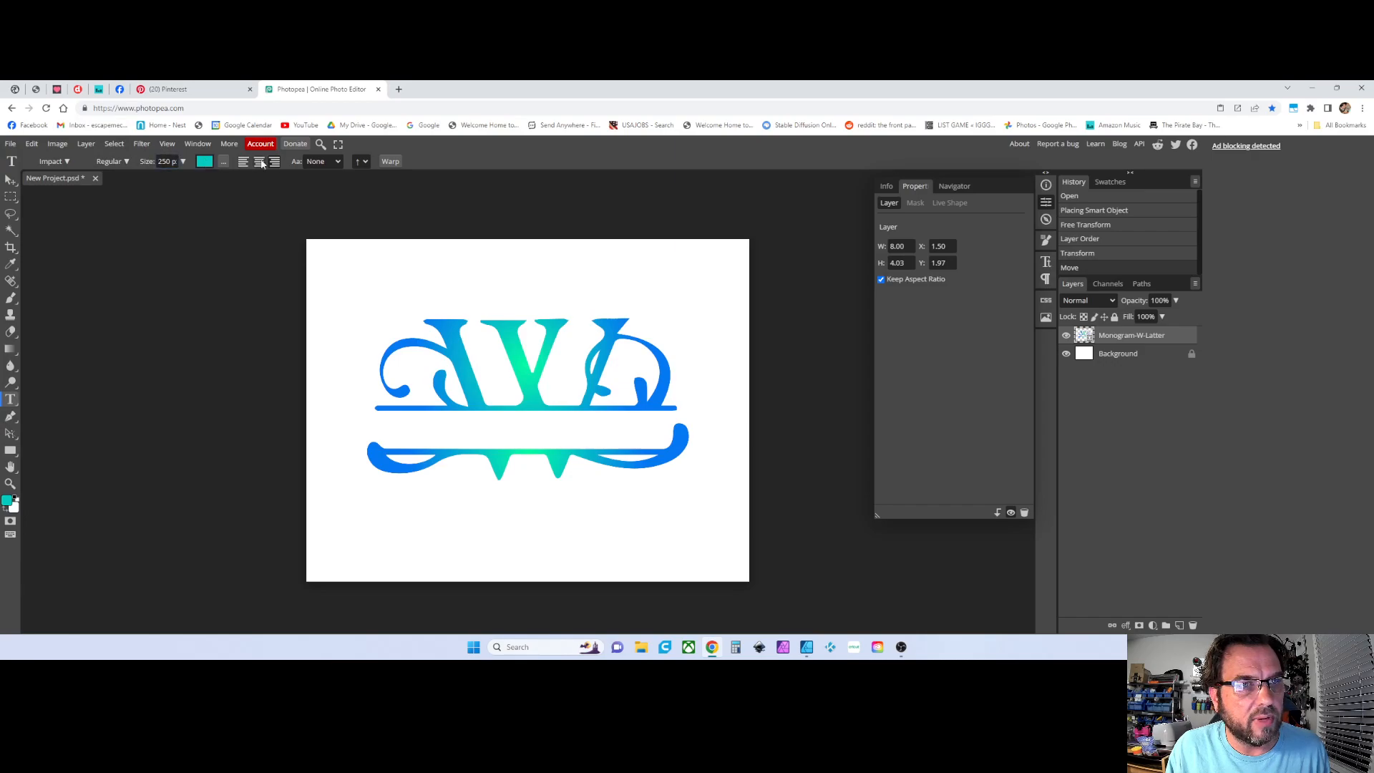
Type WILSON as a new text layer over the monogram's left crossbar and commit it
click(432, 433)
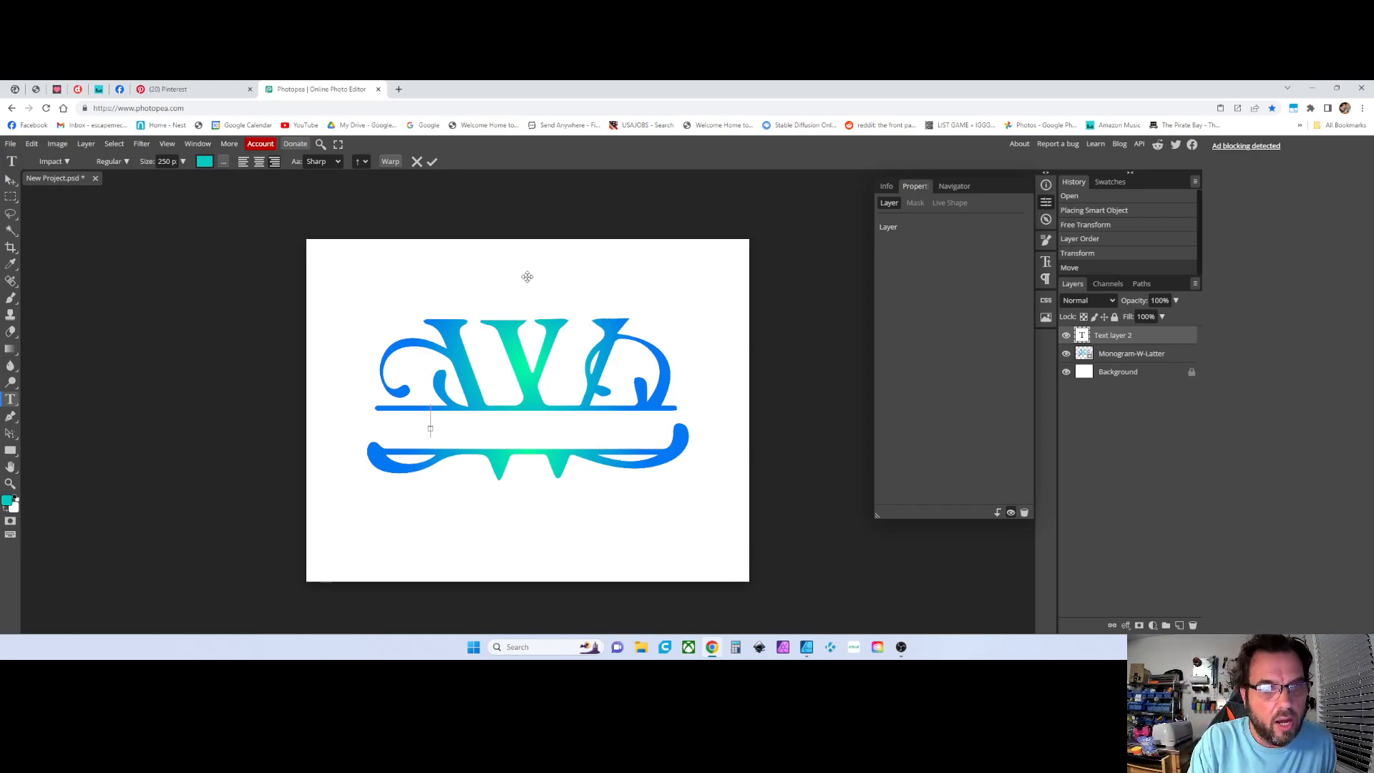
text(WILSON)
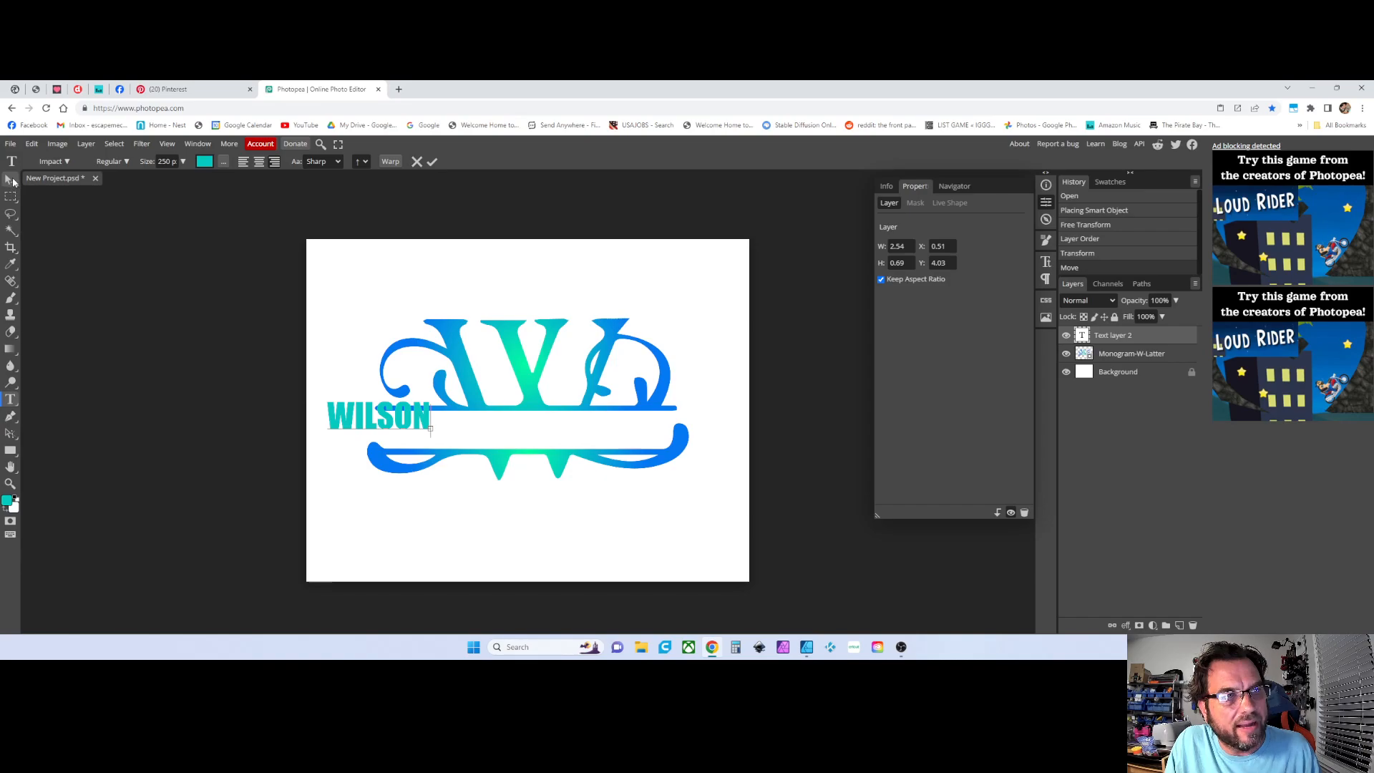
click(13, 182)
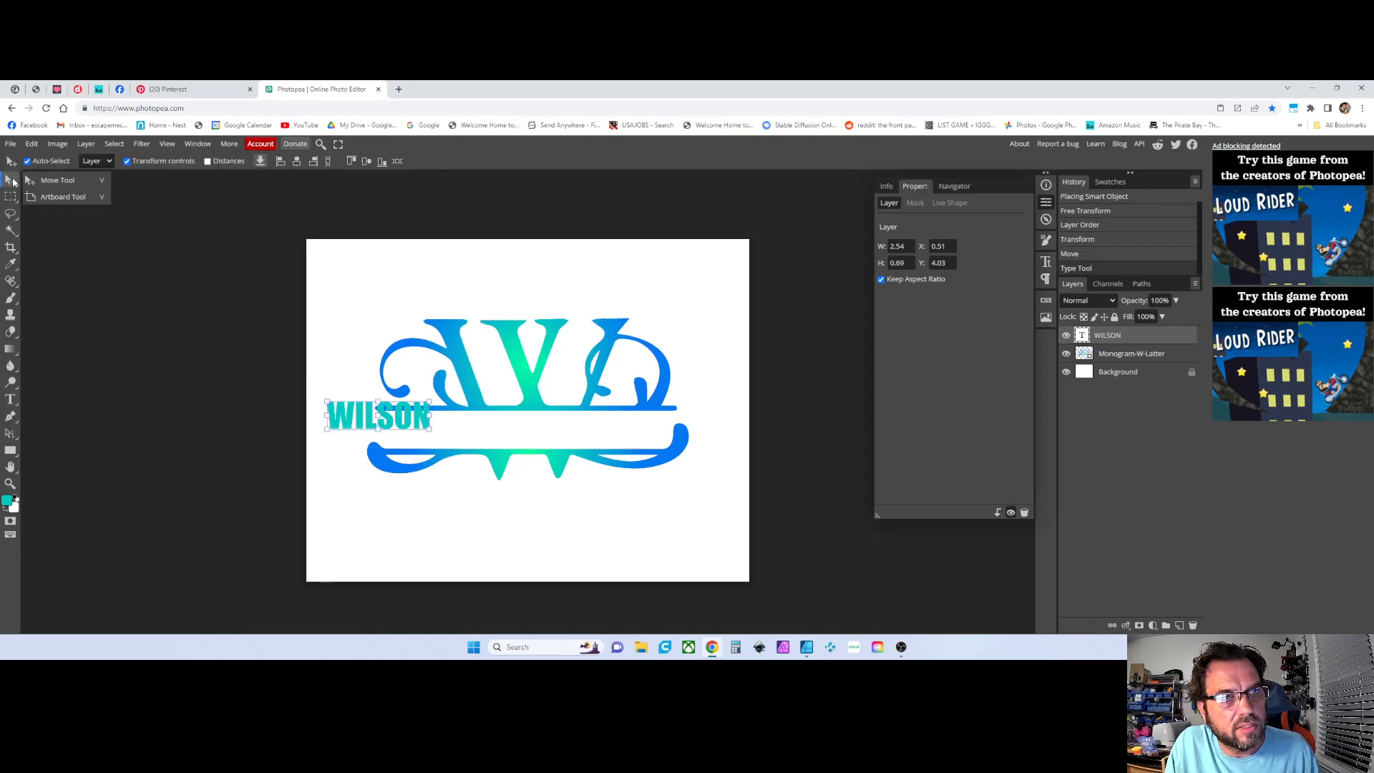
Move the WILSON text into the gap between the monogram's two crossbars
drag(410, 426, 555, 435)
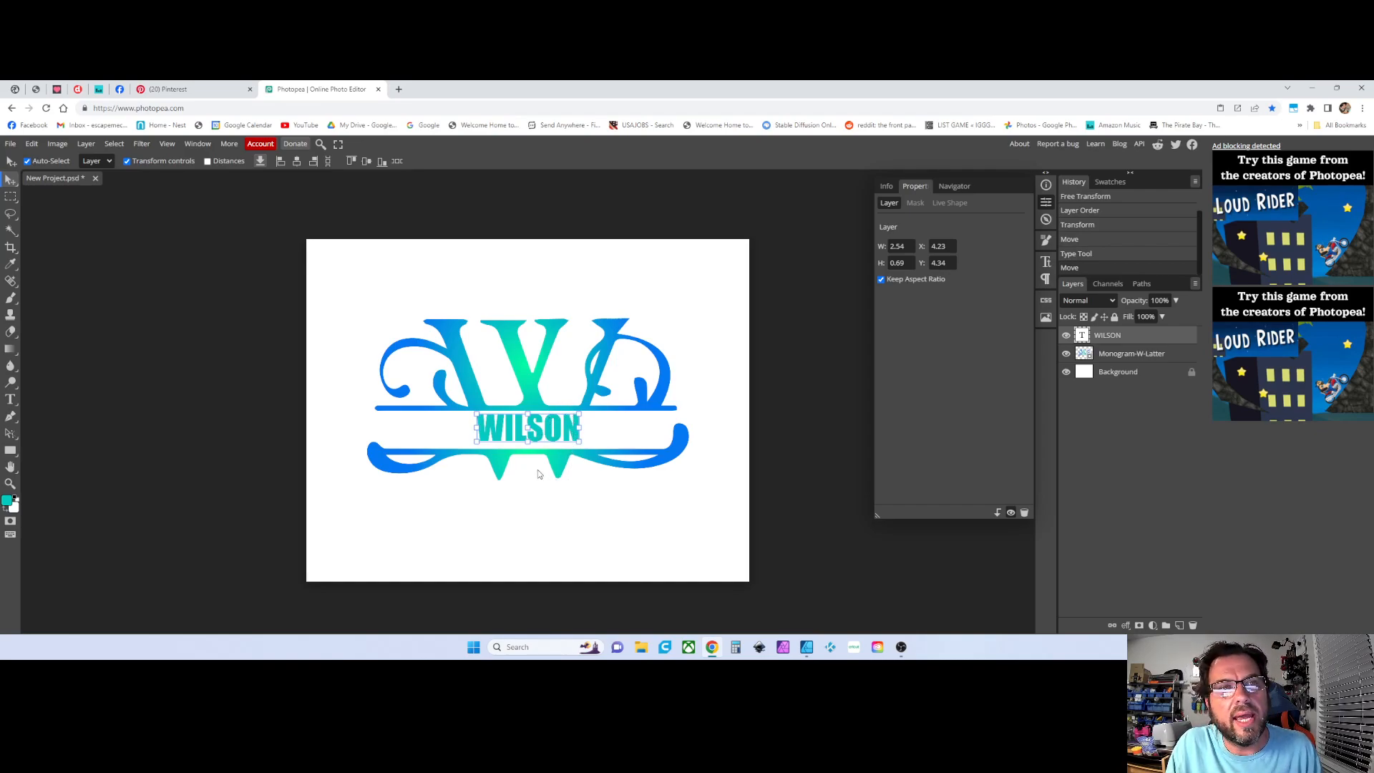
scroll(523, 470, up, 2)
scroll(523, 471, up, 2)
scroll(534, 454, down, 3)
scroll(540, 451, up, 2)
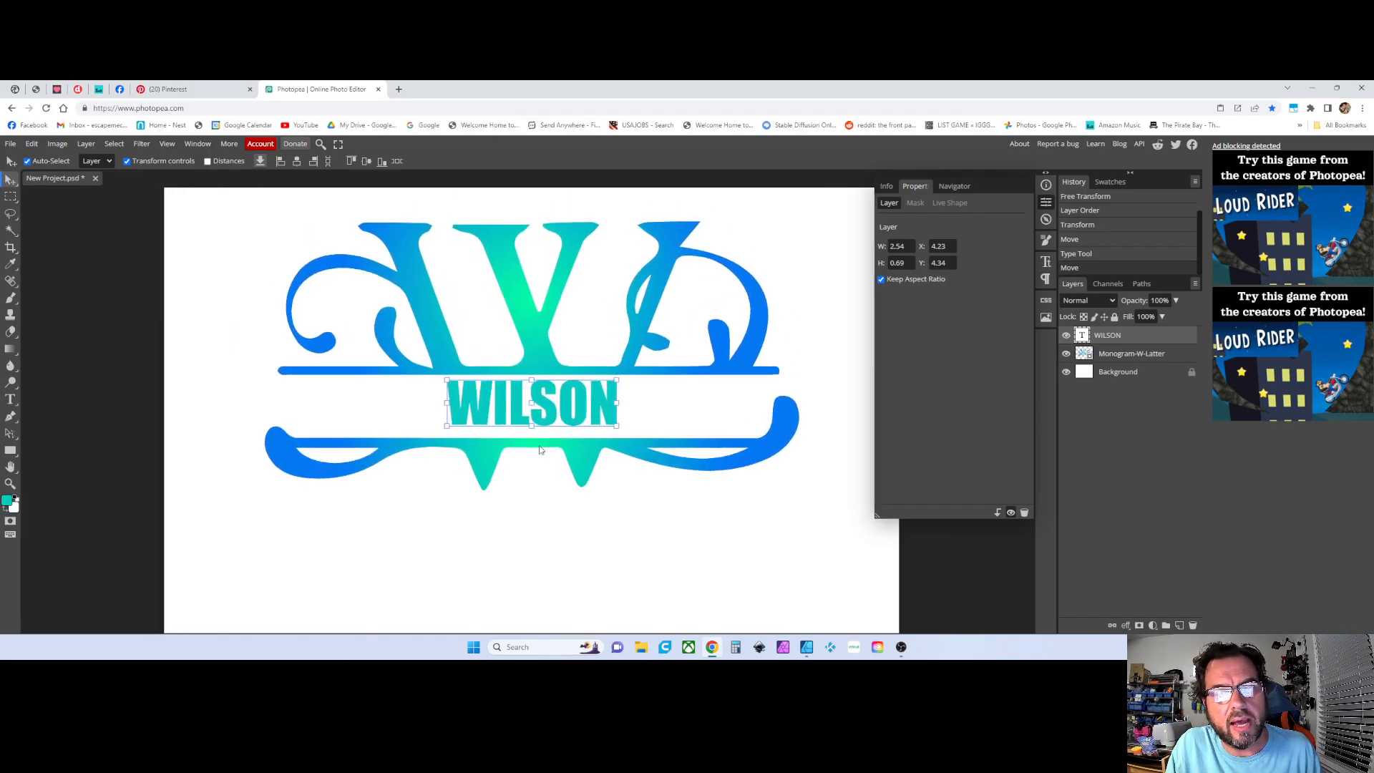
scroll(545, 437, up, 1)
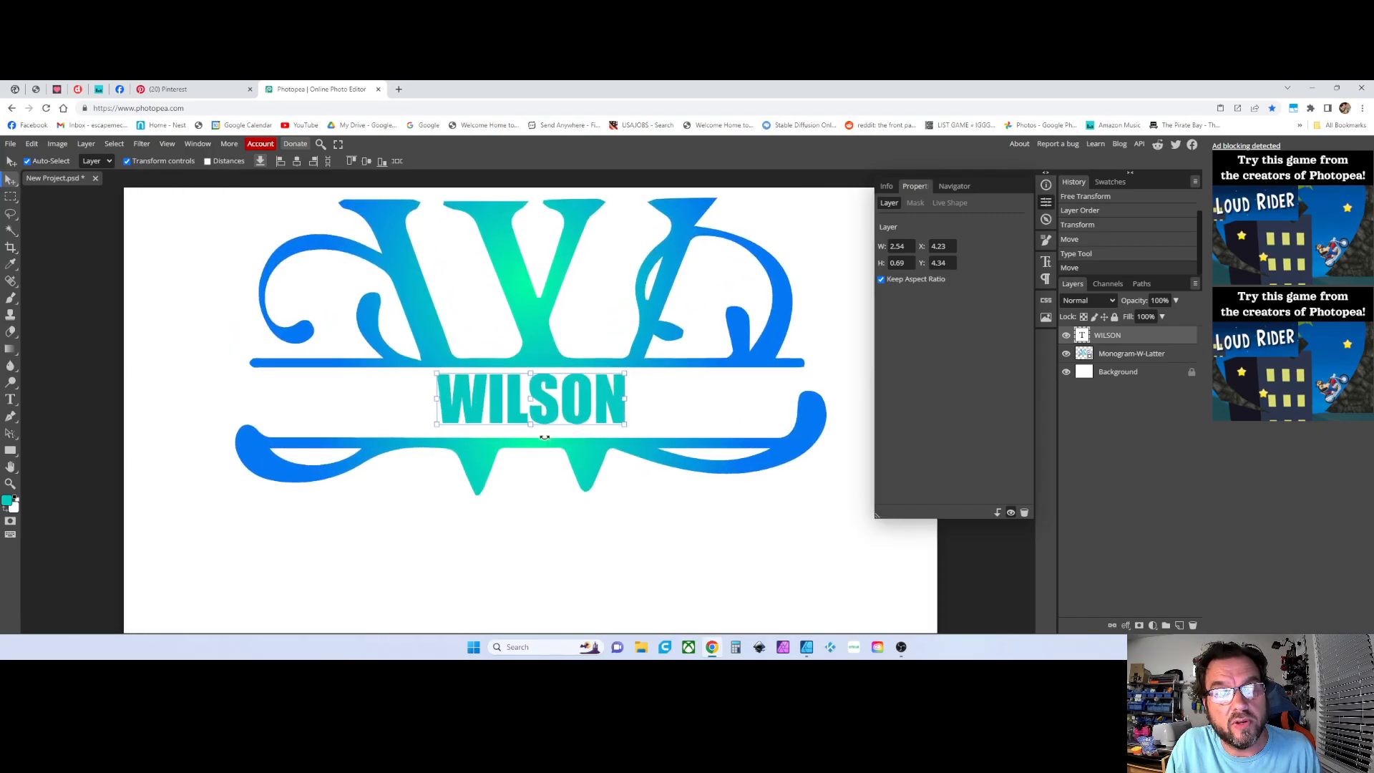
Zoom in and out to examine the WILSON text's placement within the monogram
click(9, 484)
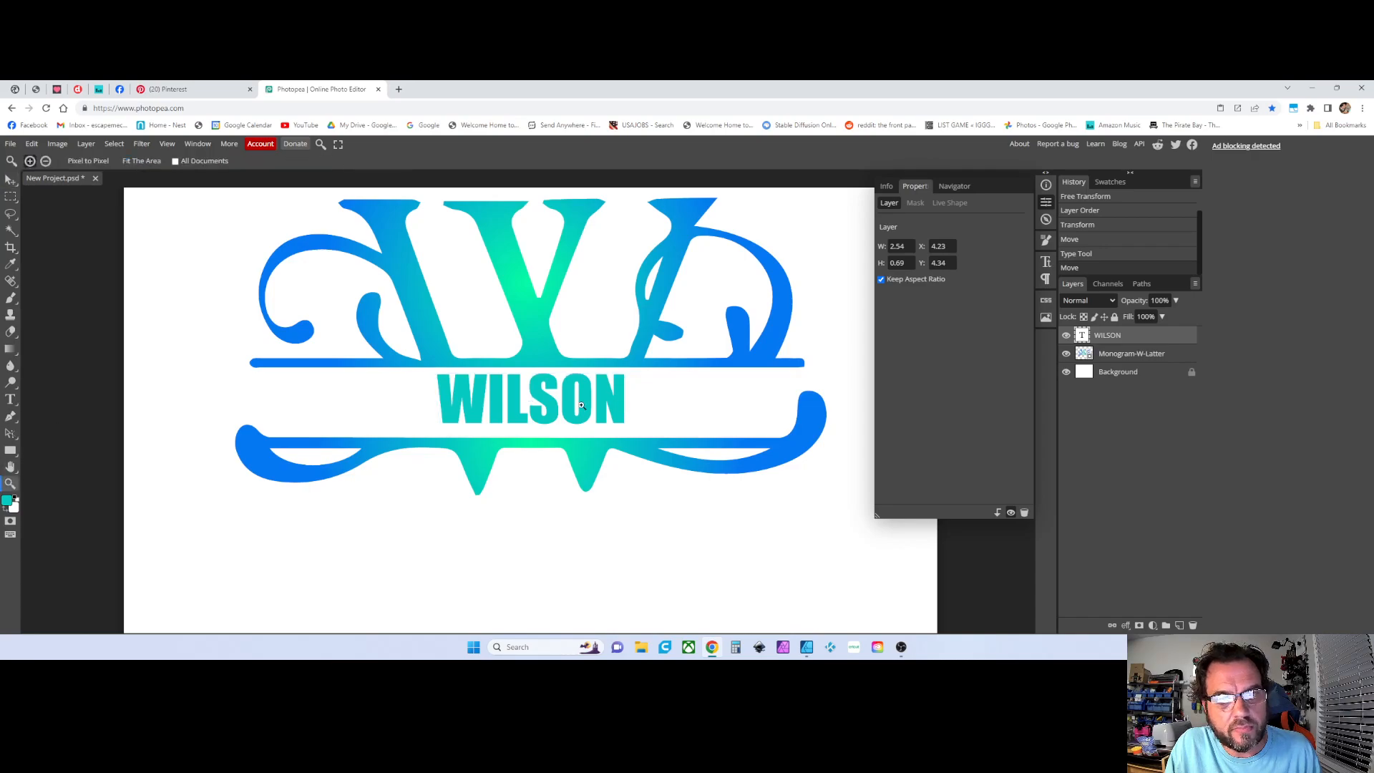
click(581, 406)
click(581, 406)
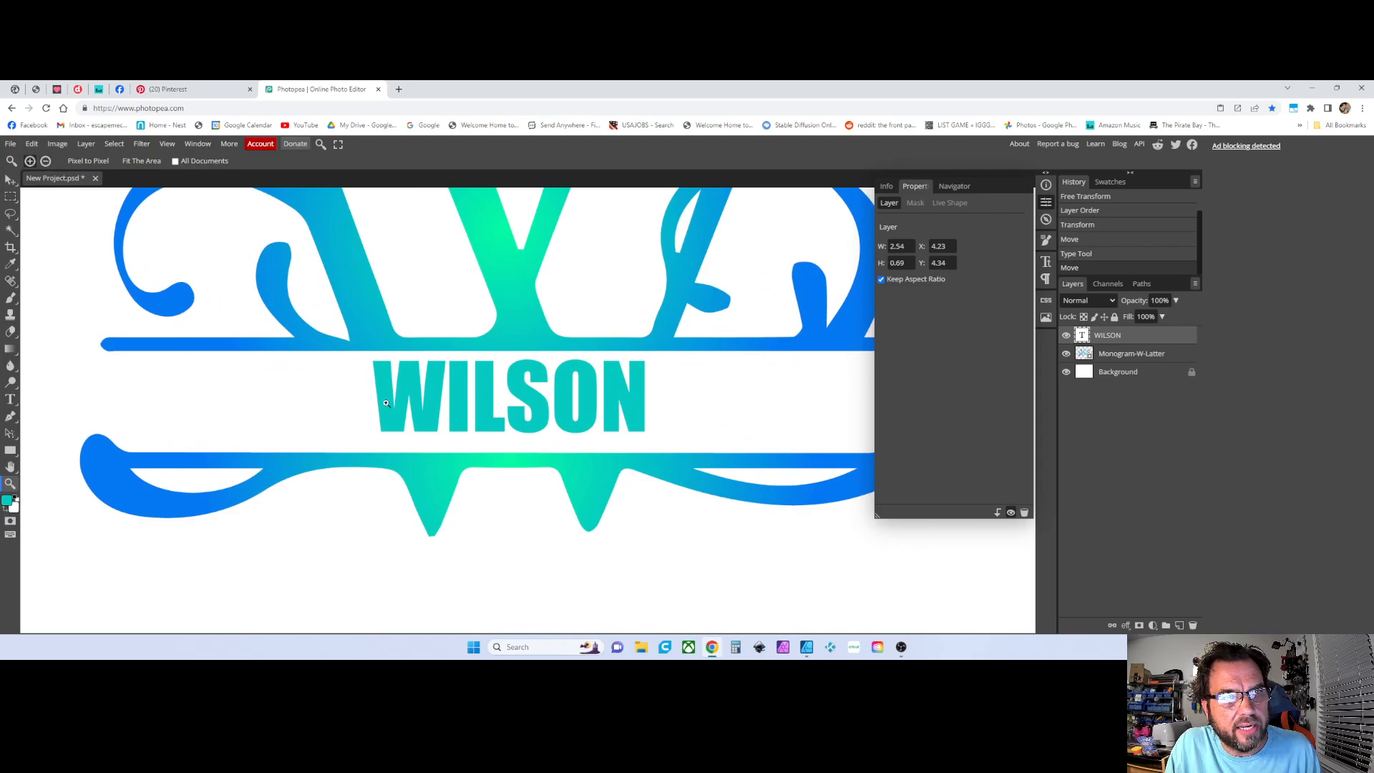
scroll(477, 422, up, 1)
scroll(476, 422, down, 5)
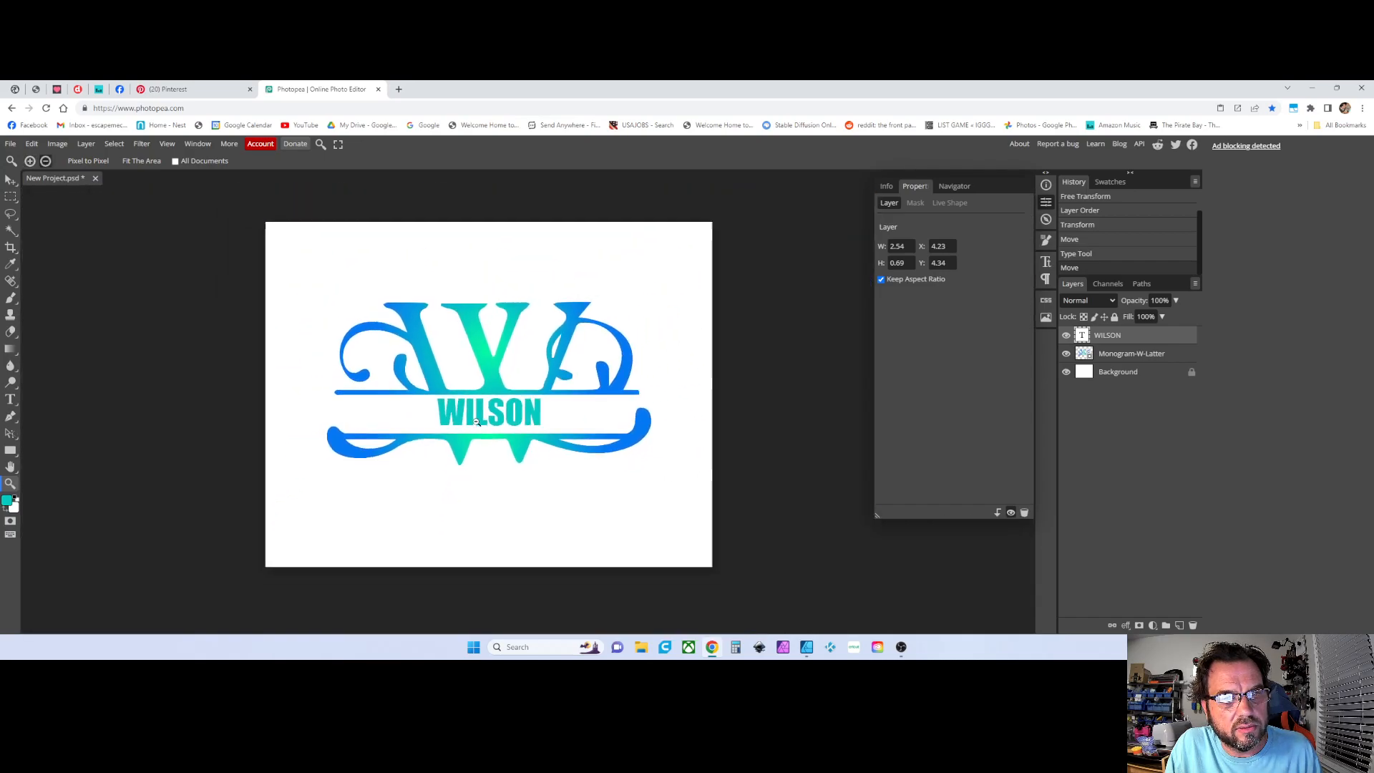
scroll(477, 422, up, 4)
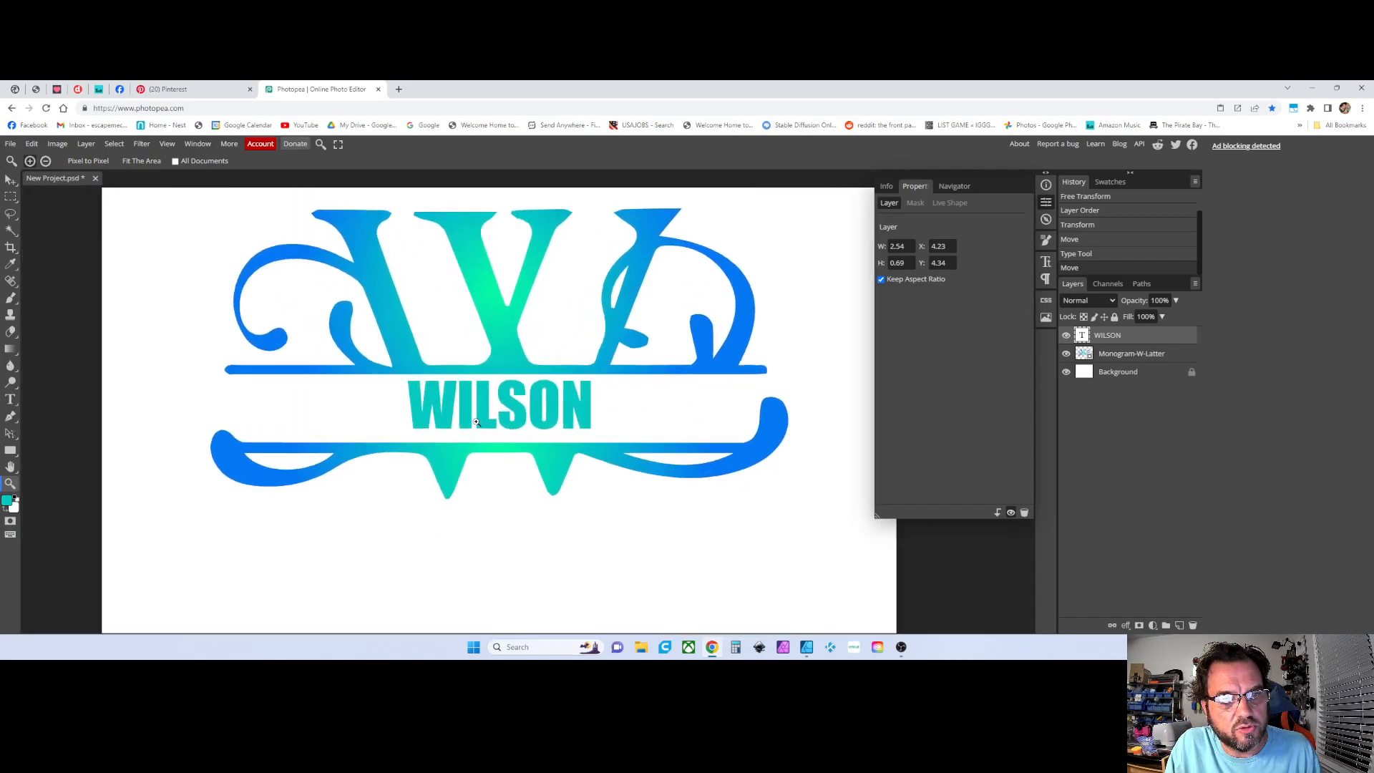
scroll(476, 422, down, 1)
scroll(476, 423, down, 1)
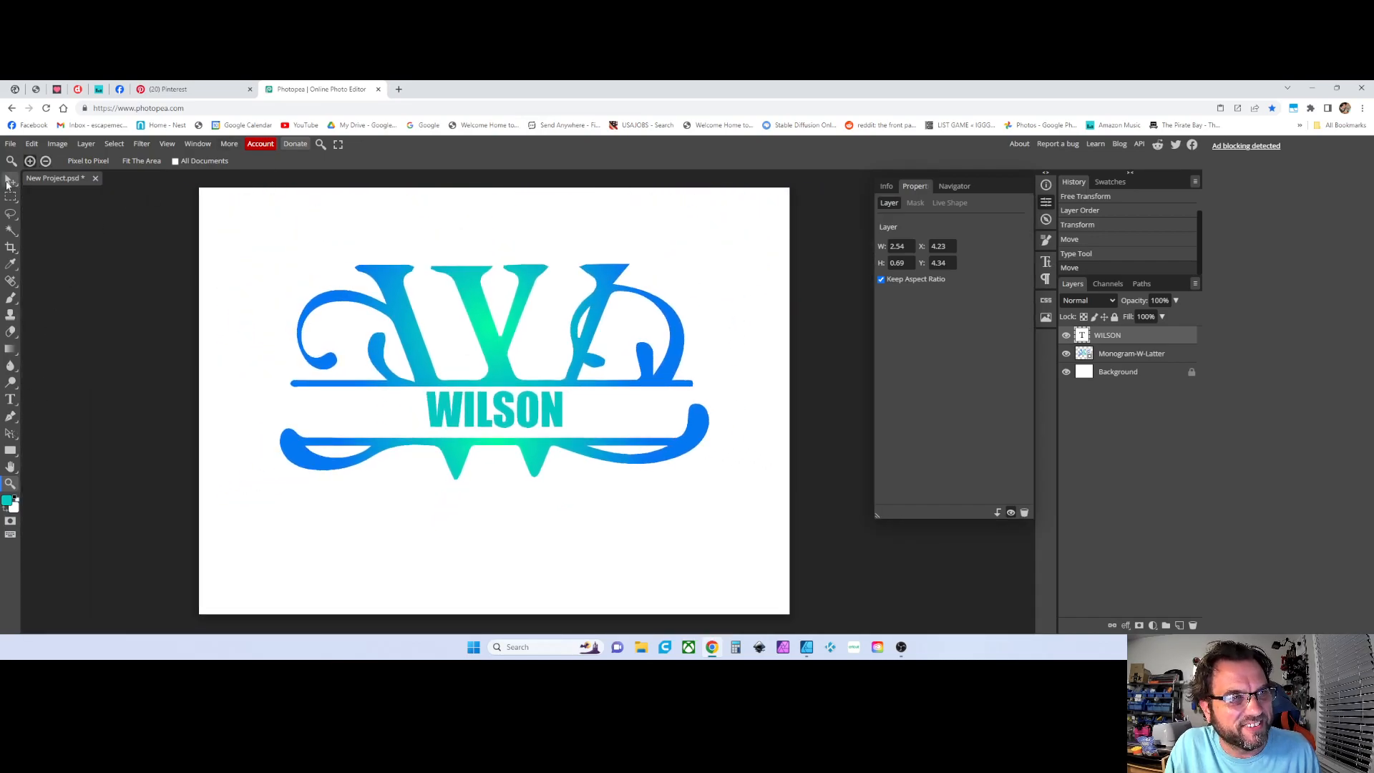
click(10, 180)
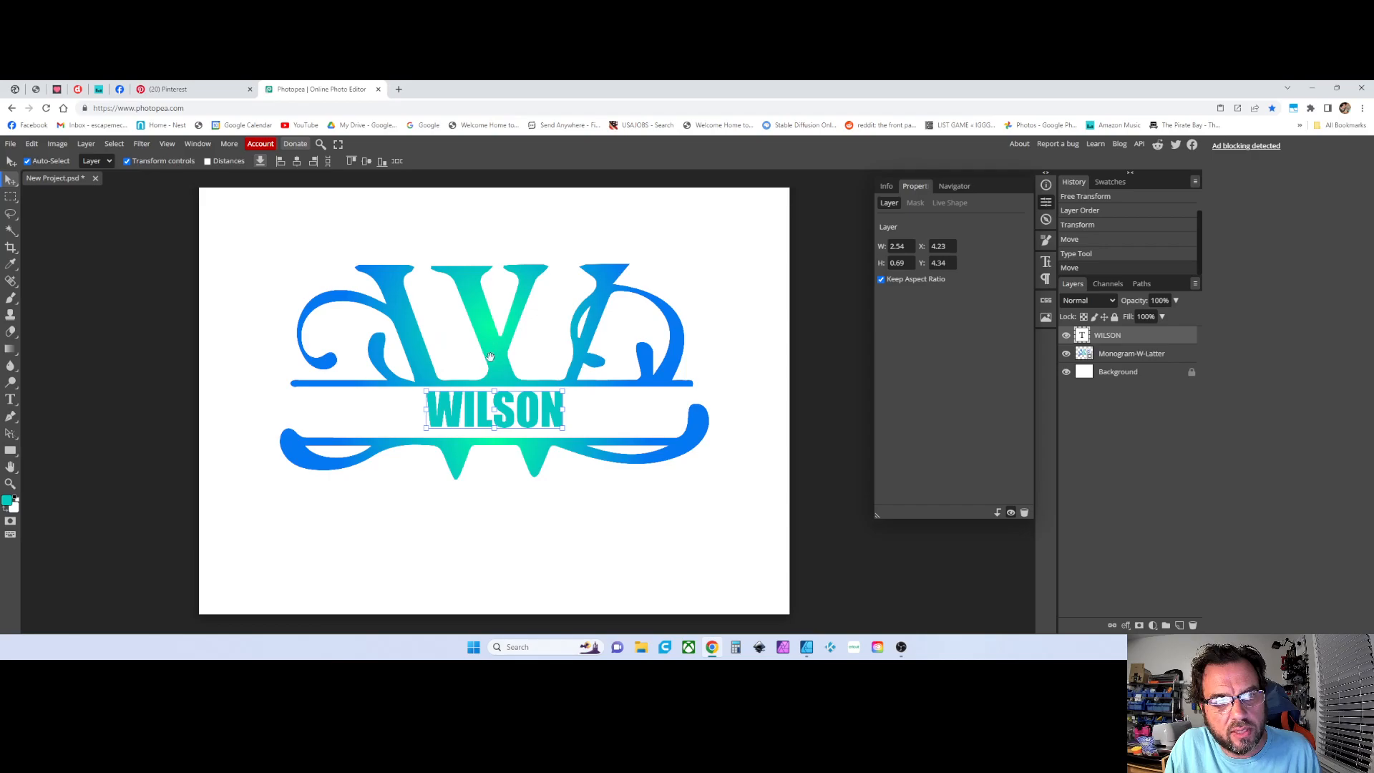
drag(490, 357, 560, 387)
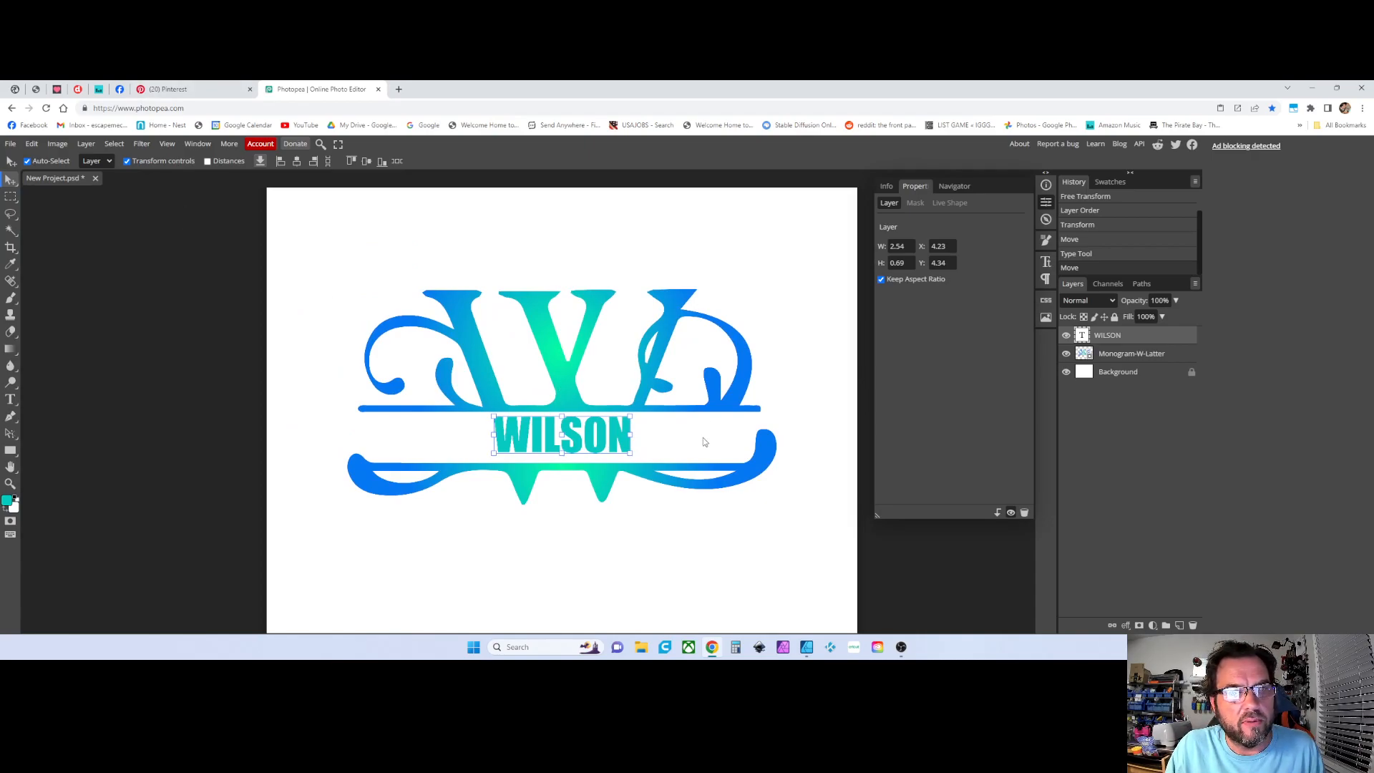
scroll(626, 447, up, 1)
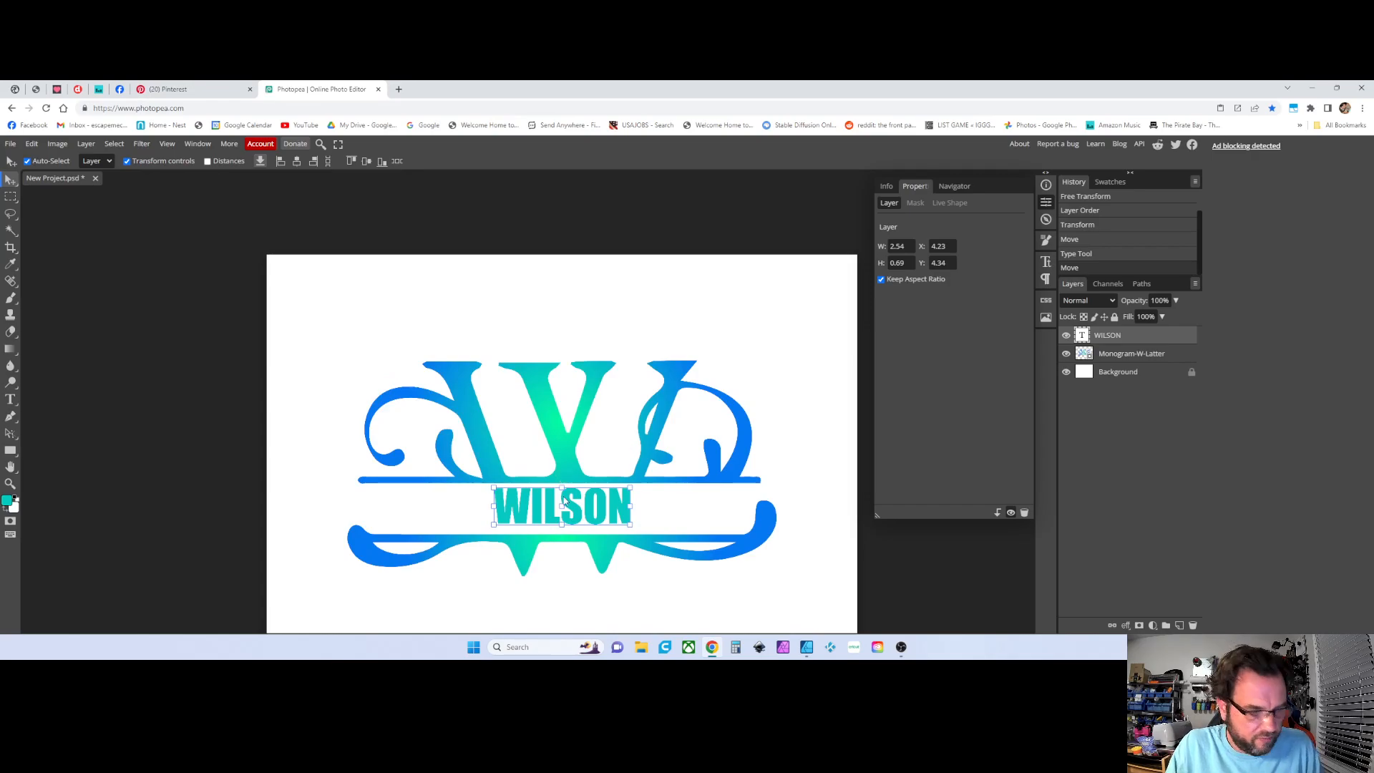
scroll(571, 503, down, 2)
scroll(571, 503, up, 1)
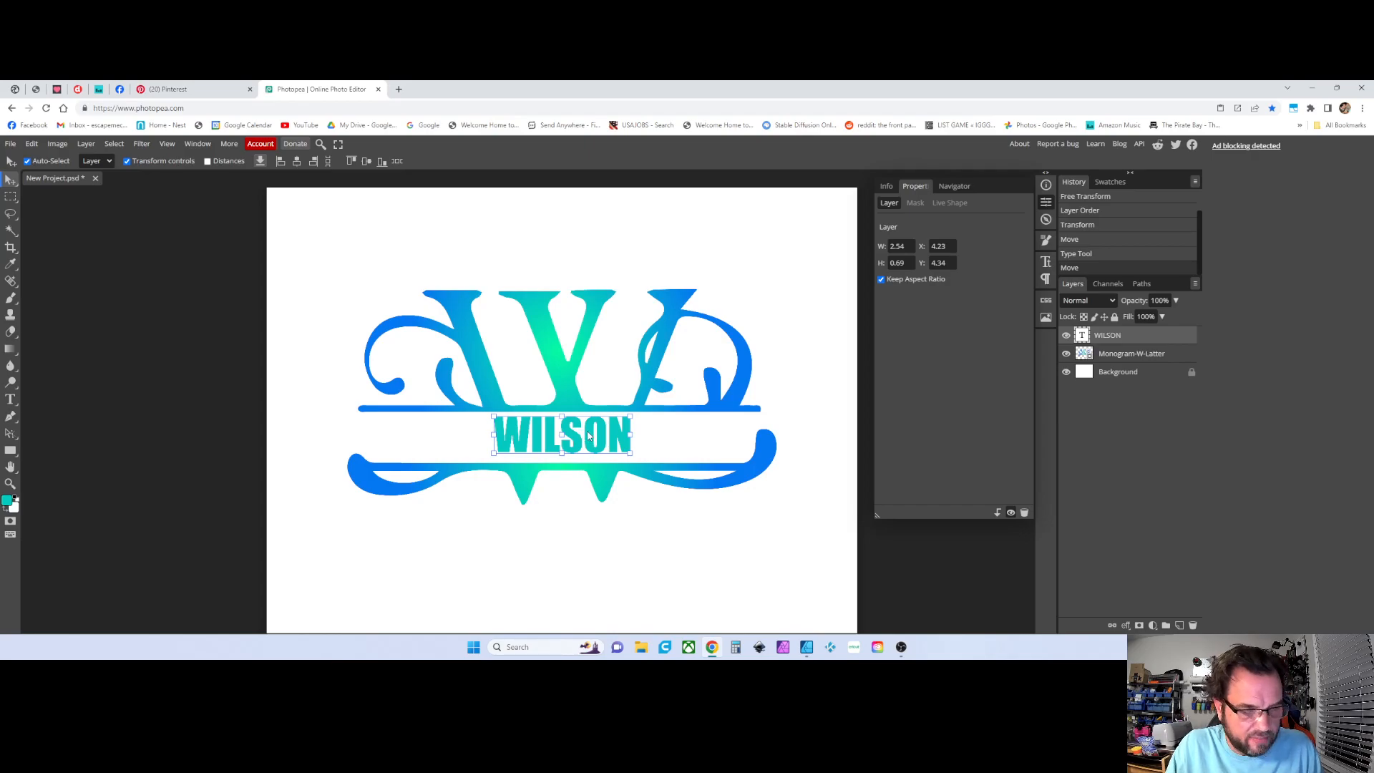
scroll(608, 436, up, 2)
Free-transform the WILSON text, stretching it to about 250% width and 110% height between the monogram's swirls
drag(556, 435, 642, 443)
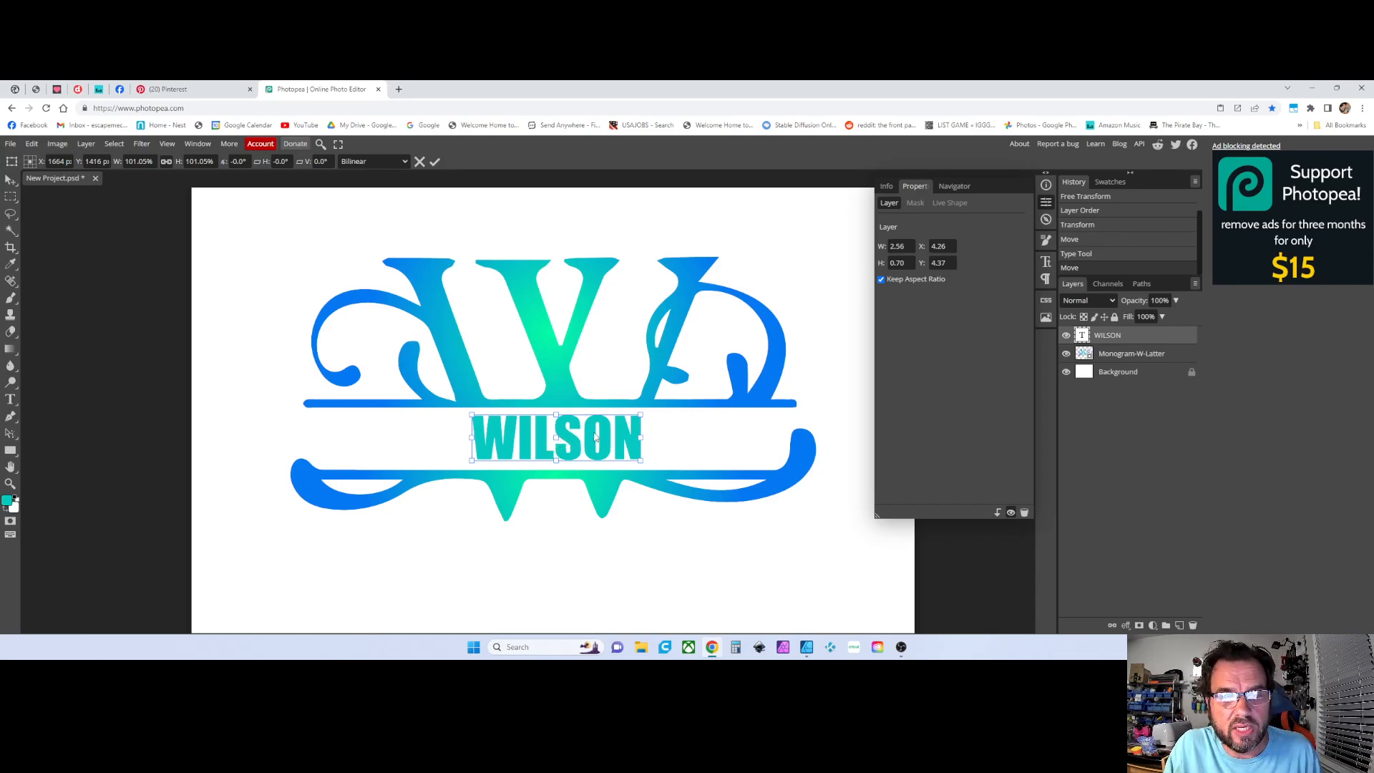
drag(641, 437, 766, 445)
drag(472, 437, 350, 437)
drag(767, 436, 768, 437)
drag(558, 414, 559, 411)
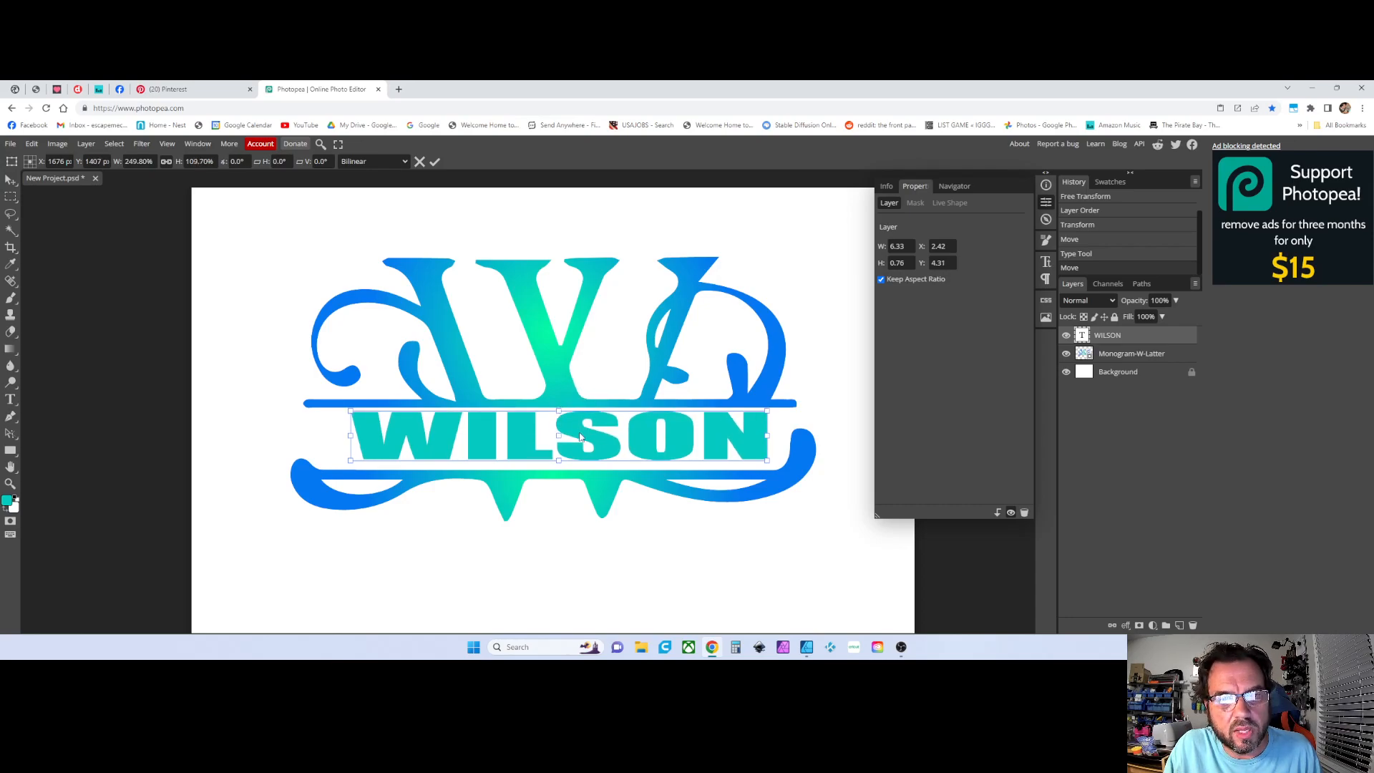
drag(574, 431, 603, 453)
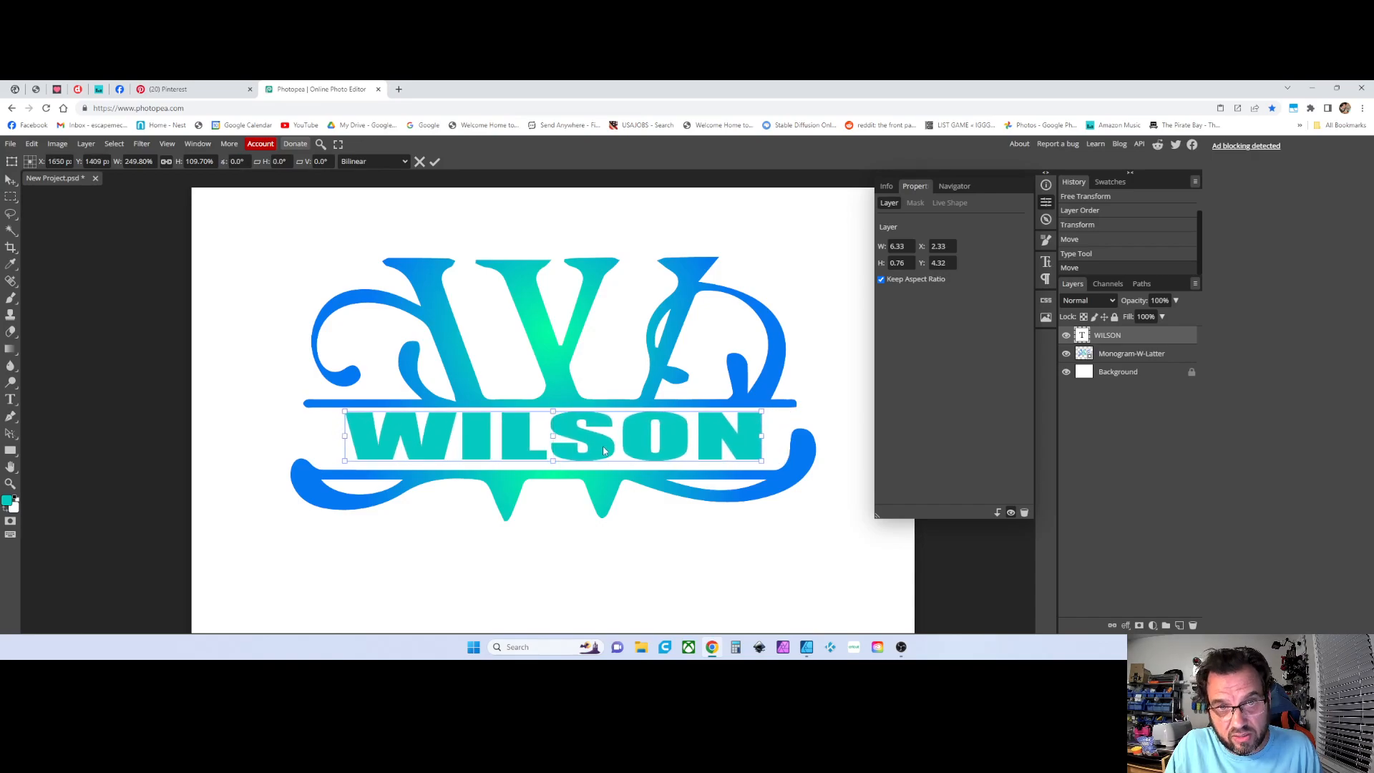
drag(575, 438, 590, 438)
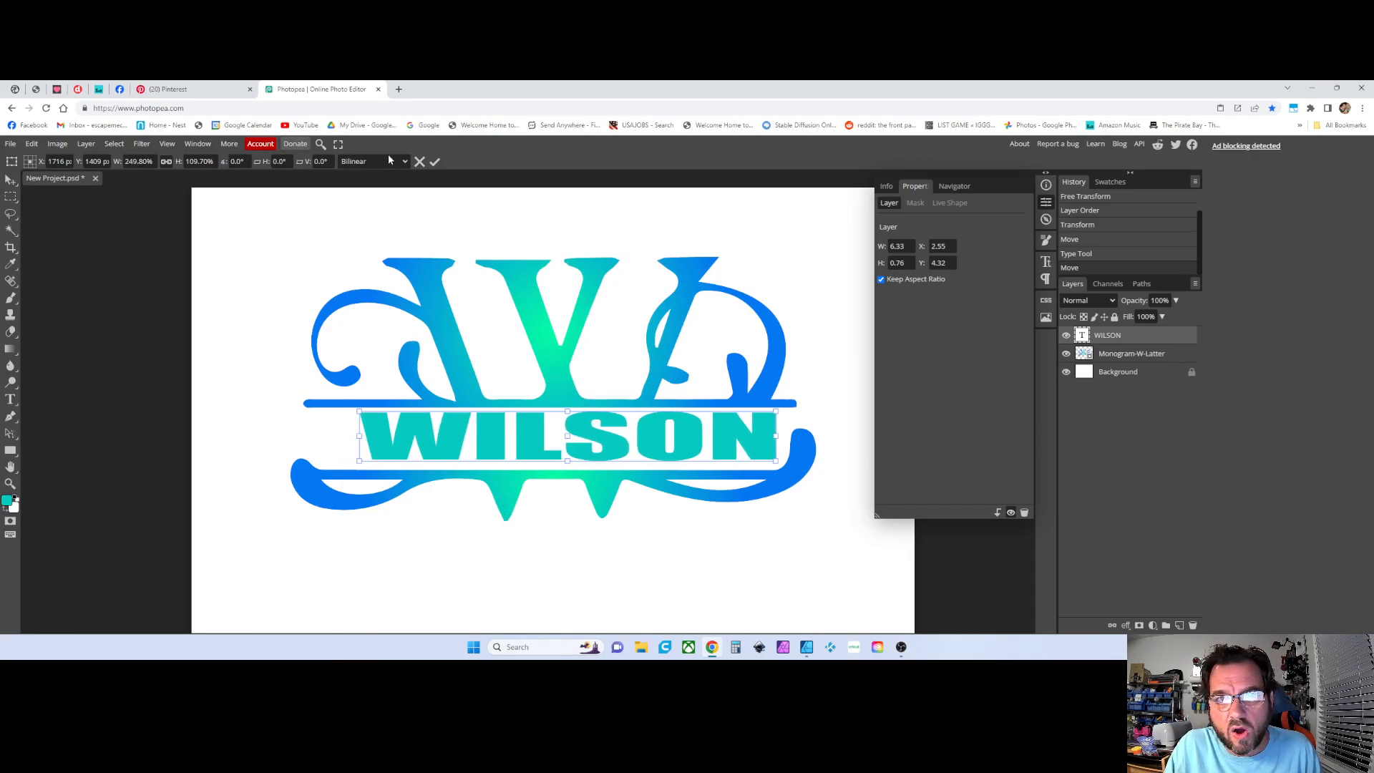
click(1044, 202)
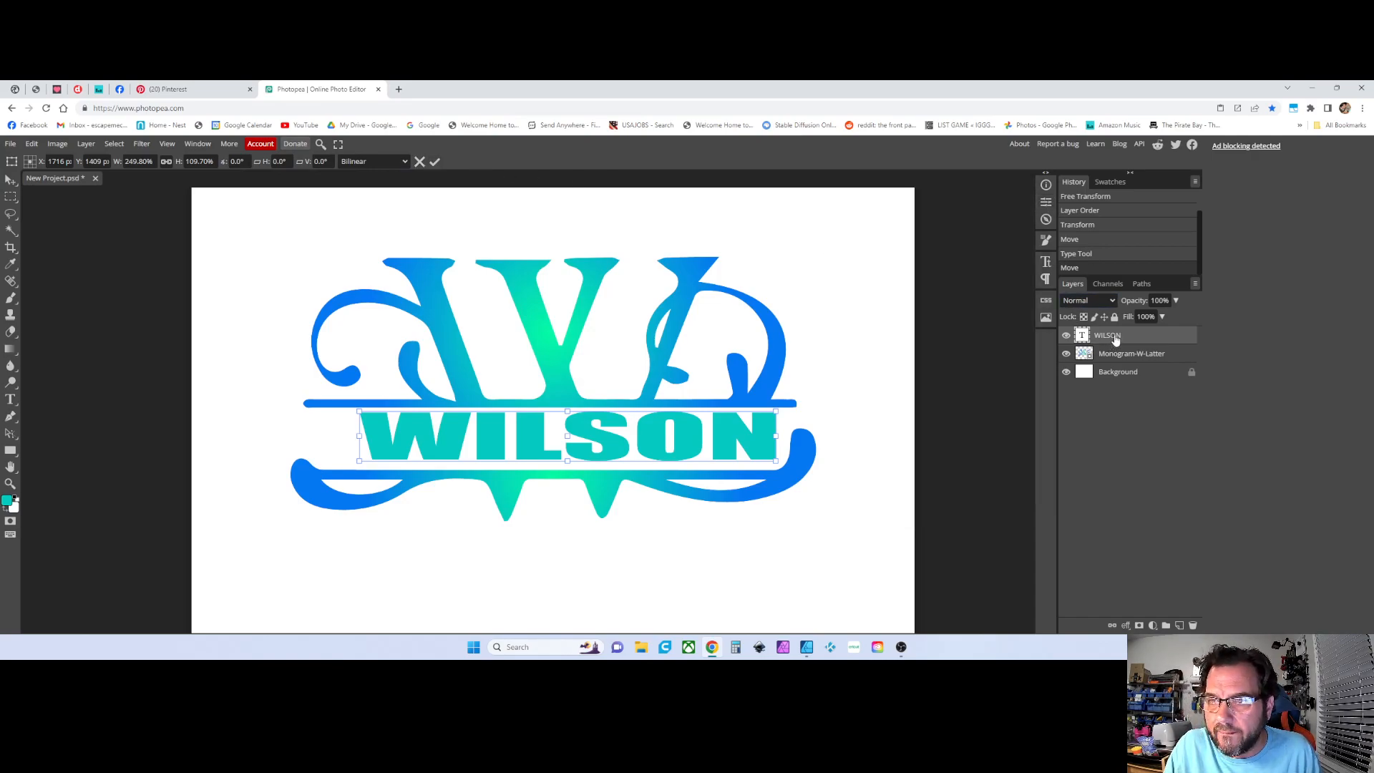
key(Return)
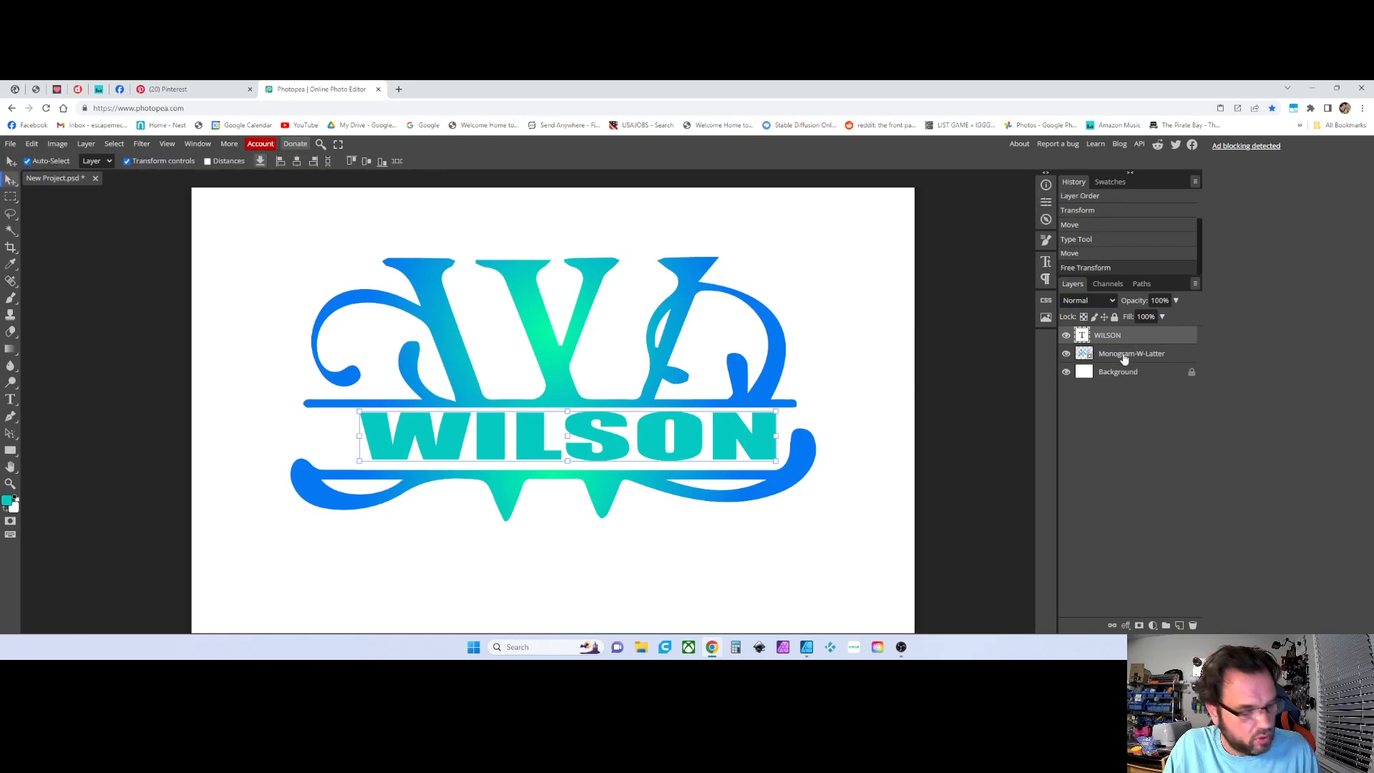
Select both the WILSON and monogram layers and center the text horizontally on the monogram
click(1124, 360)
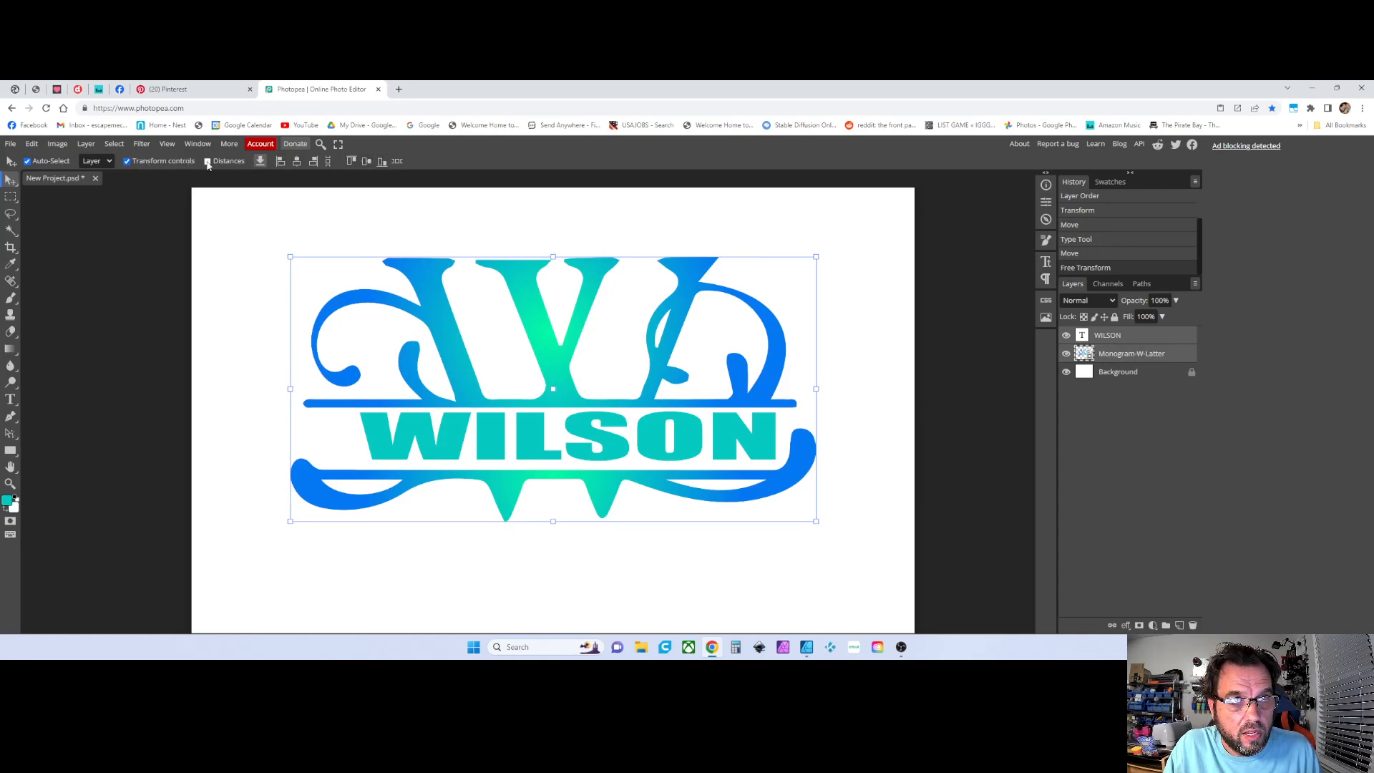
click(282, 162)
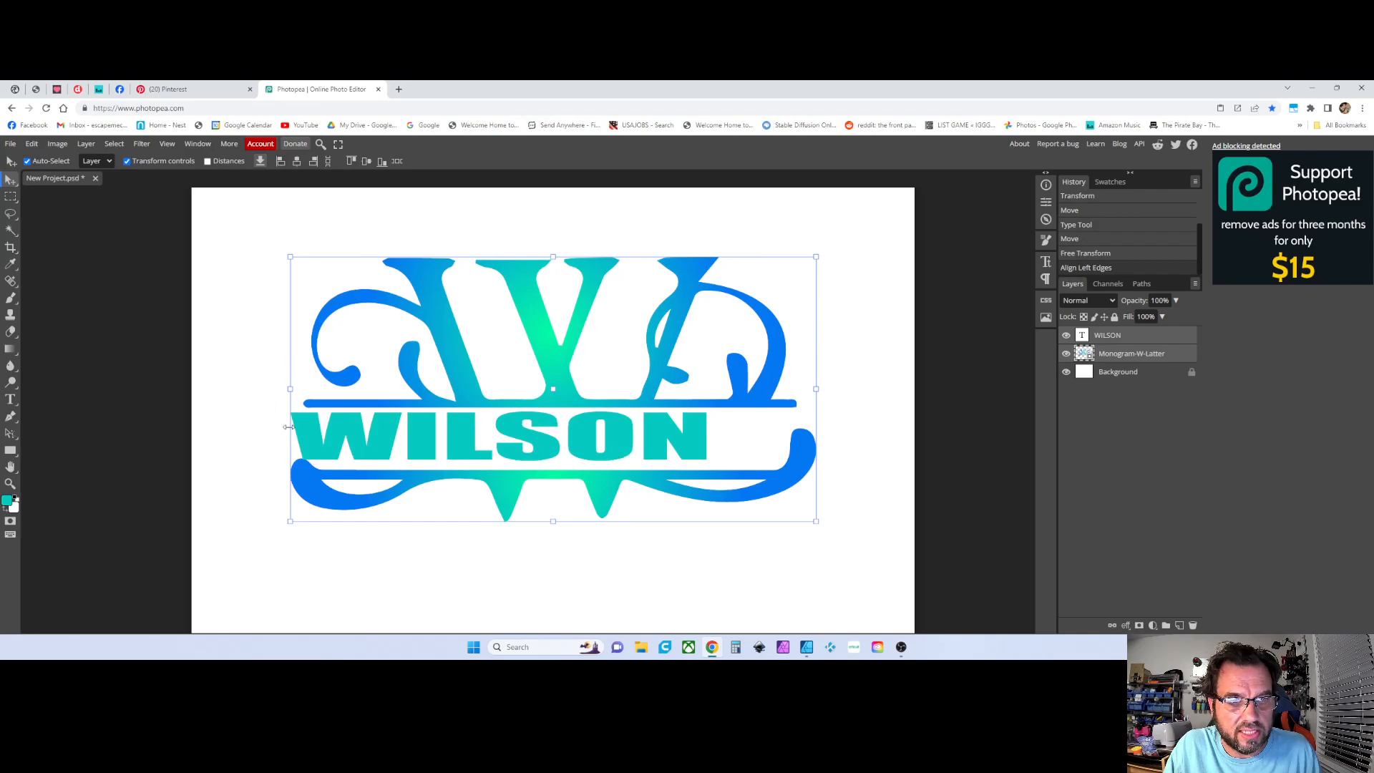
click(314, 162)
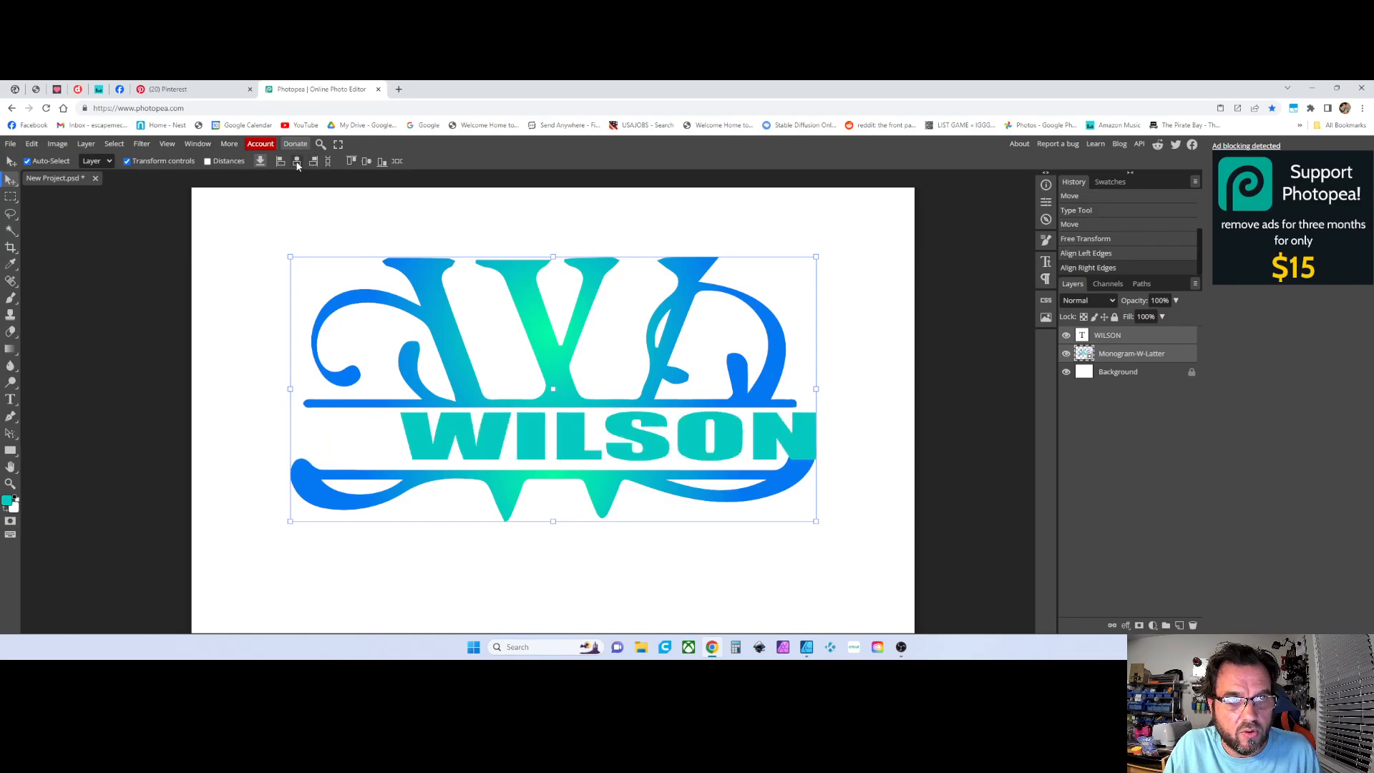
click(298, 163)
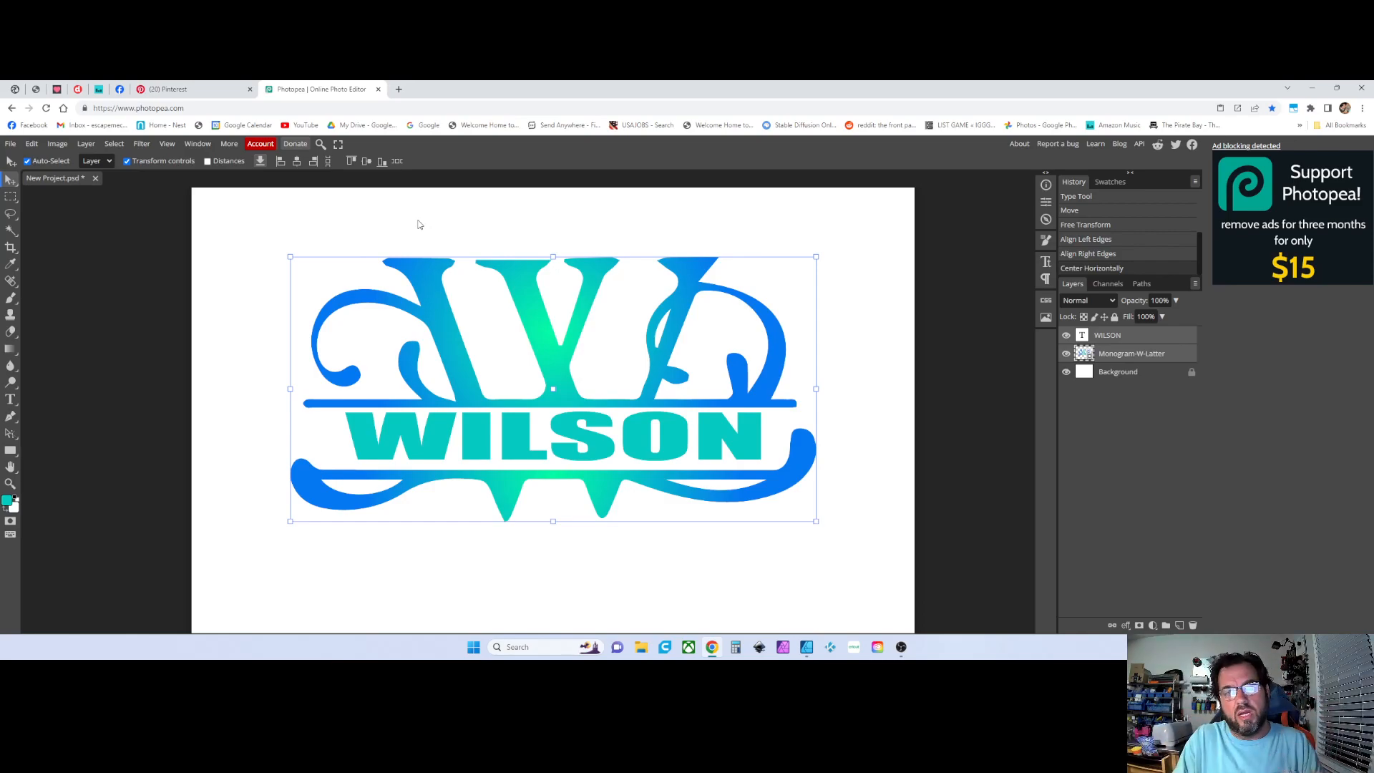
Try centering the selected layers vertically and undo it
click(381, 164)
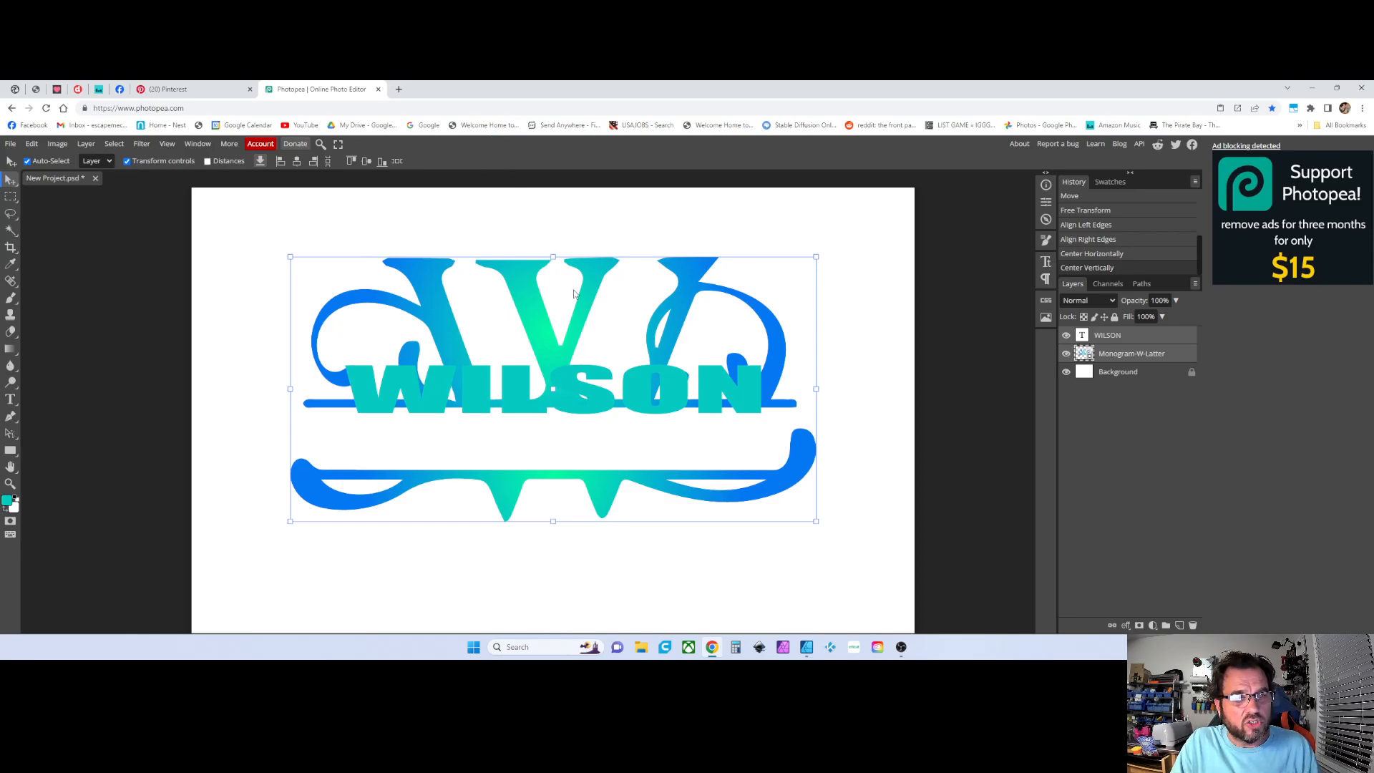
key(ctrl+z)
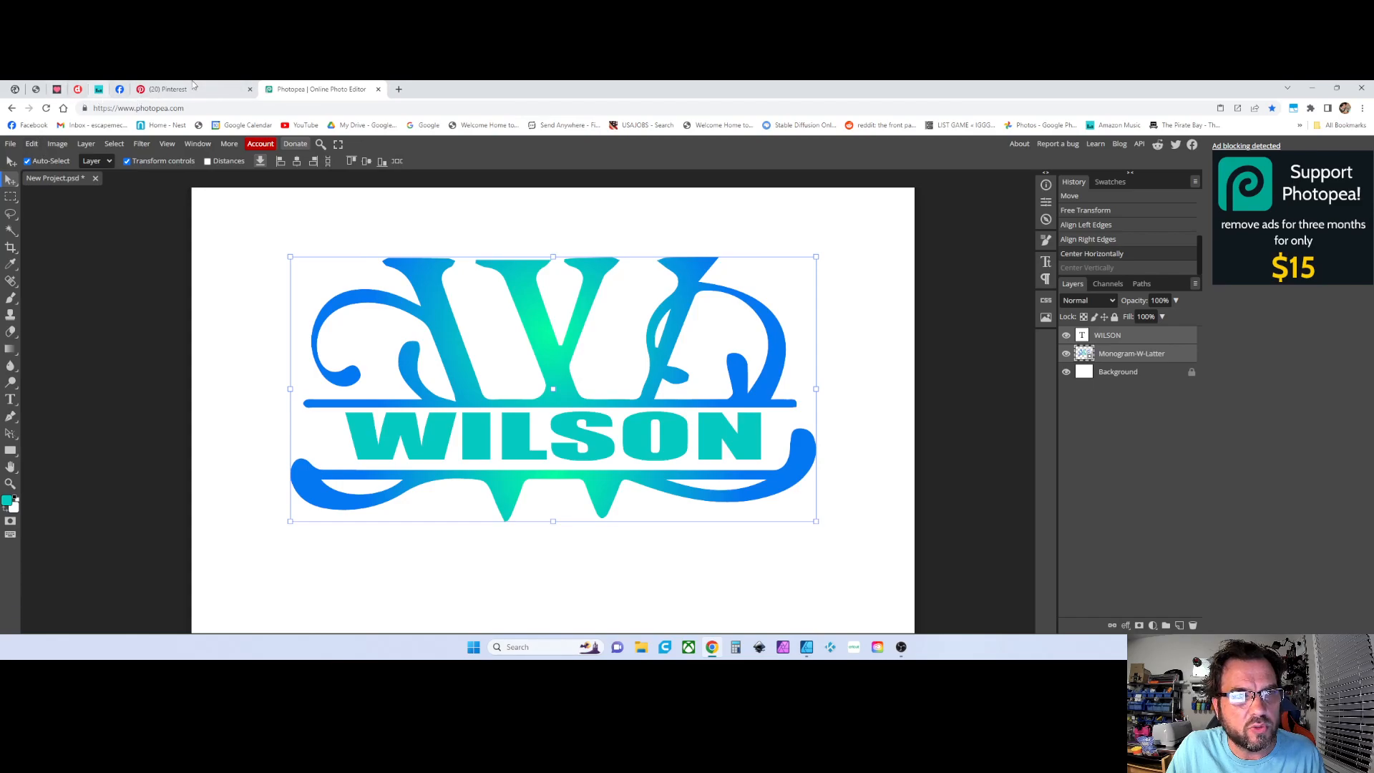
click(31, 143)
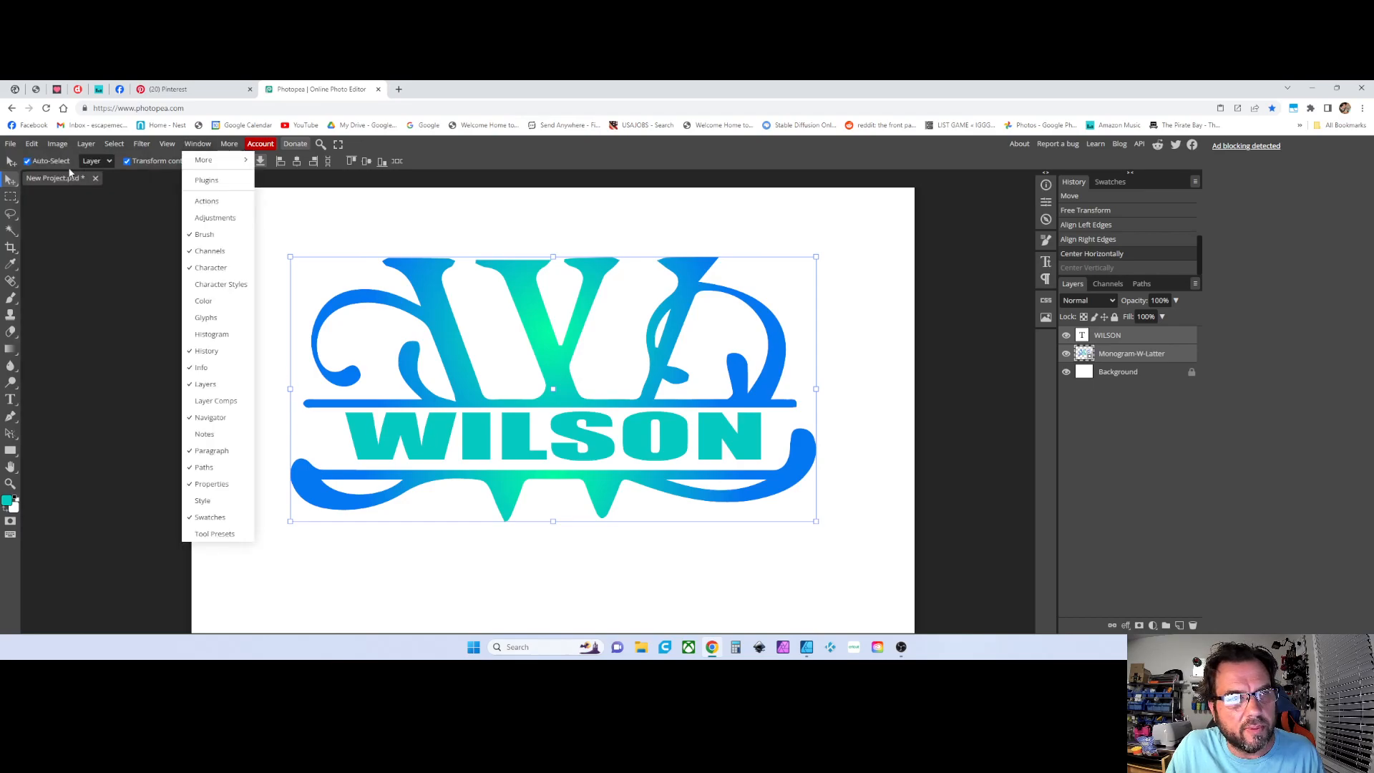
click(465, 555)
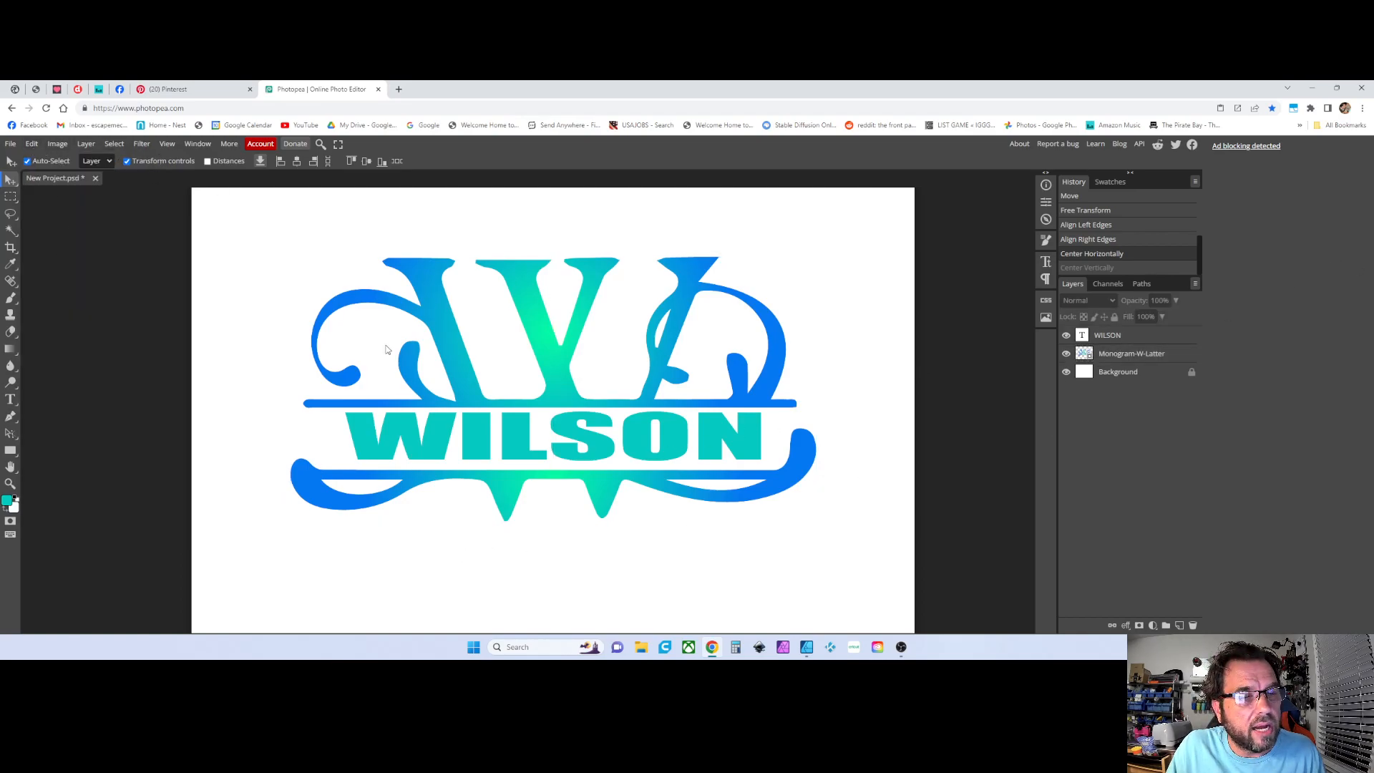
scroll(617, 429, right, 2)
scroll(617, 428, left, 2)
scroll(537, 347, down, 2)
scroll(538, 342, up, 2)
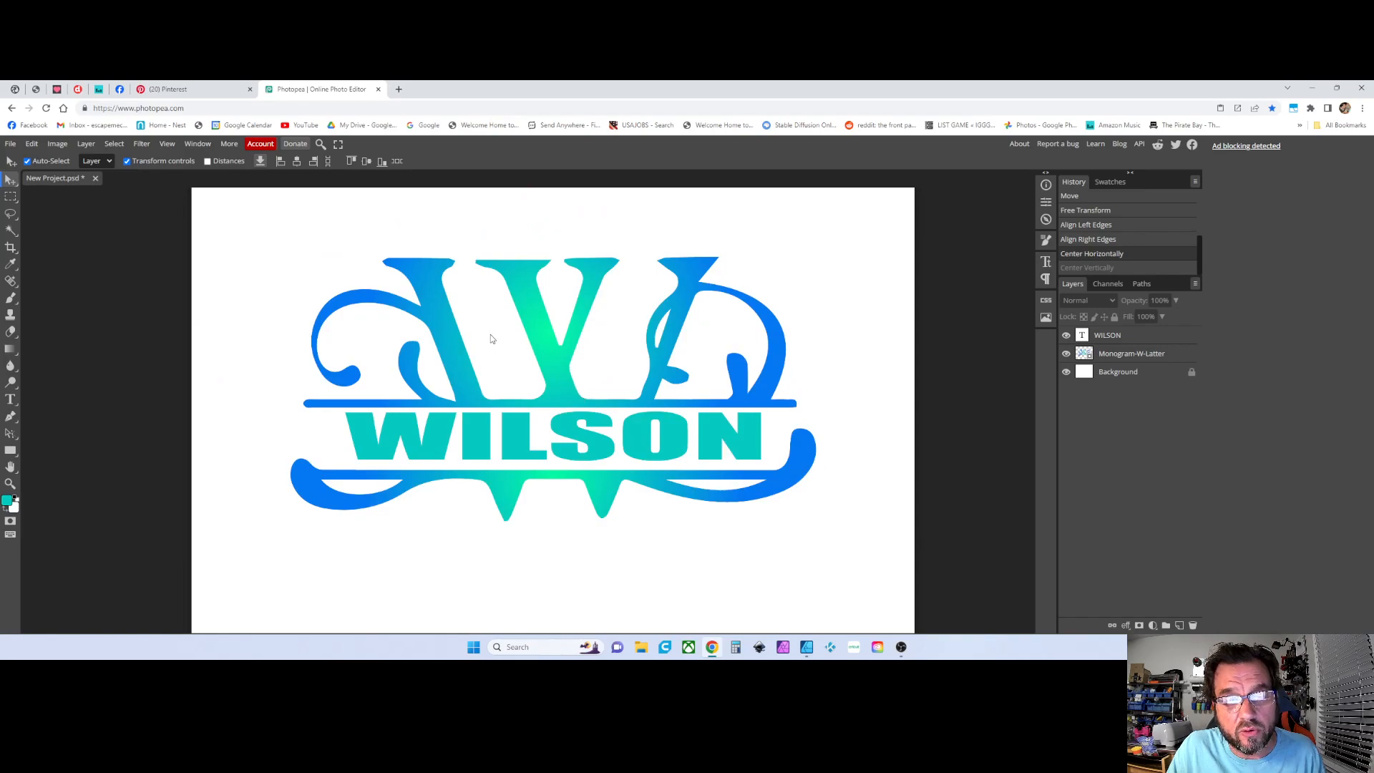
click(14, 145)
click(42, 194)
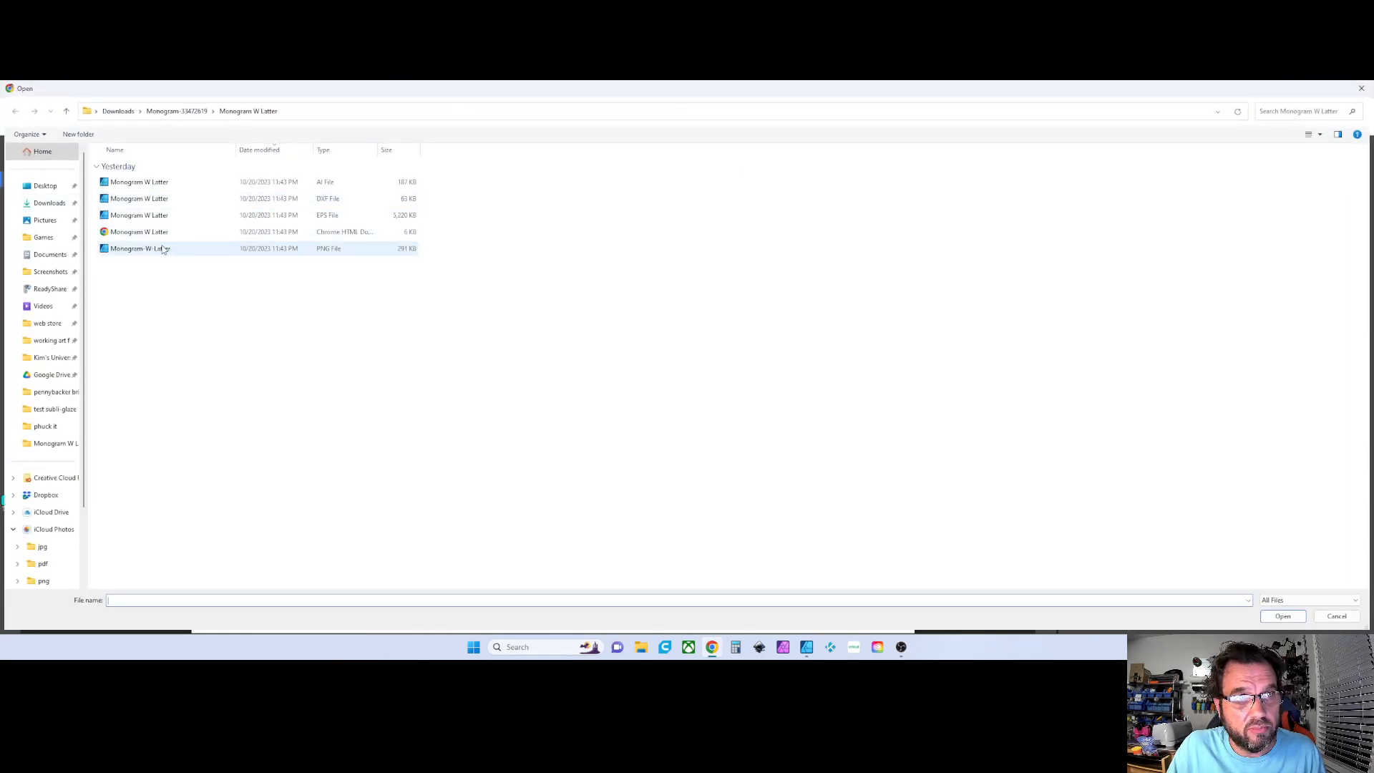
double_click(162, 249)
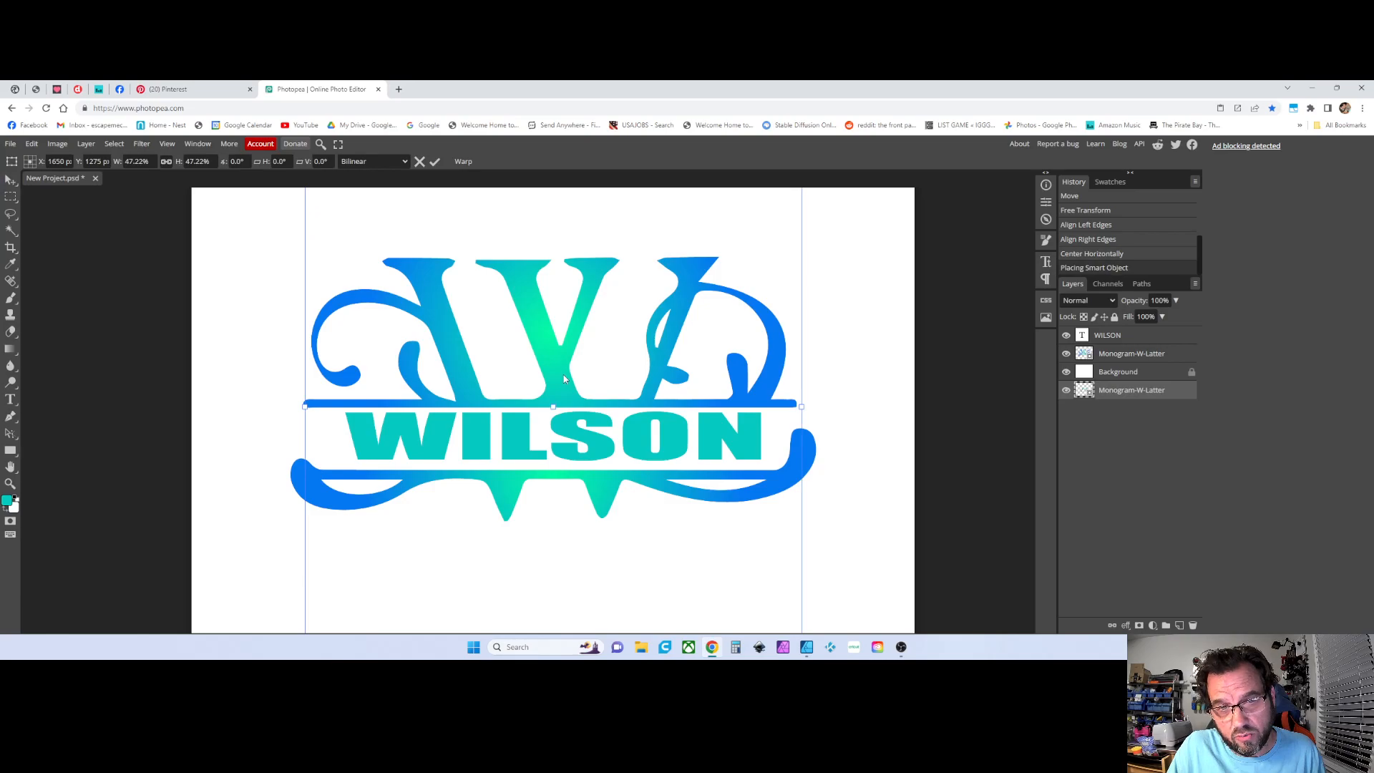
mouse_move(1104, 392)
mouse_down()
mouse_move(1118, 390)
mouse_move(1120, 356)
mouse_move(1110, 377)
mouse_up()
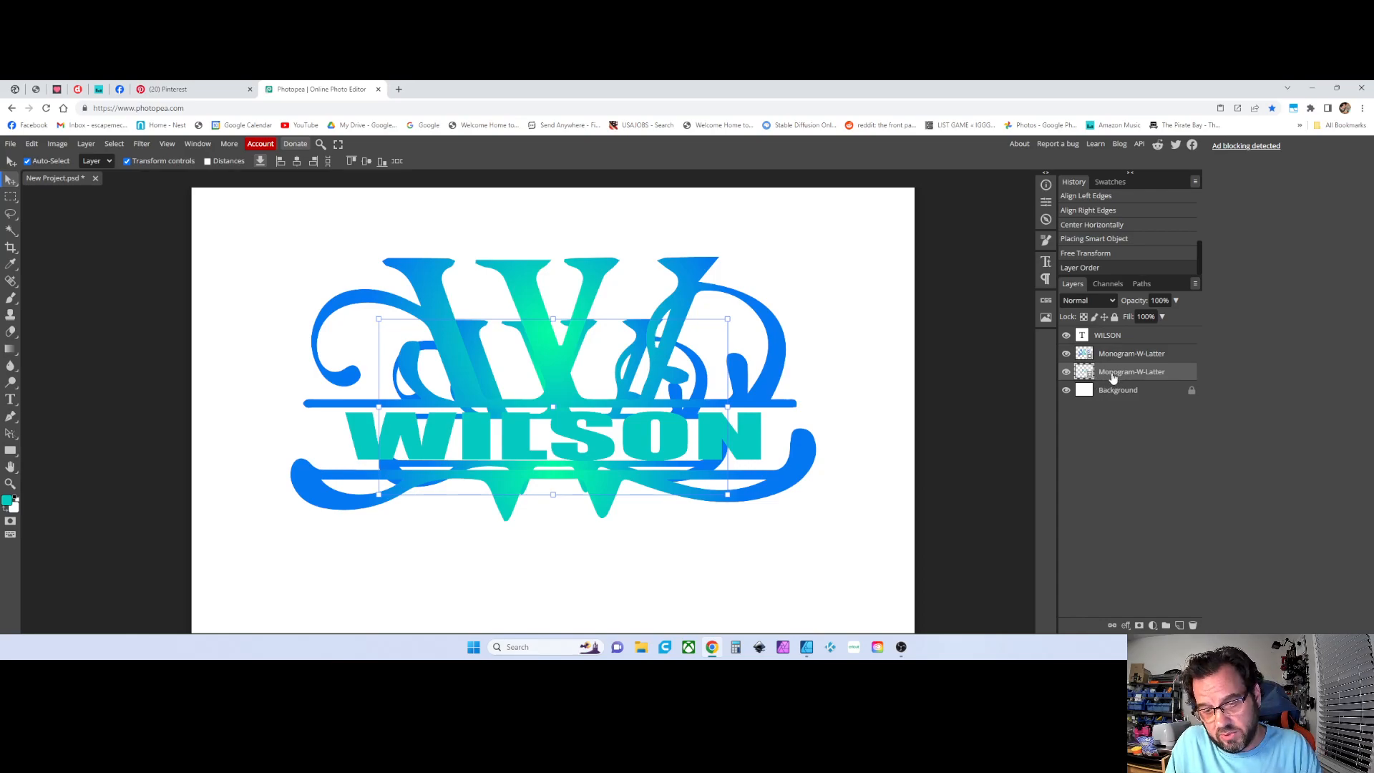
key(Delete)
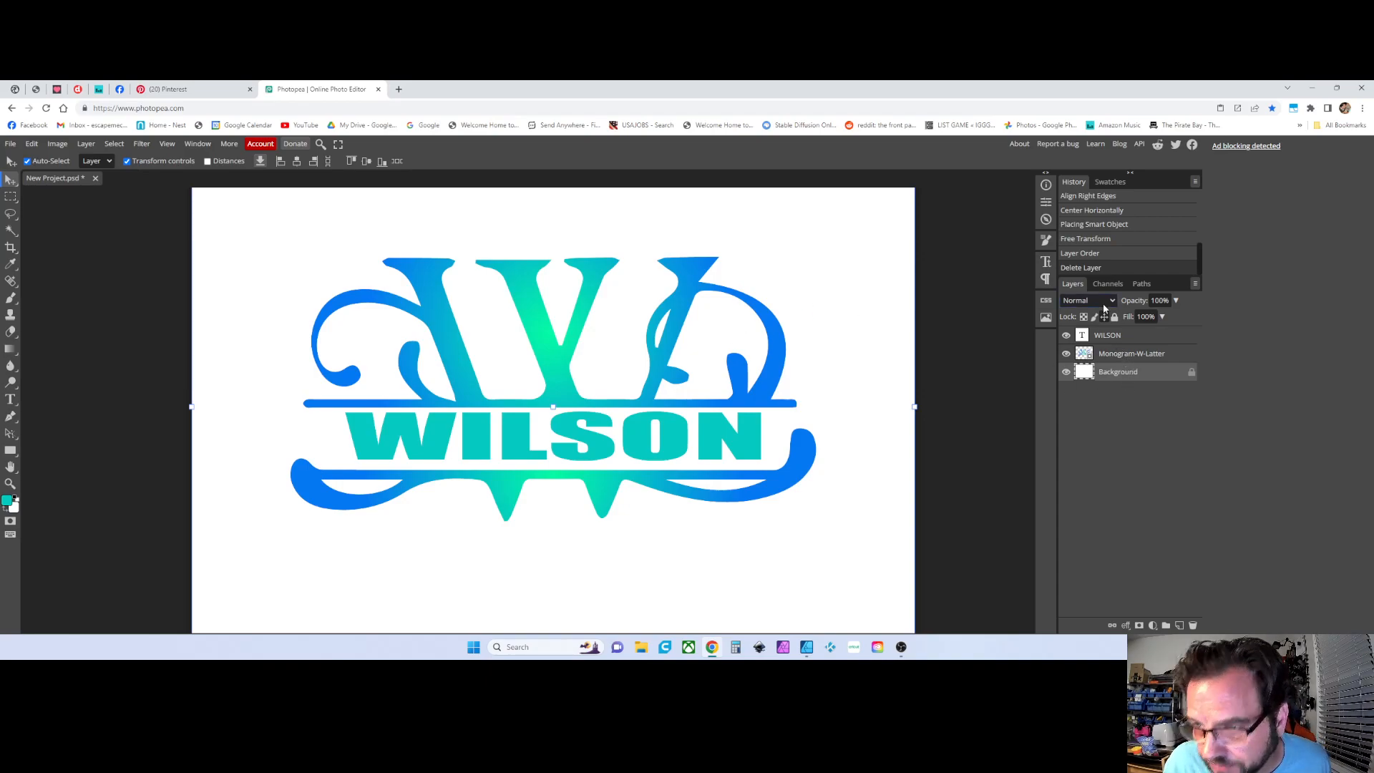
Select the WILSON text and monogram layers, group them into a new folder, and rename the folder WILSON
click(1117, 337)
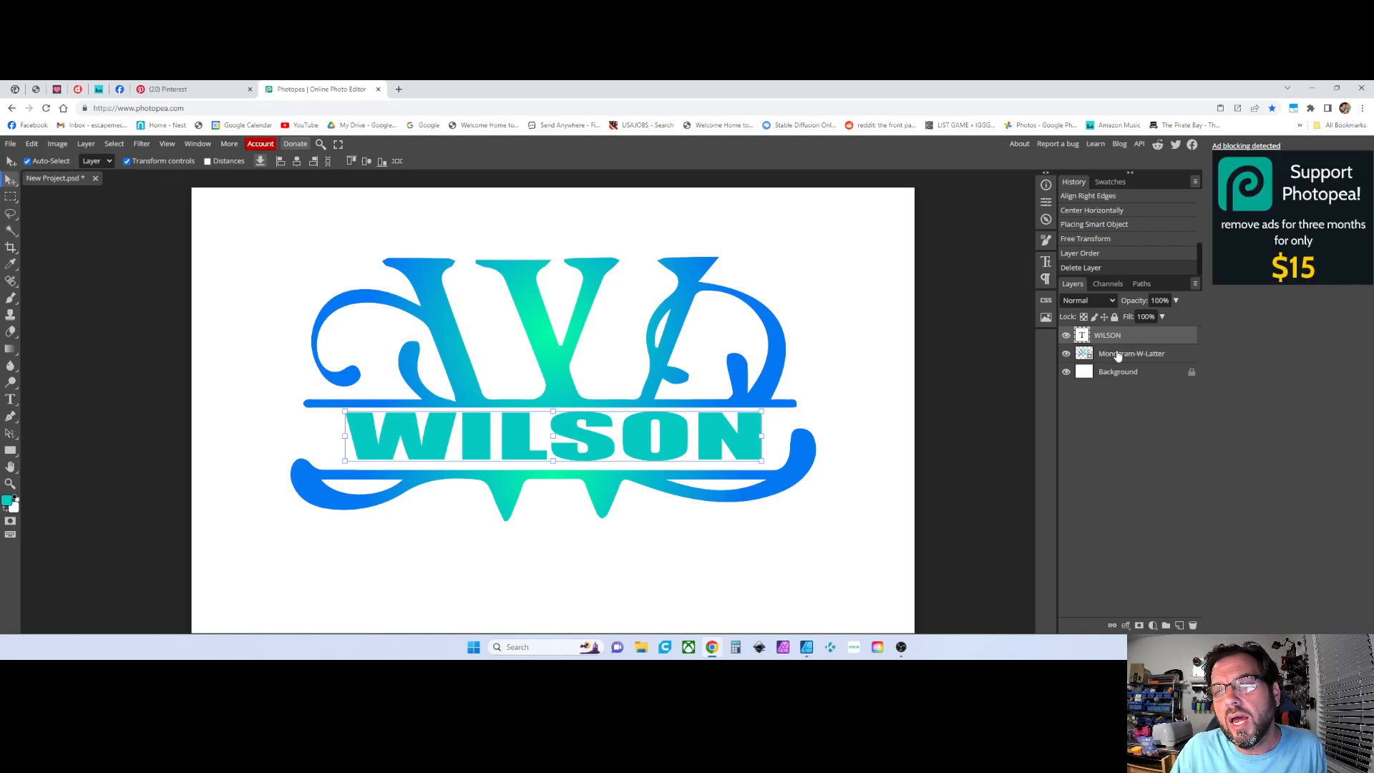
click(1118, 355)
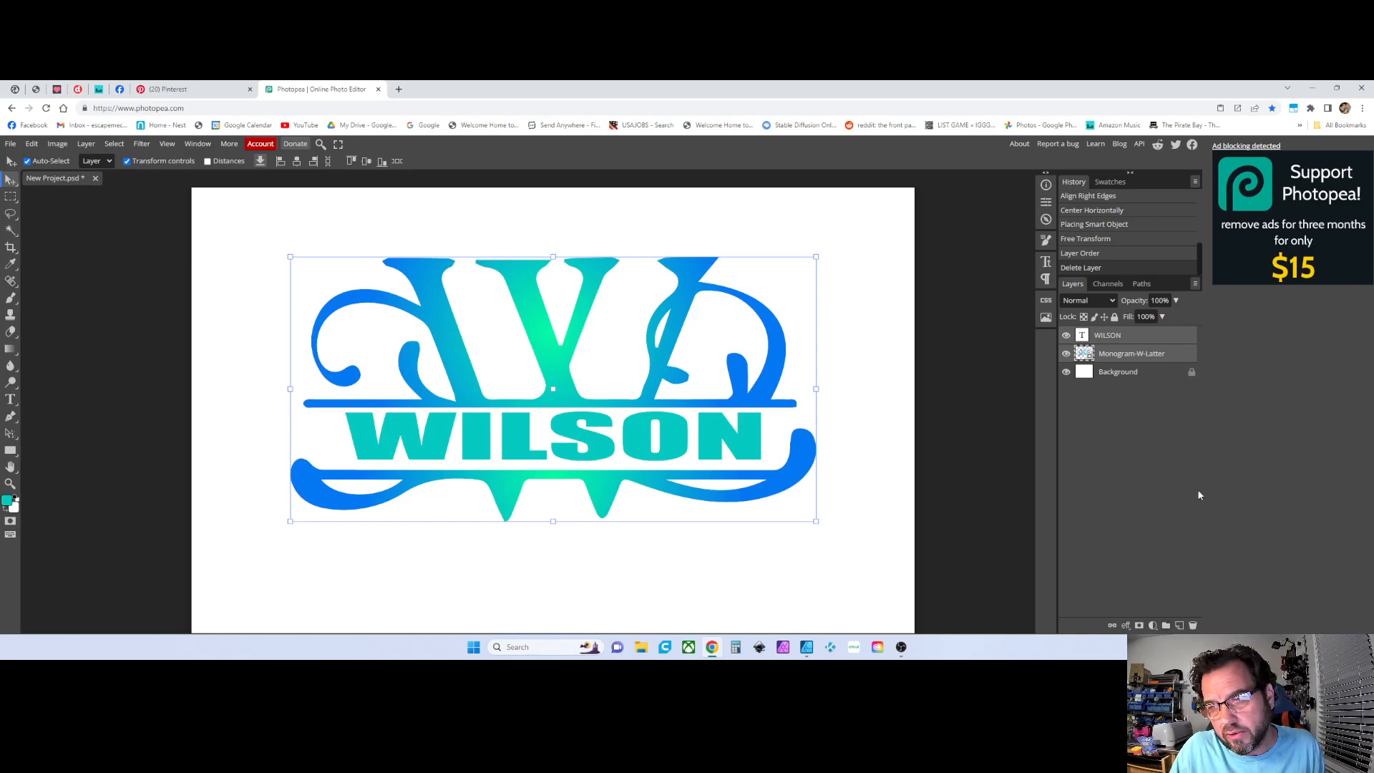
click(1167, 625)
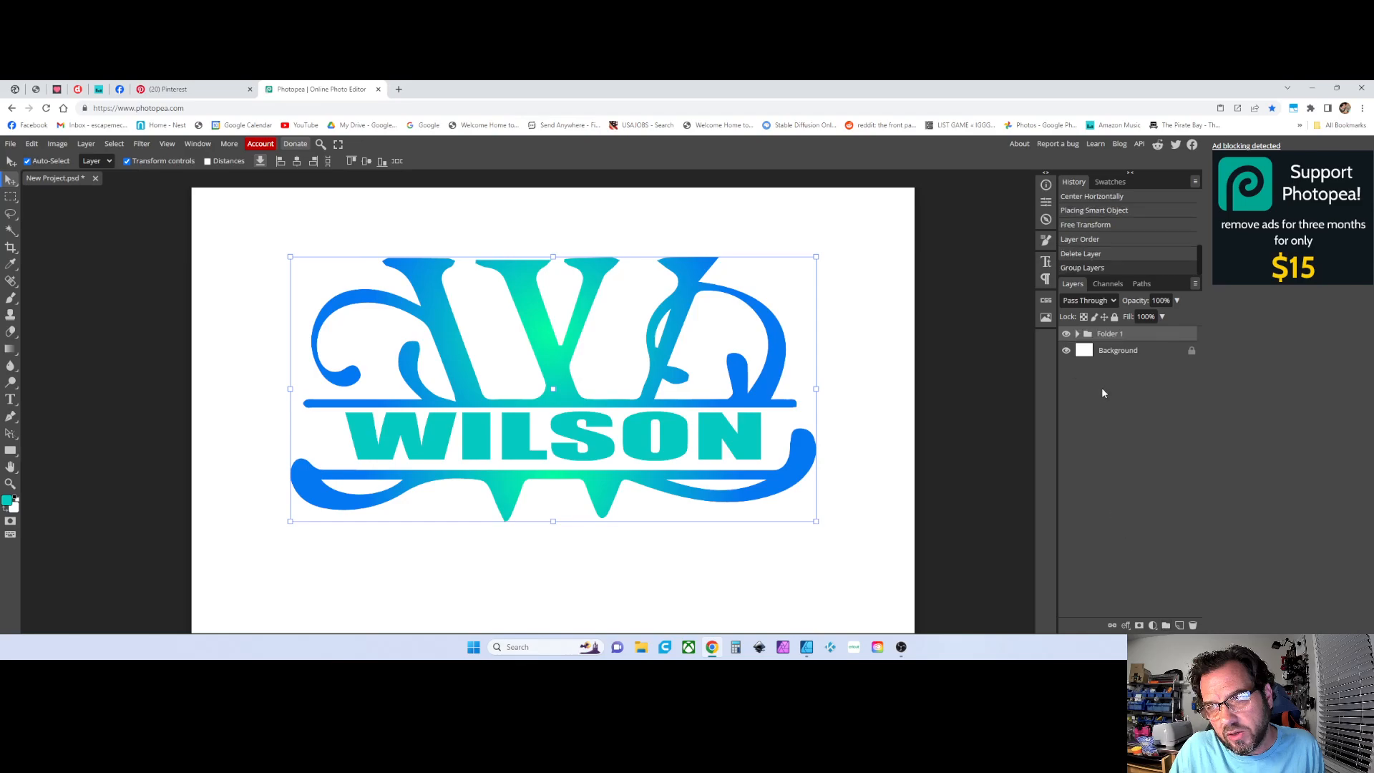
double_click(1110, 335)
text(Wils)
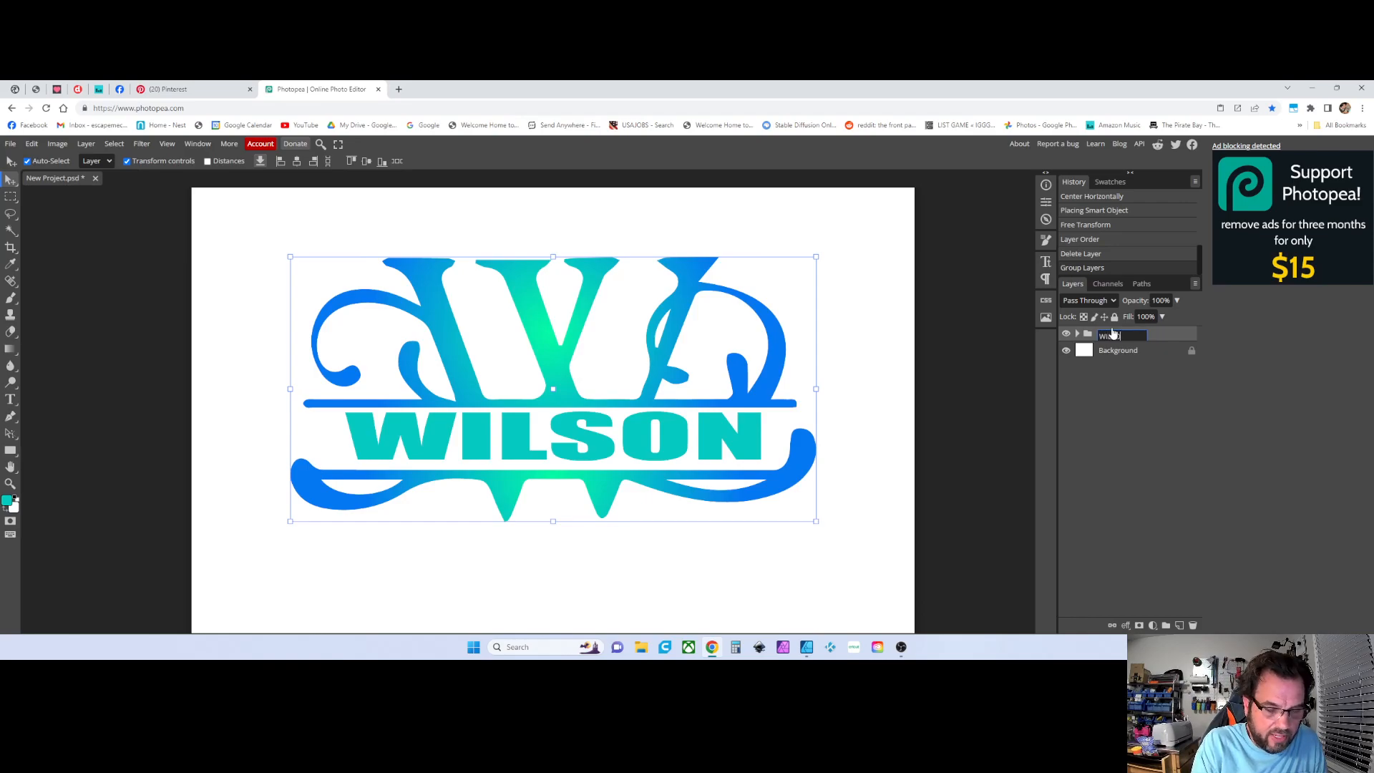
text(ON)
key(Return)
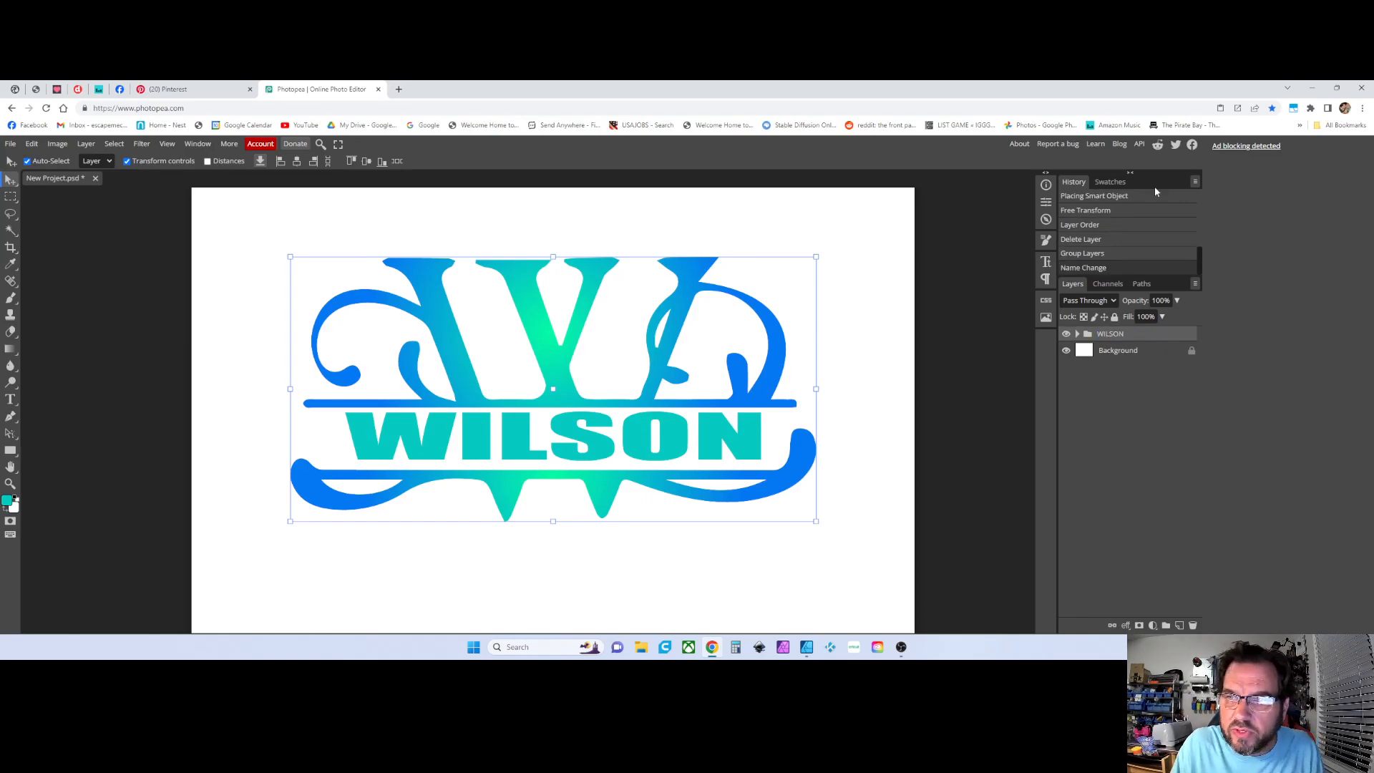
click(1066, 334)
click(1065, 335)
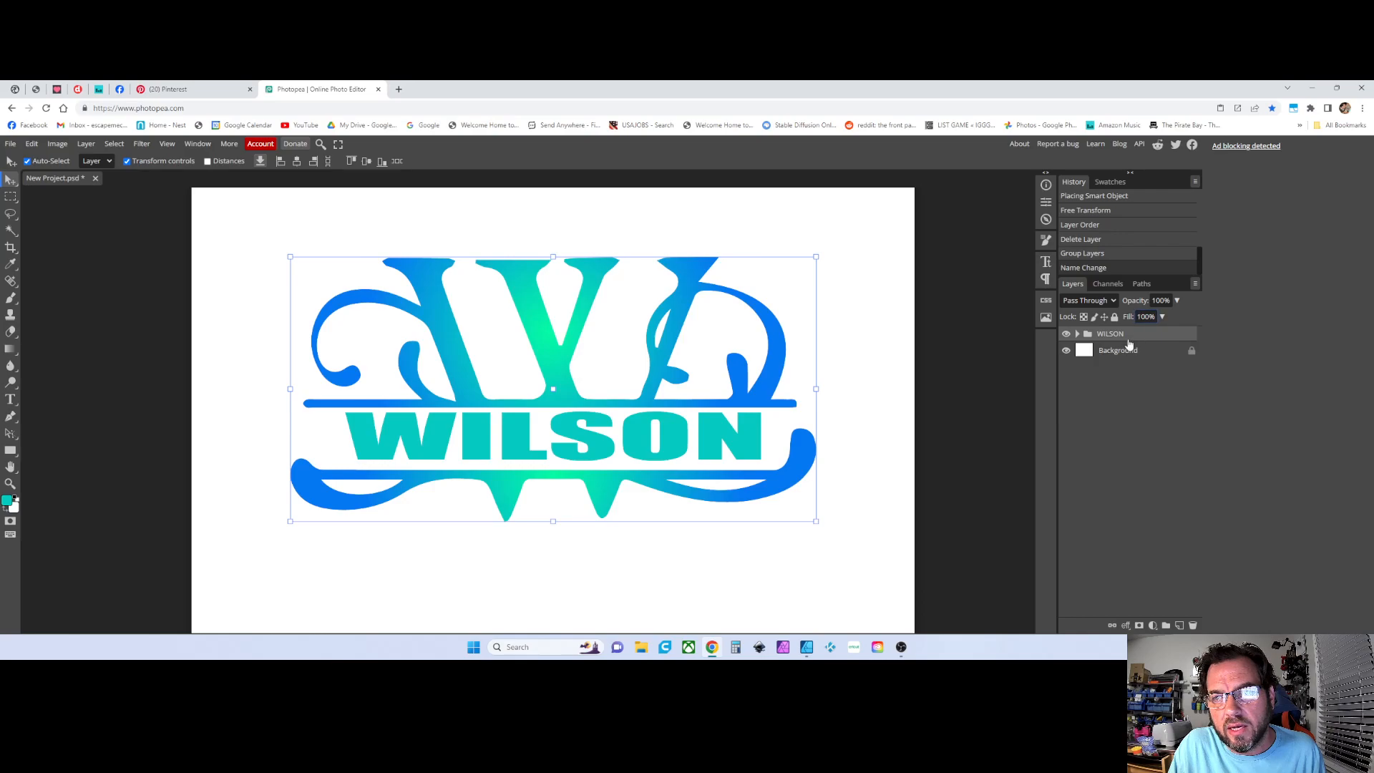
click(1115, 318)
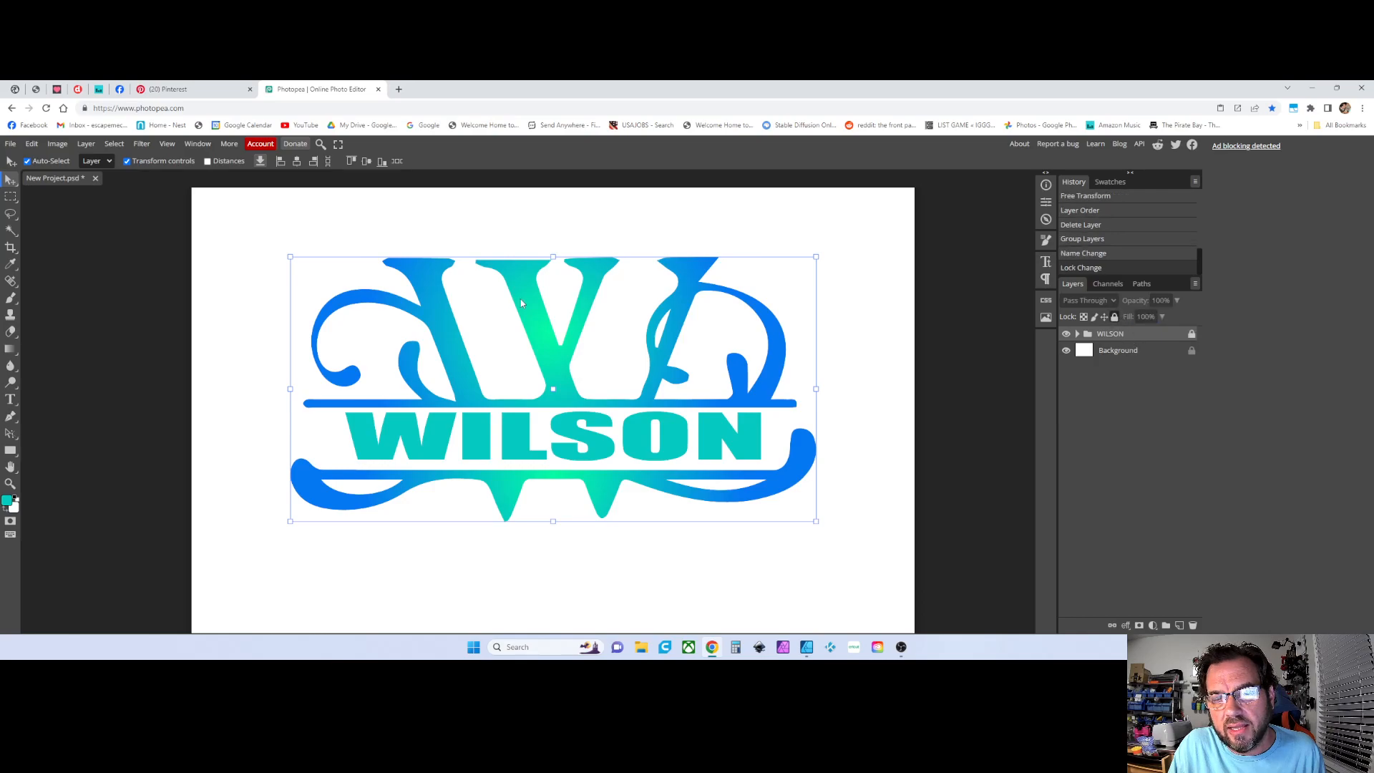
drag(544, 358, 559, 391)
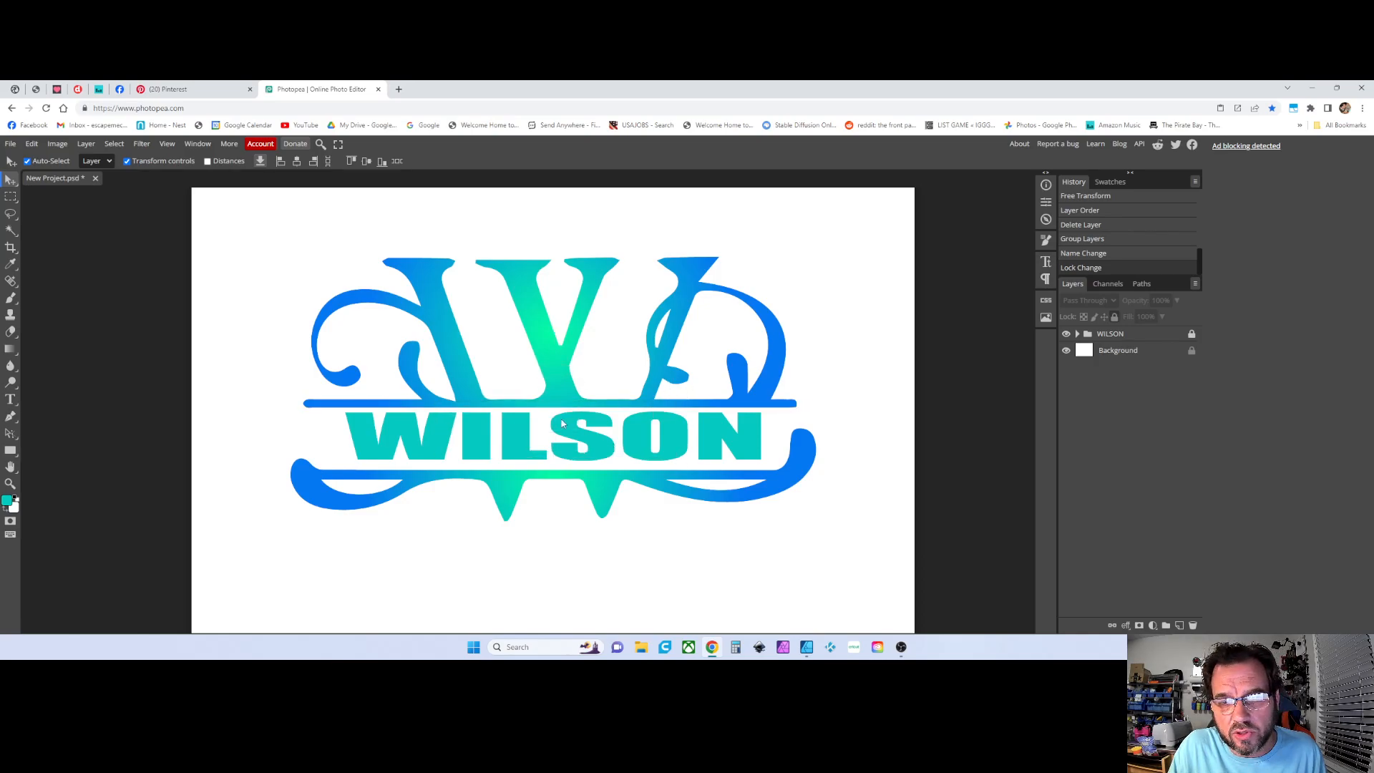
click(1191, 335)
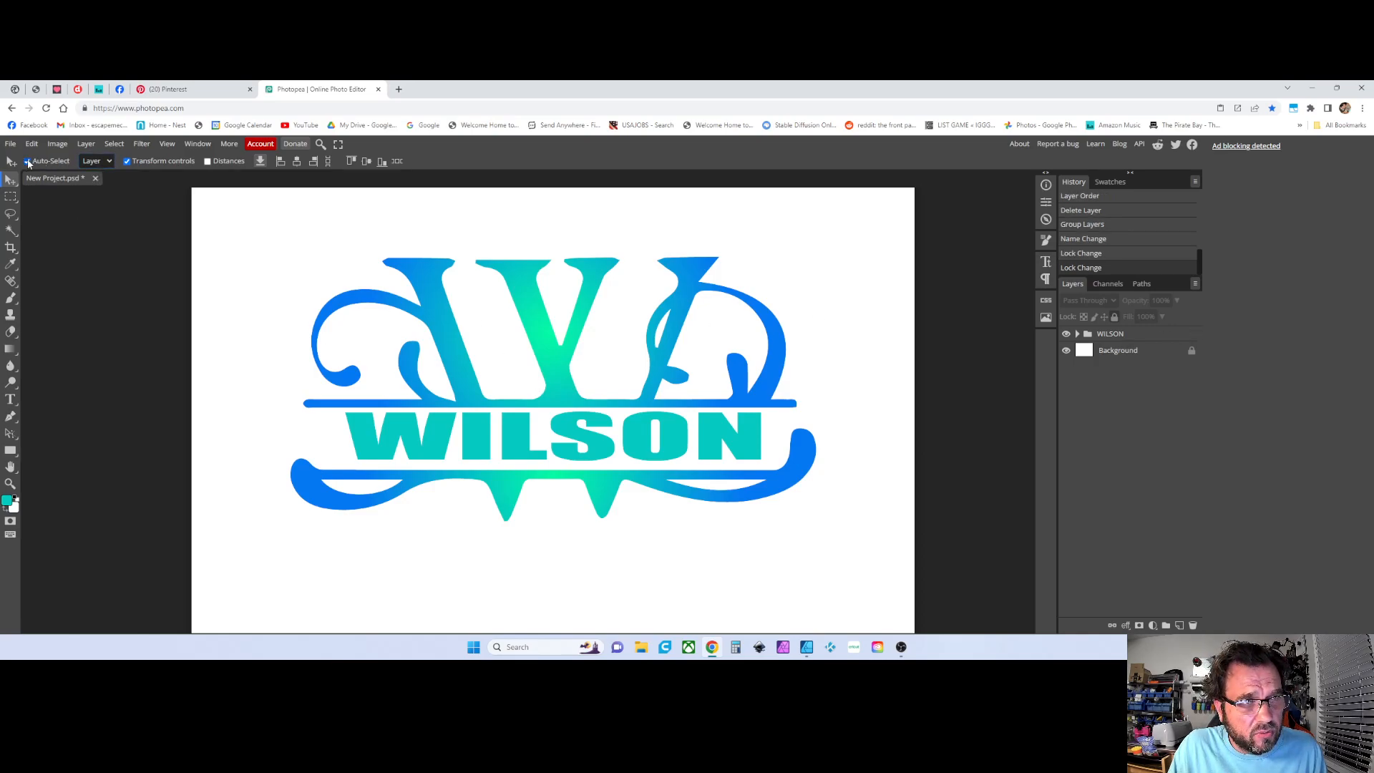
Set auto-select to folders and move the whole WILSON group slightly upward on the canvas
click(27, 161)
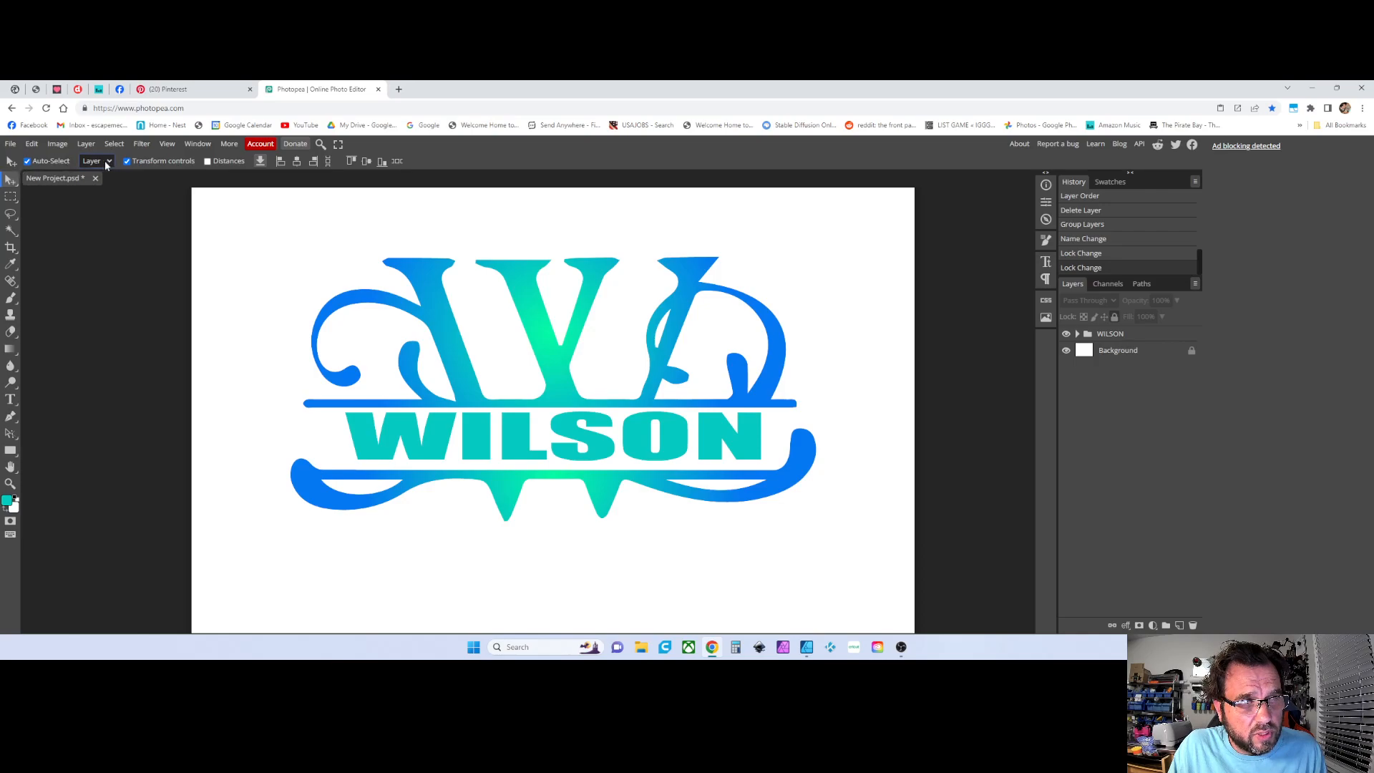
click(106, 162)
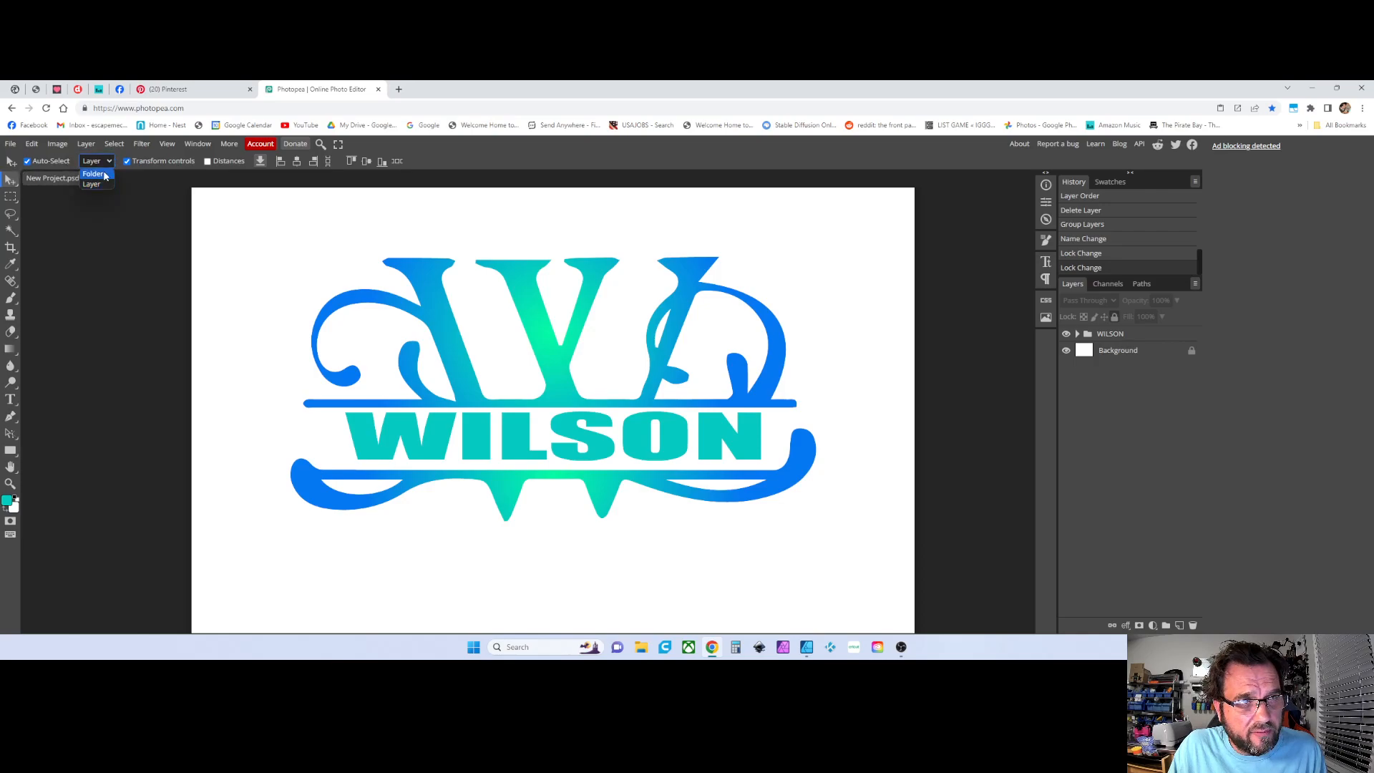
click(105, 175)
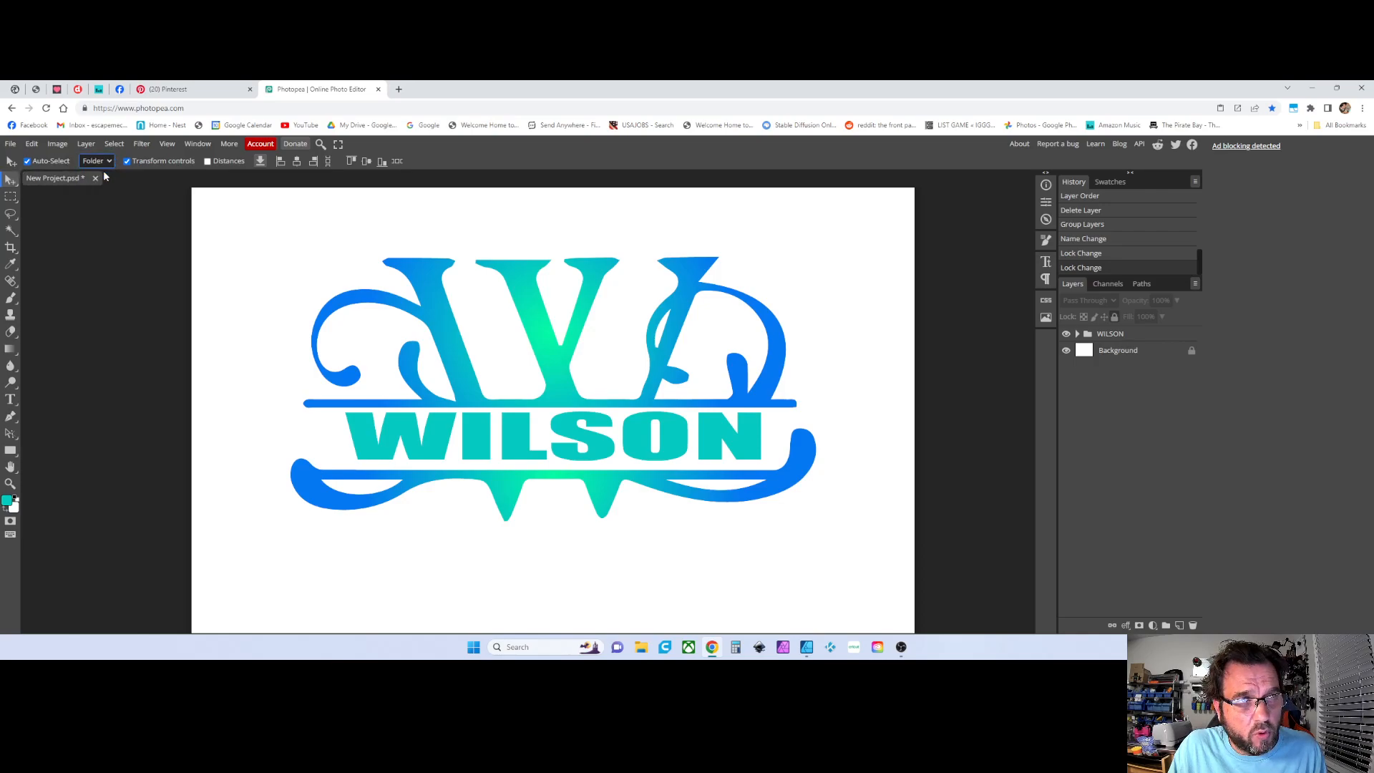
click(562, 419)
drag(561, 418, 551, 373)
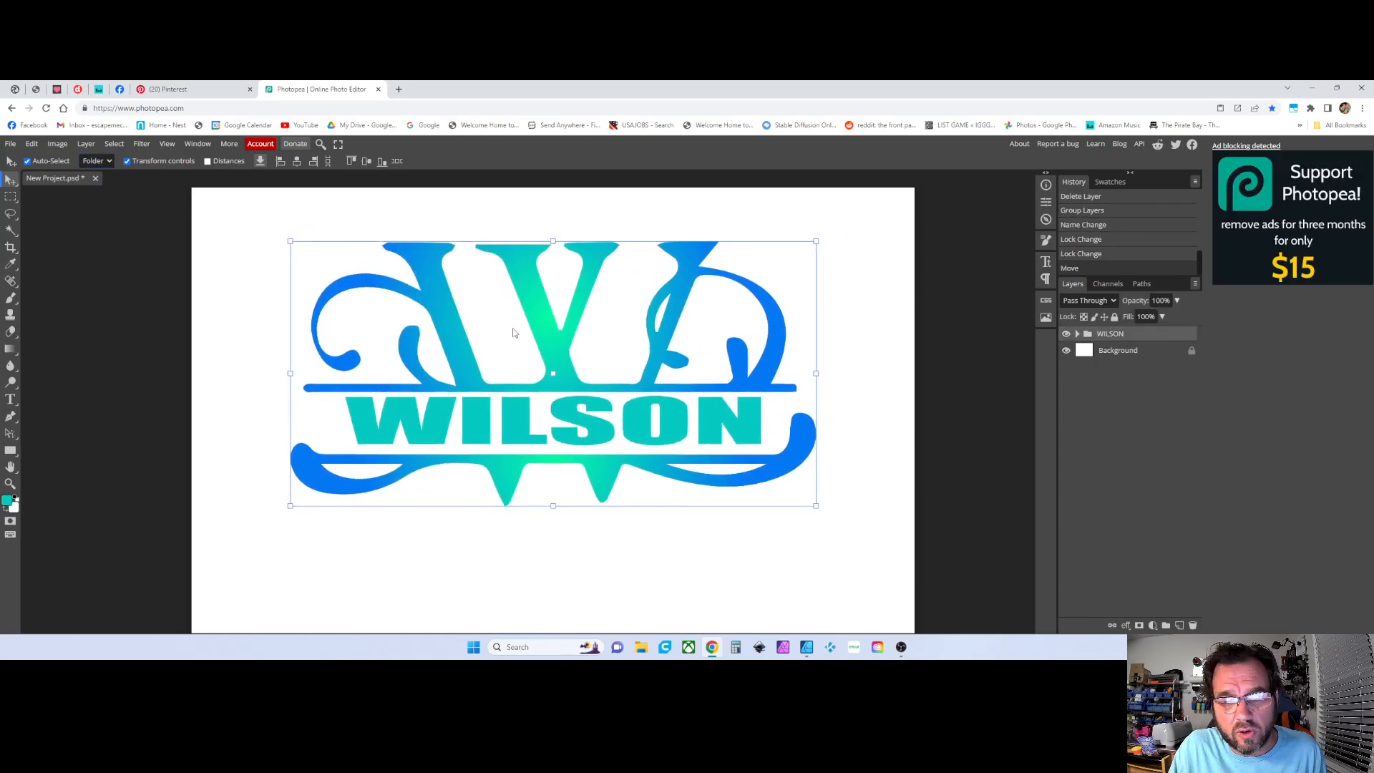
Switch auto-select to layers, move only the WILSON text upward, and undo that move
click(97, 161)
click(99, 188)
click(542, 436)
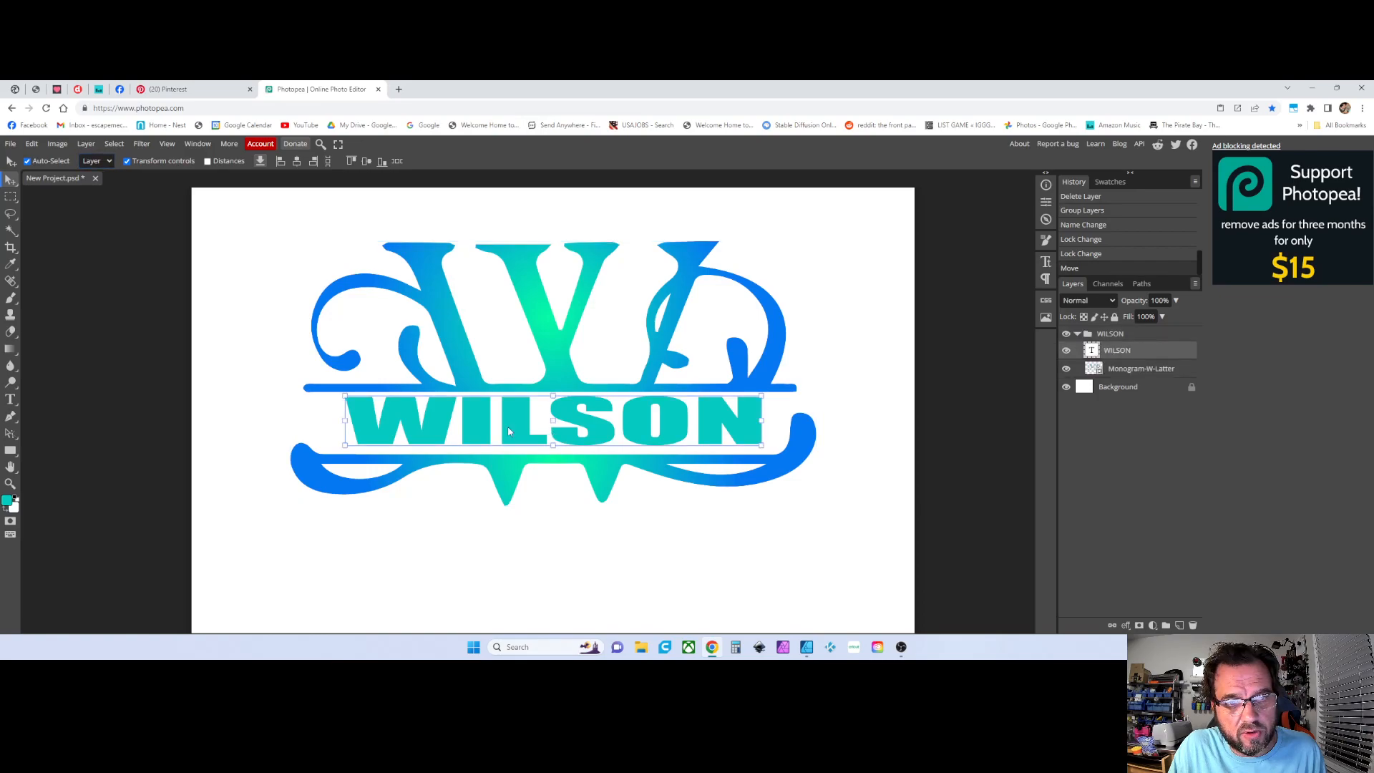
drag(510, 431, 541, 395)
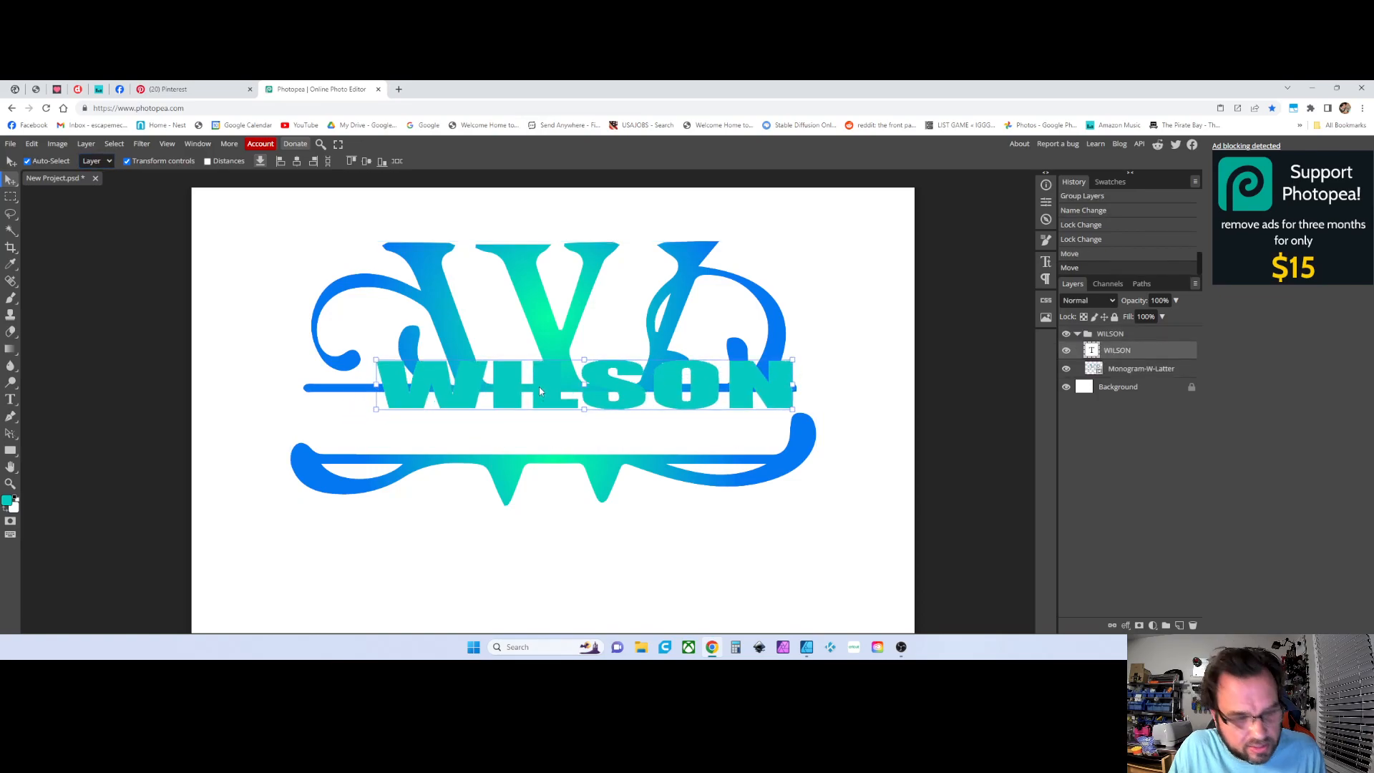
key(ctrl+z)
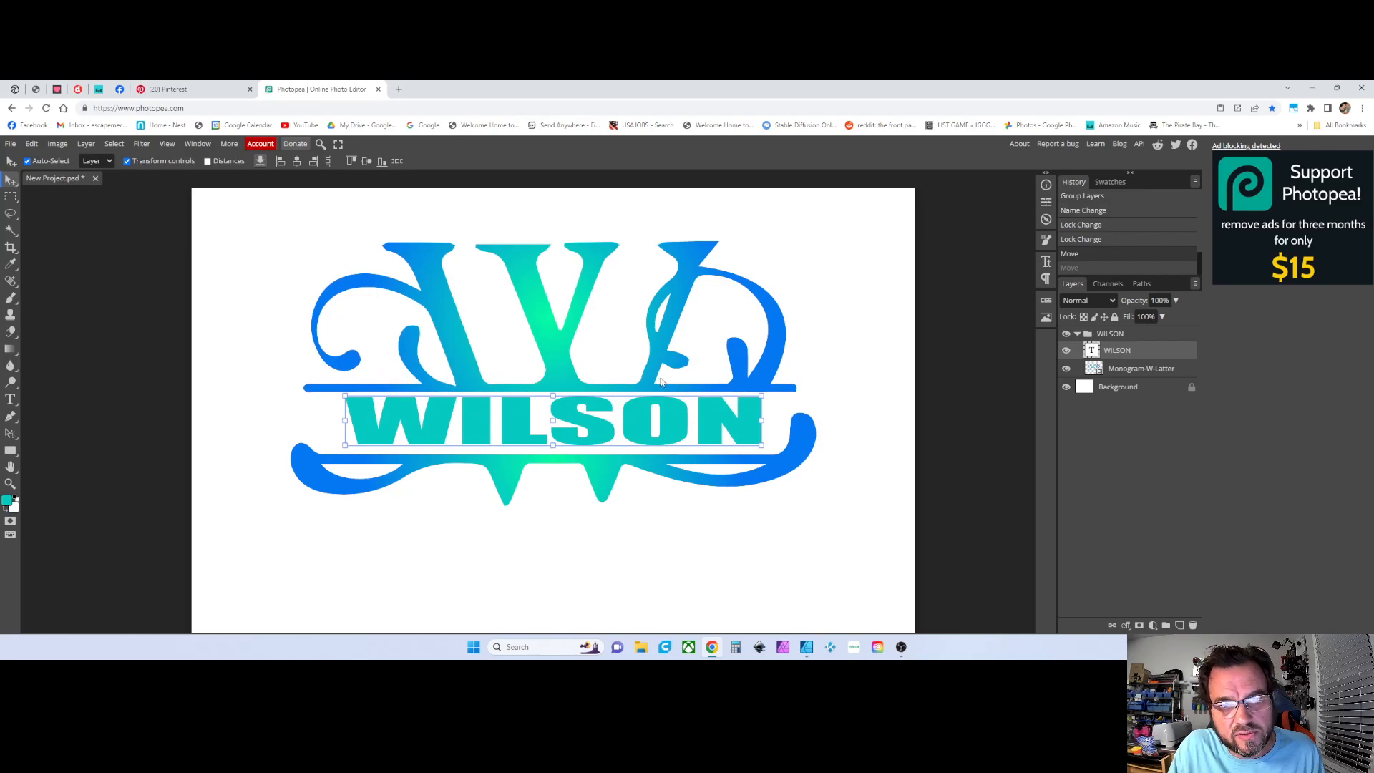
Switch auto-select back to folders and move the WILSON group slightly downward on the canvas
click(108, 162)
click(104, 175)
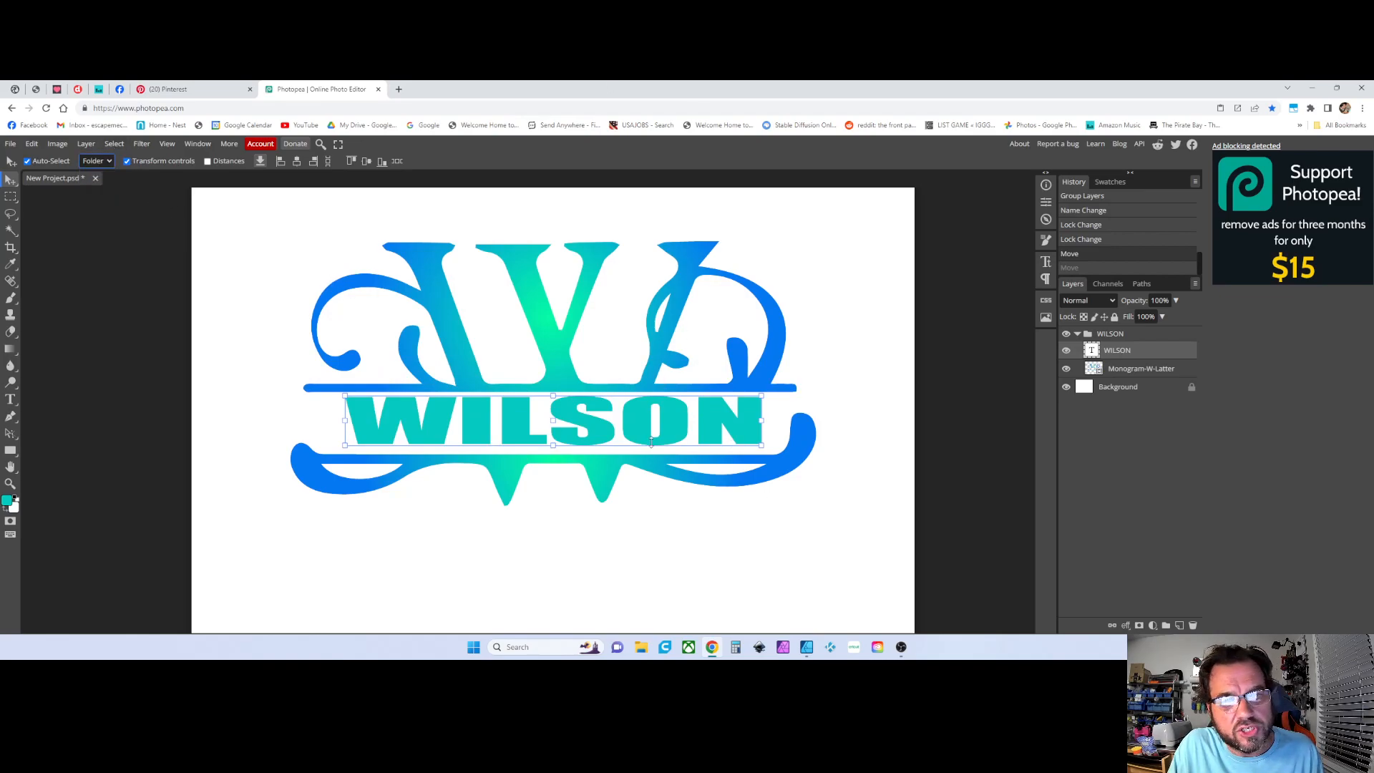
key(ctrl+t)
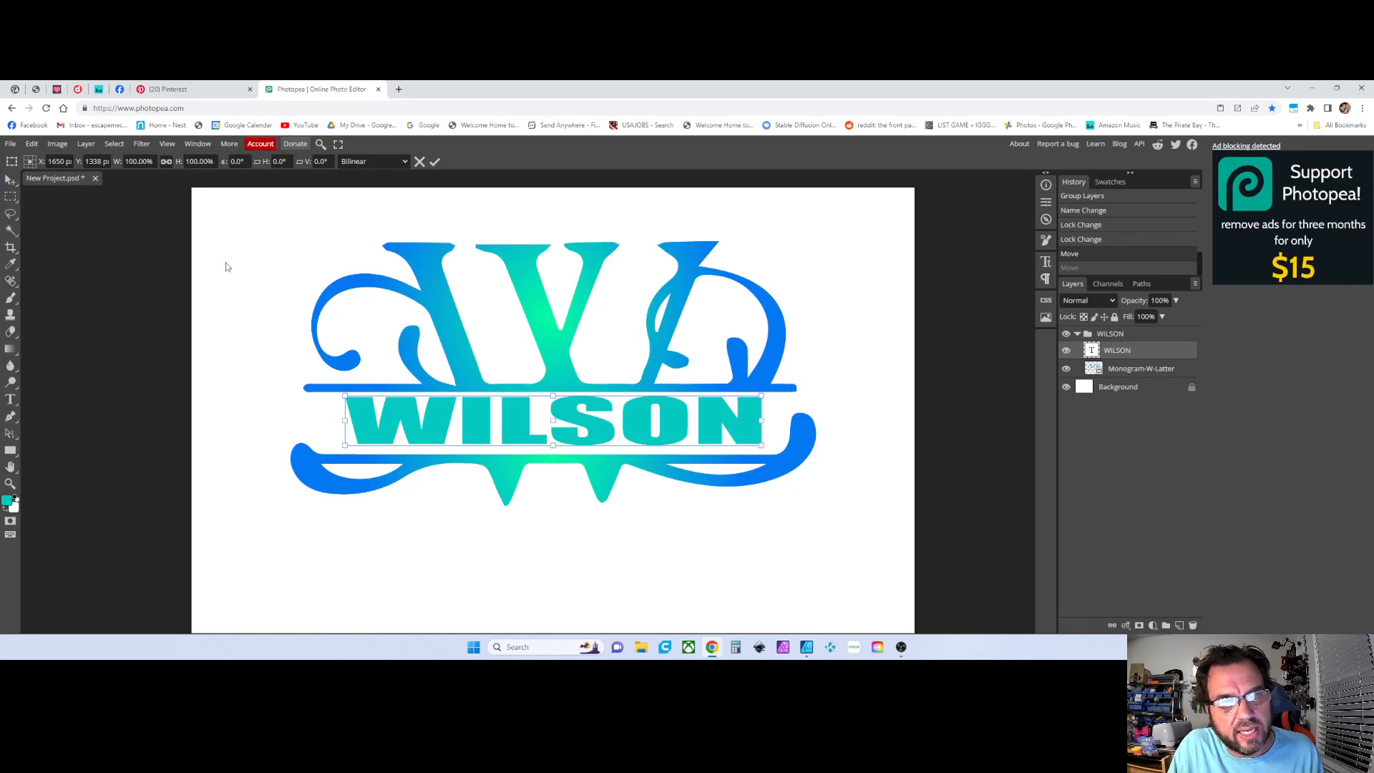
click(10, 179)
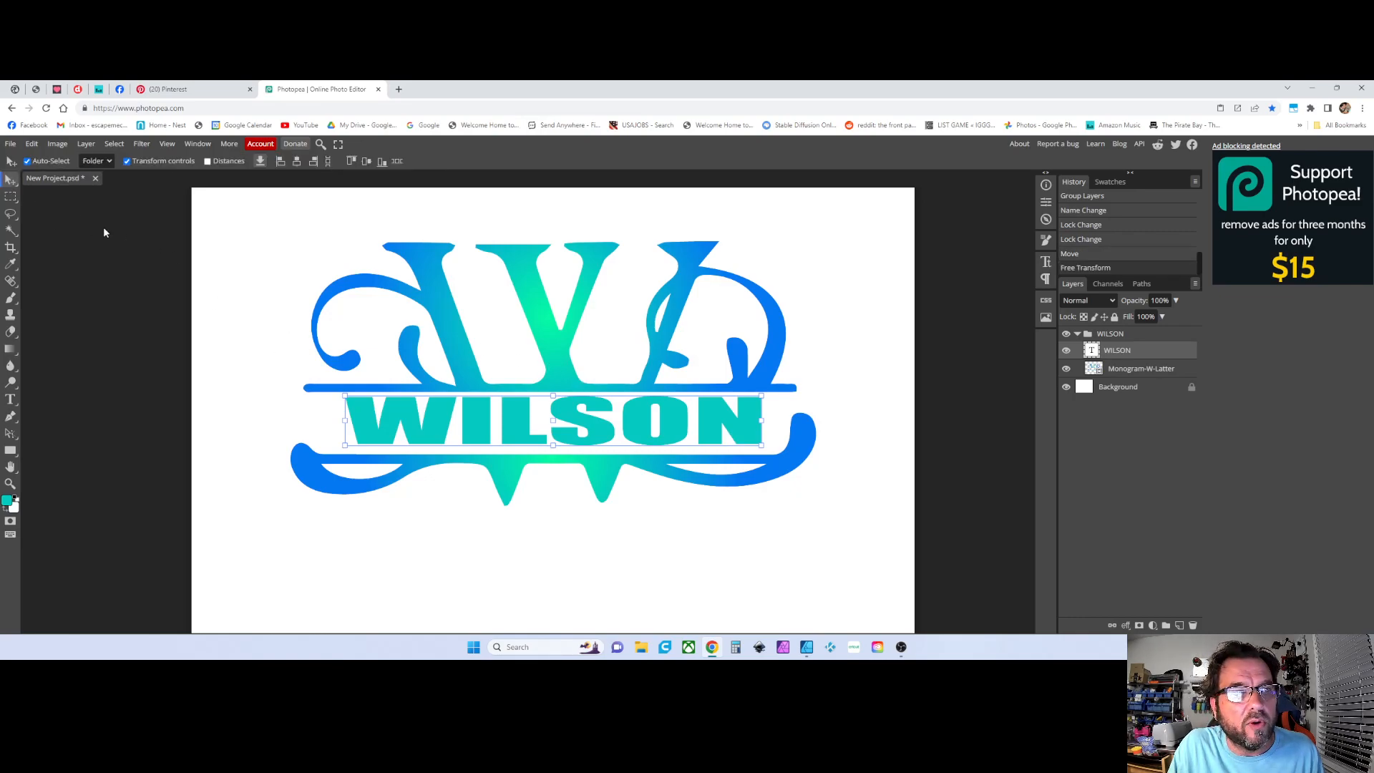
click(473, 371)
mouse_move(474, 370)
mouse_down()
mouse_move(528, 376)
mouse_move(458, 370)
mouse_up()
drag(527, 345, 557, 378)
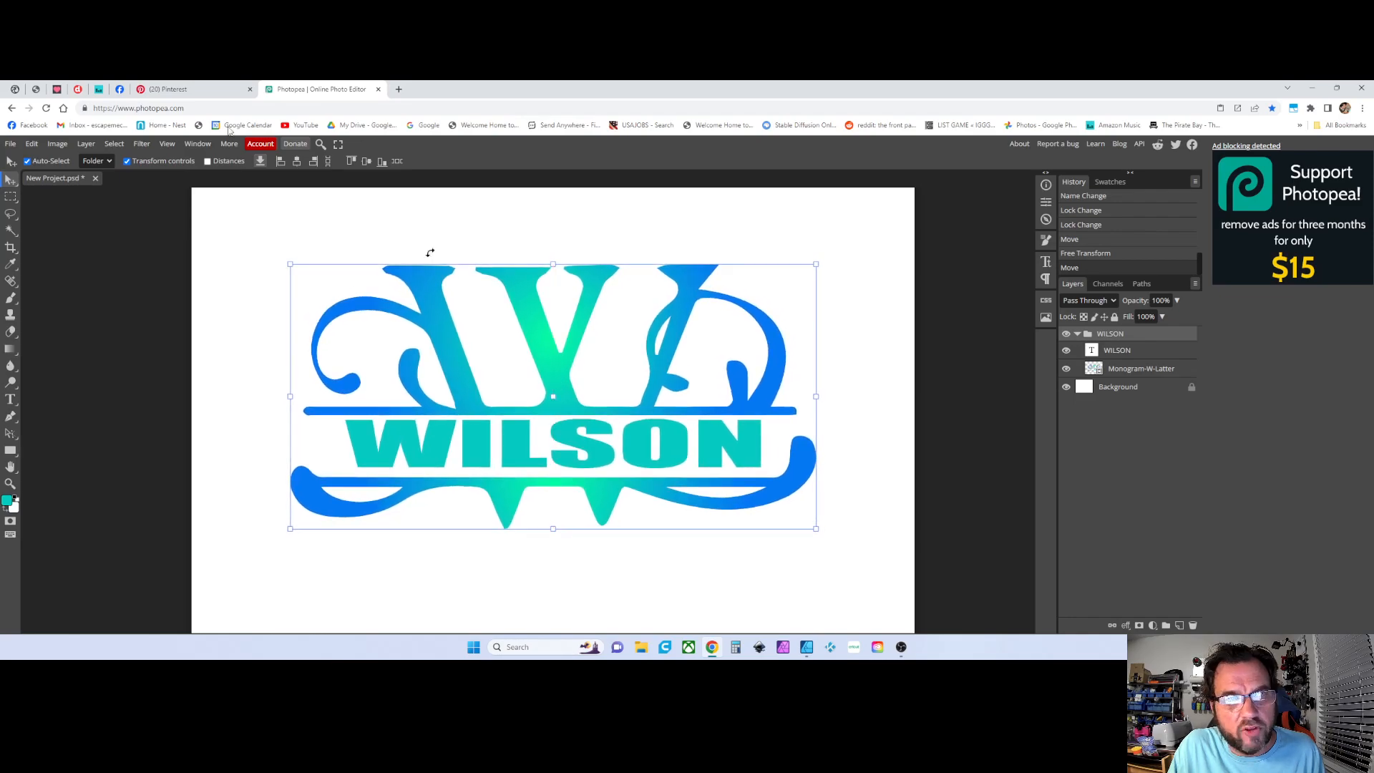
Drag the WILSON group back up slightly to re-center it on the canvas
click(1124, 354)
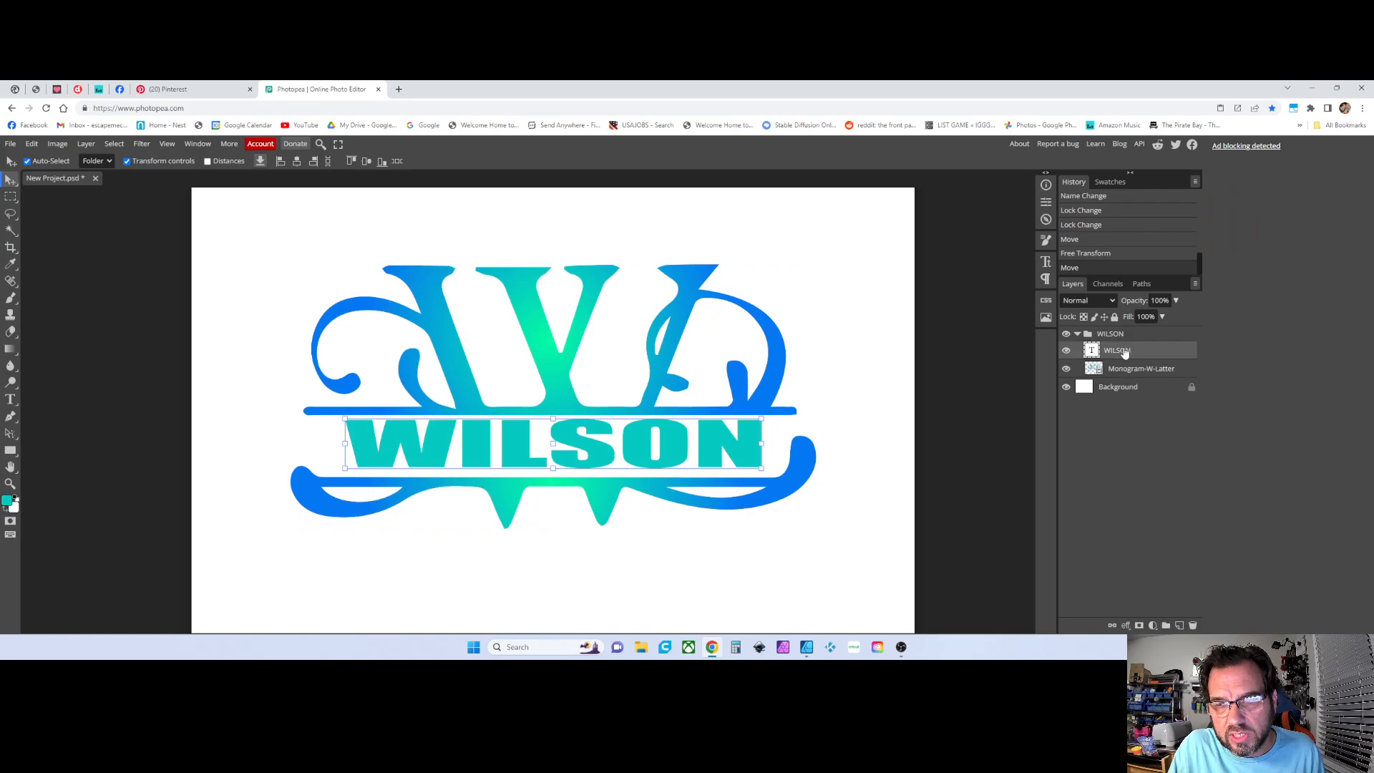
shift+click(1122, 375)
mouse_move(564, 354)
mouse_down()
mouse_move(557, 340)
mouse_move(554, 358)
mouse_move(571, 356)
mouse_move(540, 364)
mouse_up()
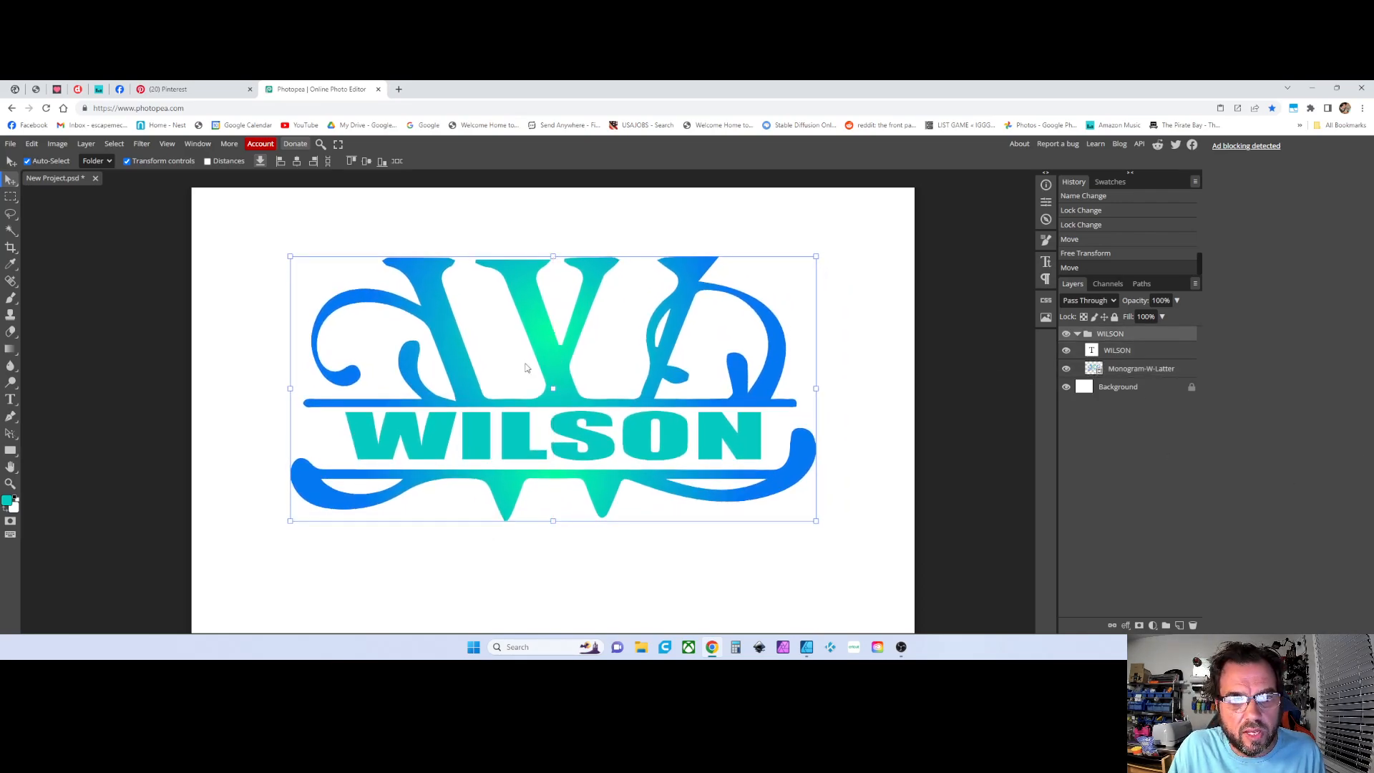
click(226, 342)
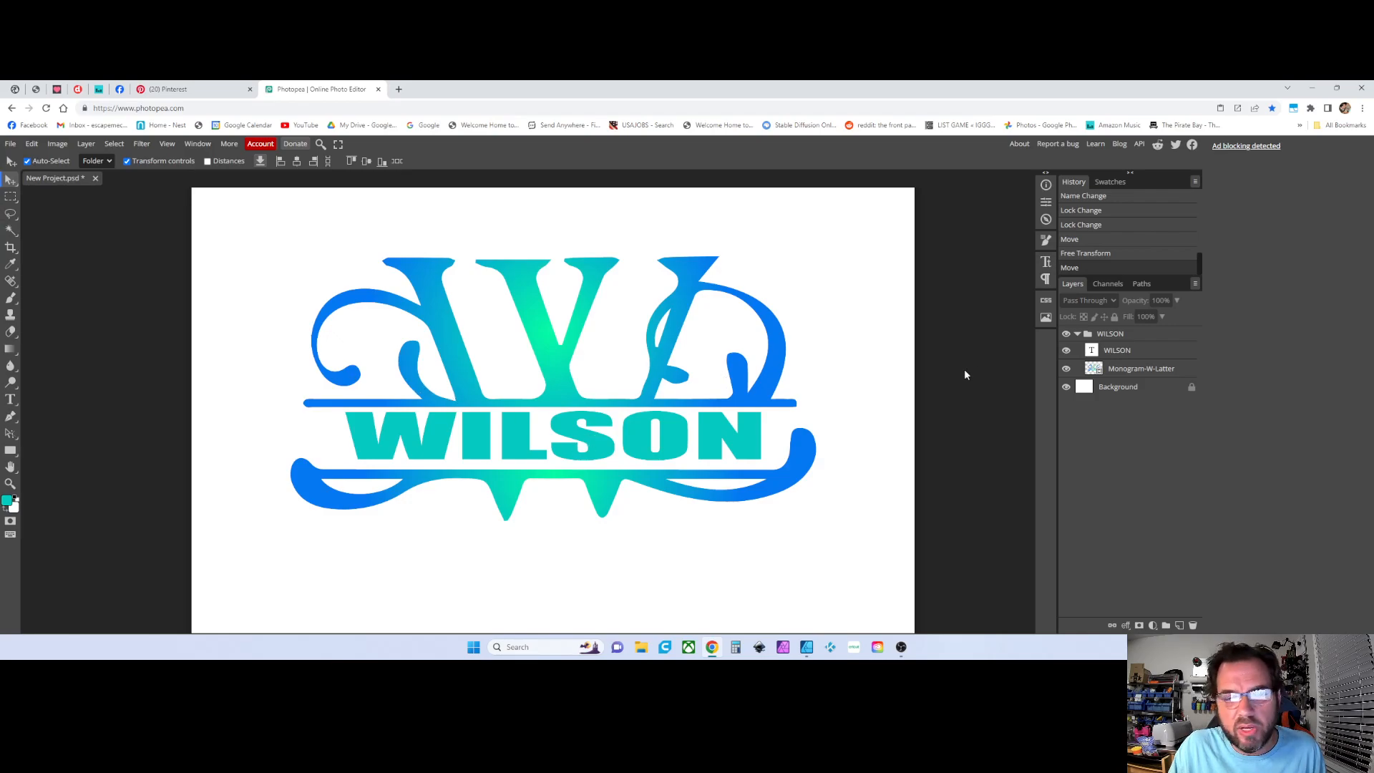
Edit the WILSON text, replacing the letter O with E and then restoring the O
click(1130, 351)
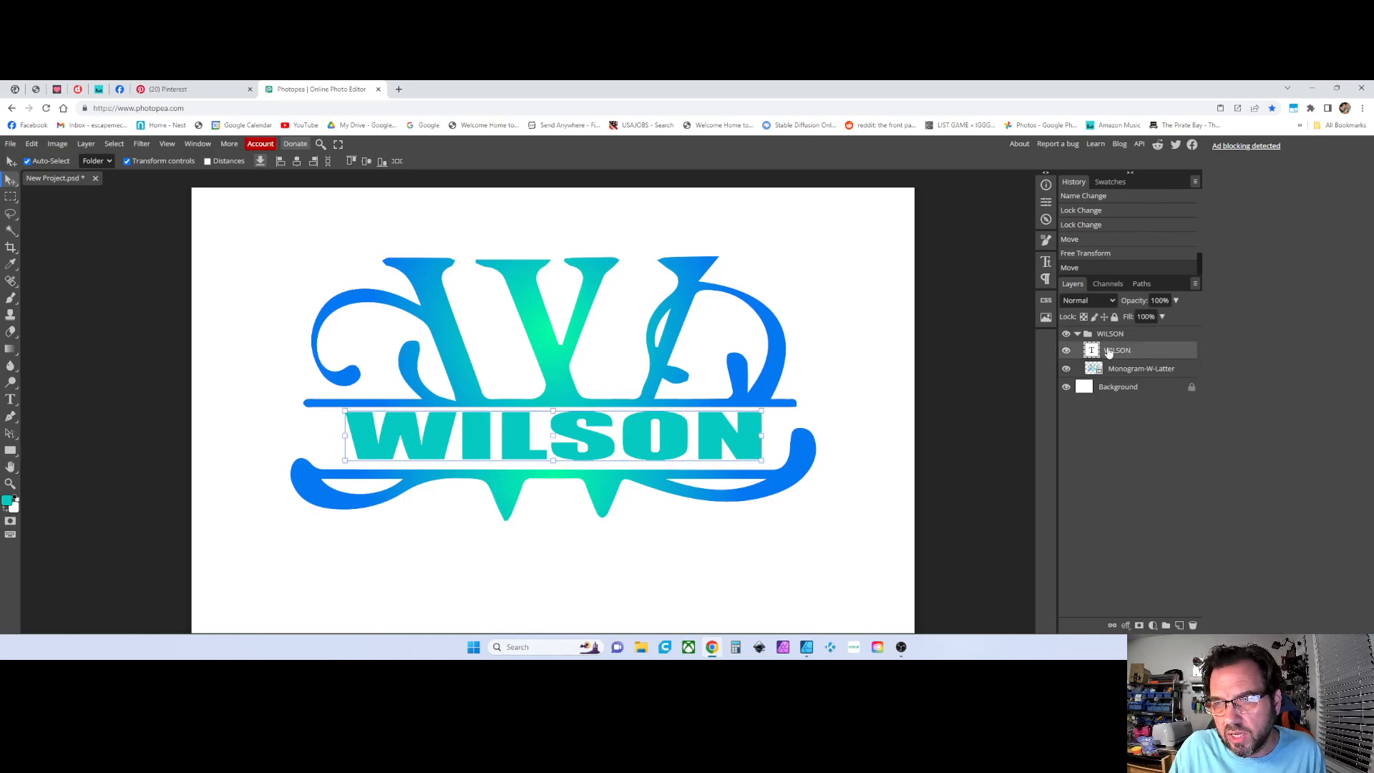
click(10, 398)
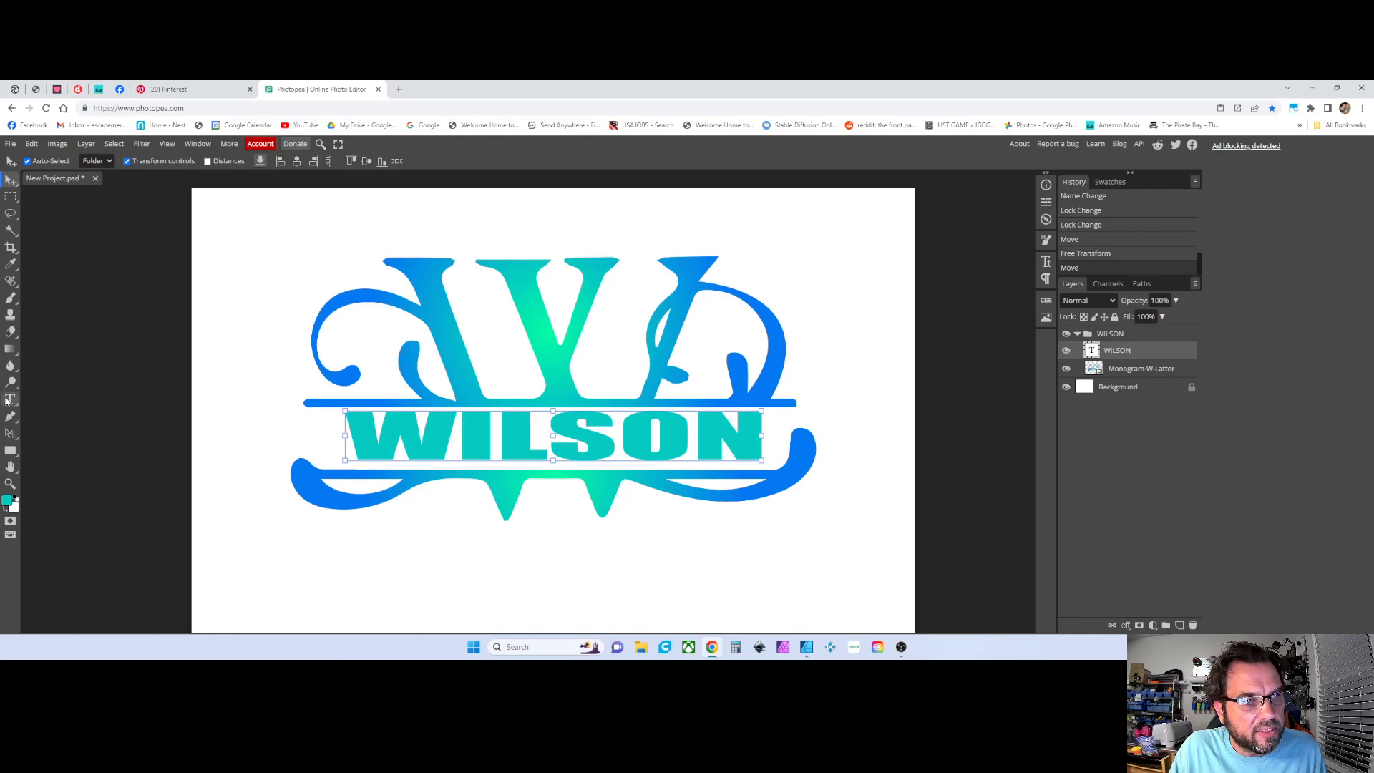
double_click(592, 436)
click(627, 440)
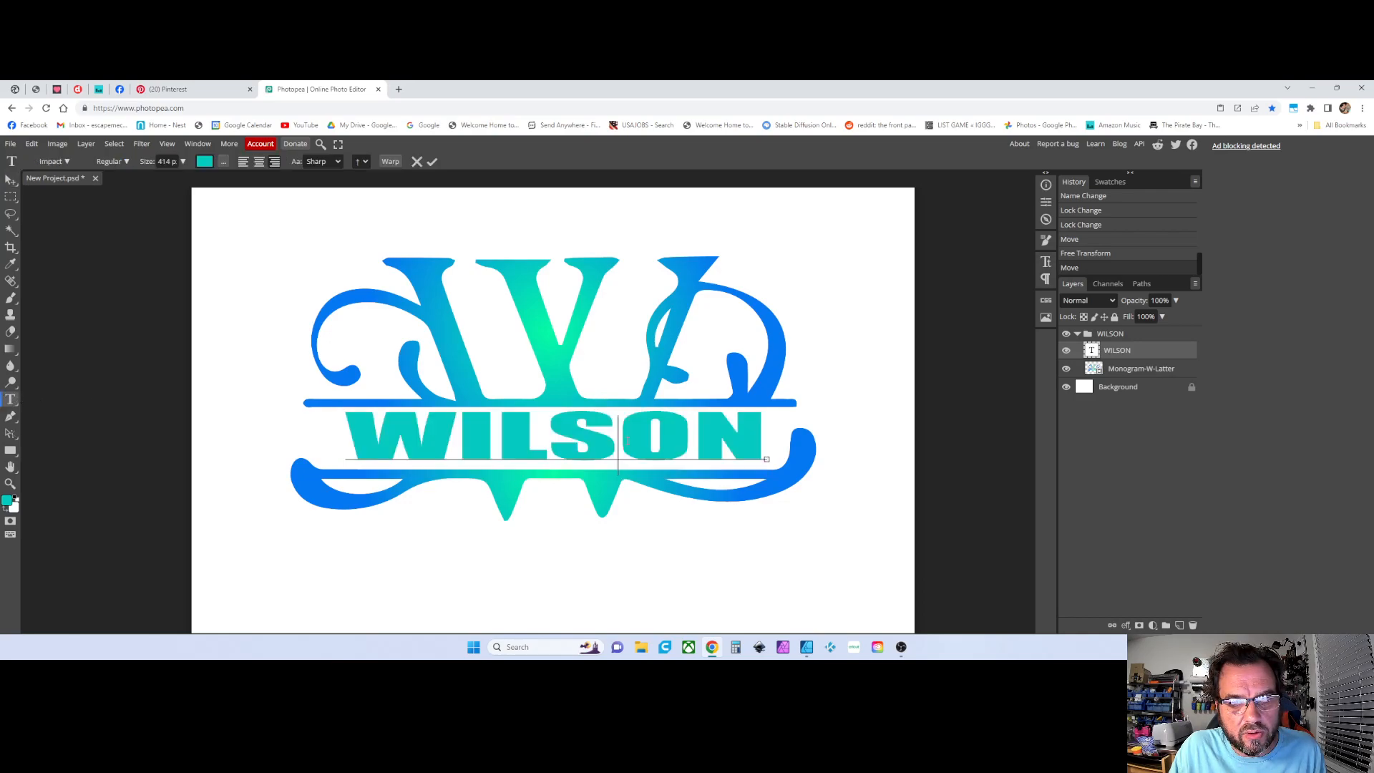
click(676, 449)
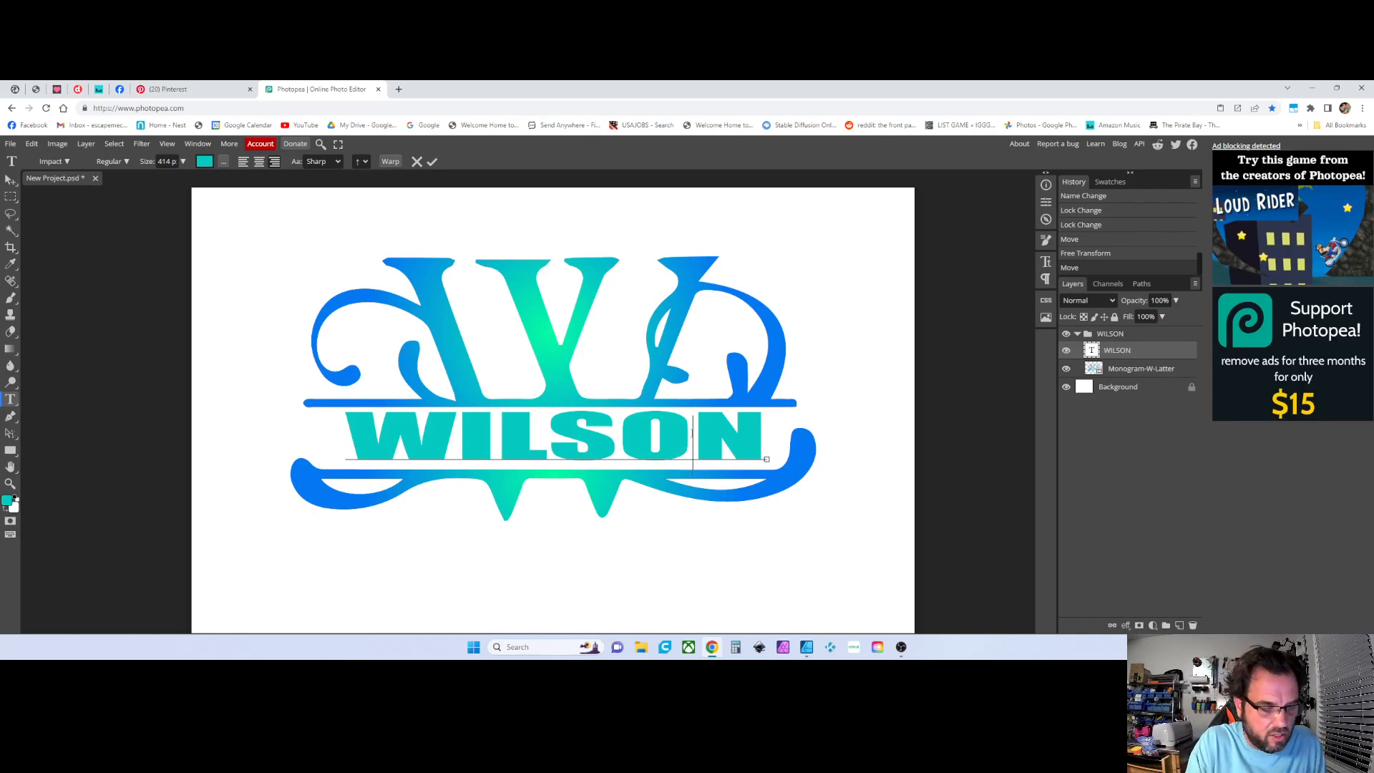
key(BackSpace)
text(E)
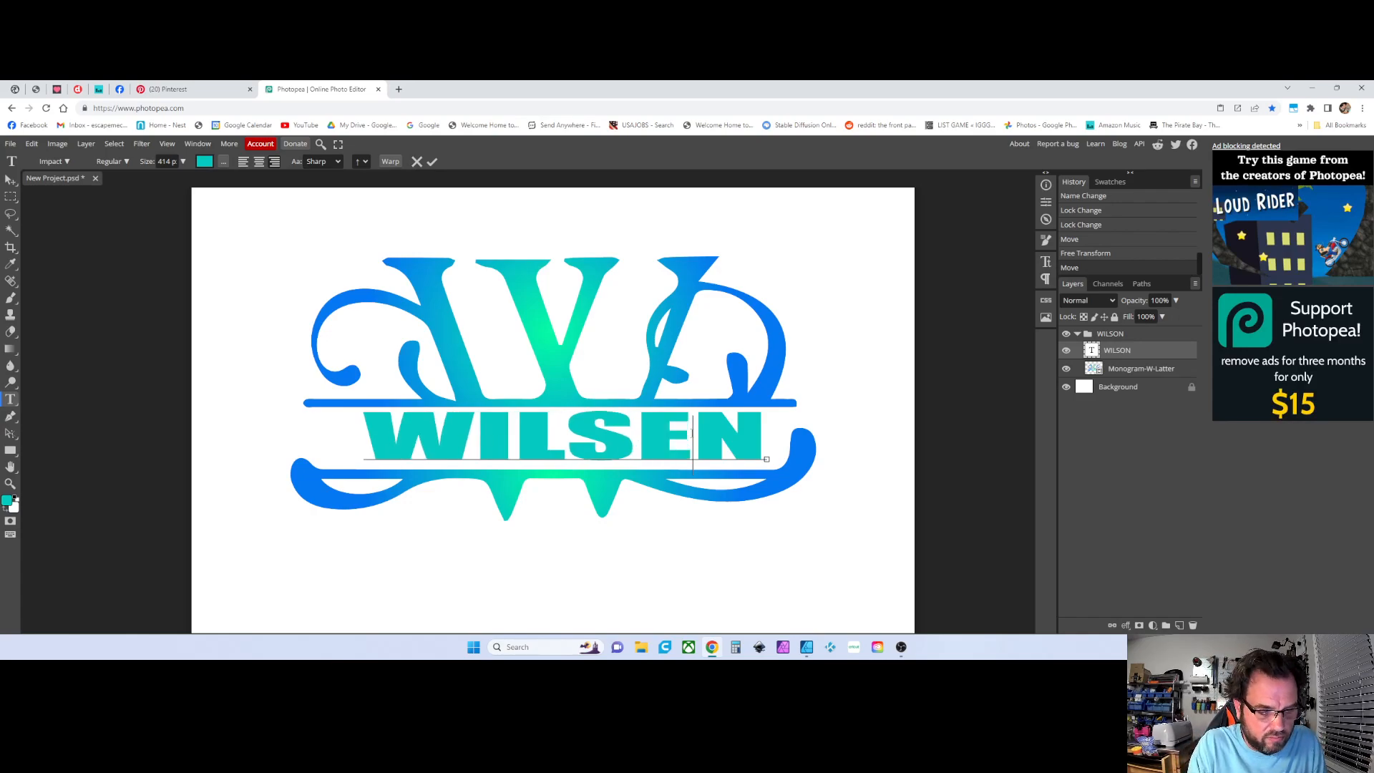
key(BackSpace)
text(O)
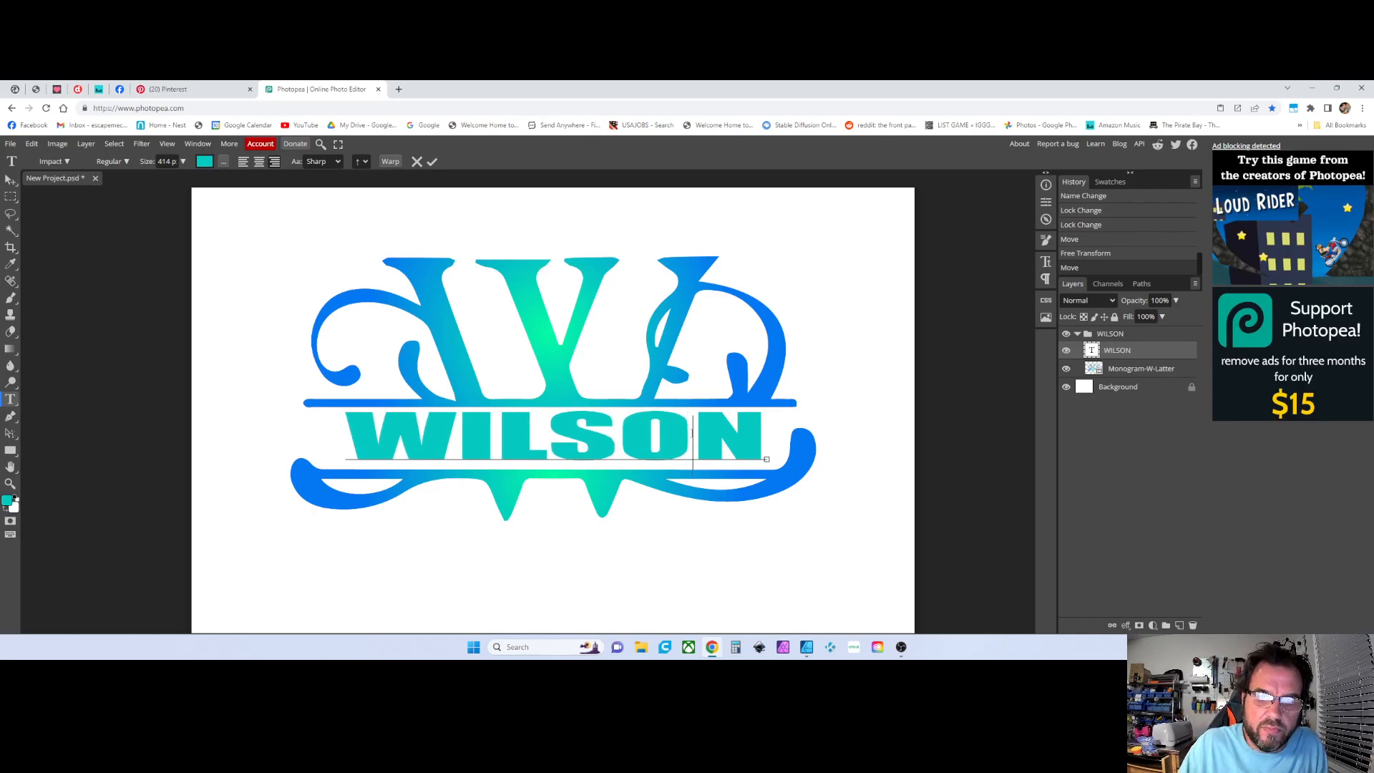
click(10, 180)
click(240, 300)
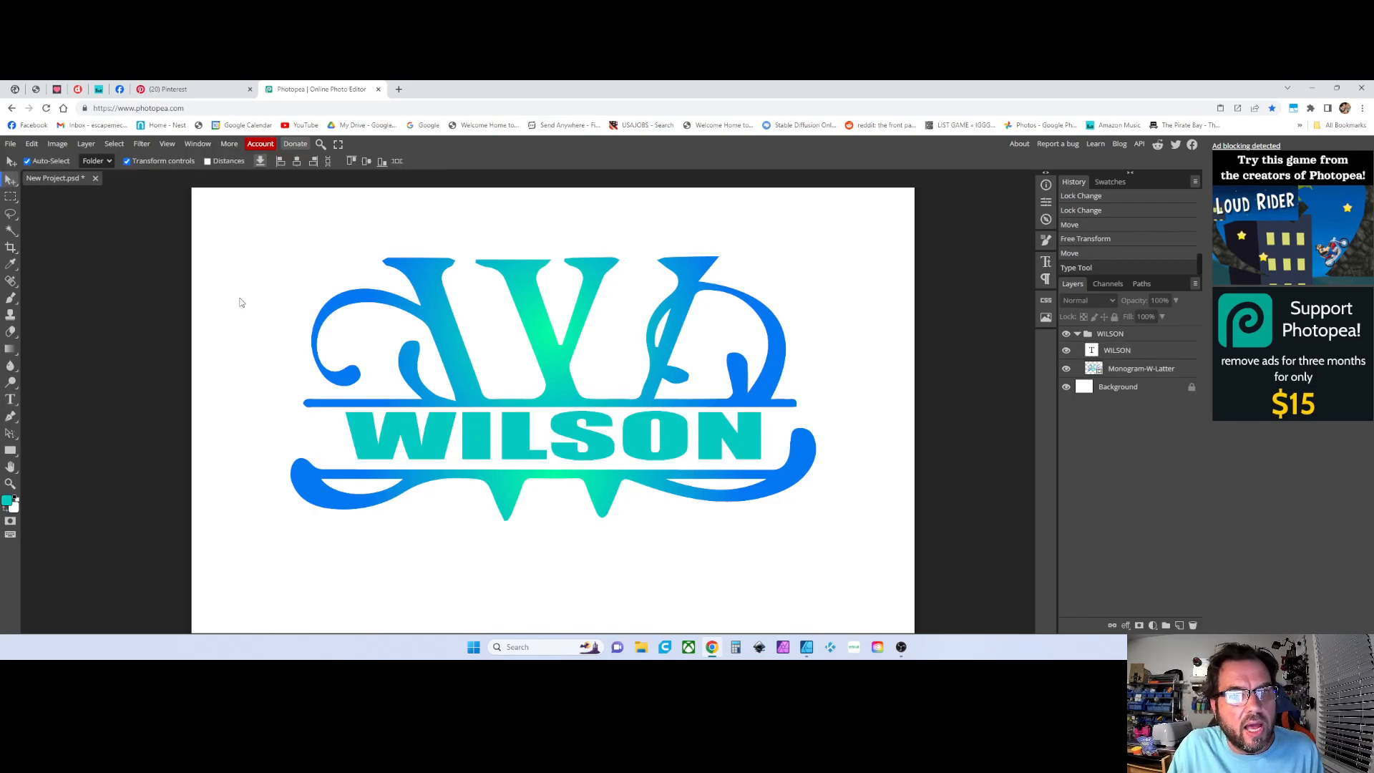
Rasterize the WILSON text layer
click(1113, 352)
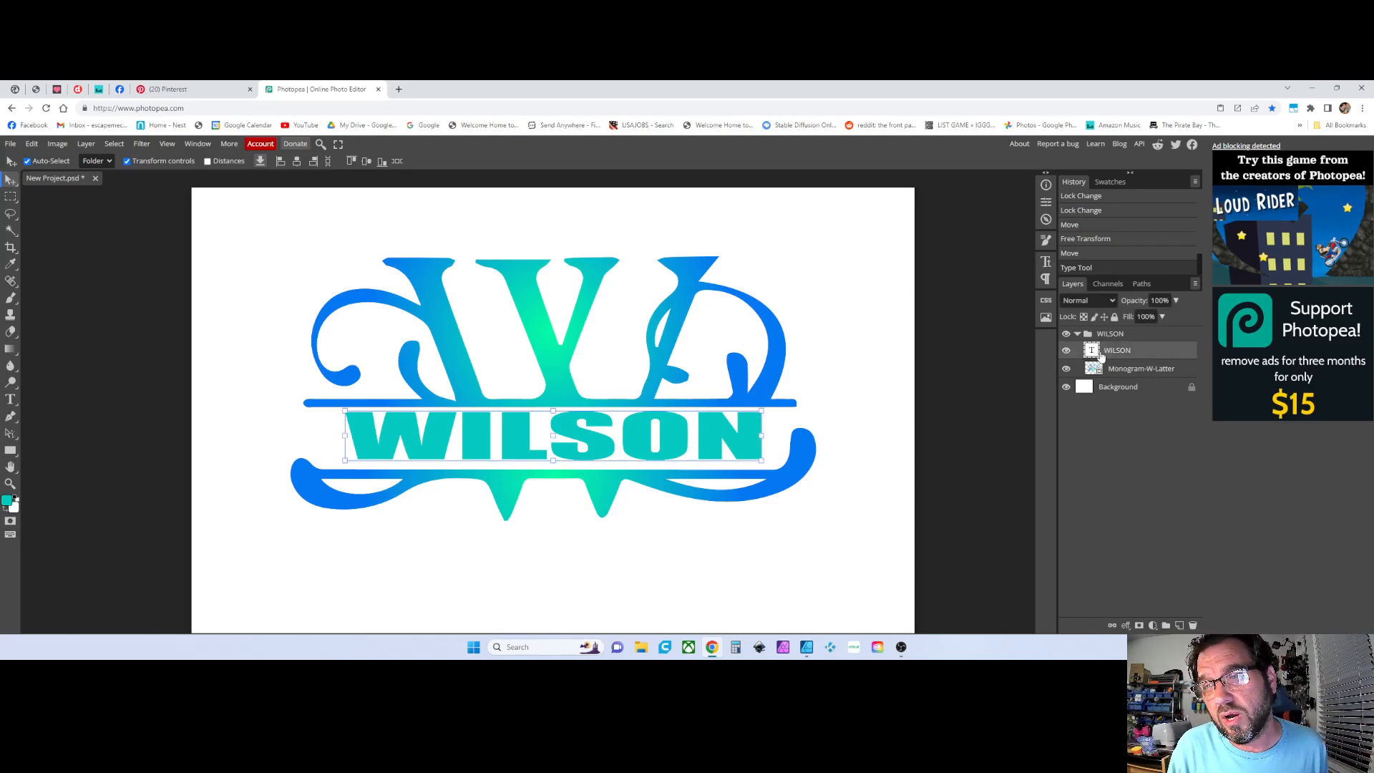
right_click(1112, 354)
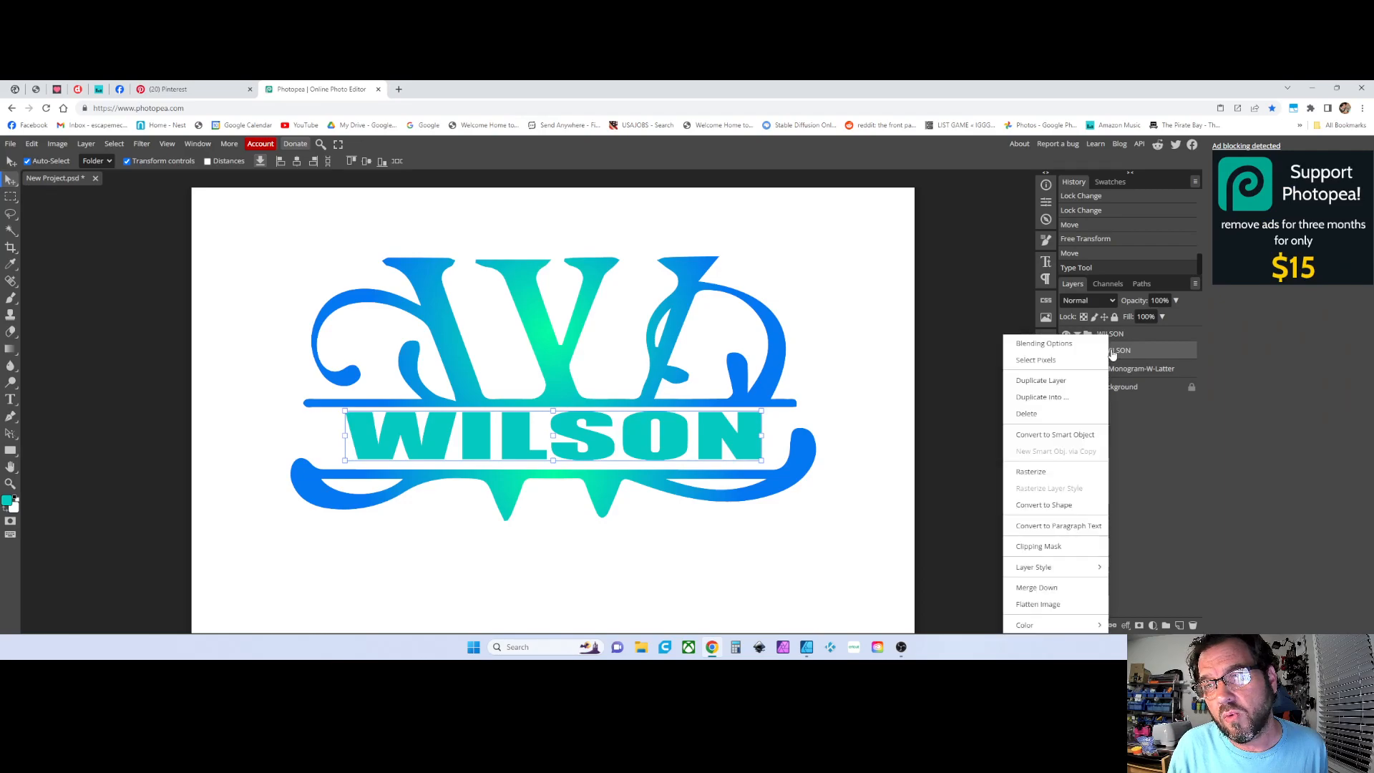
click(1059, 466)
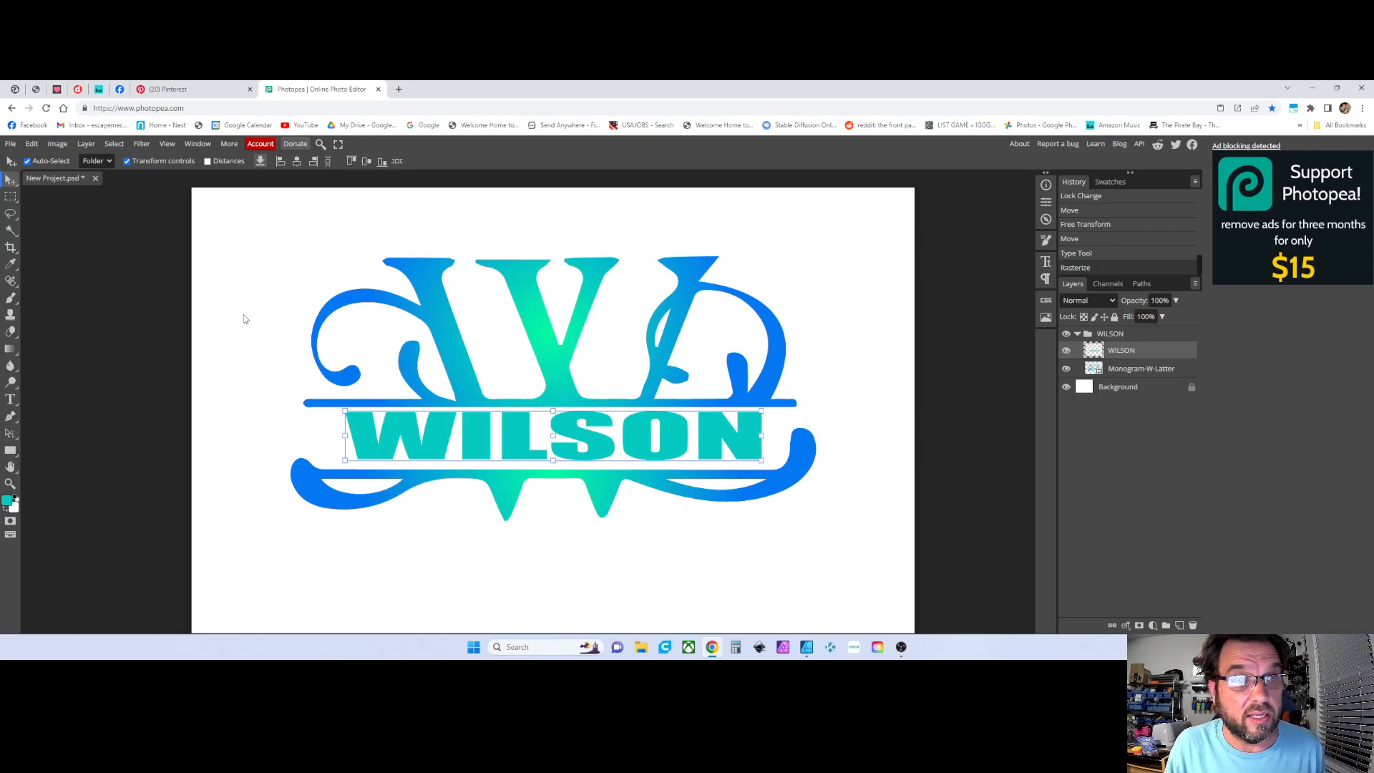
click(162, 305)
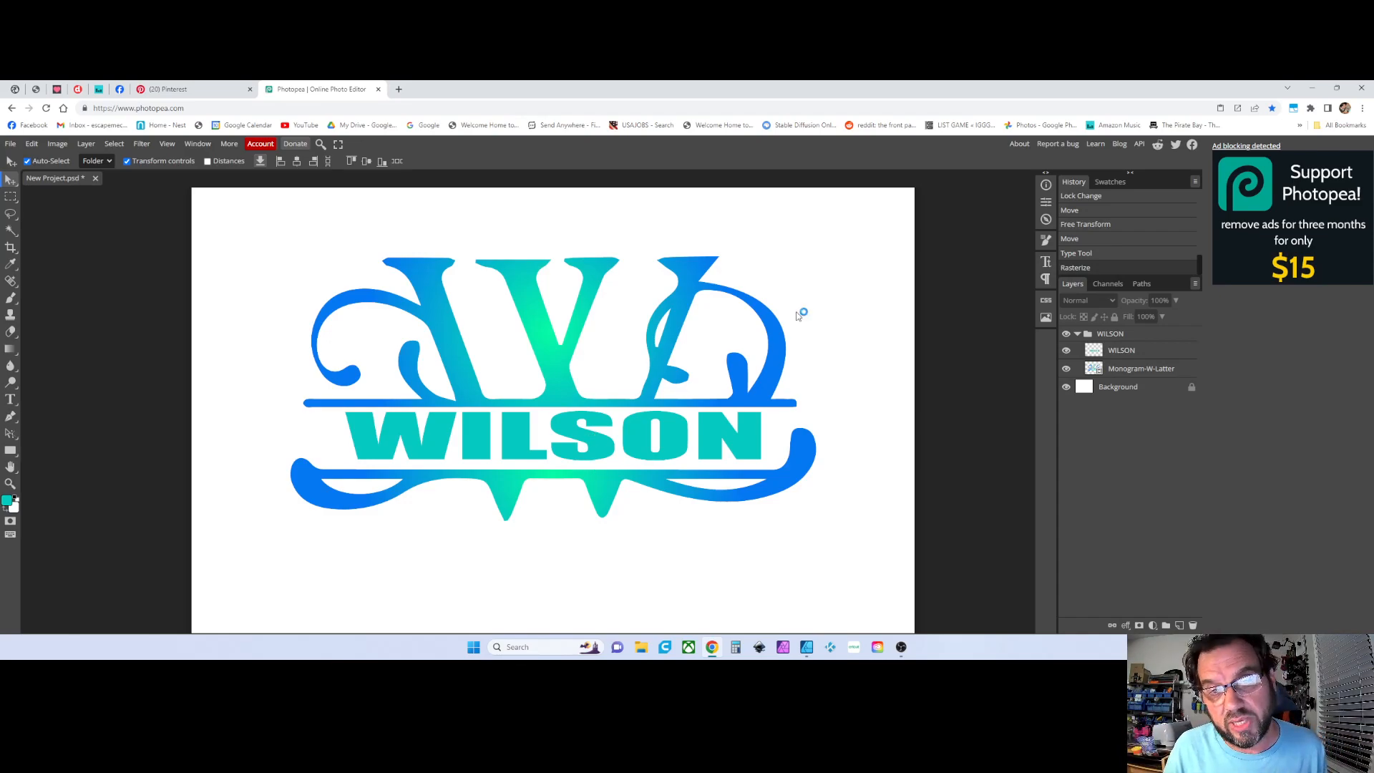
click(11, 144)
mouse_move(16, 310)
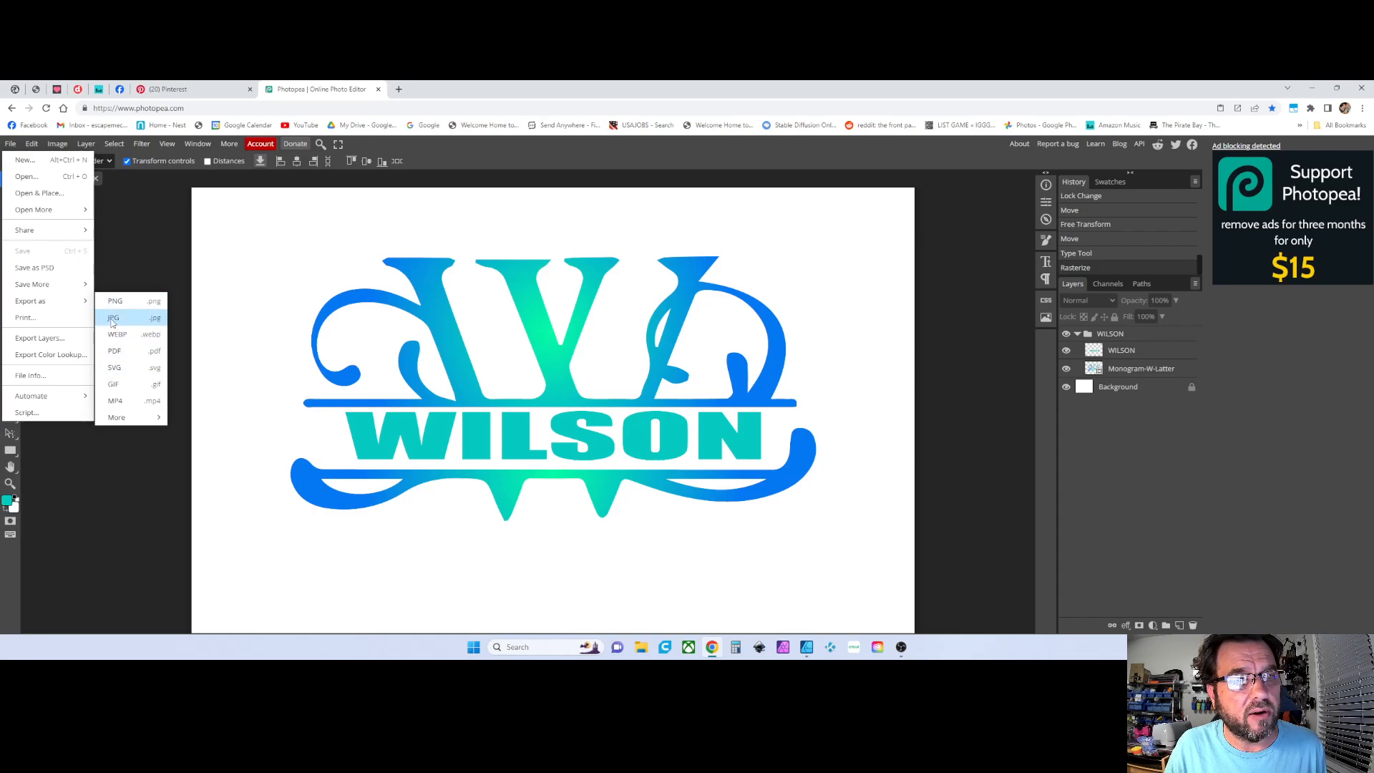
mouse_move(43, 232)
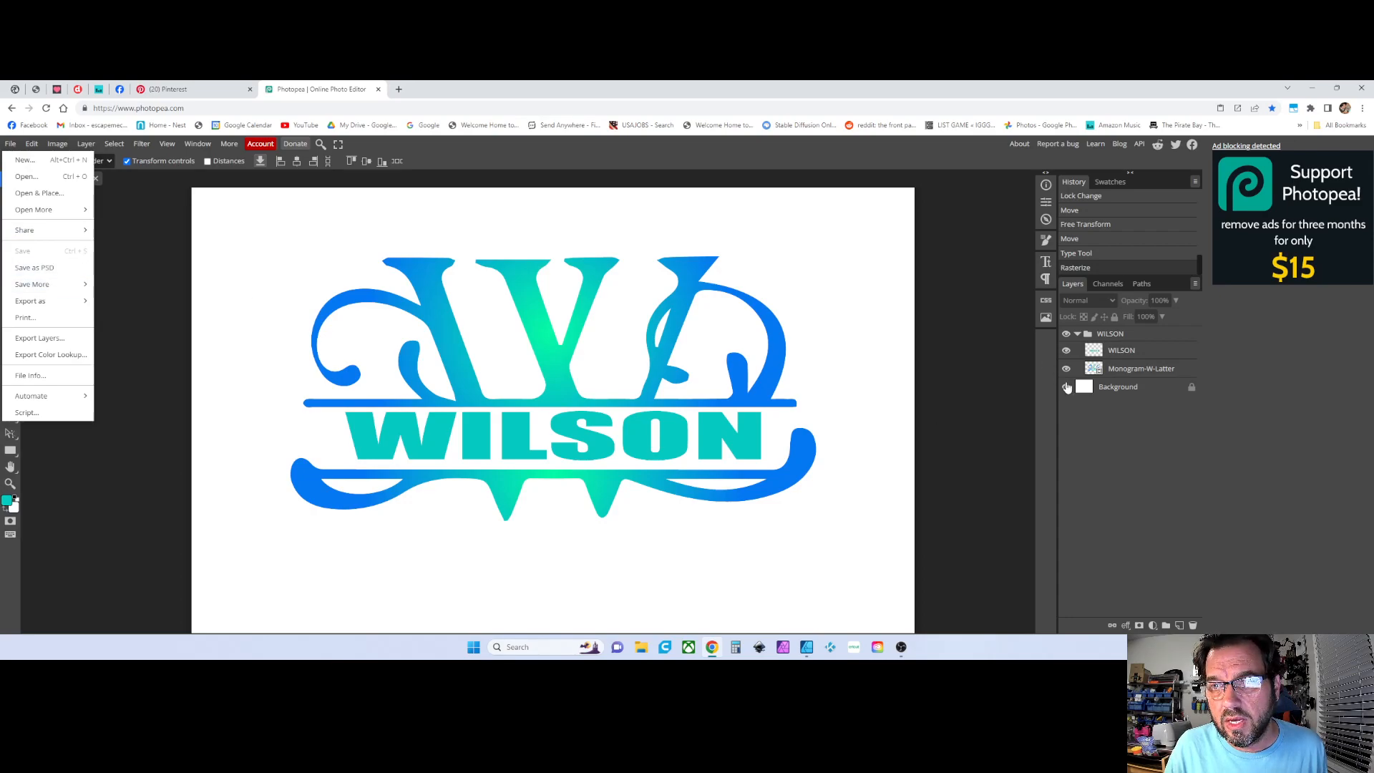
Toggle the Background layer's visibility on and off to preview the design on transparency
click(1067, 387)
click(1067, 387)
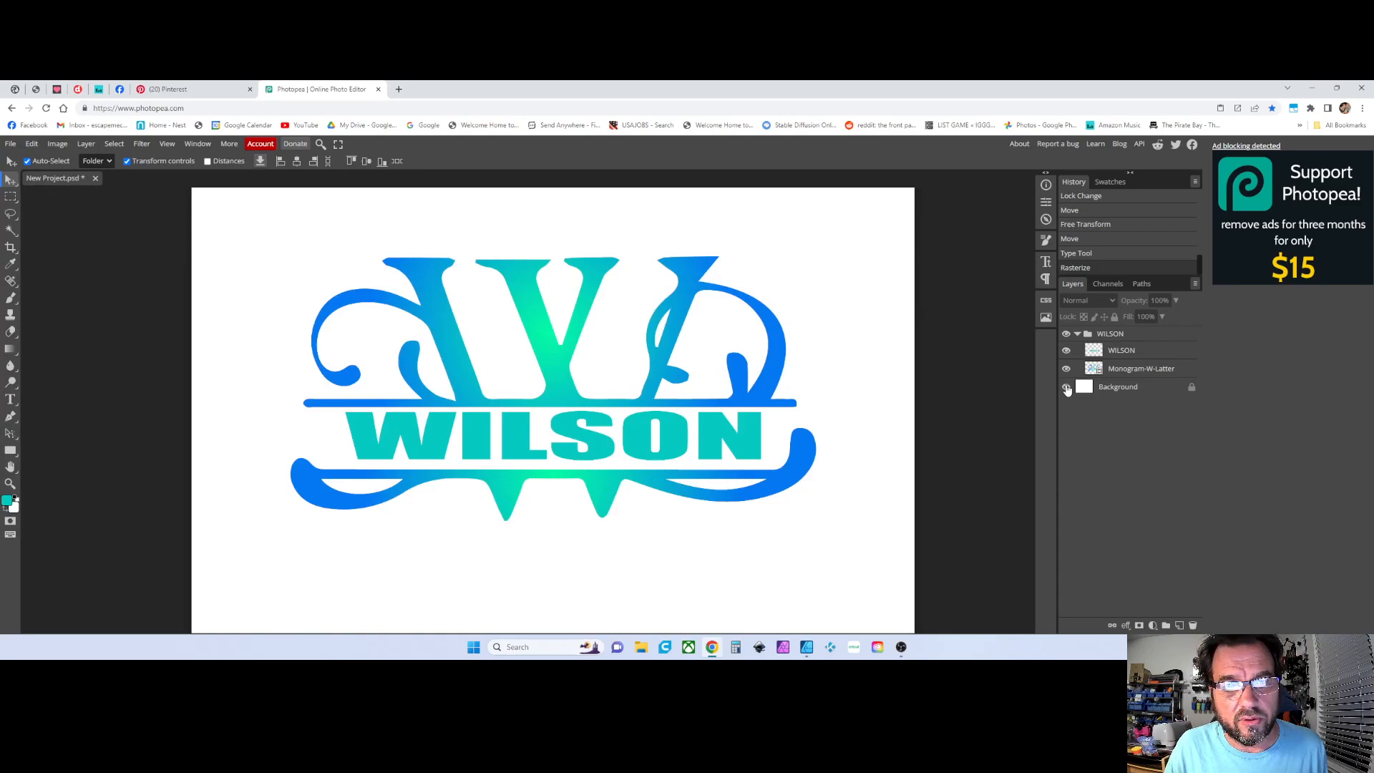
click(1067, 388)
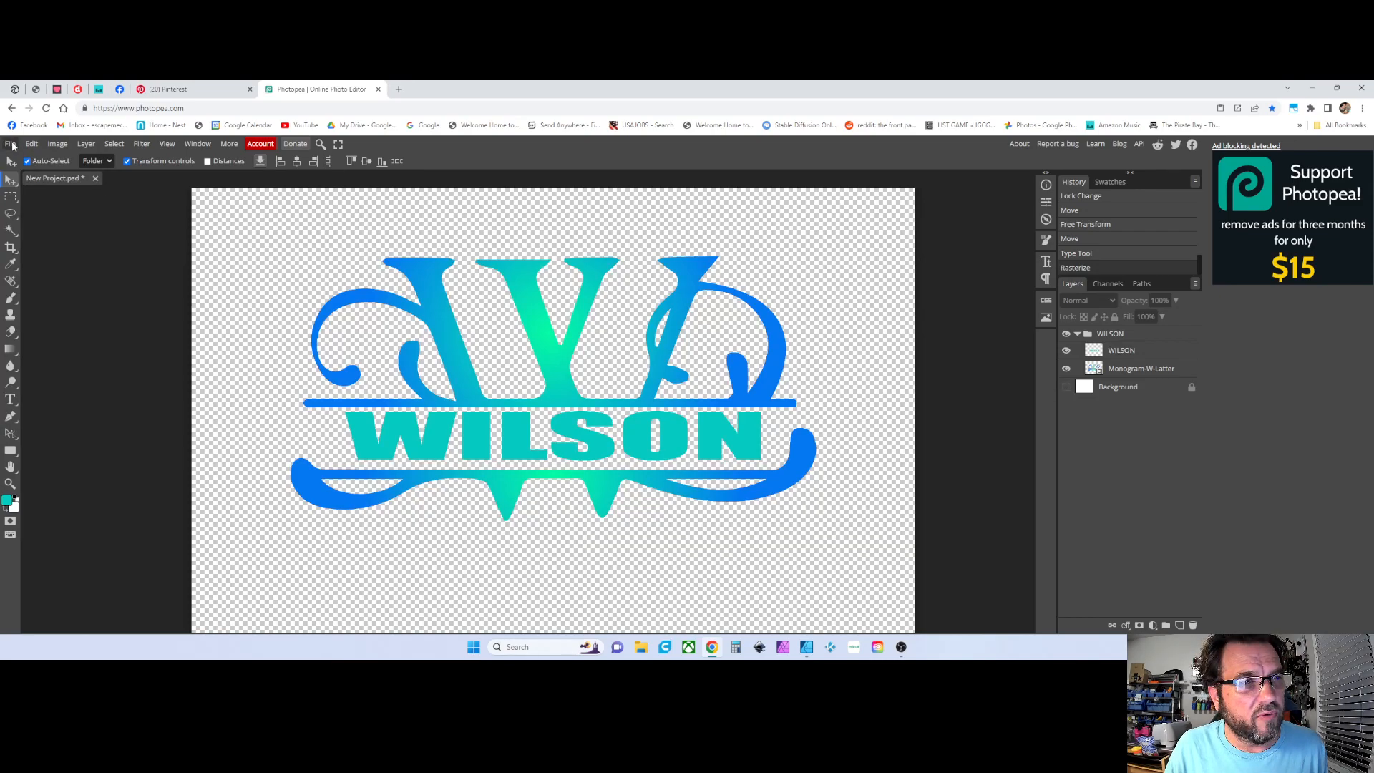
click(1067, 387)
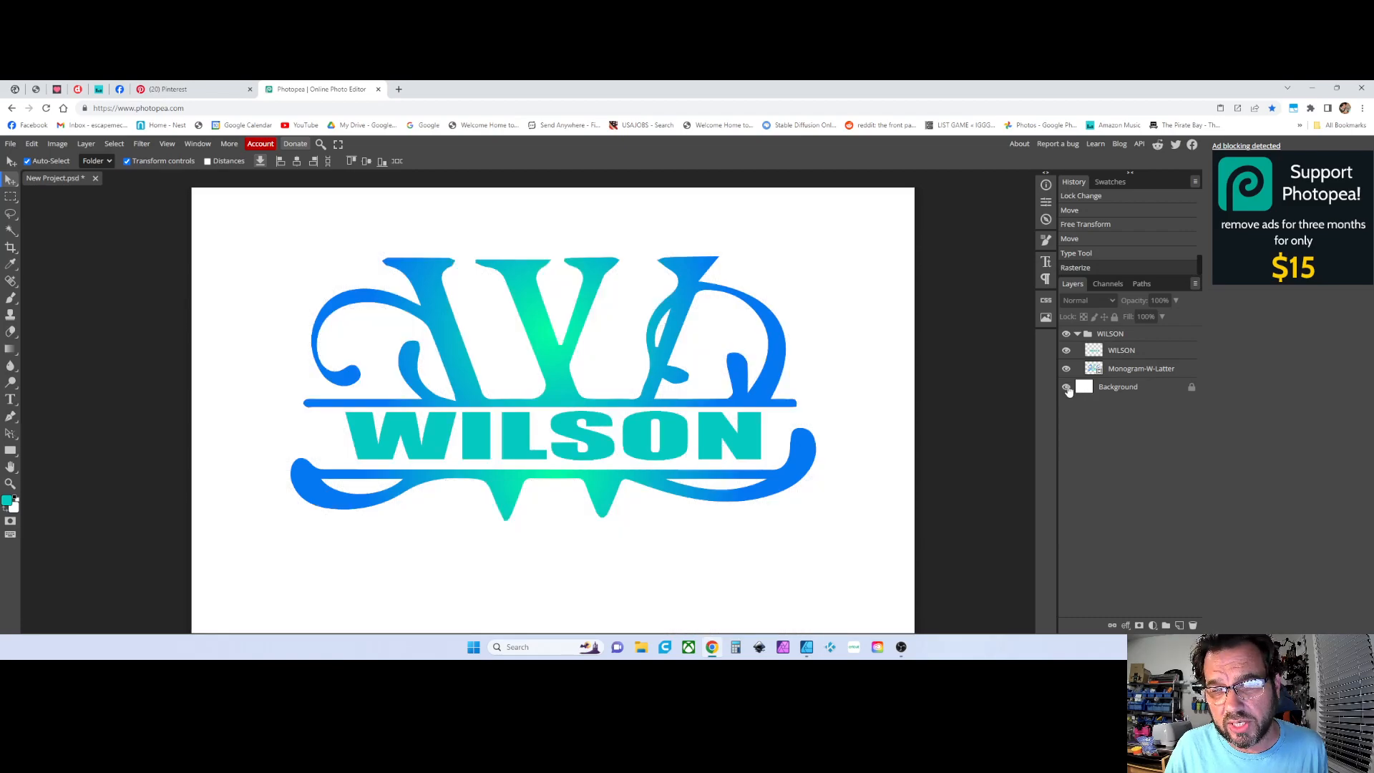
click(1066, 387)
click(1066, 388)
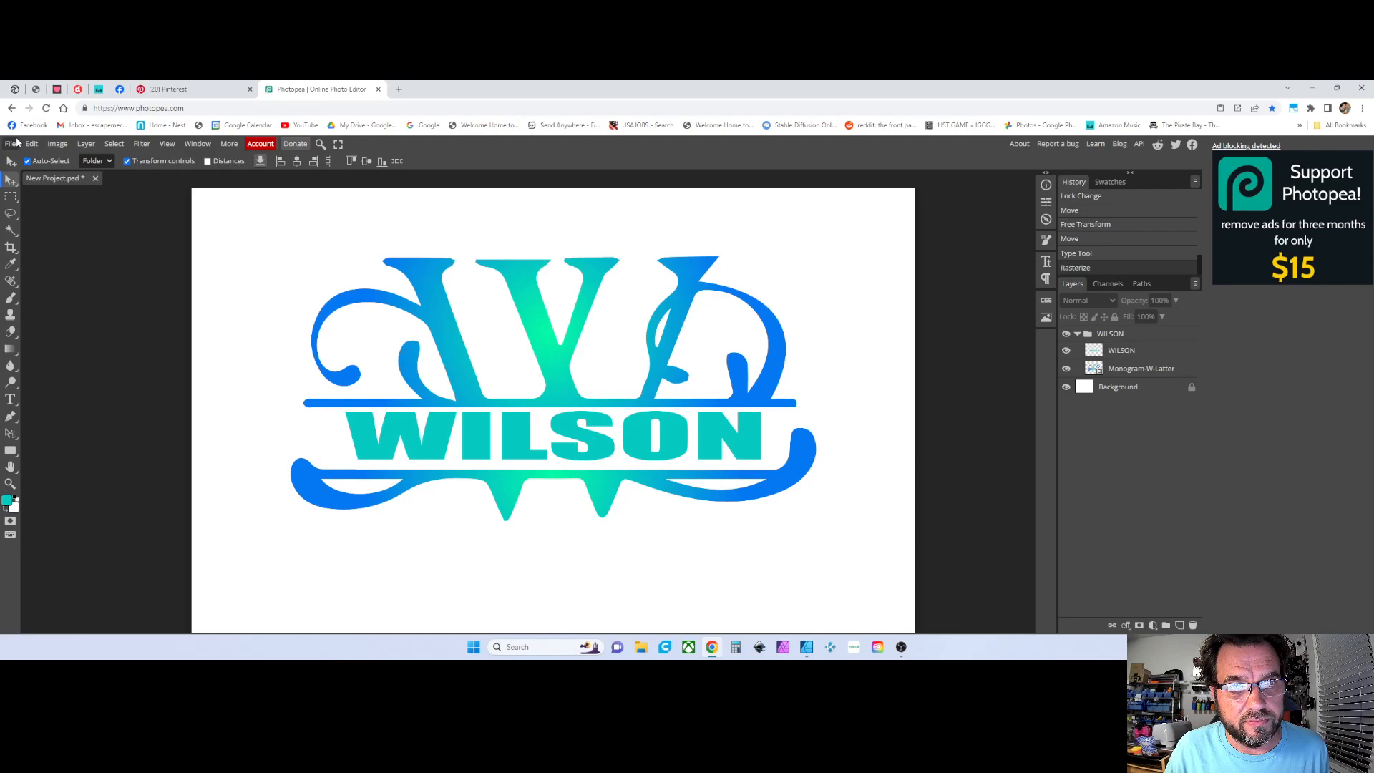
click(1066, 387)
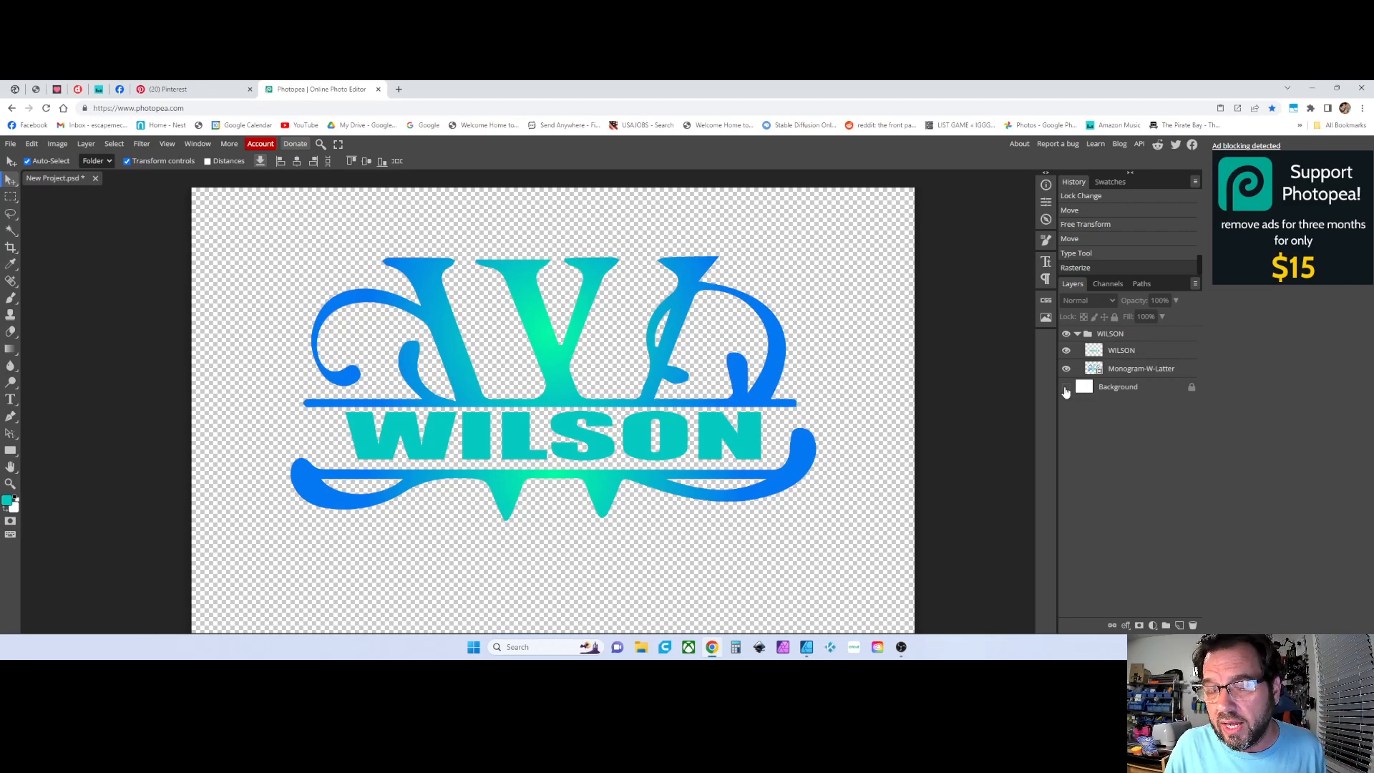
click(1066, 387)
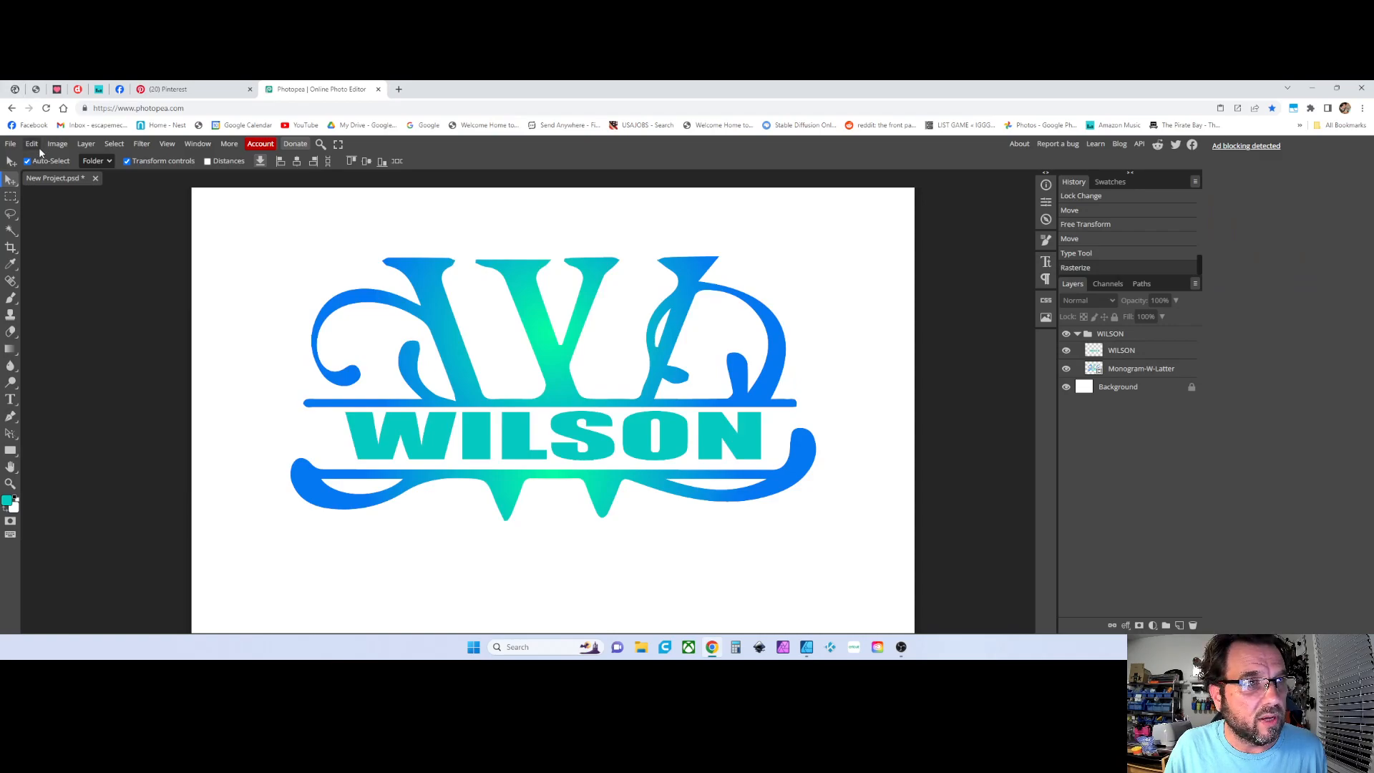
Hide and re-show the WILSON text layer to preview the monogram without the name
click(10, 143)
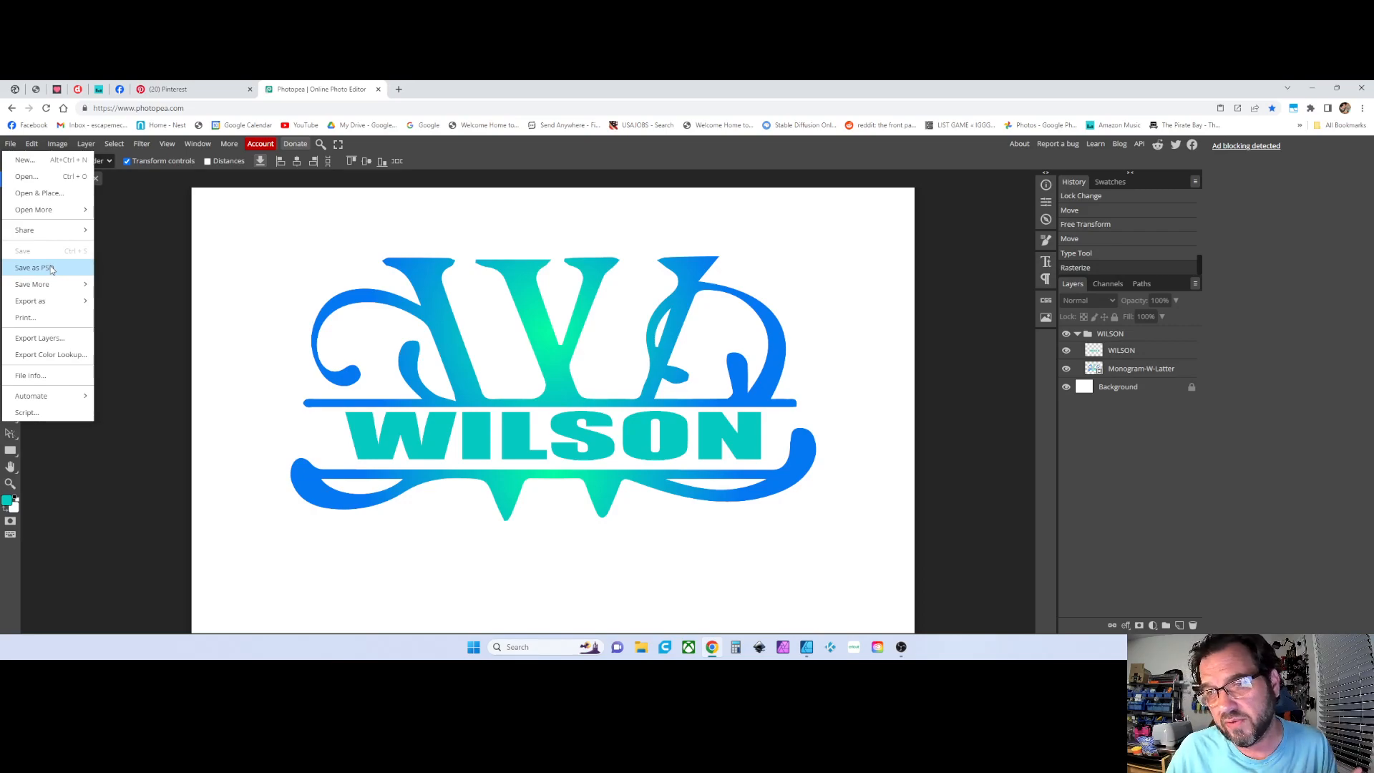
right_click(1114, 351)
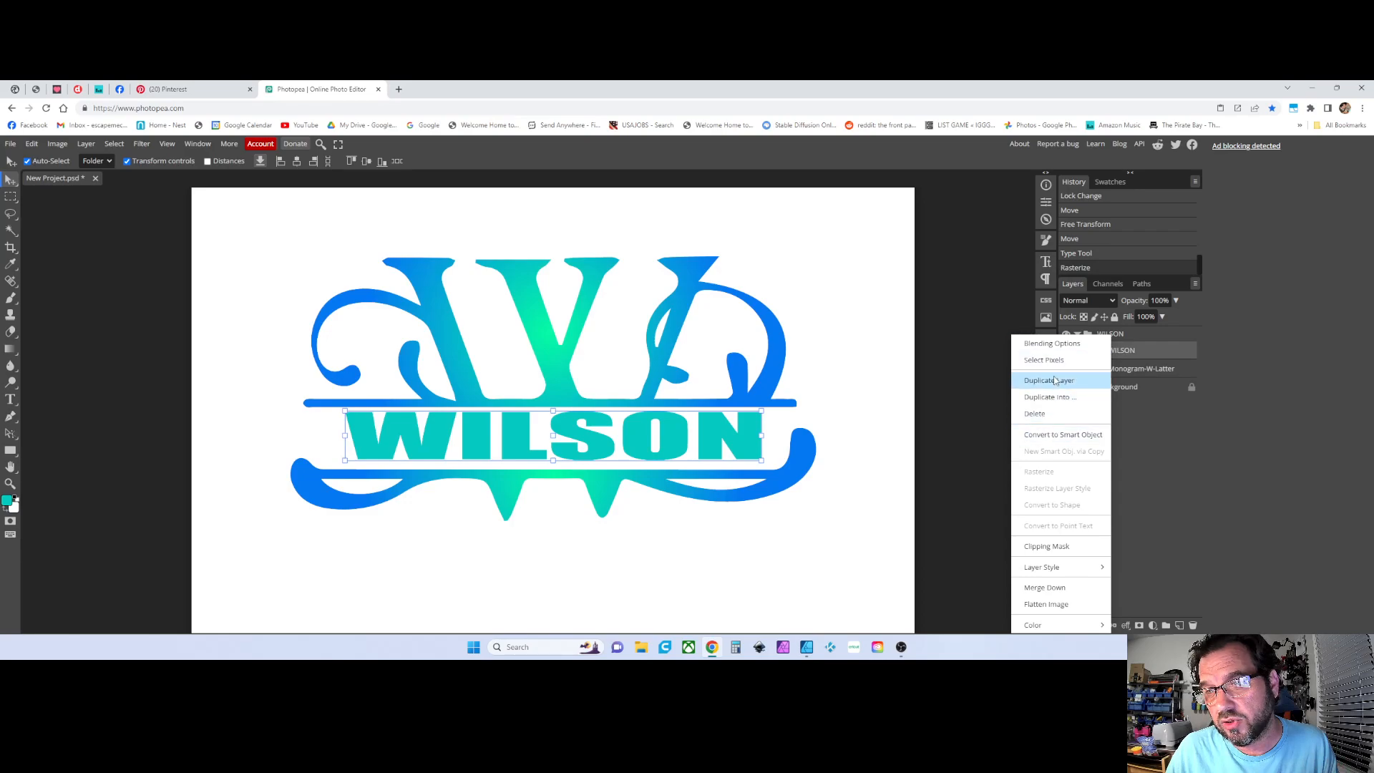
click(963, 405)
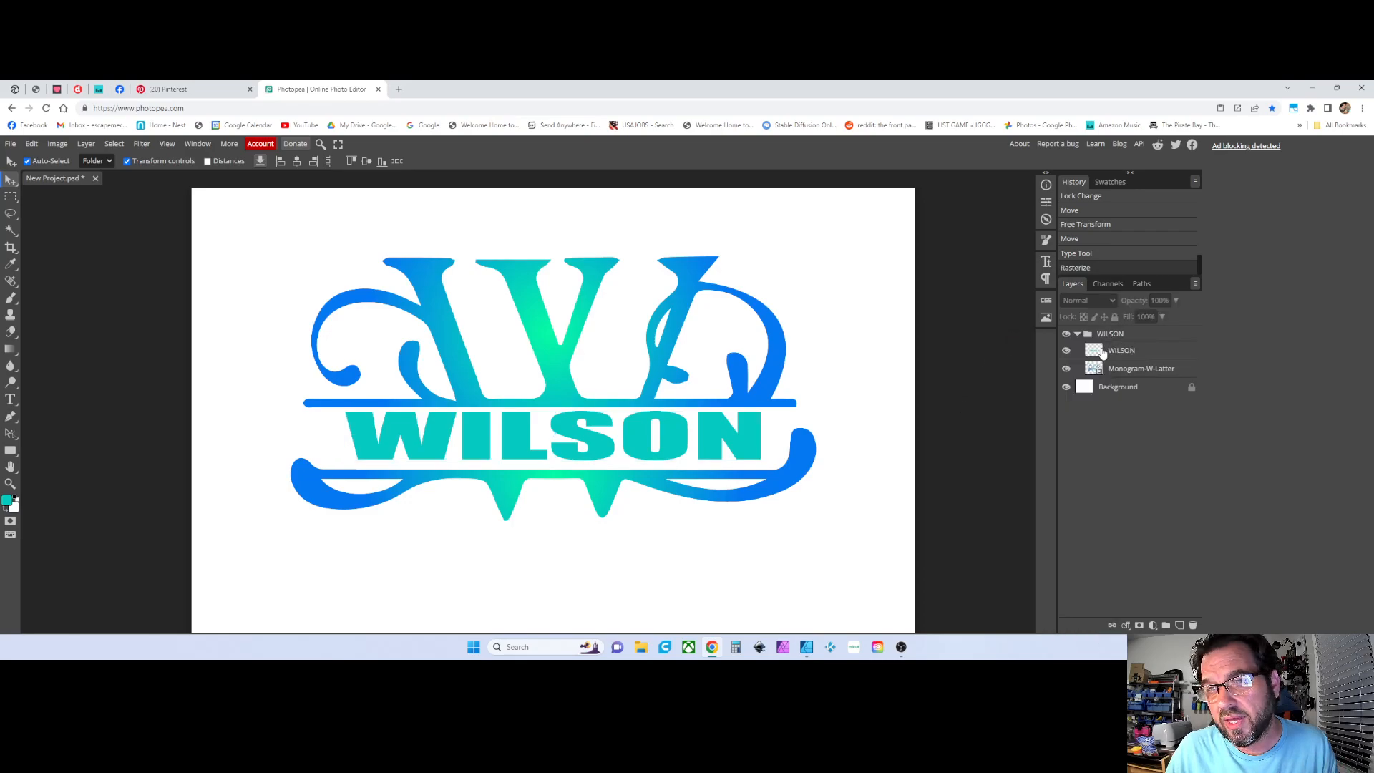
click(1067, 351)
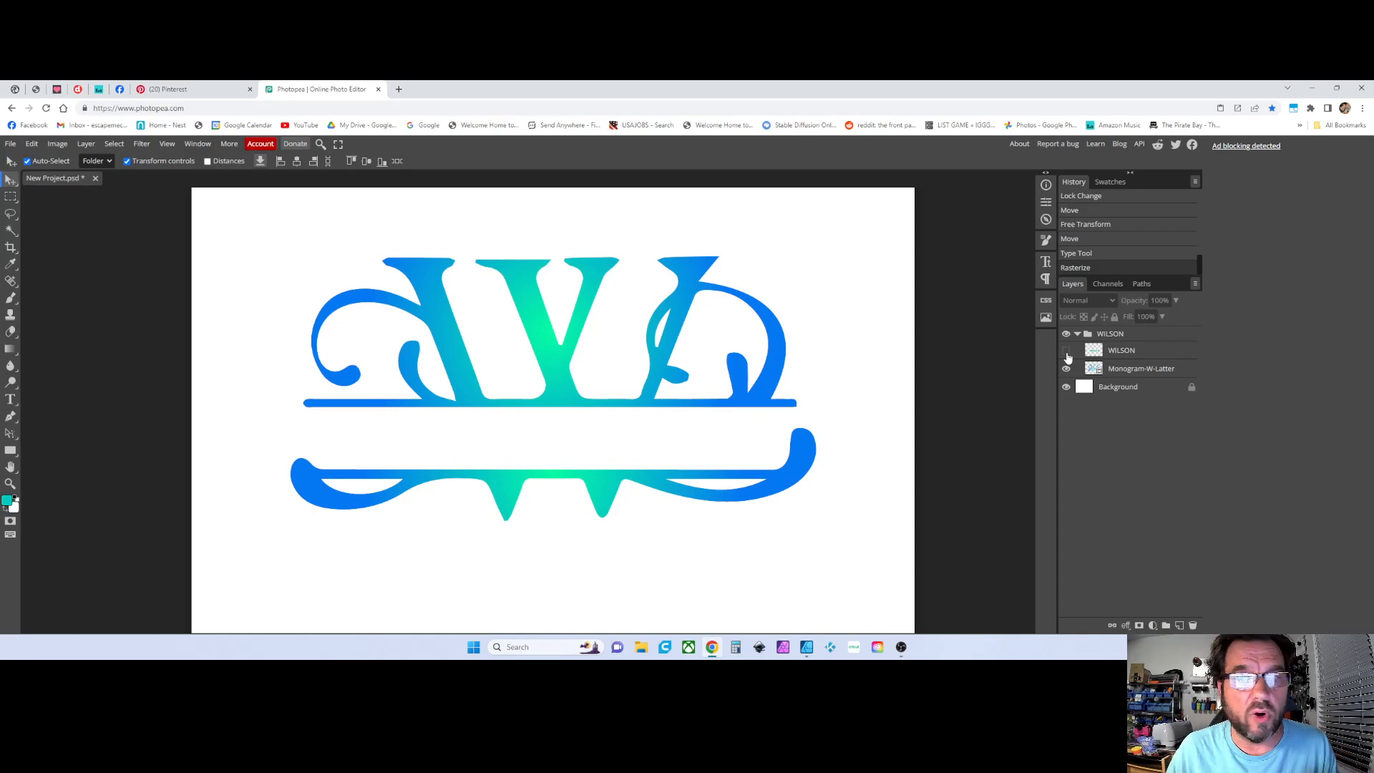
click(1067, 351)
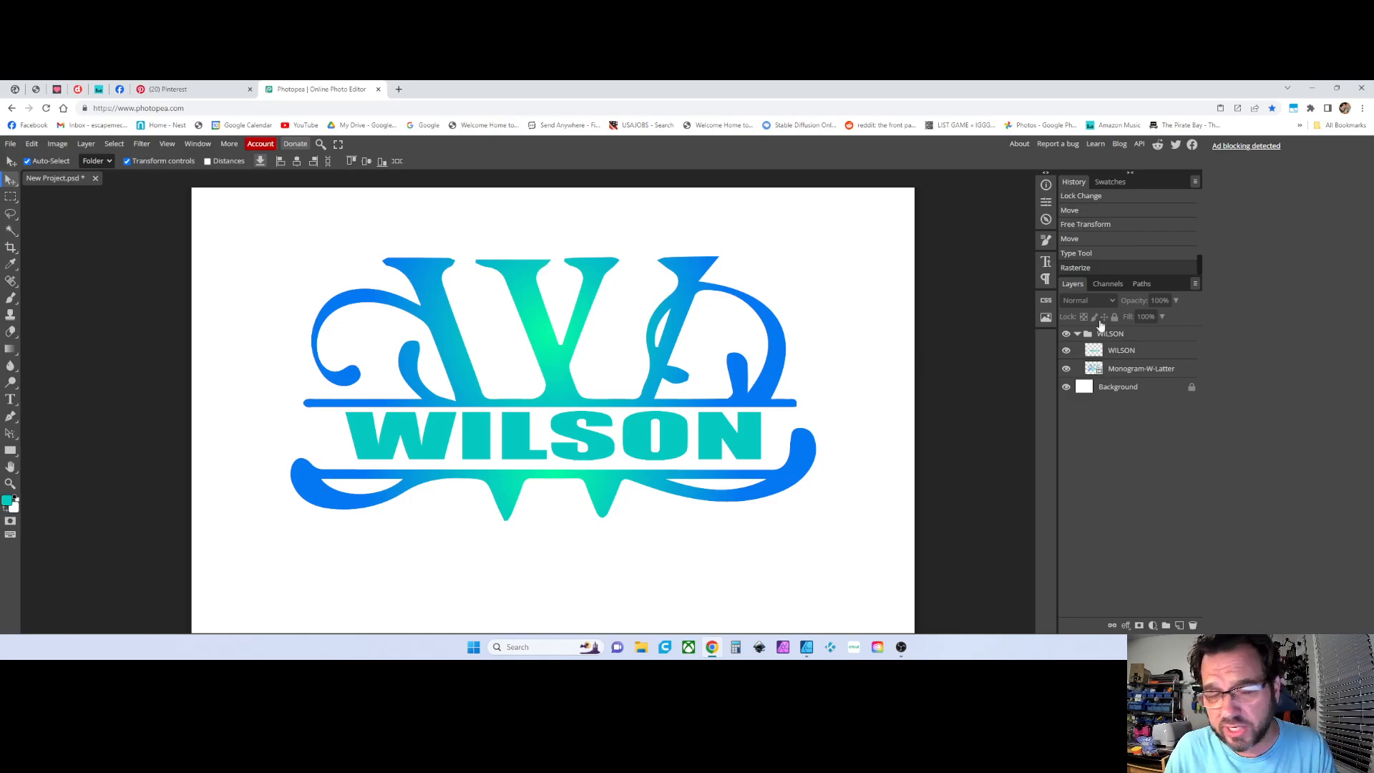
Open the Print dialog to preview the document, then close it
click(10, 144)
click(29, 318)
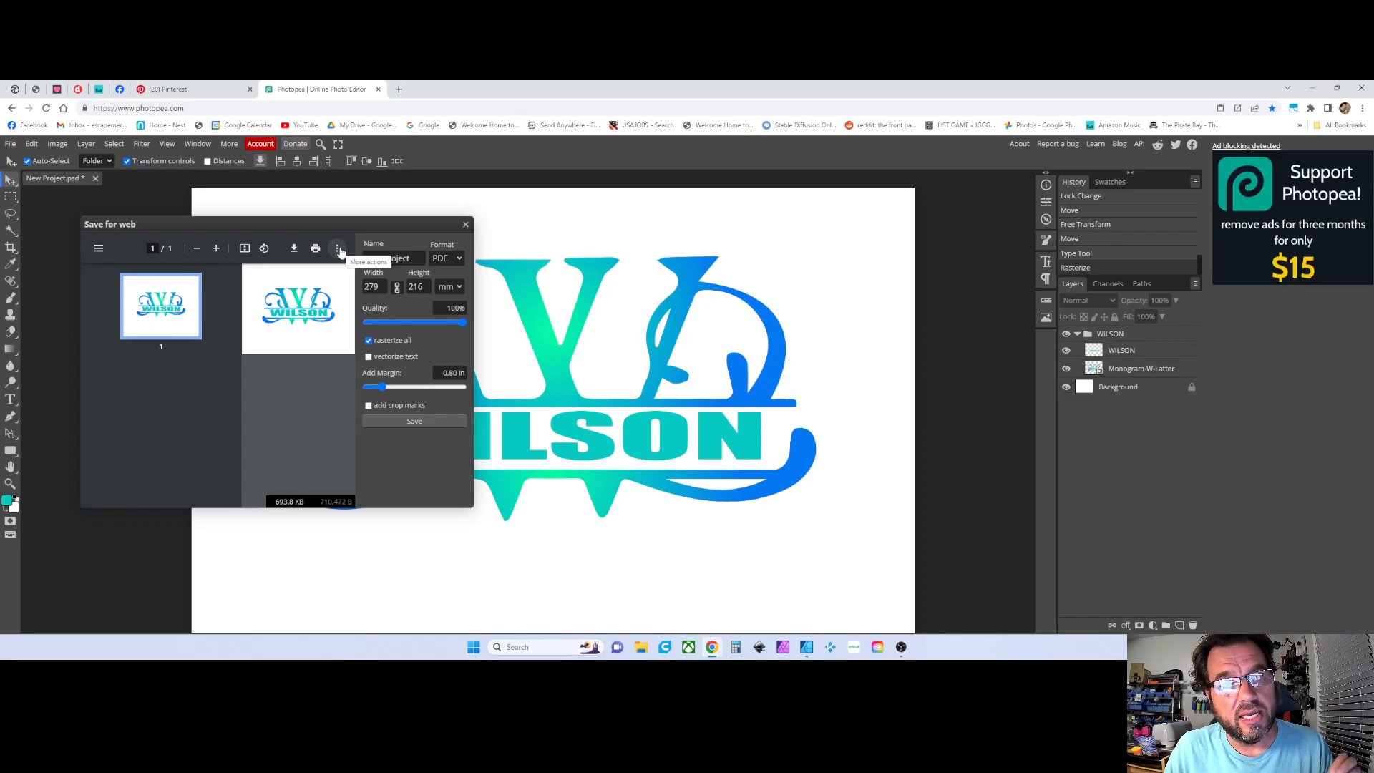
click(466, 225)
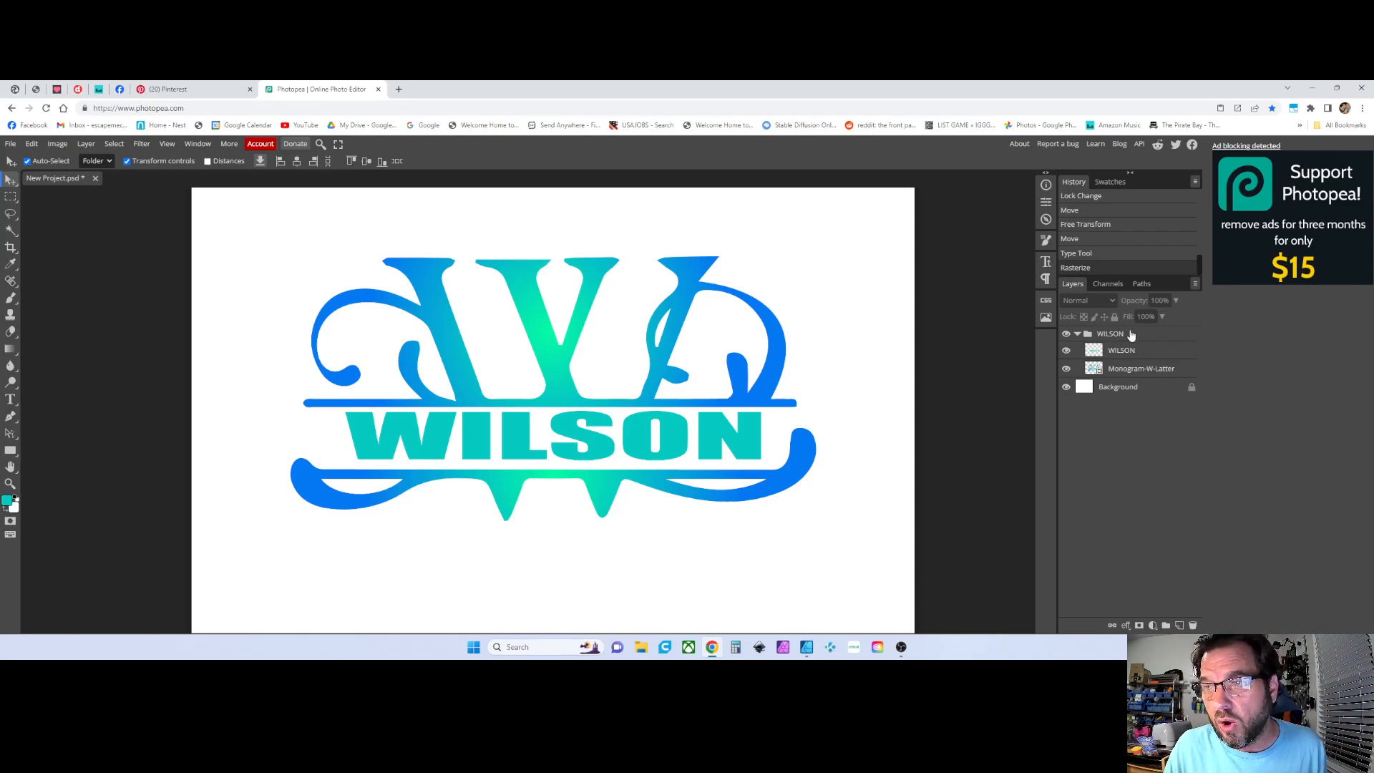
Collapse the WILSON folder, flip the whole group horizontally, and undo the flip
click(1093, 334)
click(1077, 335)
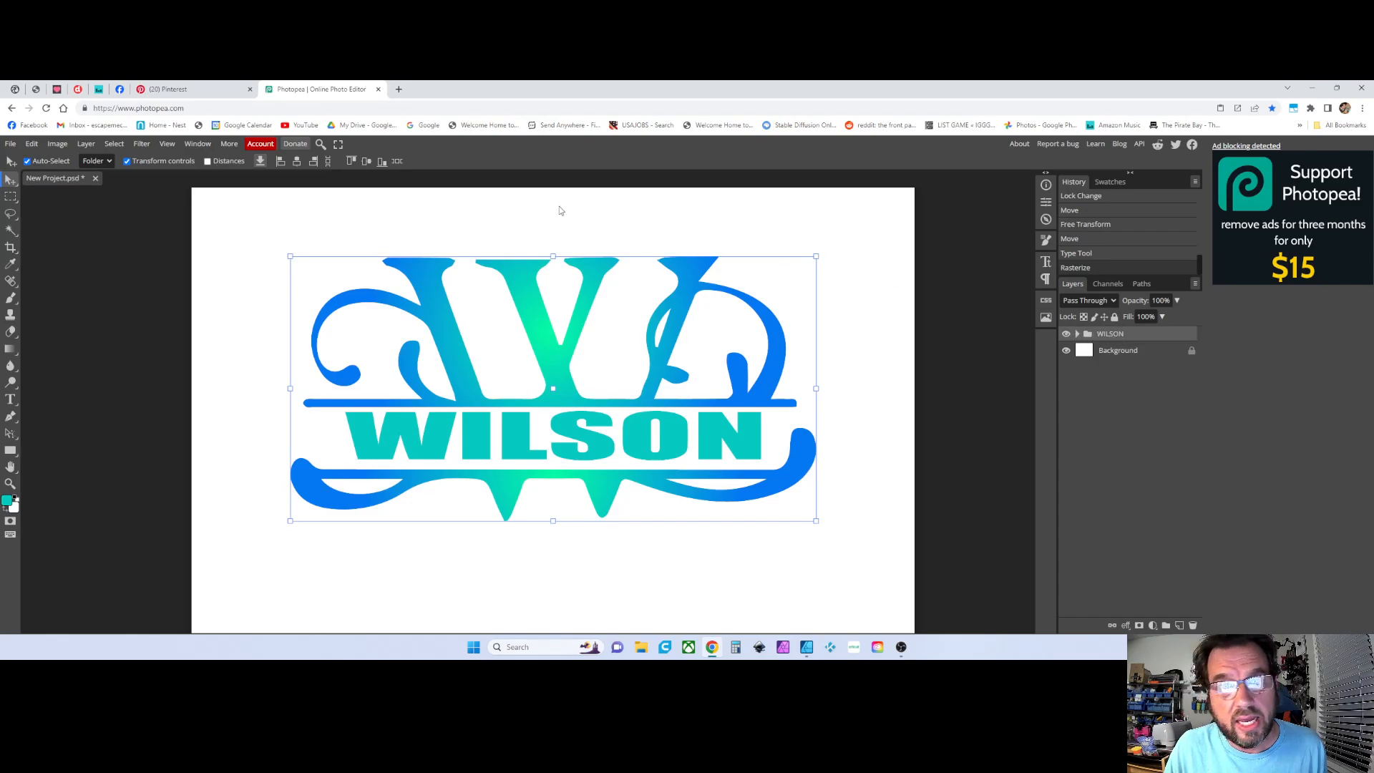
click(33, 144)
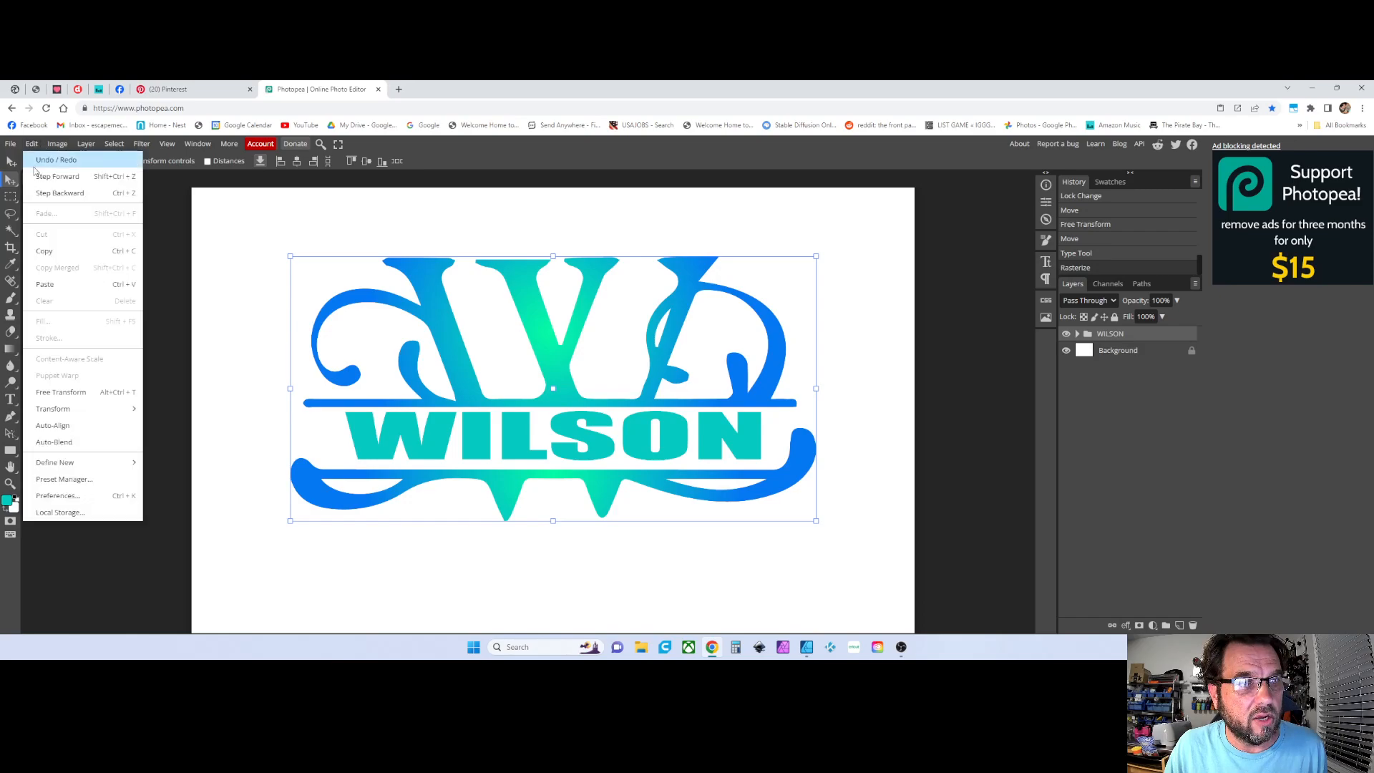
mouse_move(54, 417)
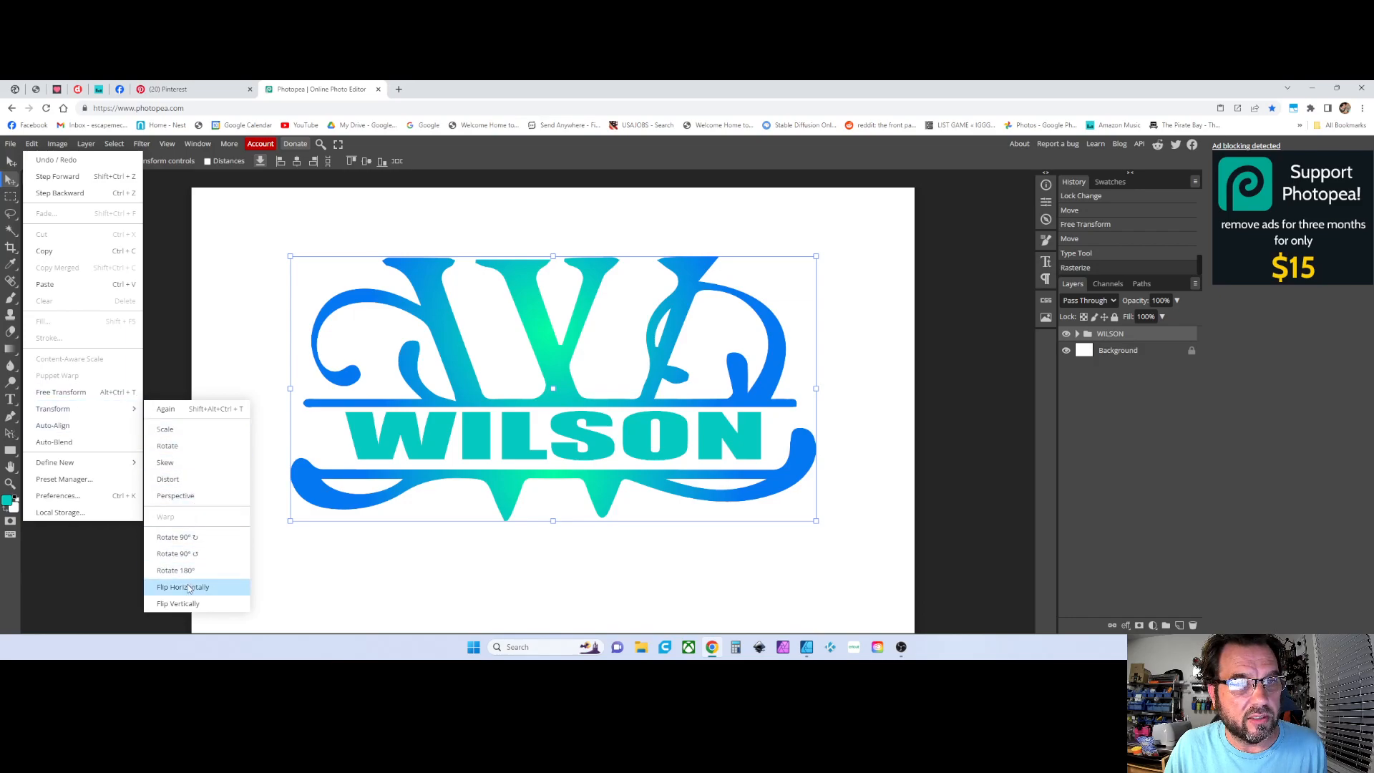
click(188, 589)
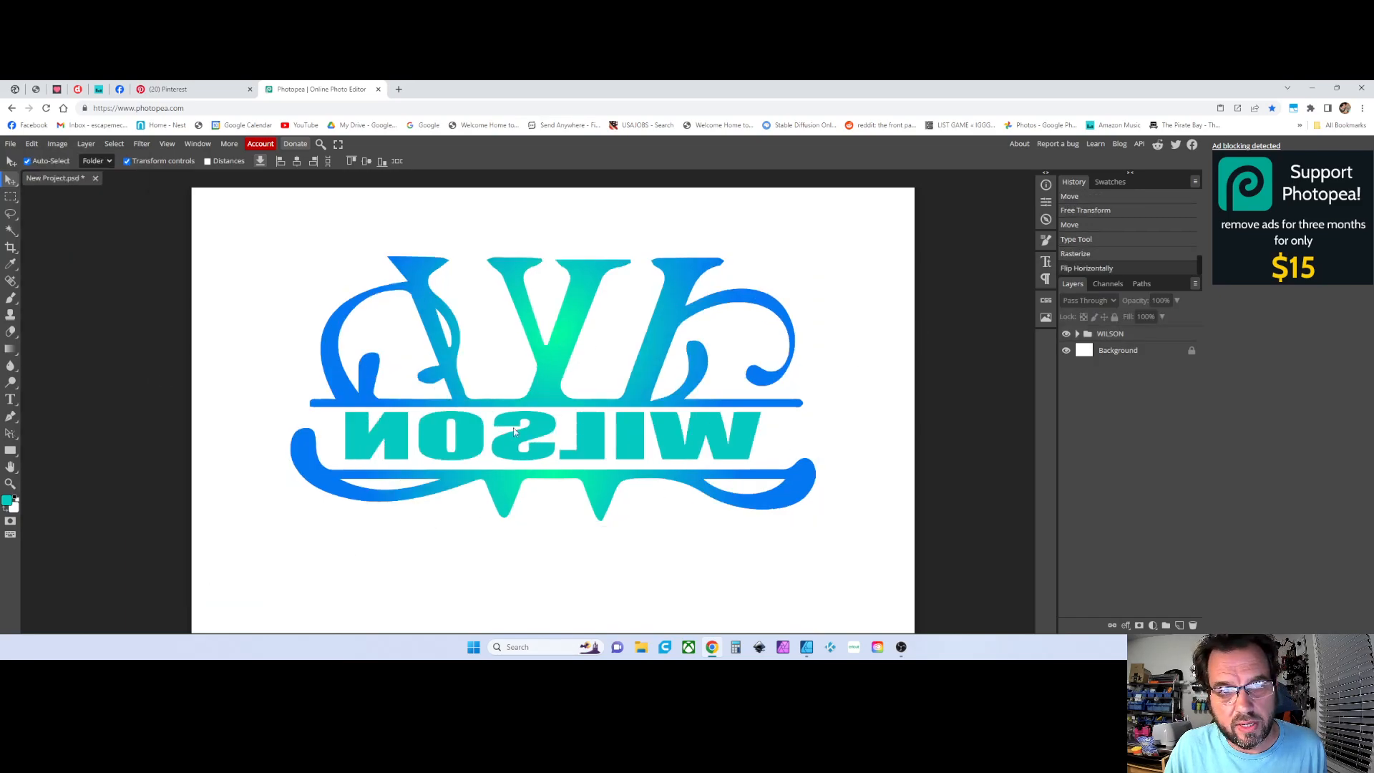
click(1099, 340)
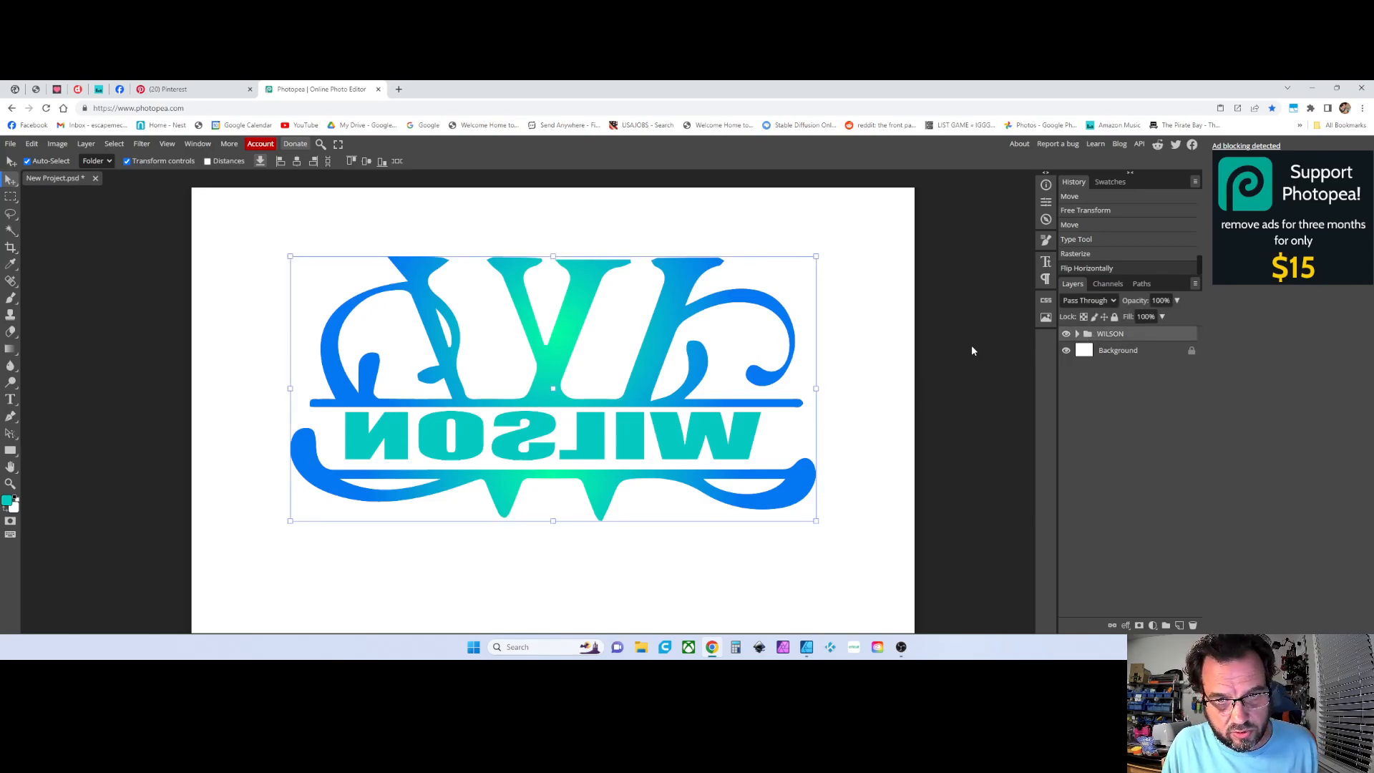
key(ctrl+z)
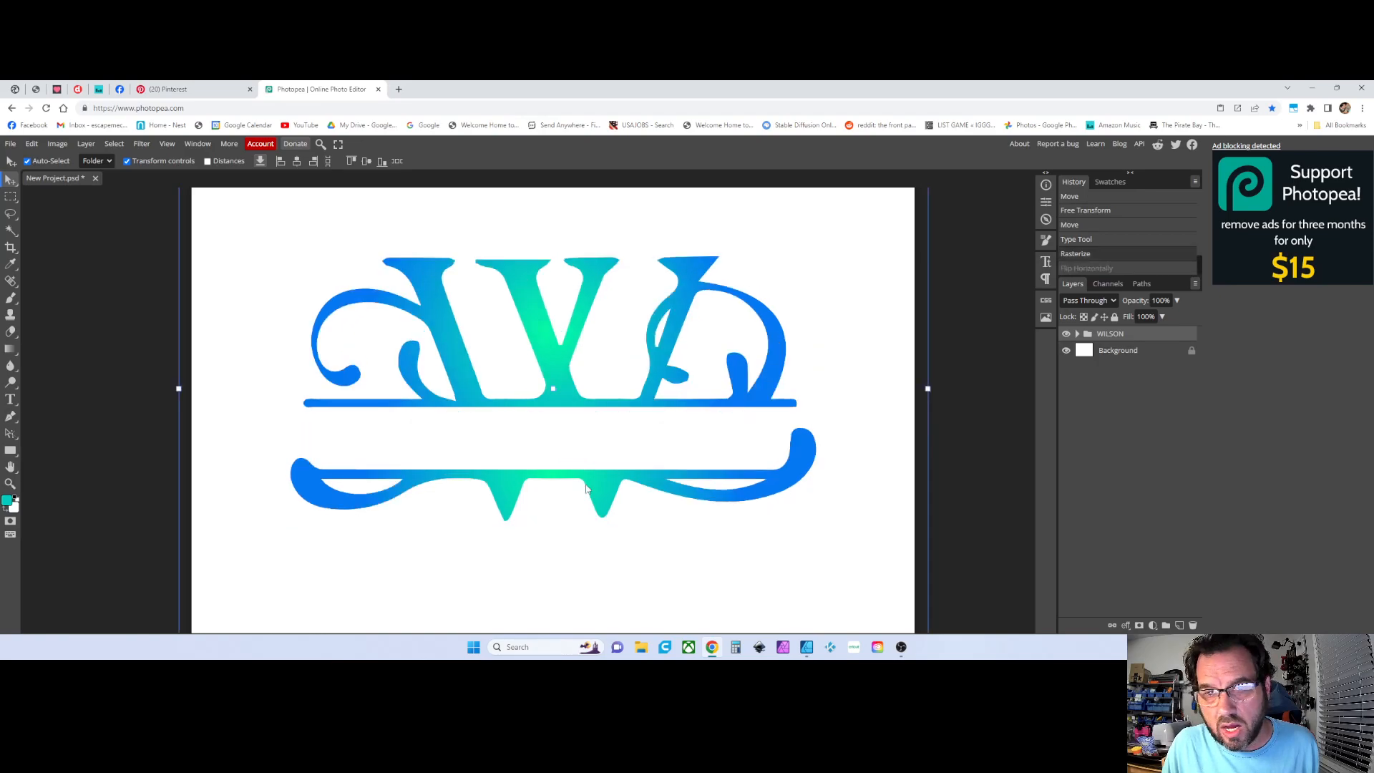
Expand the WILSON folder and make the WILSON text layer visible again
click(971, 454)
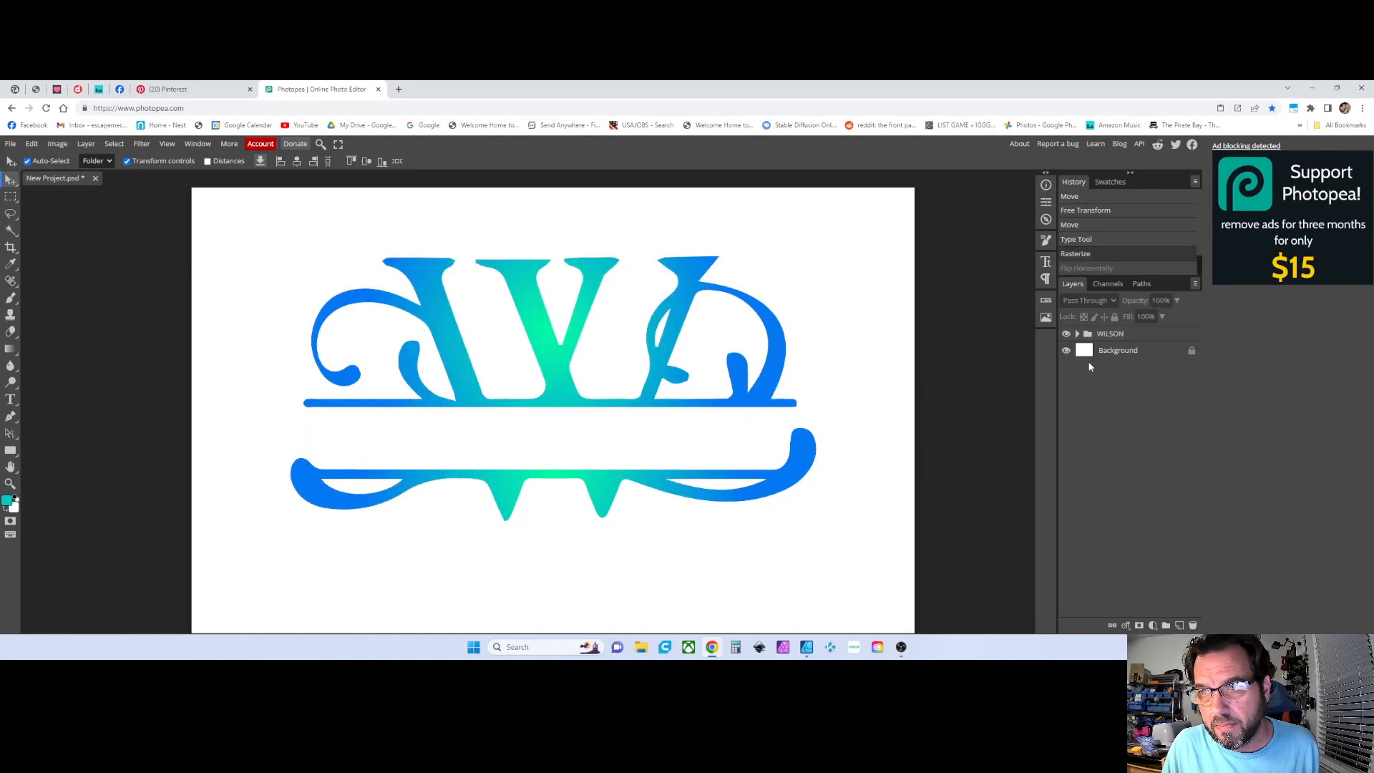
click(1085, 333)
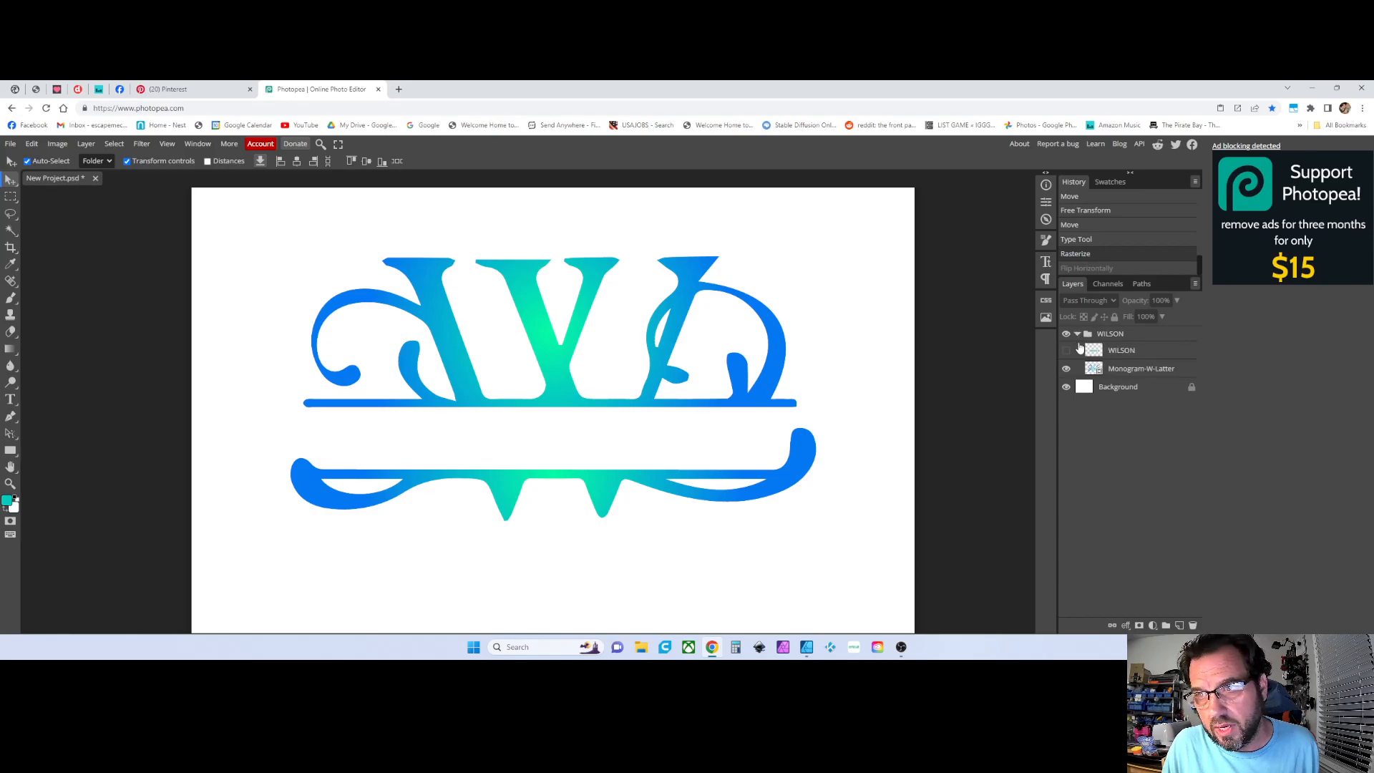
click(1066, 351)
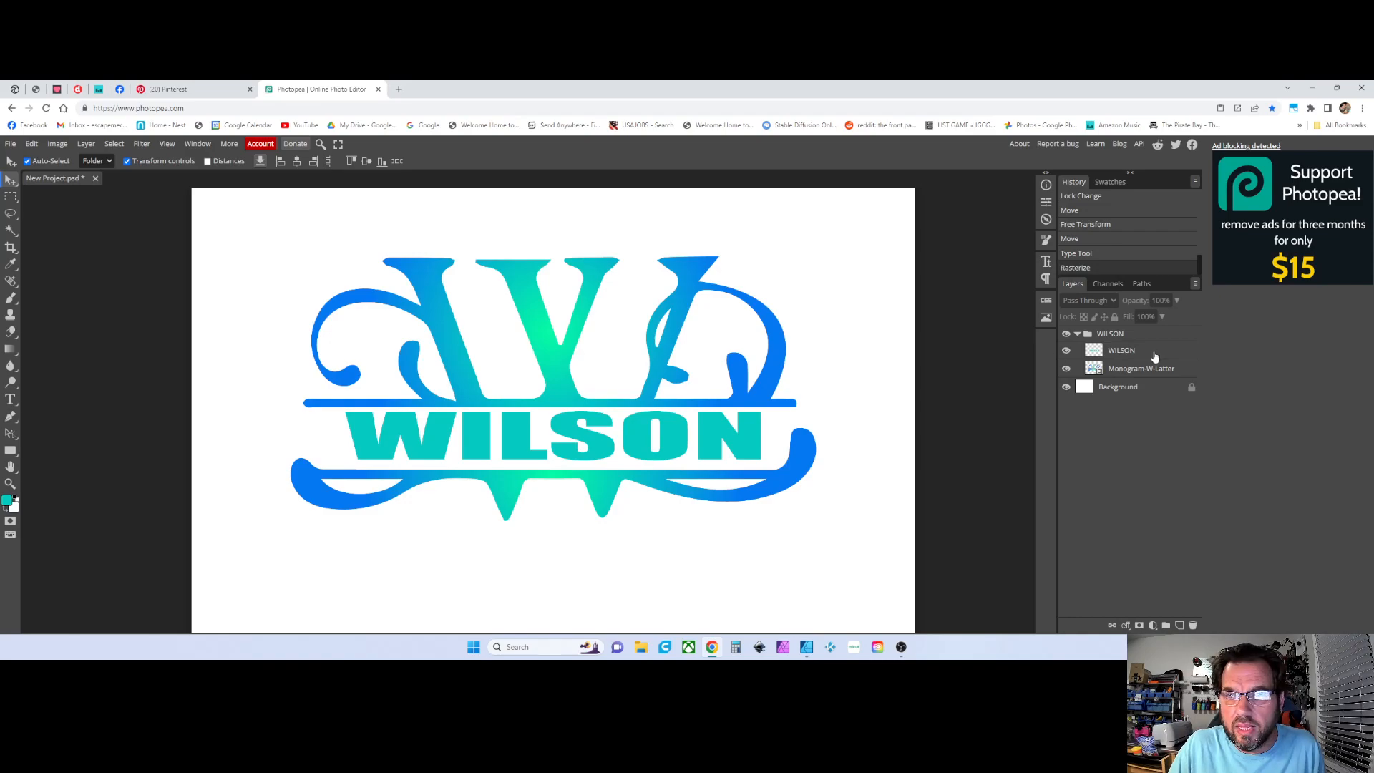
Flip the WILSON text layer horizontally and undo the flip
click(1121, 350)
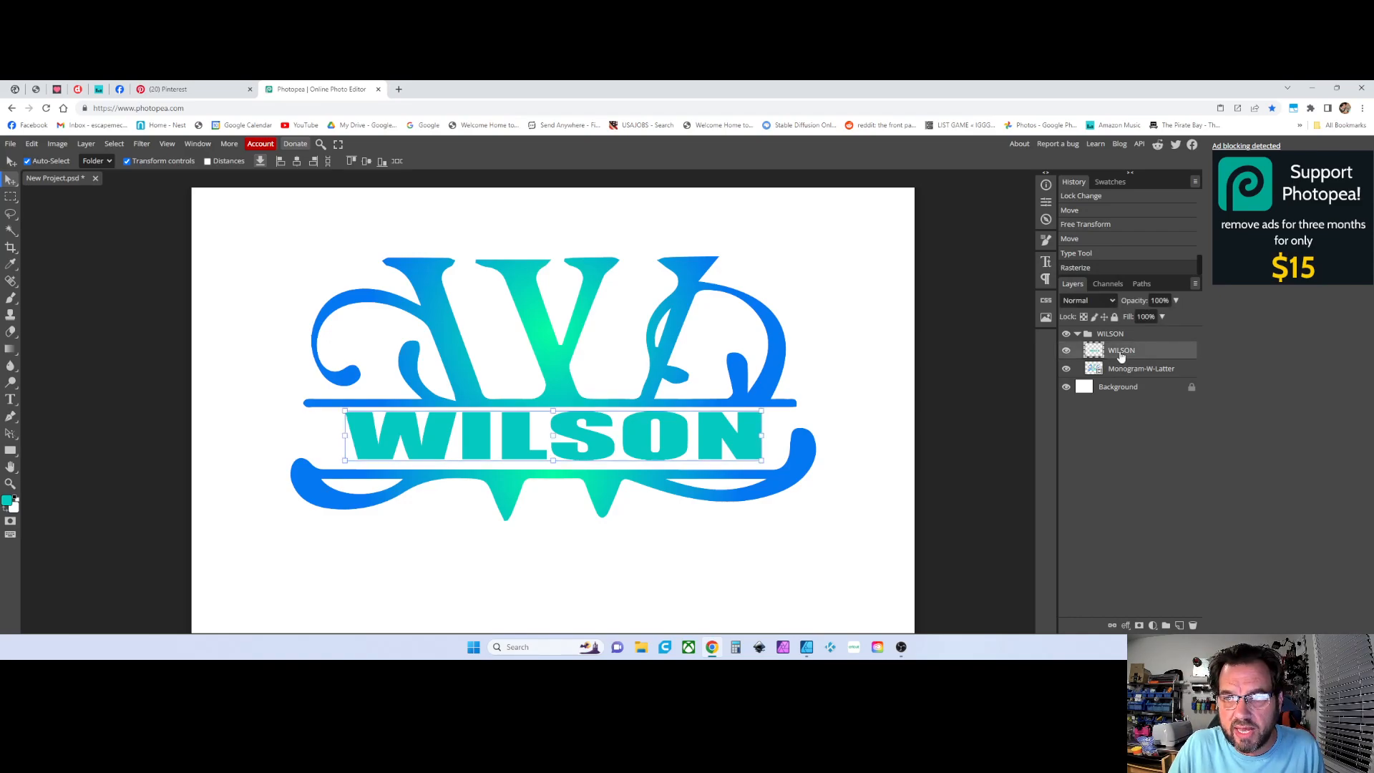
click(31, 143)
mouse_move(41, 413)
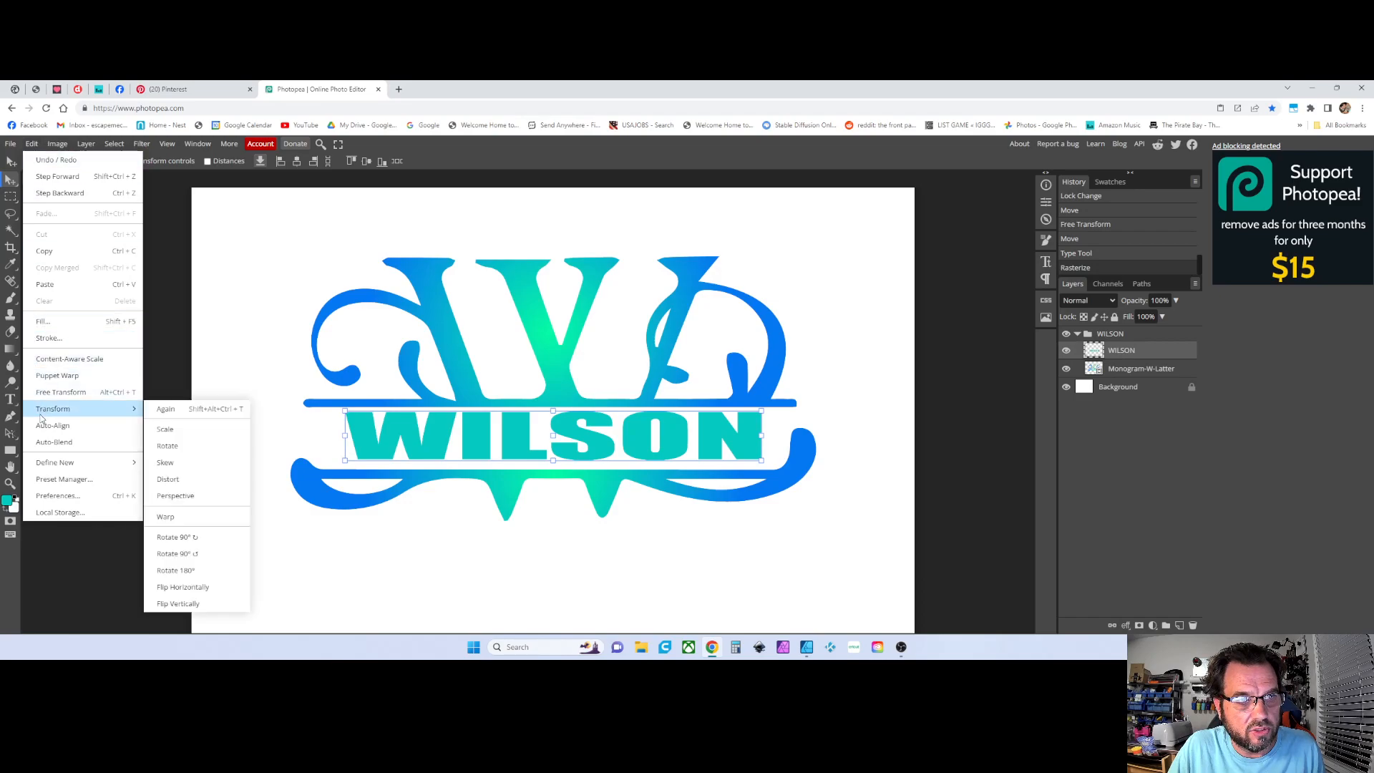
click(182, 587)
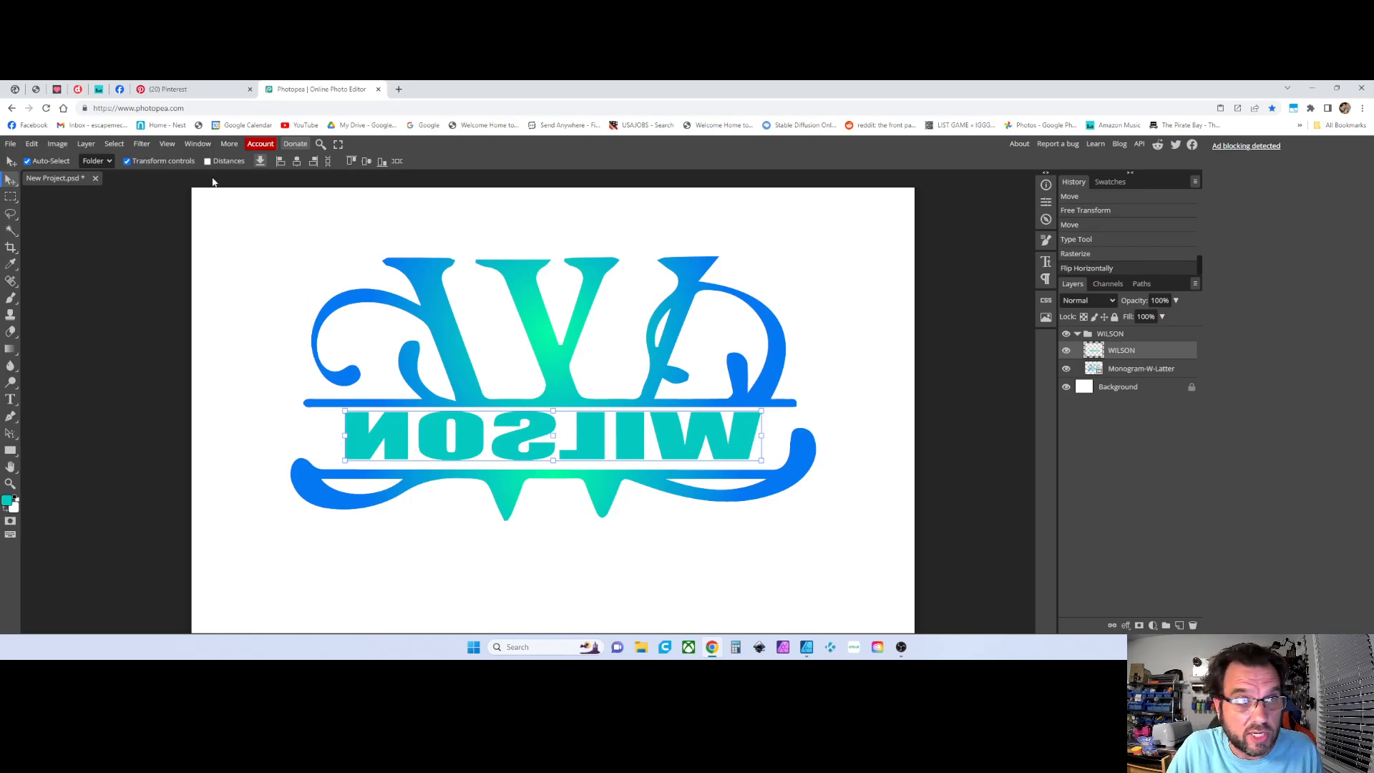
key(ctrl+z)
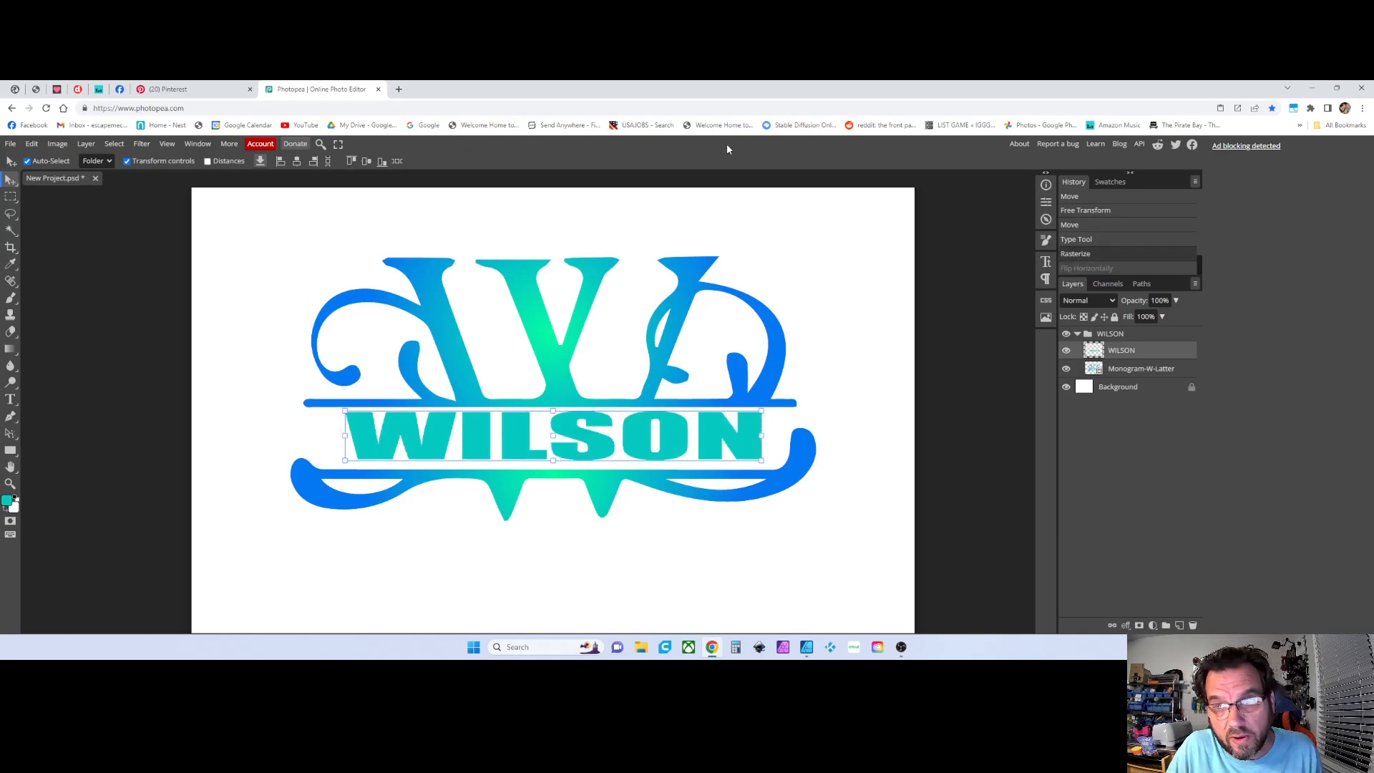
click(1095, 335)
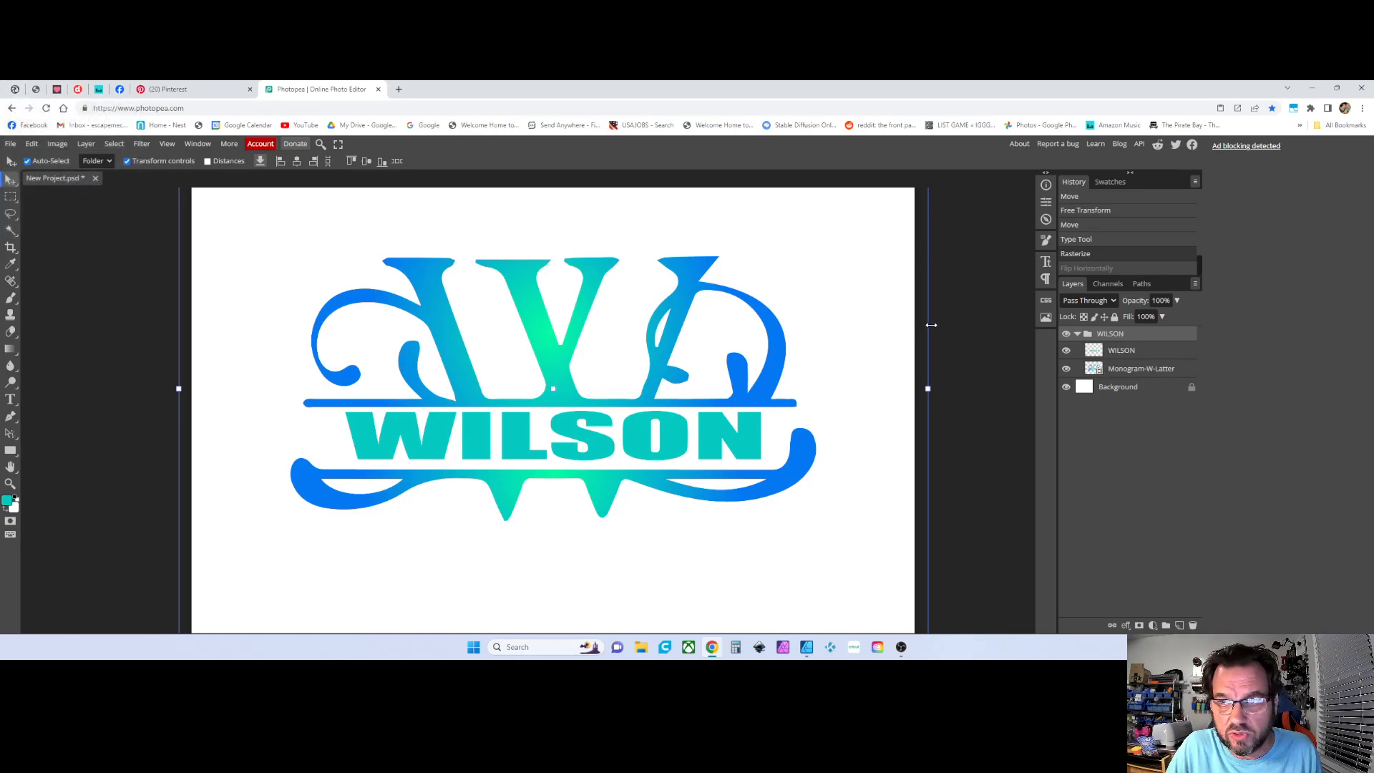
click(32, 143)
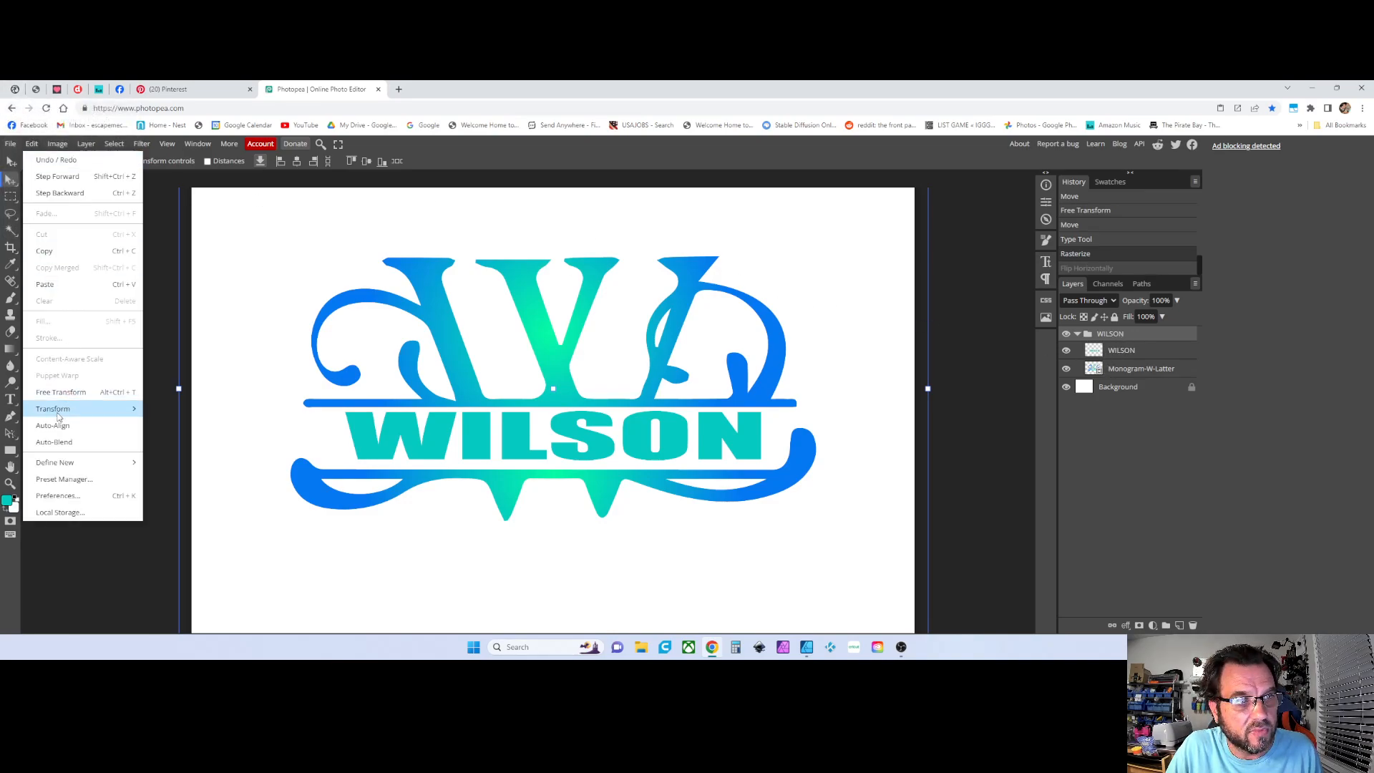
mouse_move(63, 412)
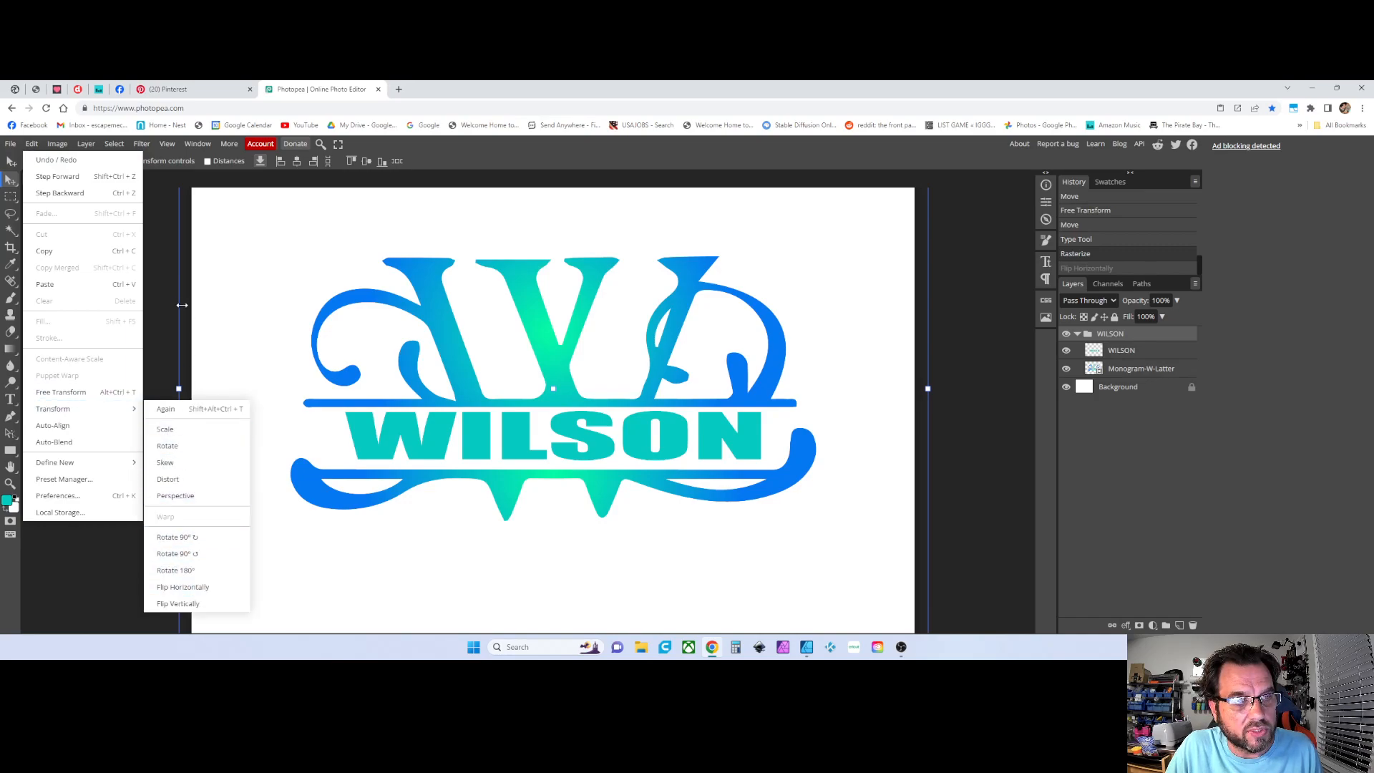
click(157, 288)
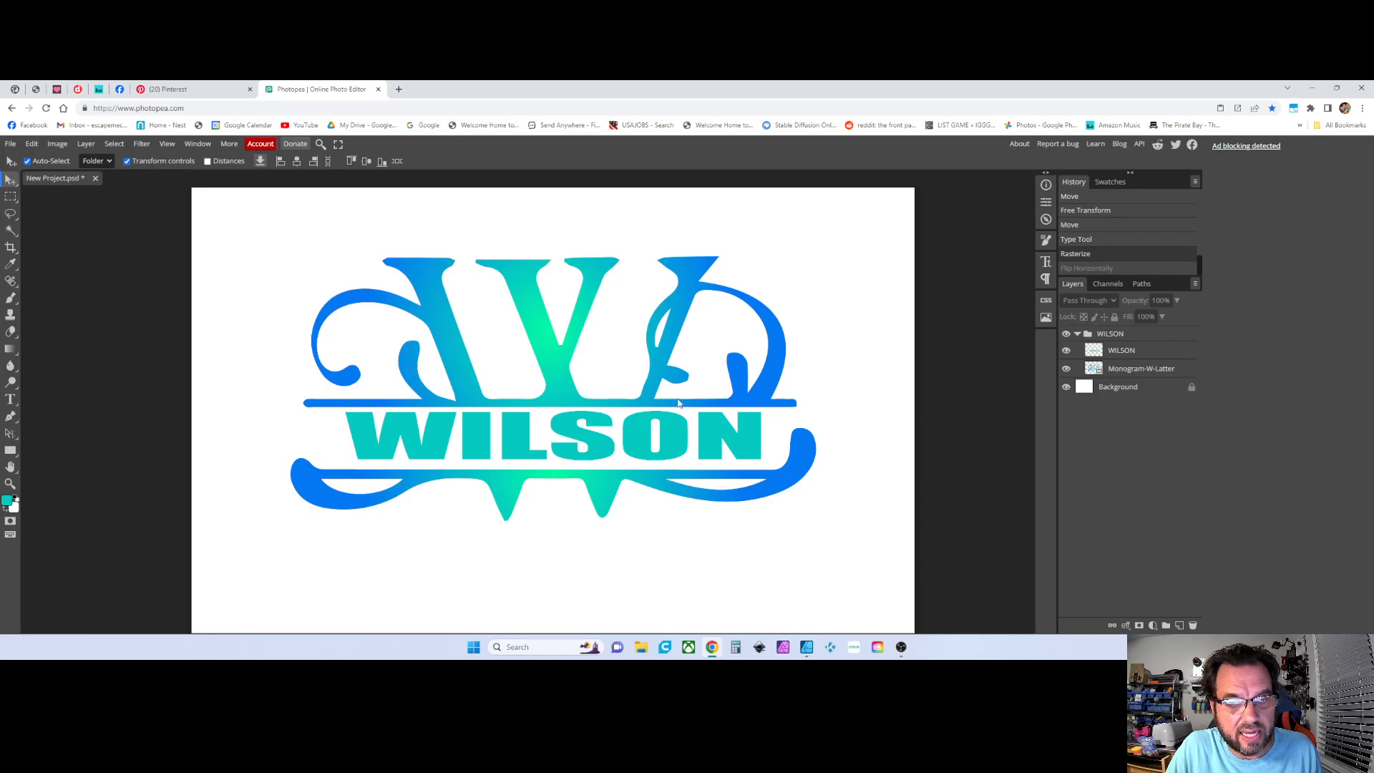
Open the Print dialog and switch the page size units to inches
click(10, 144)
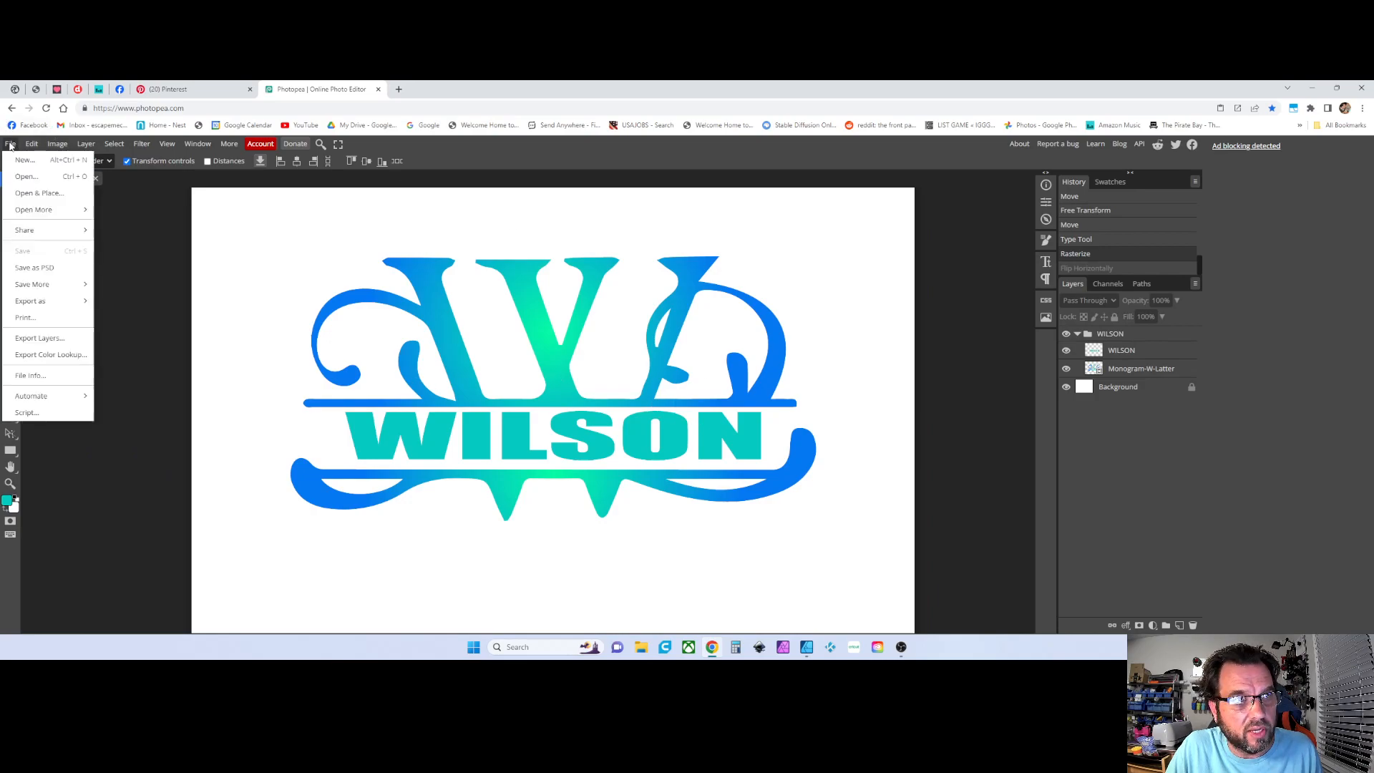
click(19, 319)
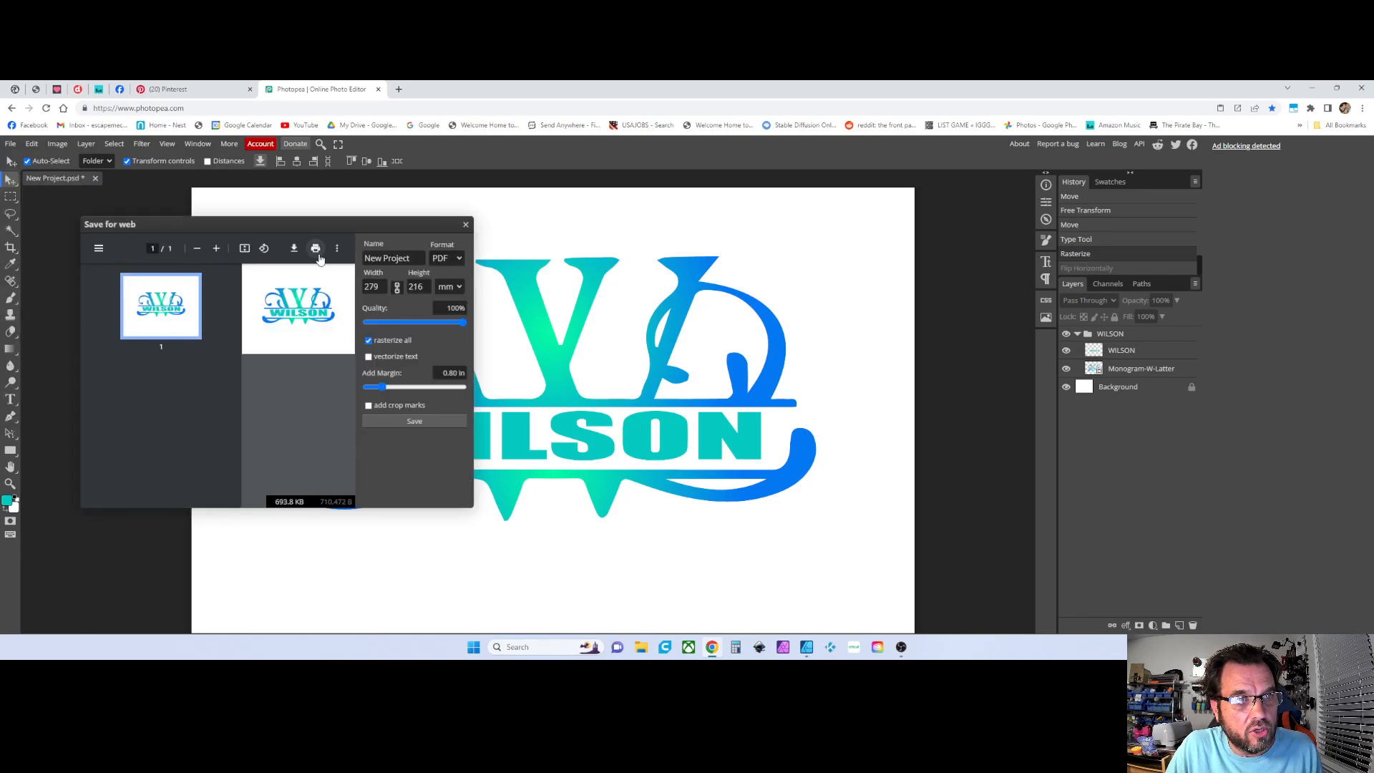
click(447, 288)
click(444, 348)
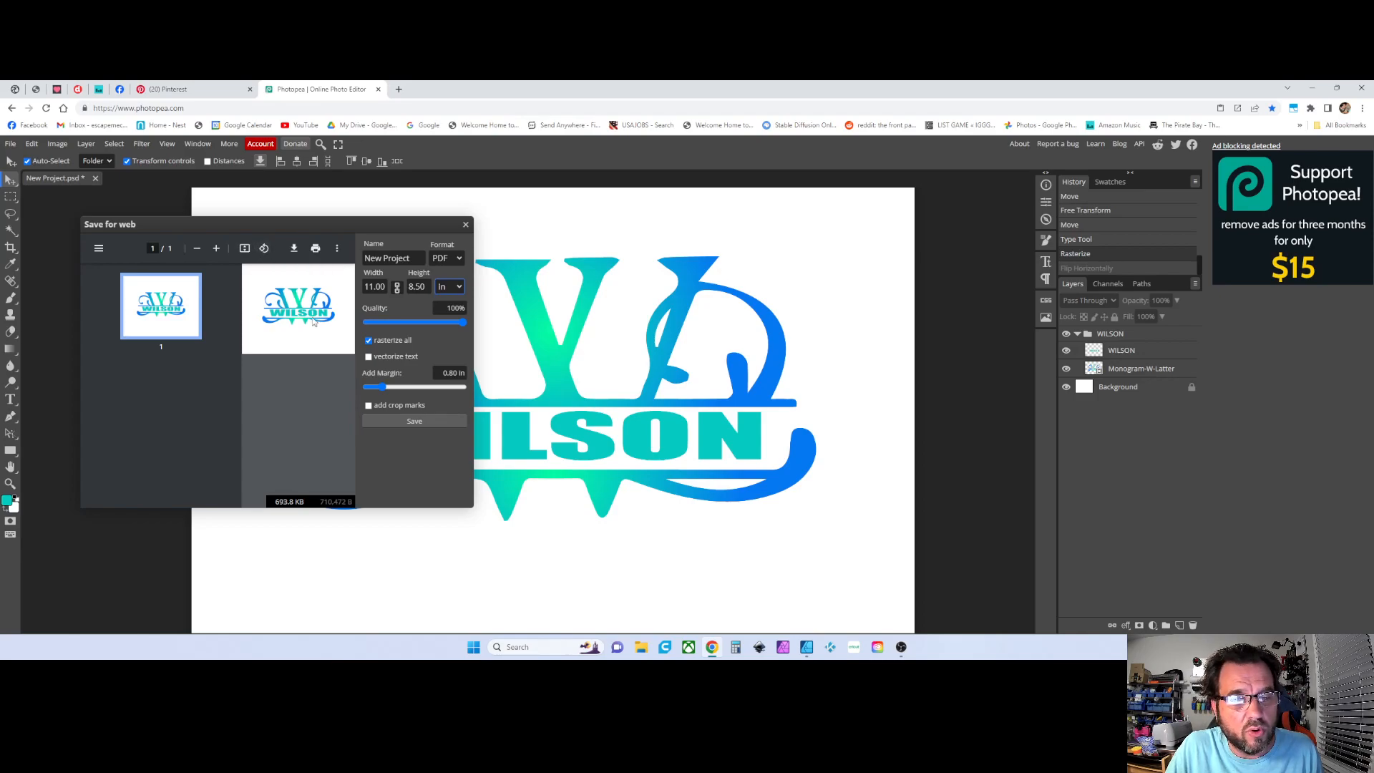
Print the monogram from the Save for web dialog to the Sawgrass Print Manager destination
click(315, 249)
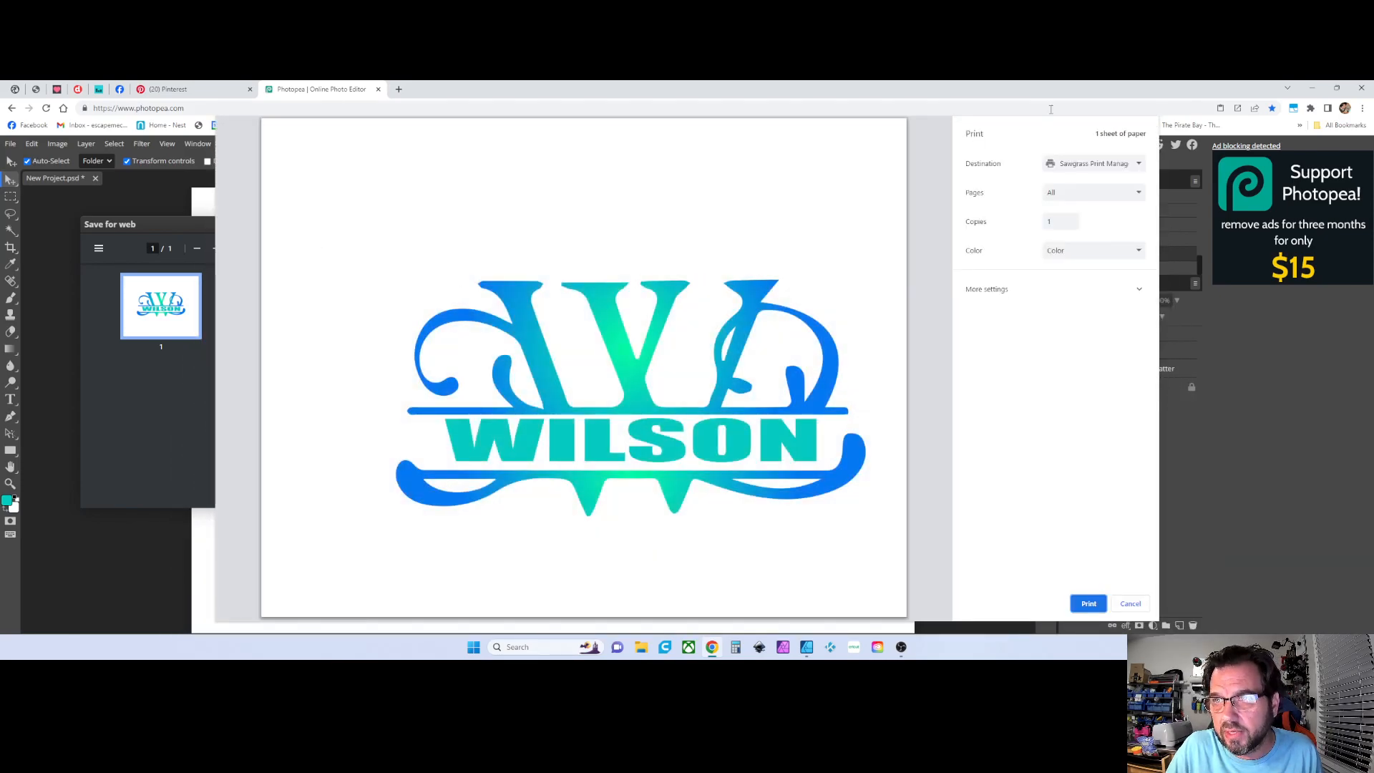
click(1087, 603)
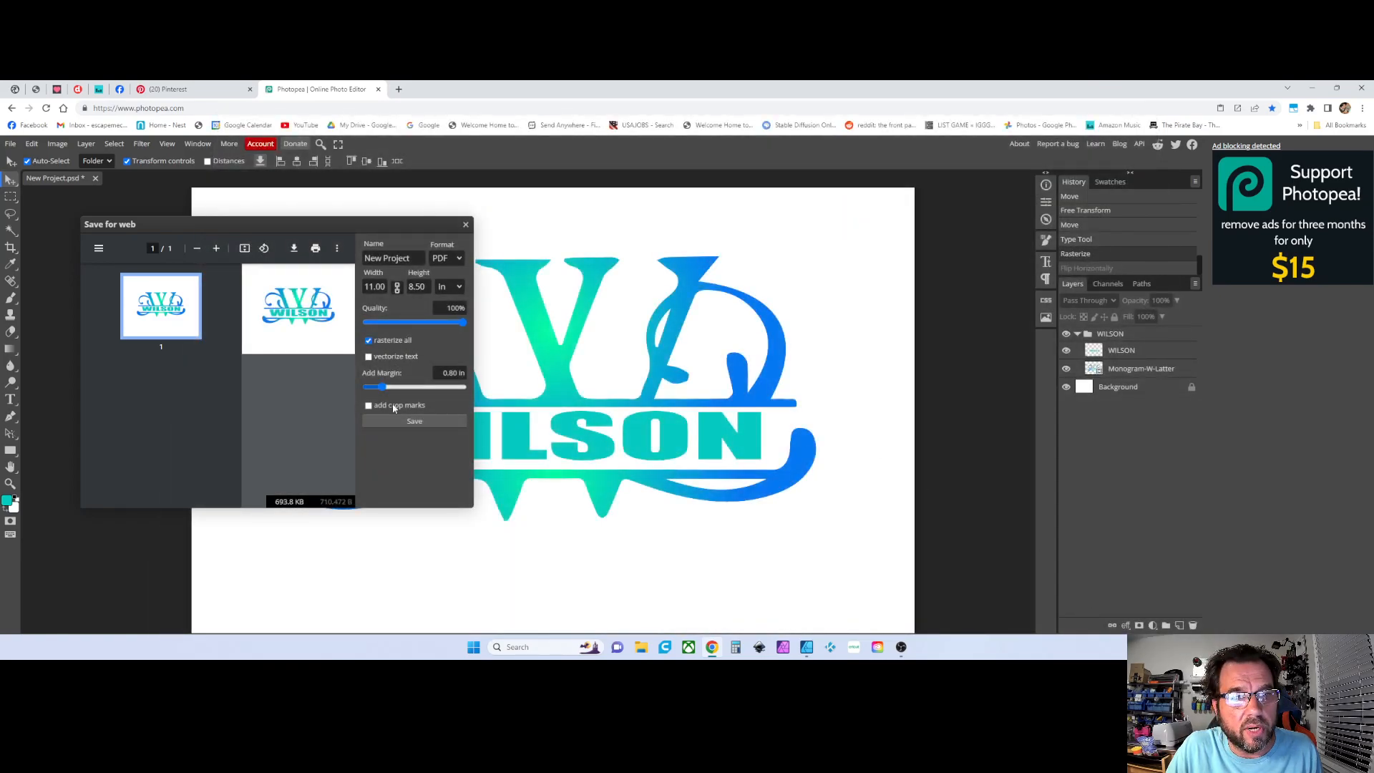
Reopen the print dialog, expand its more settings, and cancel printing
click(316, 248)
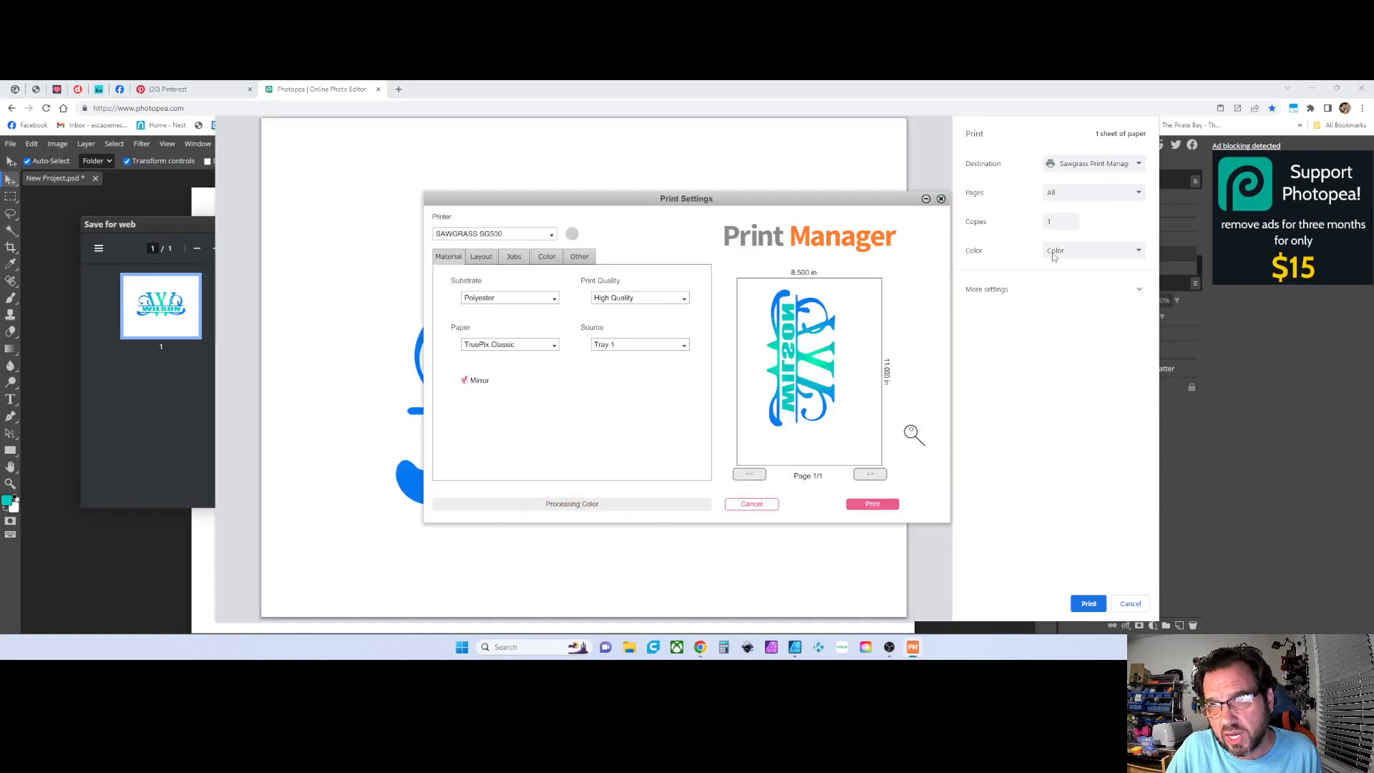
click(1067, 287)
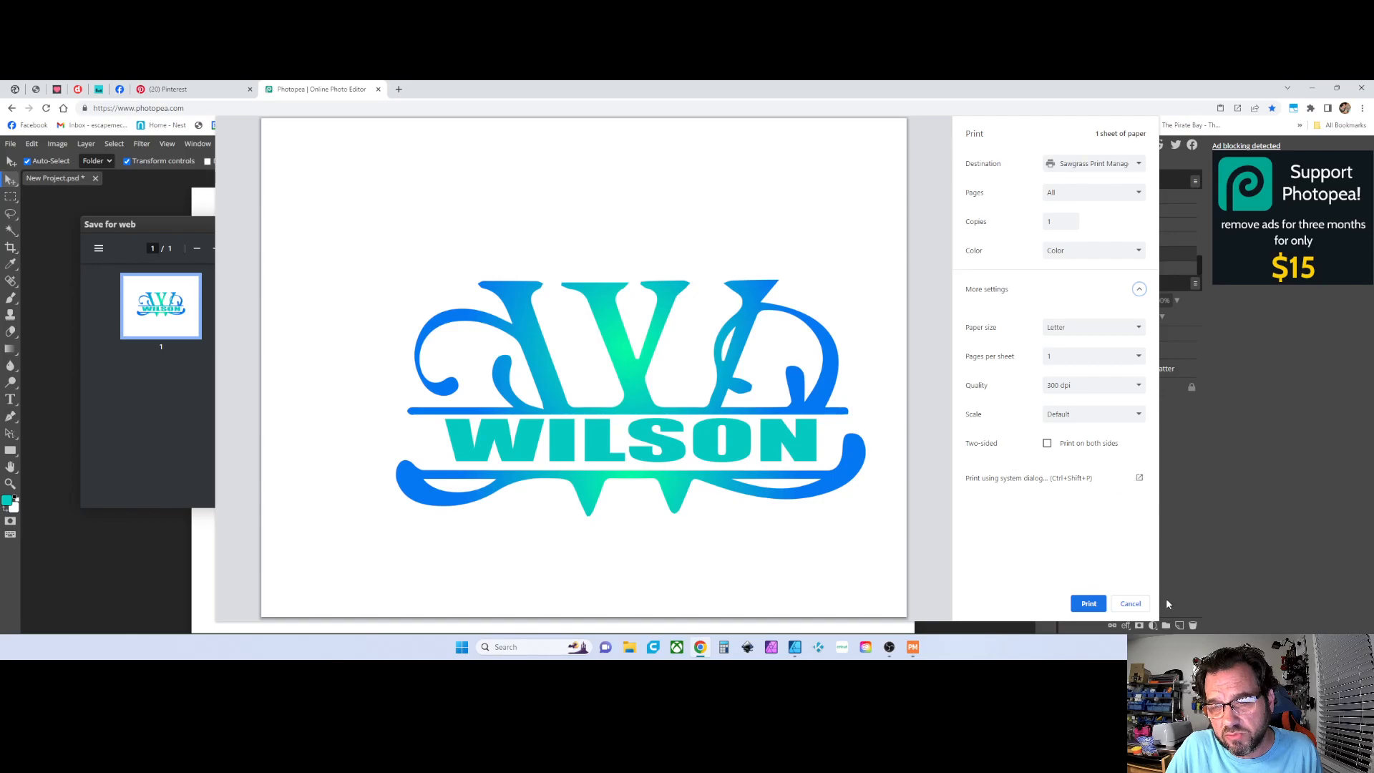
click(1130, 605)
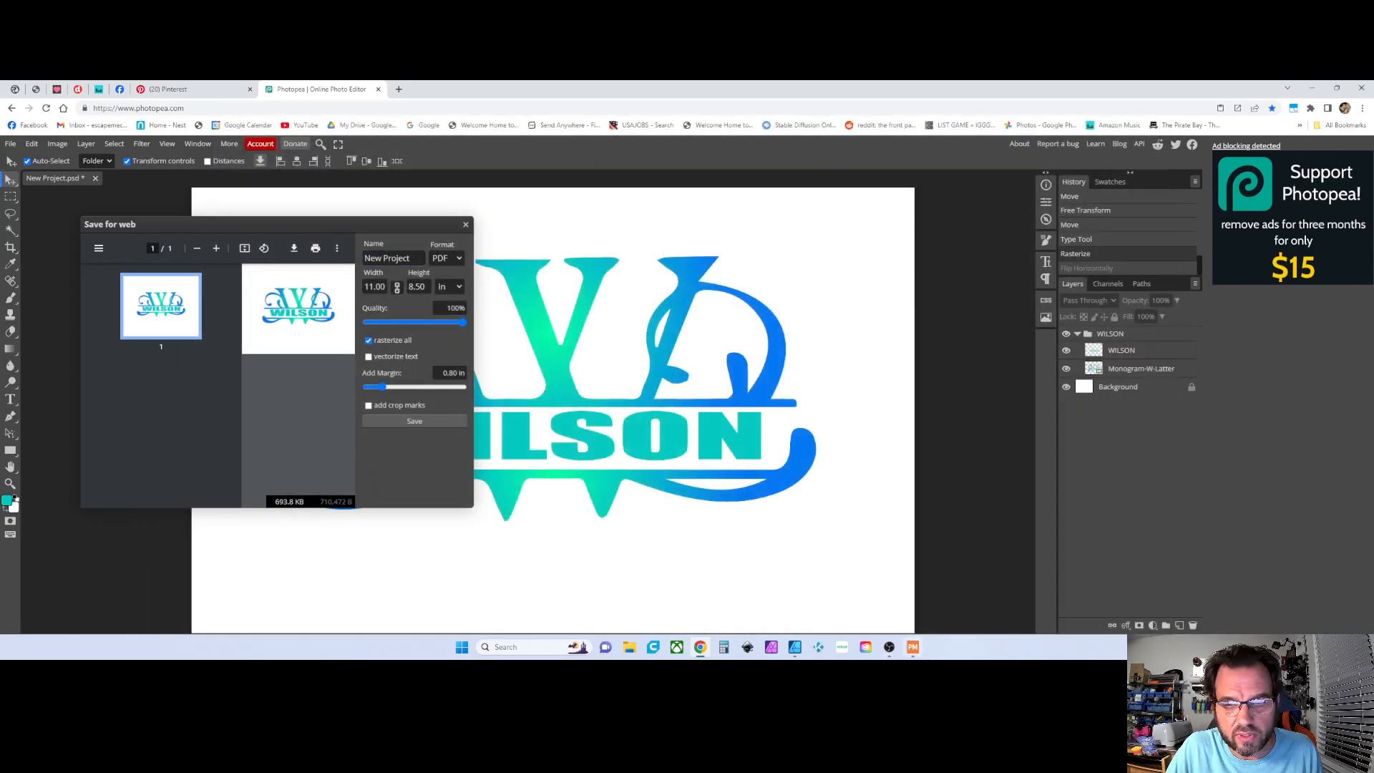
In Print Manager, turn the Mirror option off and back on, then cancel the print job
click(912, 648)
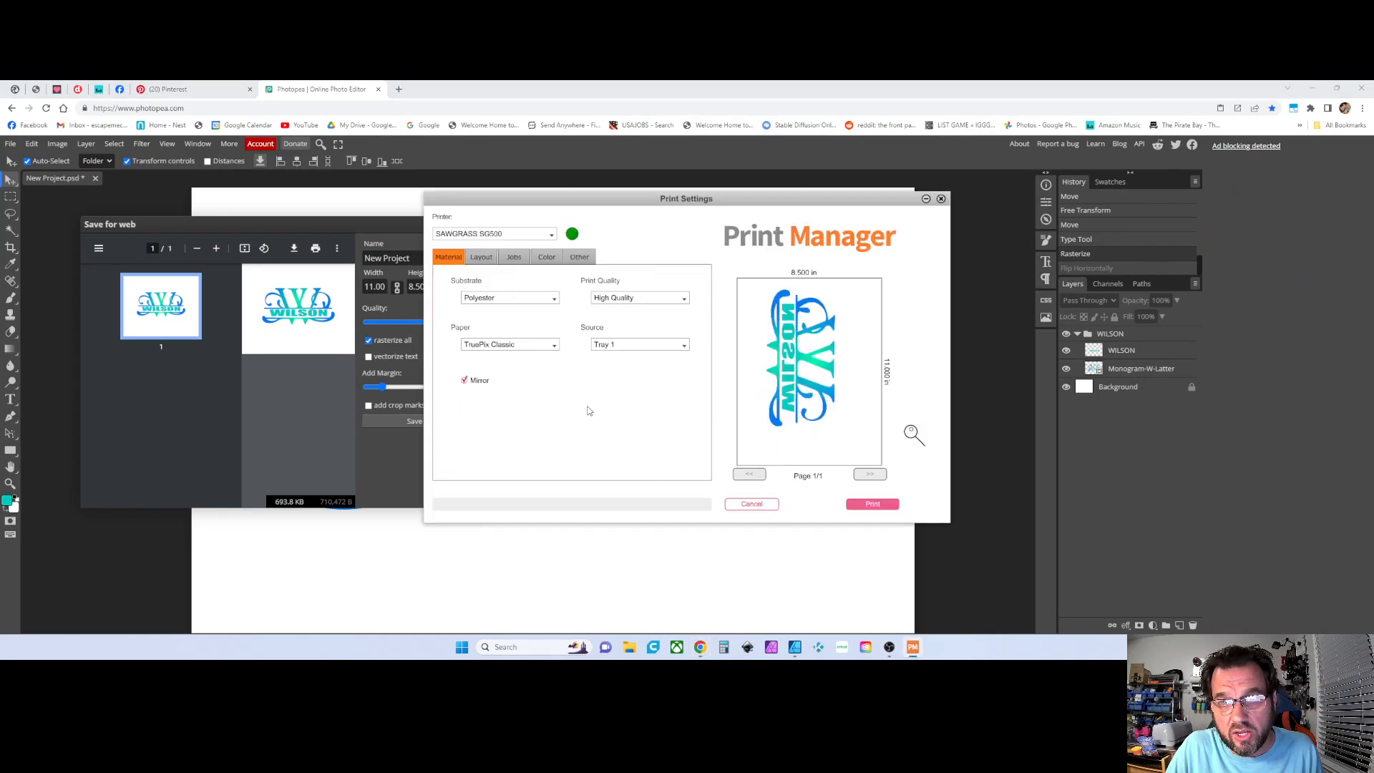
click(464, 382)
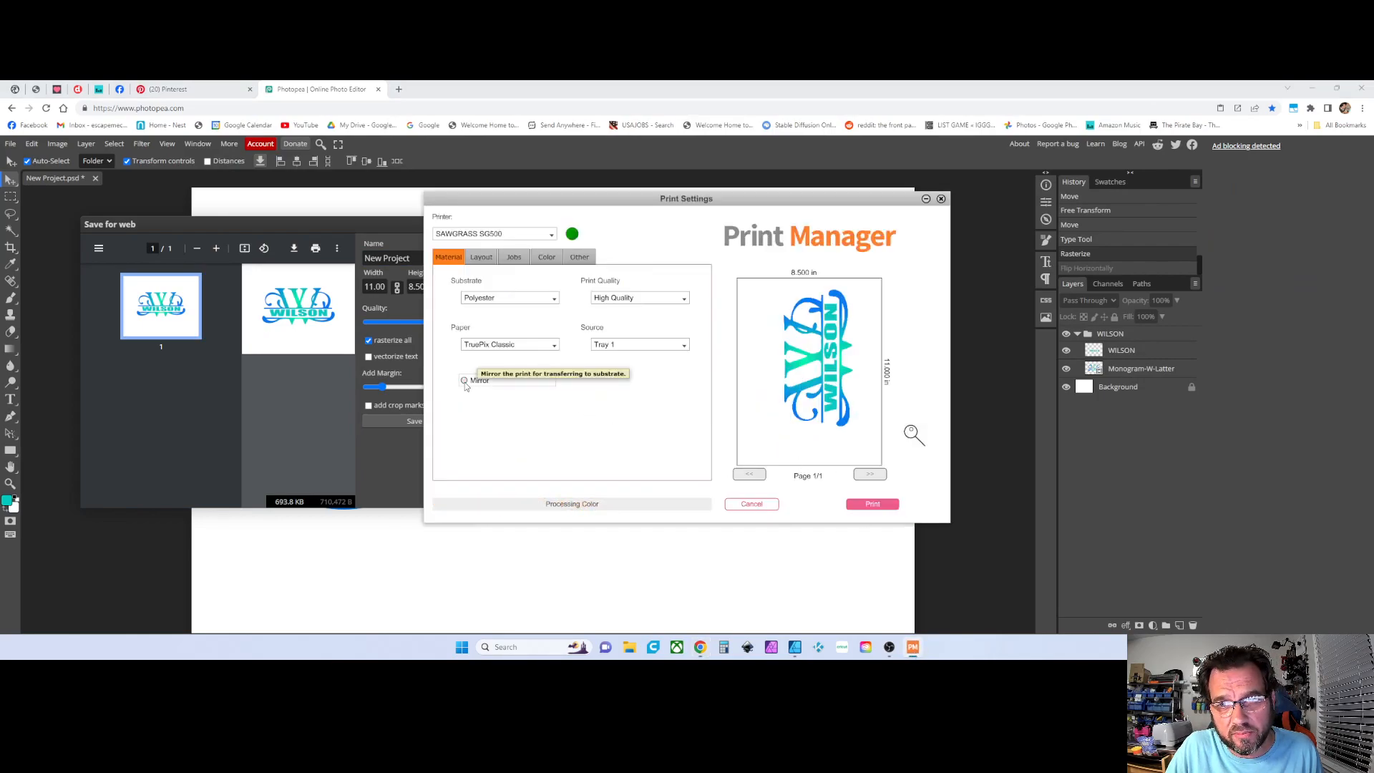
click(465, 380)
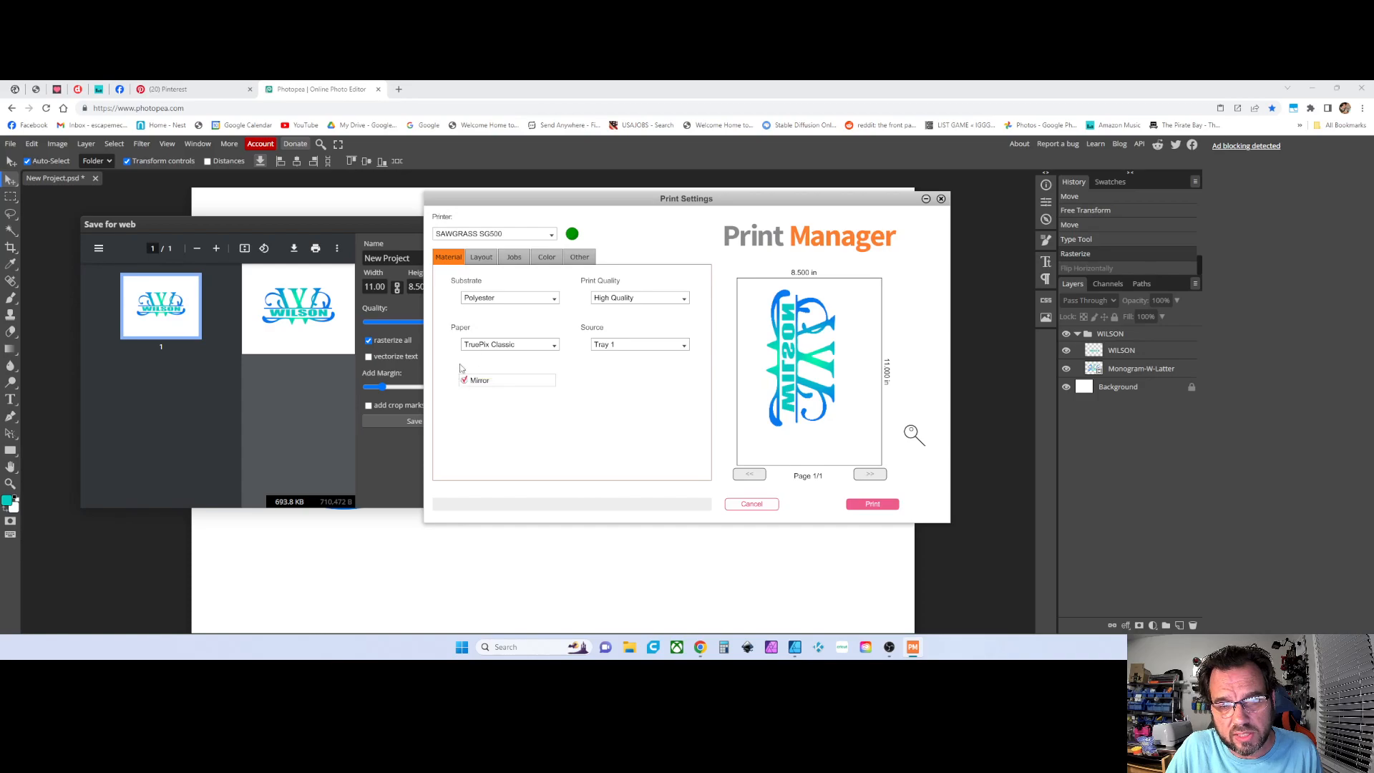
click(752, 504)
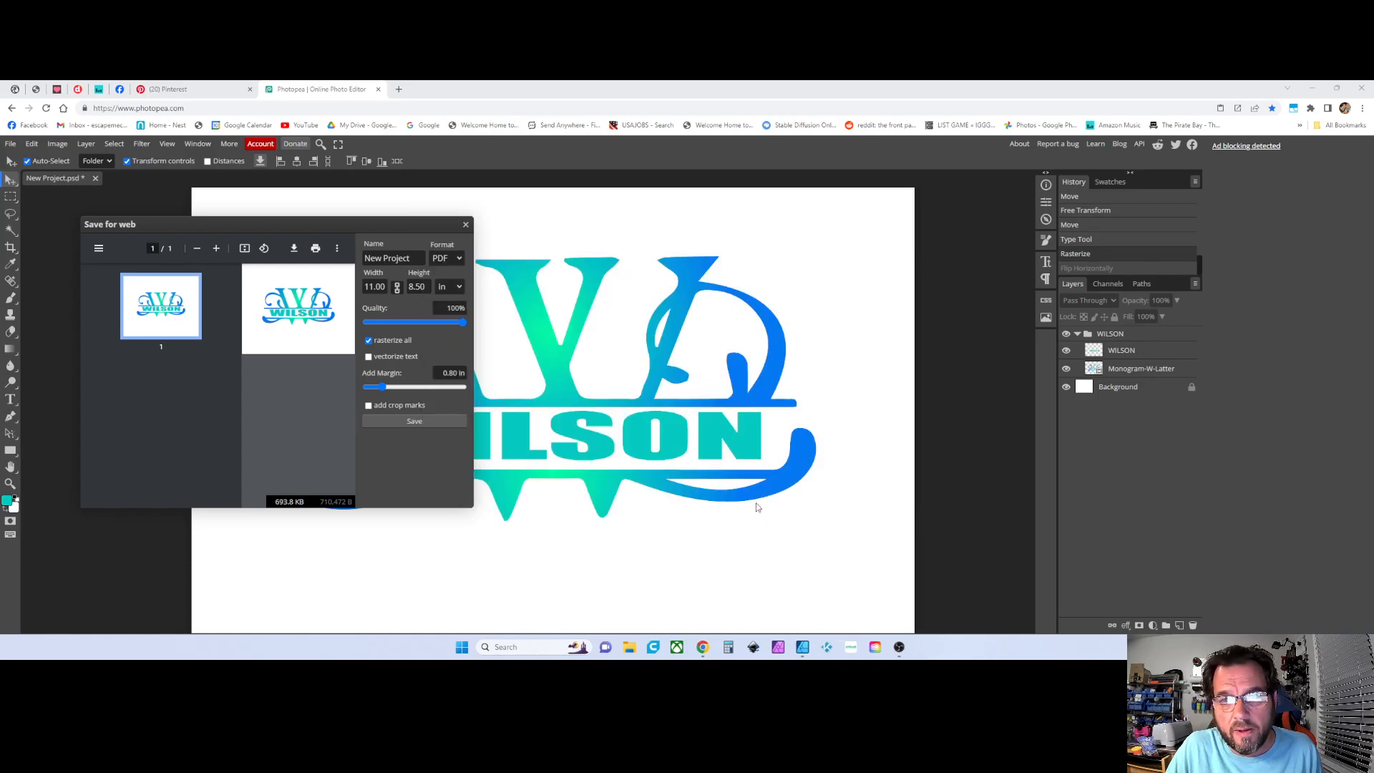
Close the Save for web dialog and delete the WILSON folder with its layers
click(466, 225)
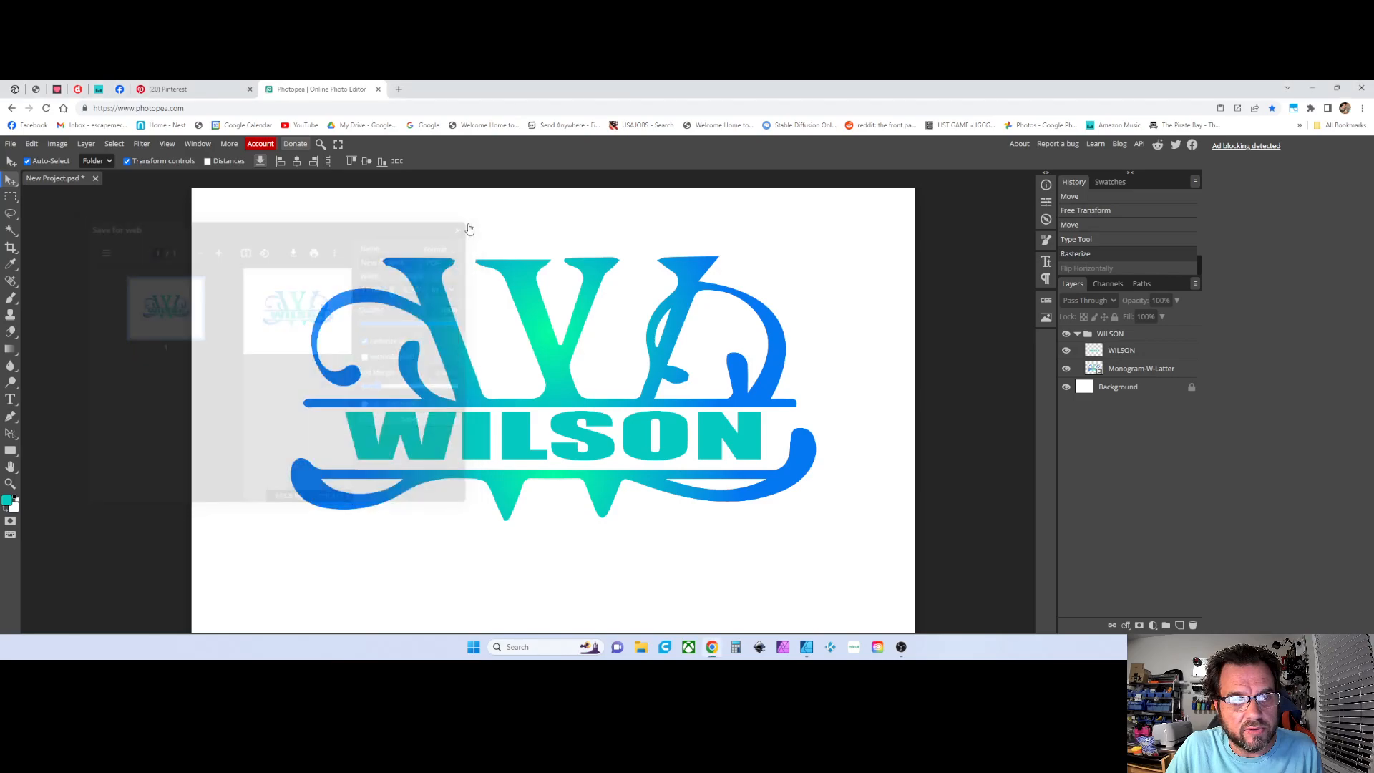
click(568, 387)
key(Delete)
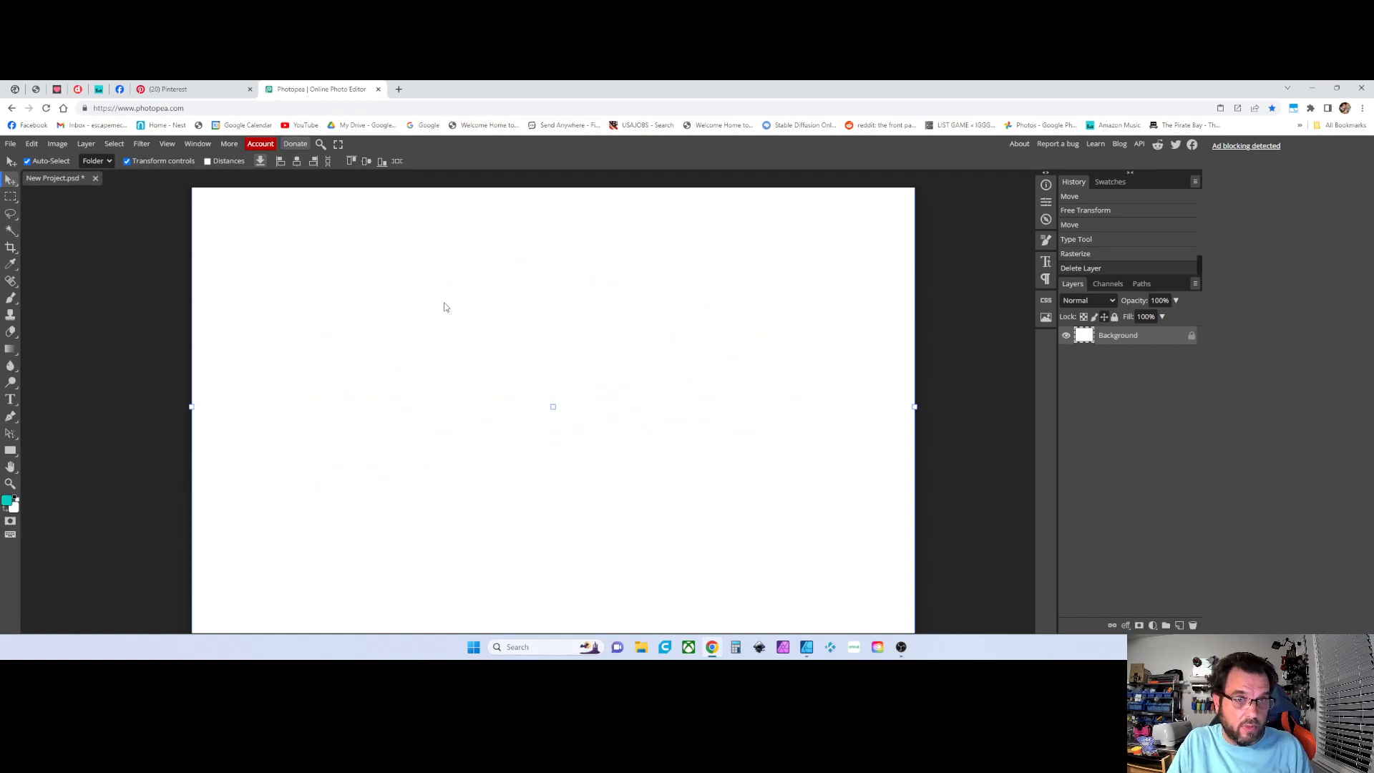
key(Right)
key(Up)
key(Left)
key(Down)
click(516, 339)
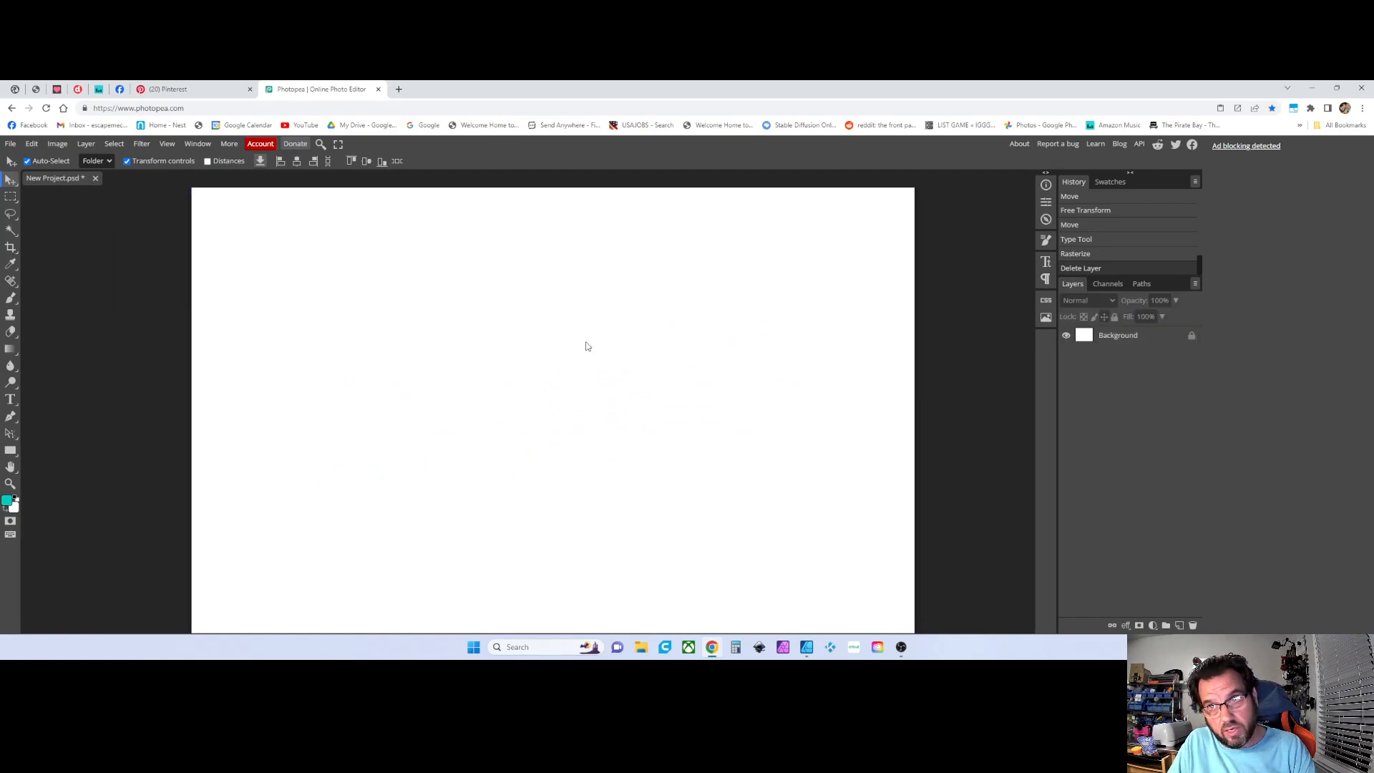
scroll(650, 375, up, 1)
scroll(650, 375, down, 1)
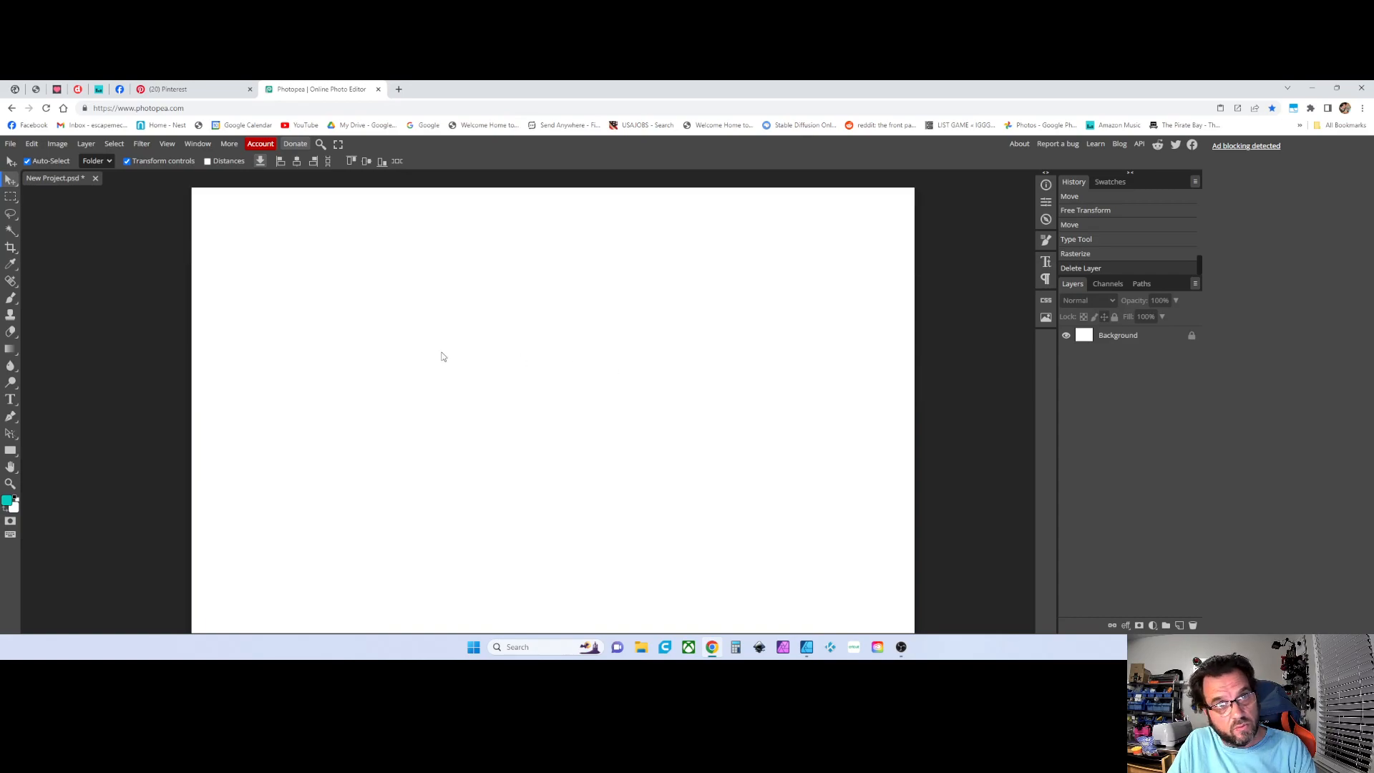
Close the New Project document without saving
click(94, 179)
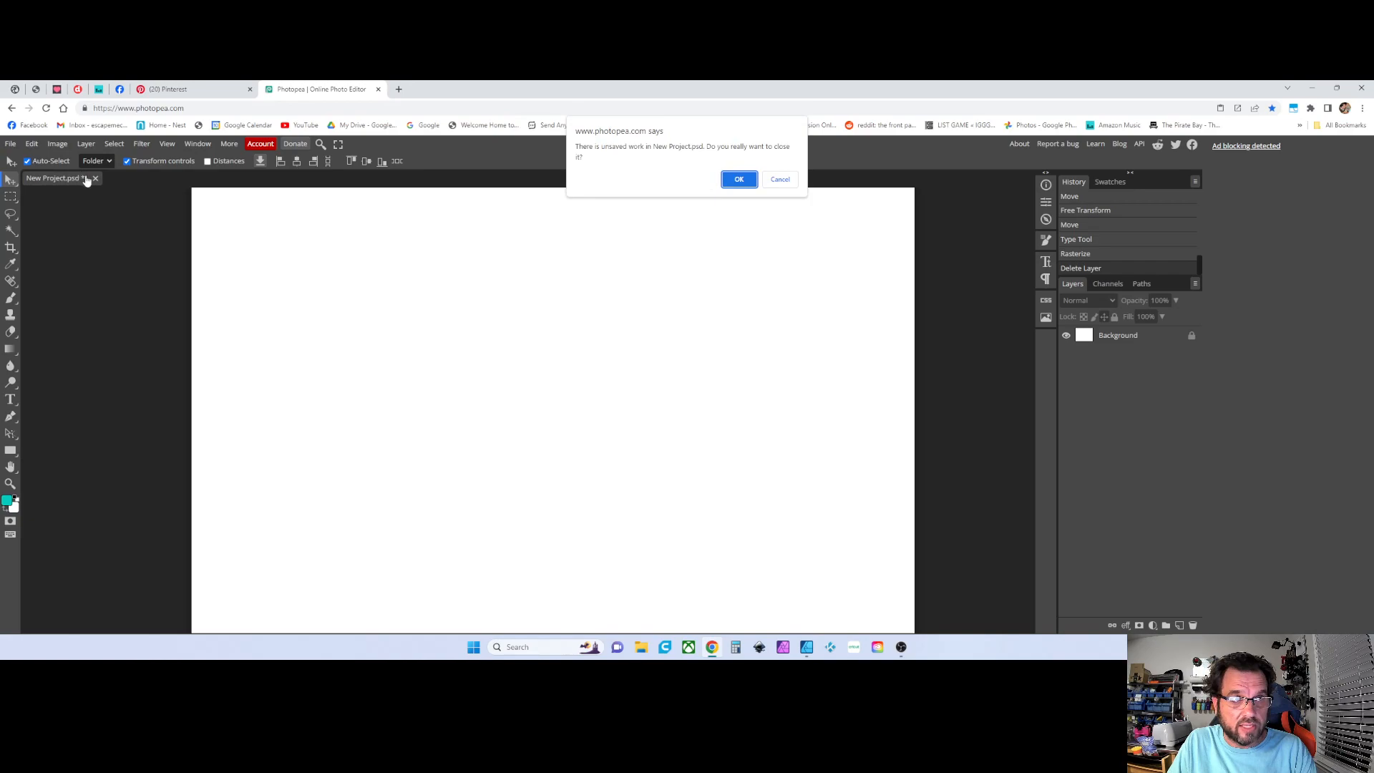
click(739, 181)
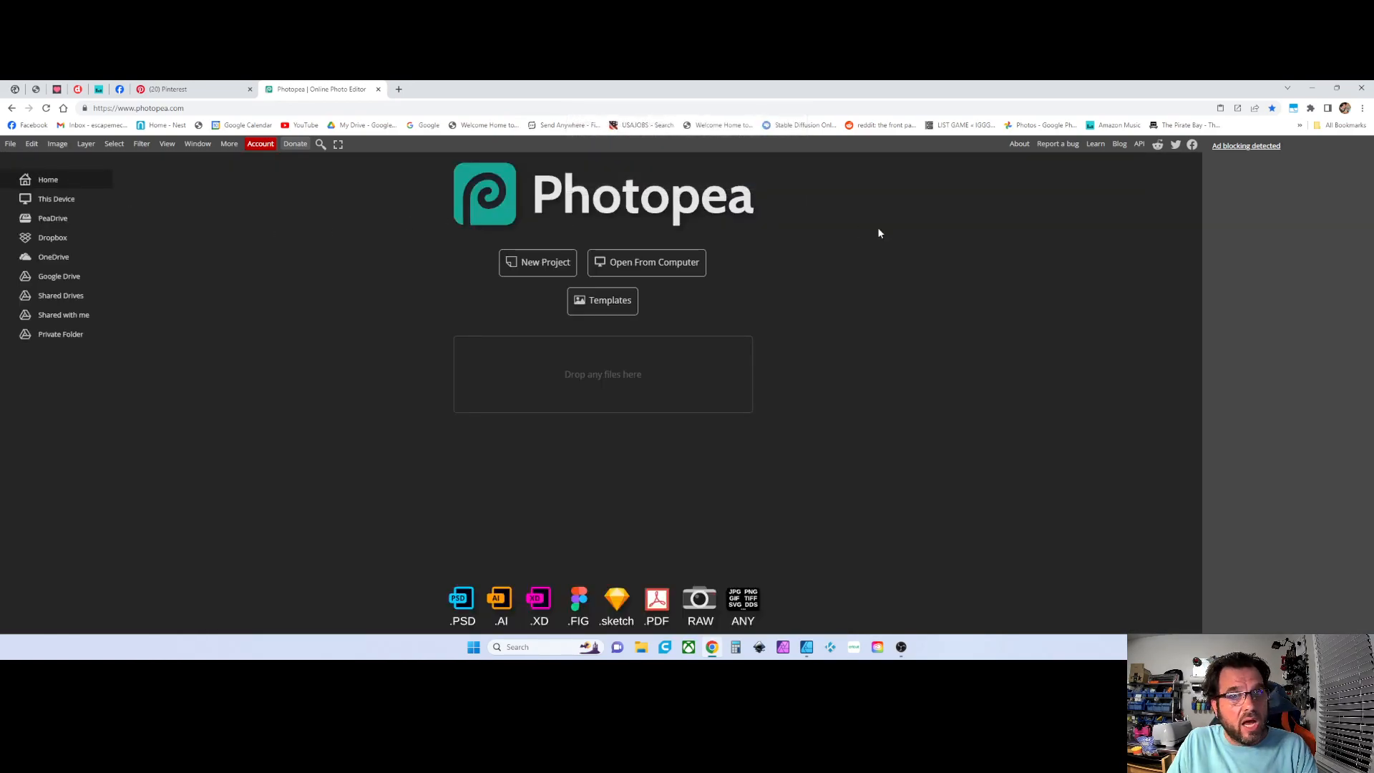
Open the Autumn Tumbler Wrap image from the web store's design assets, tumblers, autumn folder
click(637, 262)
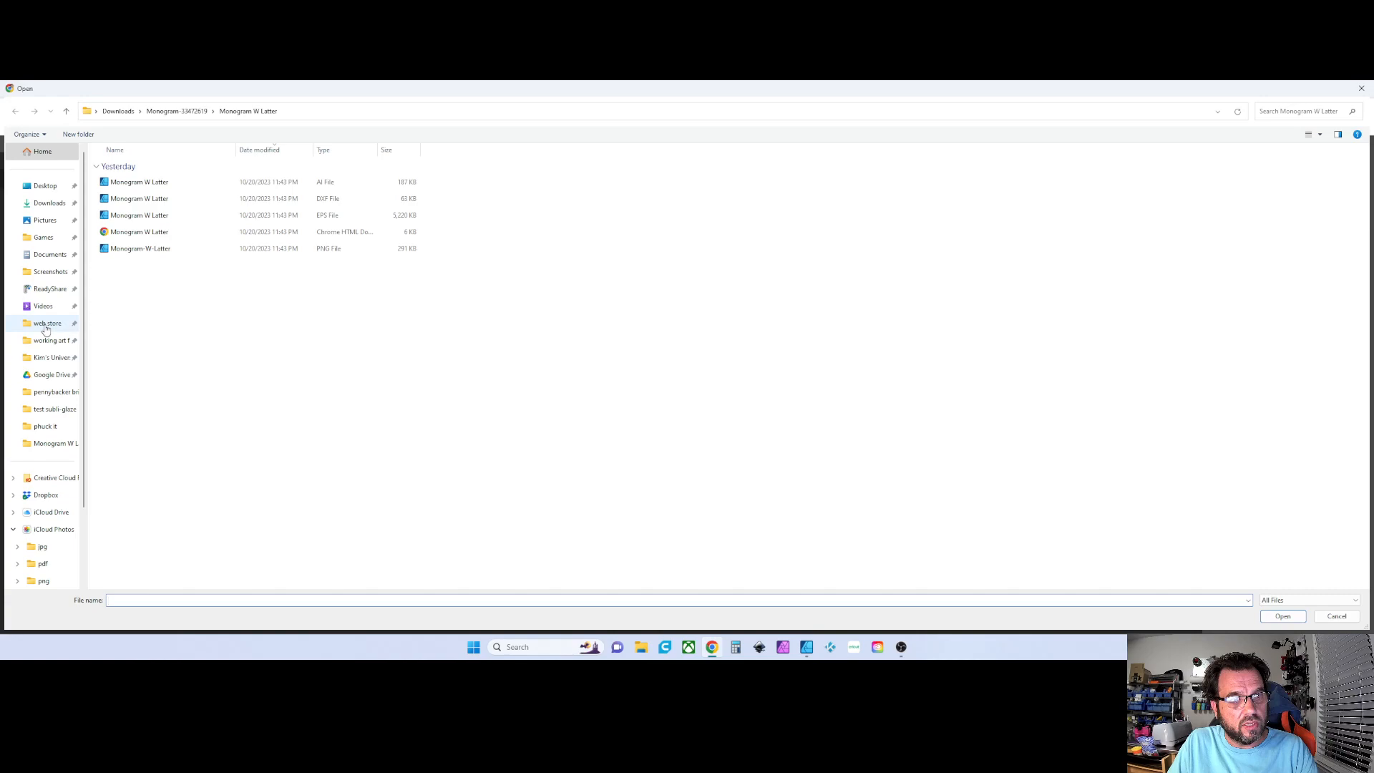
scroll(44, 401, down, 2)
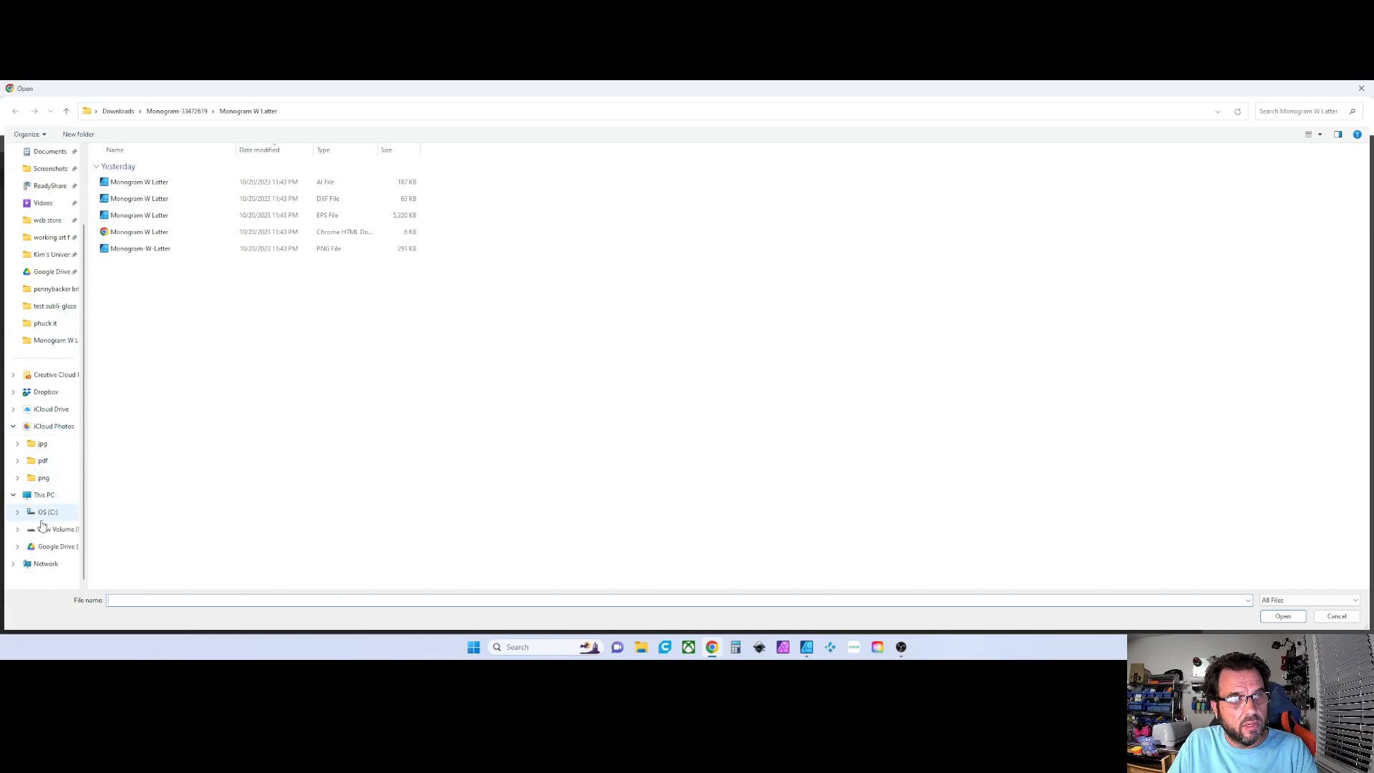
click(43, 528)
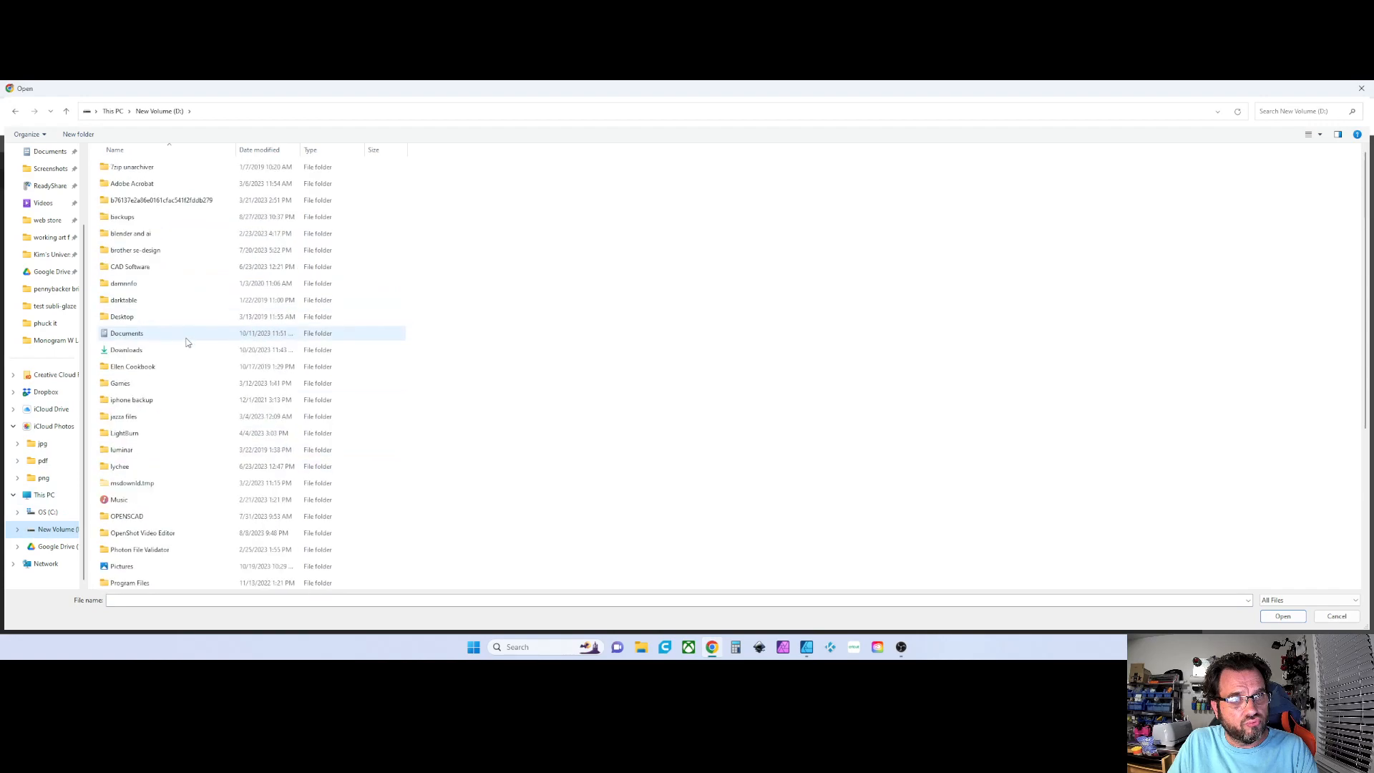
scroll(156, 440, down, 4)
scroll(156, 487, down, 1)
double_click(147, 482)
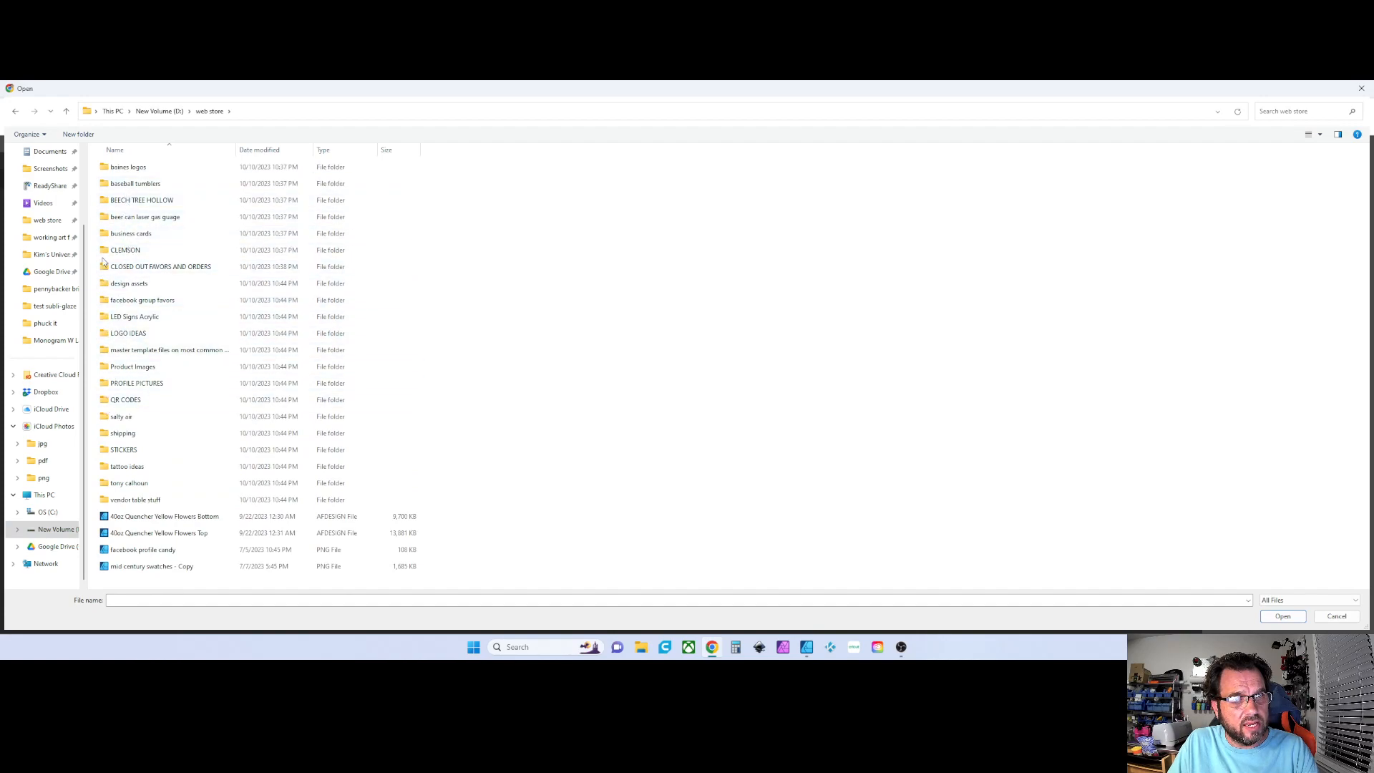
double_click(118, 283)
scroll(134, 371, down, 10)
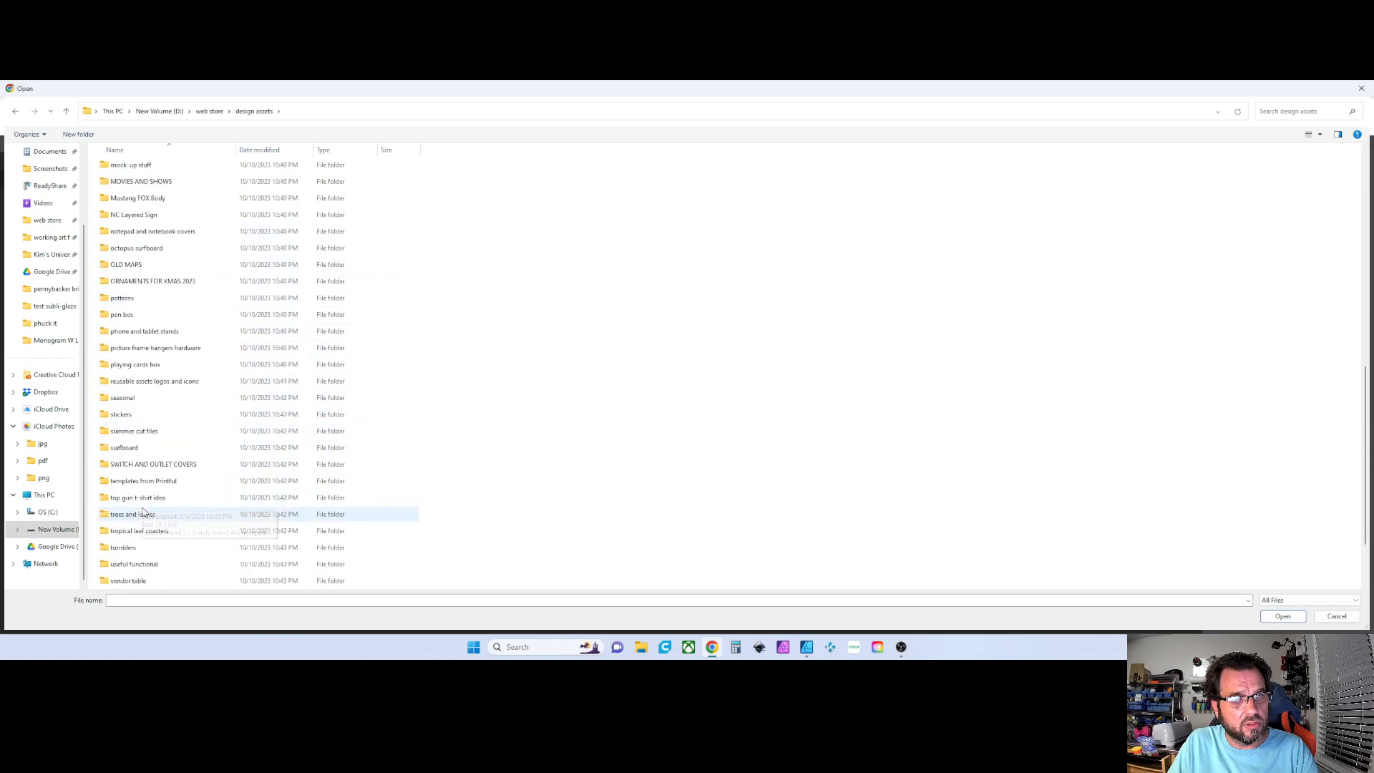
double_click(138, 549)
double_click(171, 235)
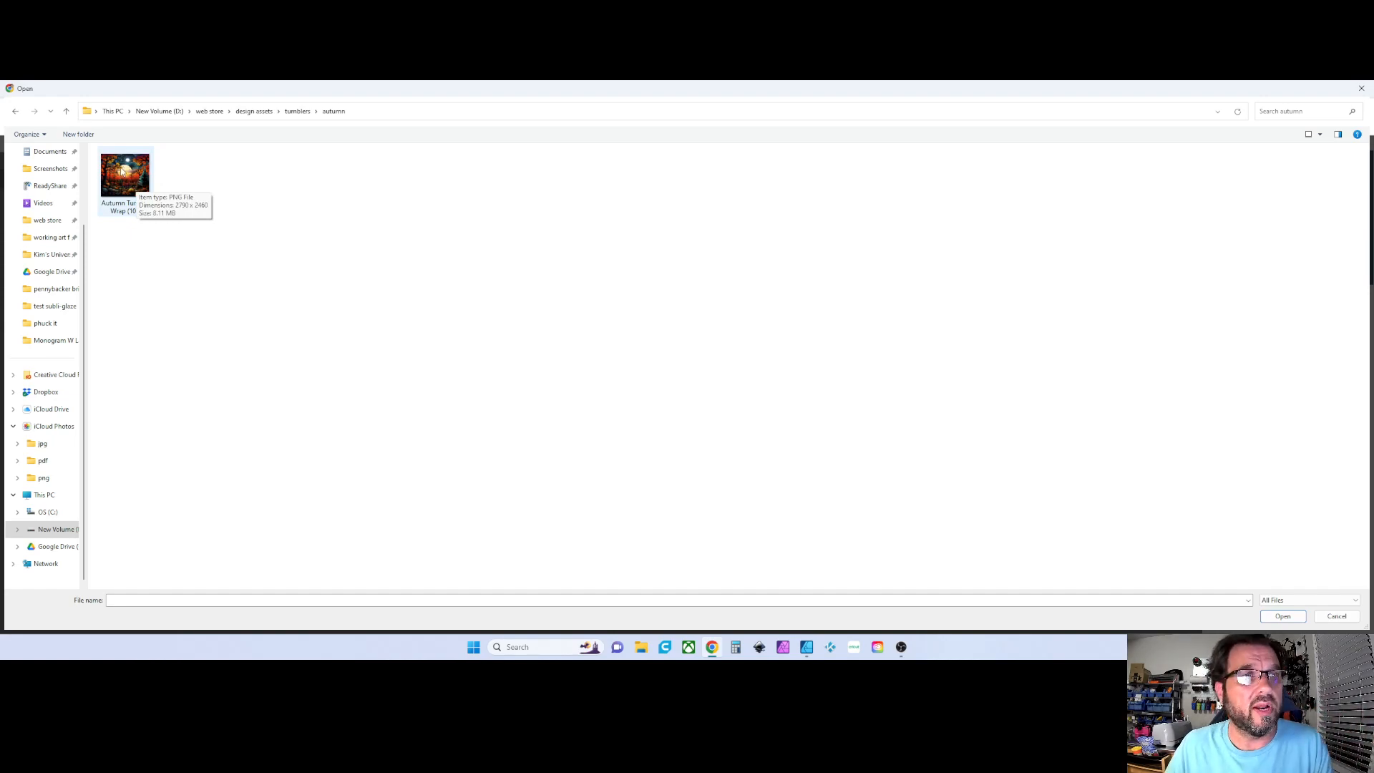
double_click(133, 178)
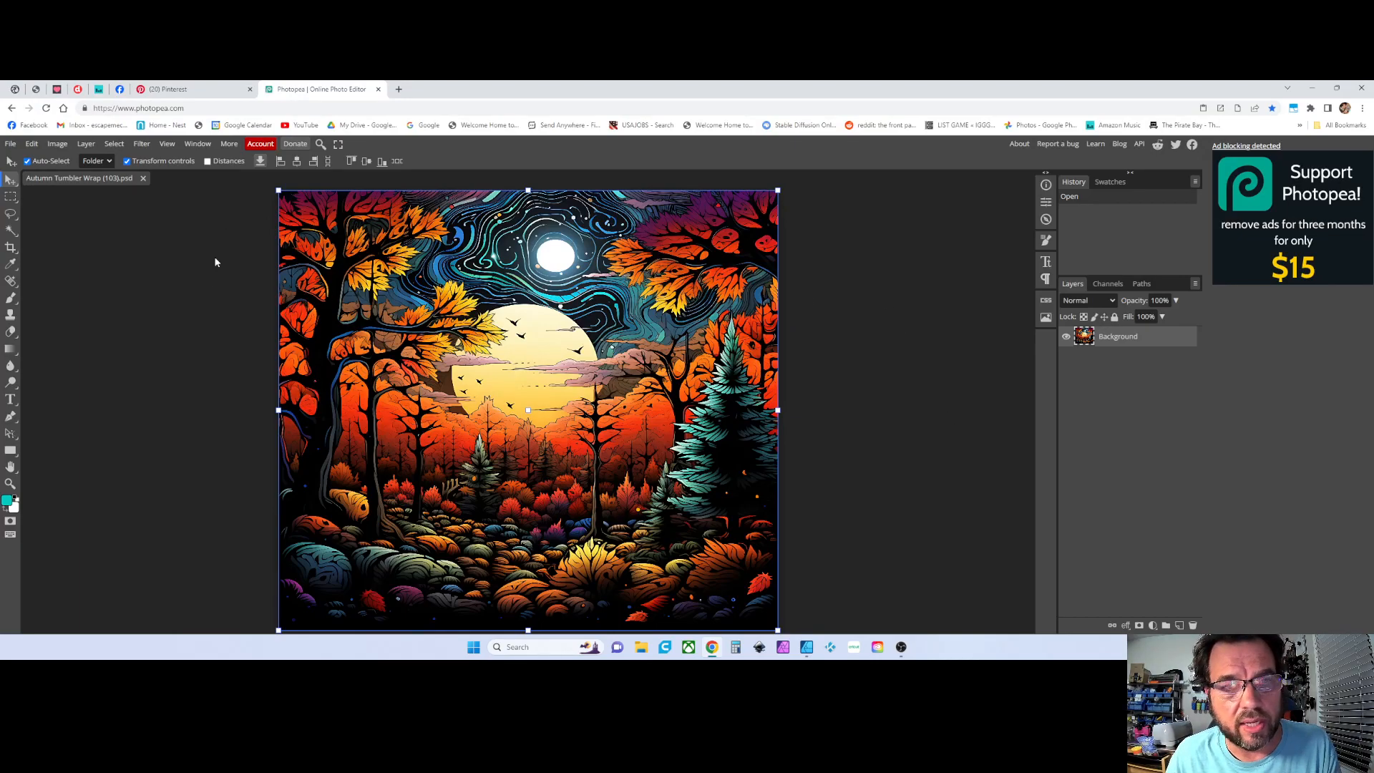
Open the Properties panel and inspect the image layer's width and height
click(216, 294)
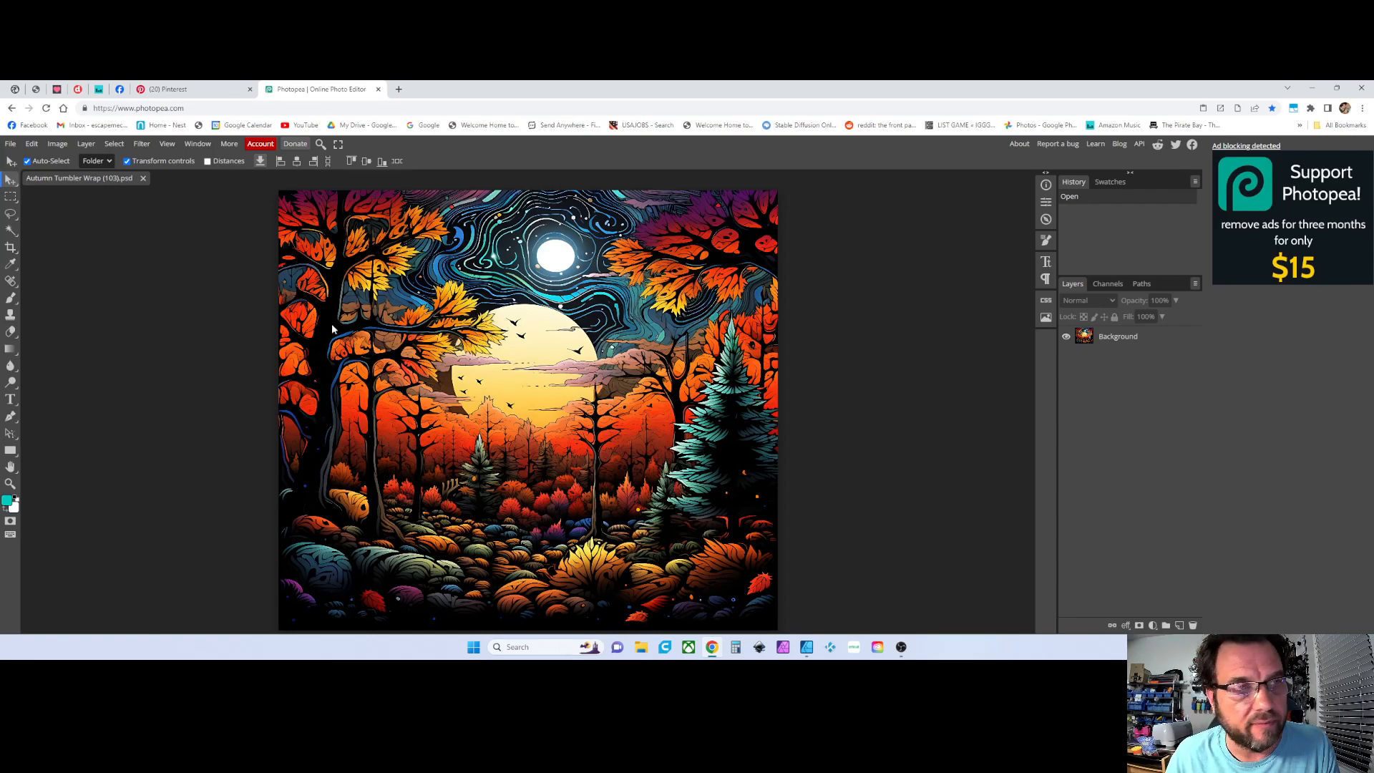
click(526, 363)
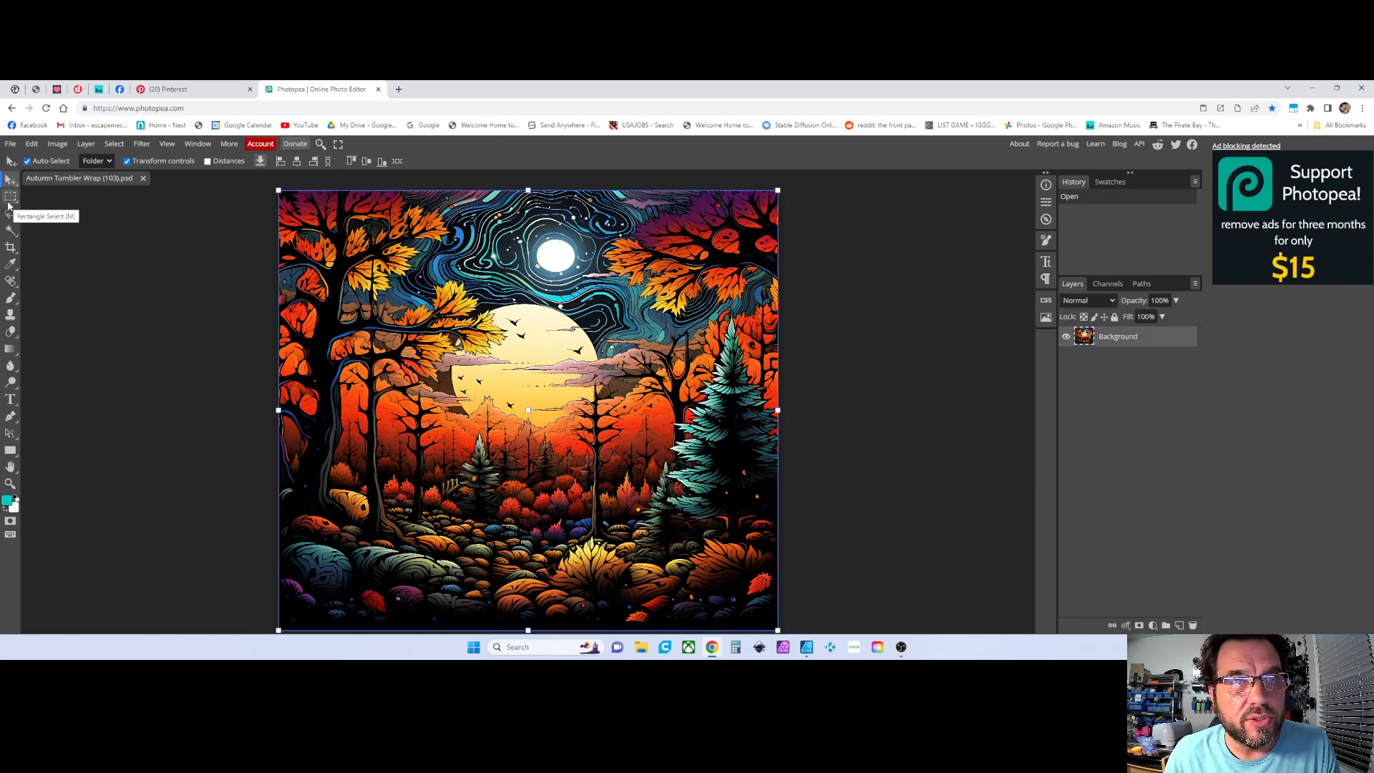
click(1047, 204)
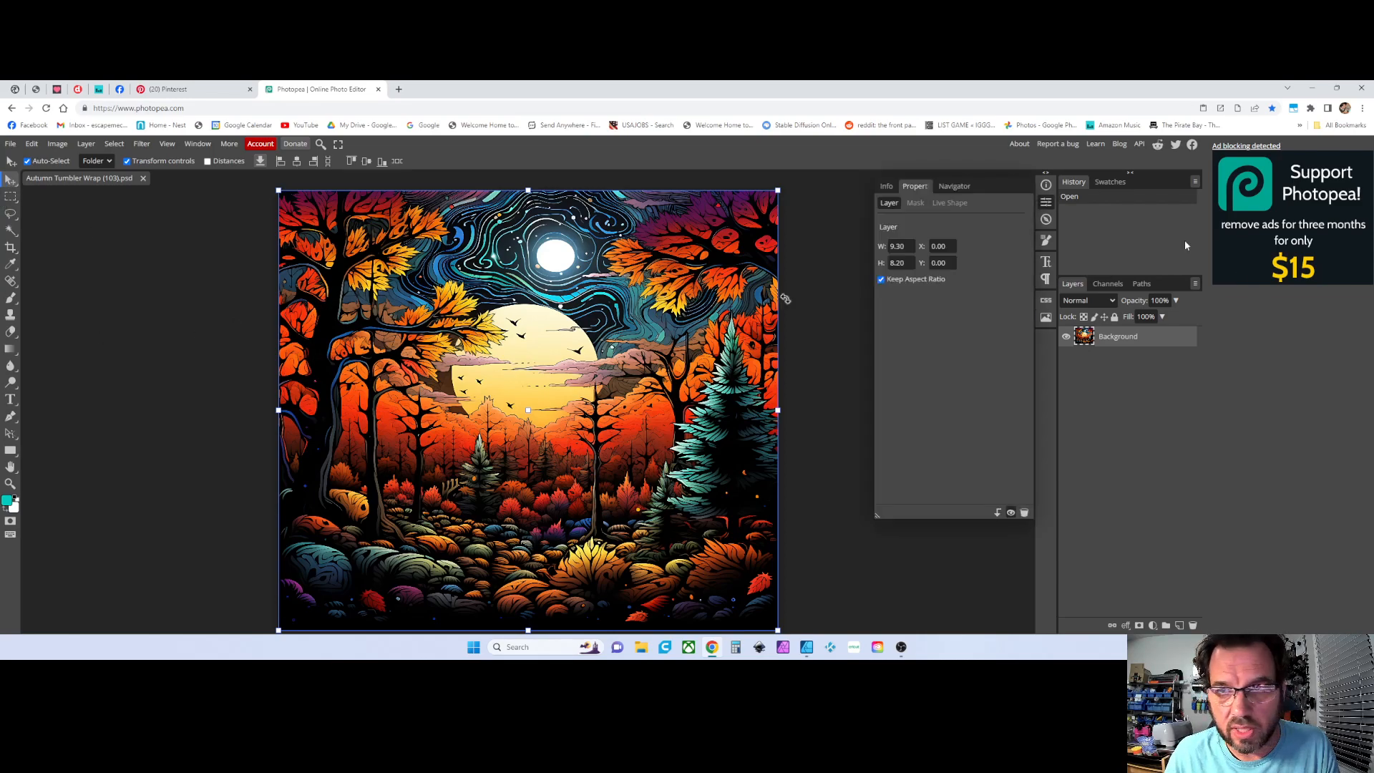
click(911, 246)
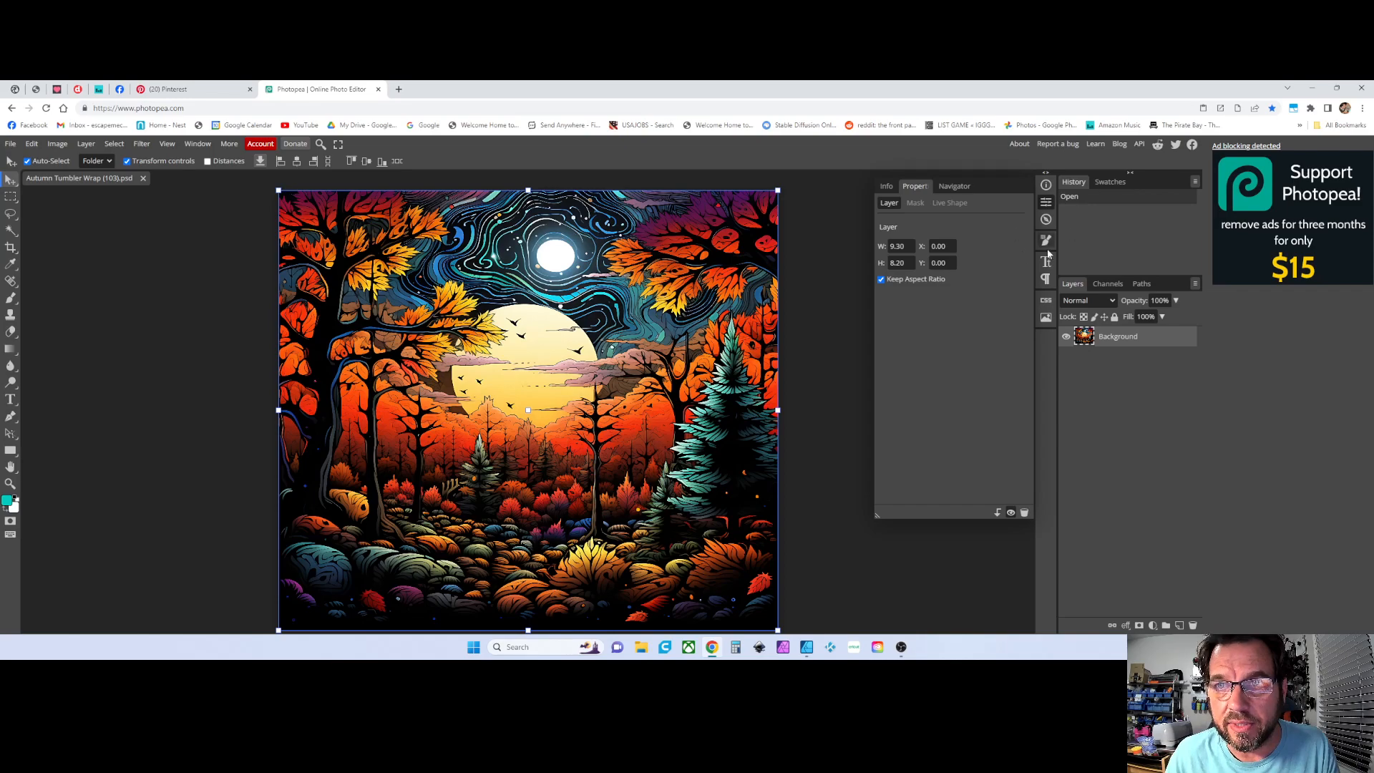
click(904, 246)
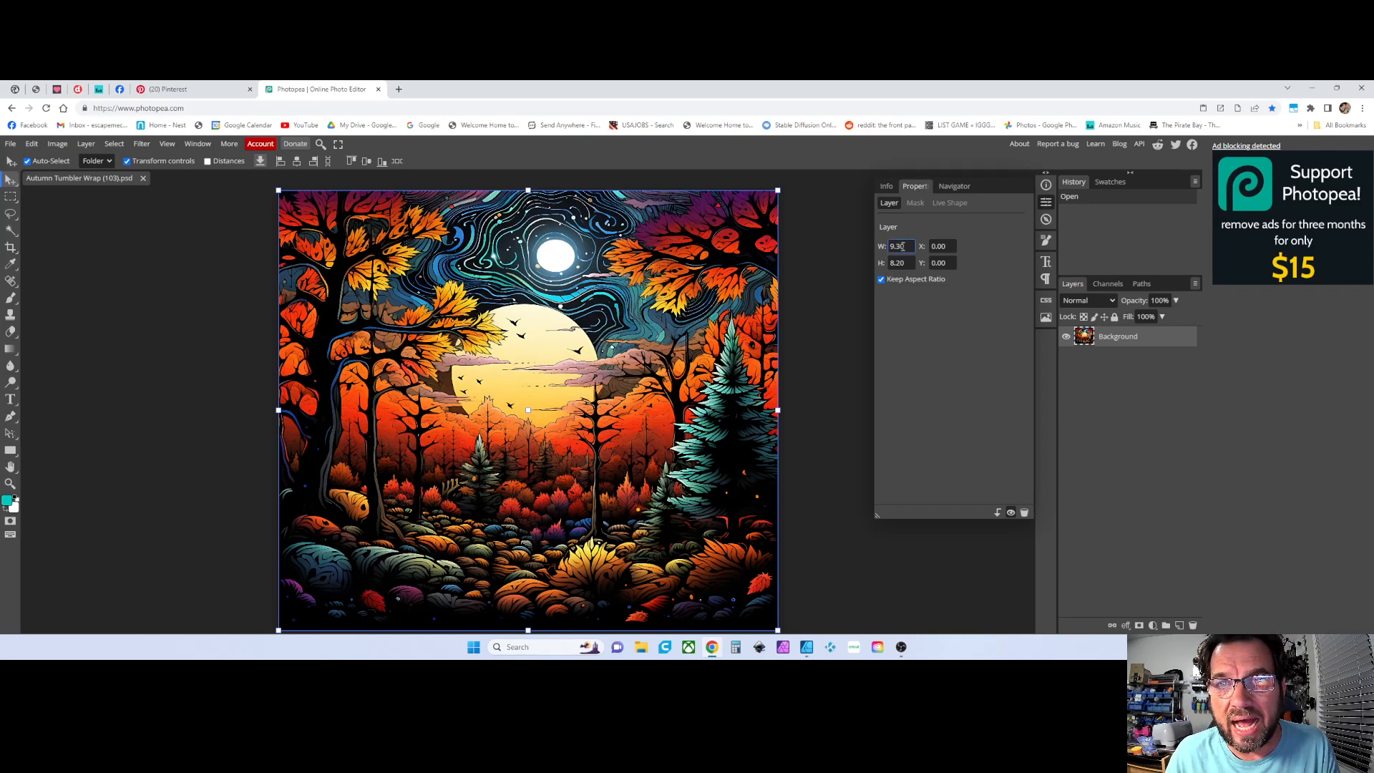
click(850, 237)
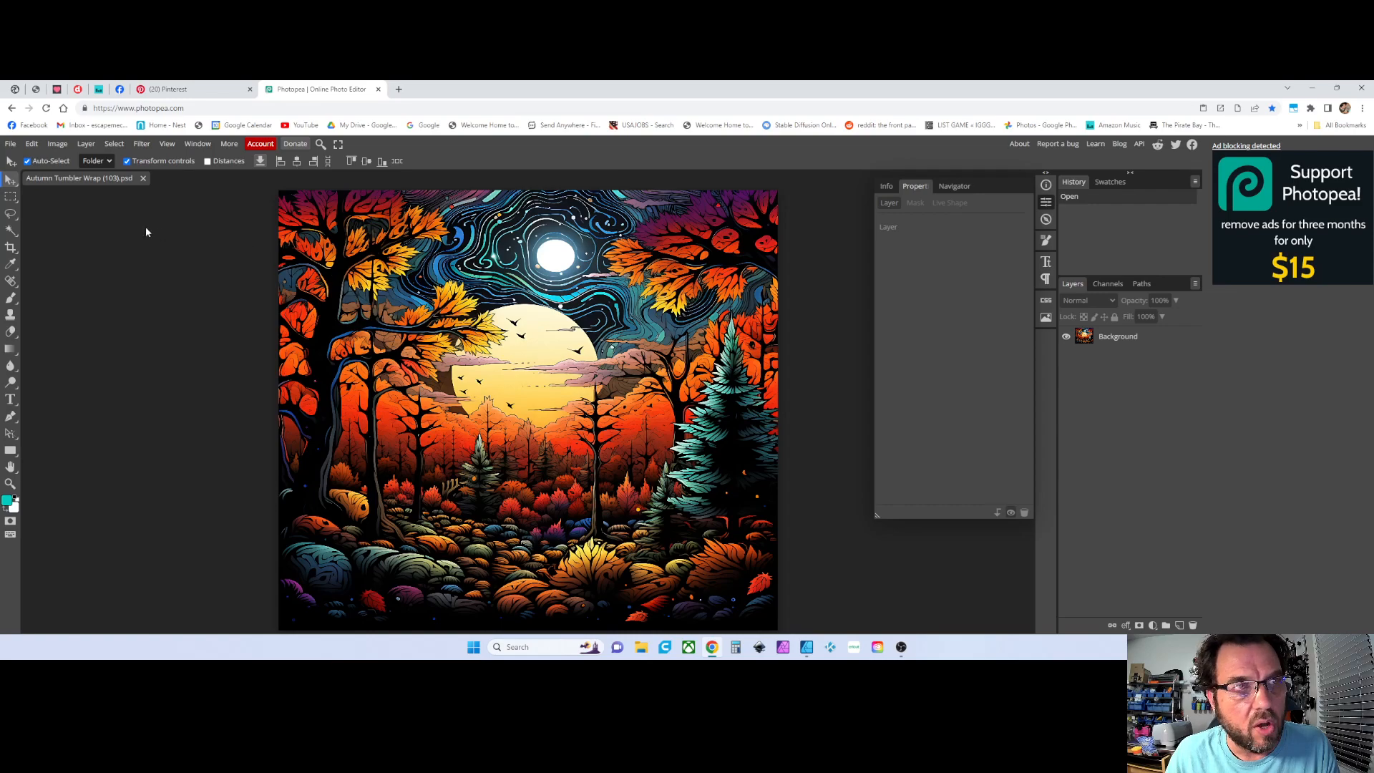
Resize the image to 9.35 inches wide in inches units at 300 DPI with Image Size
click(55, 145)
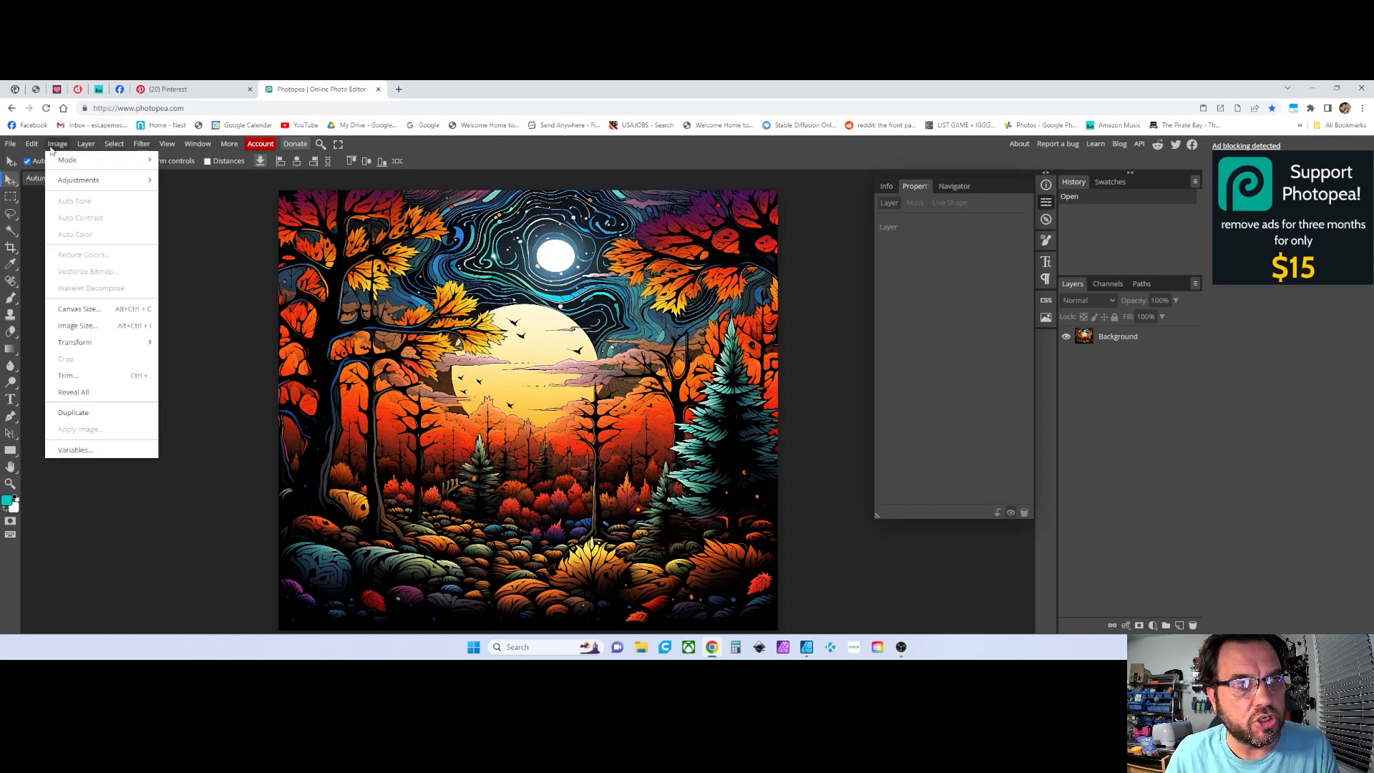
click(70, 327)
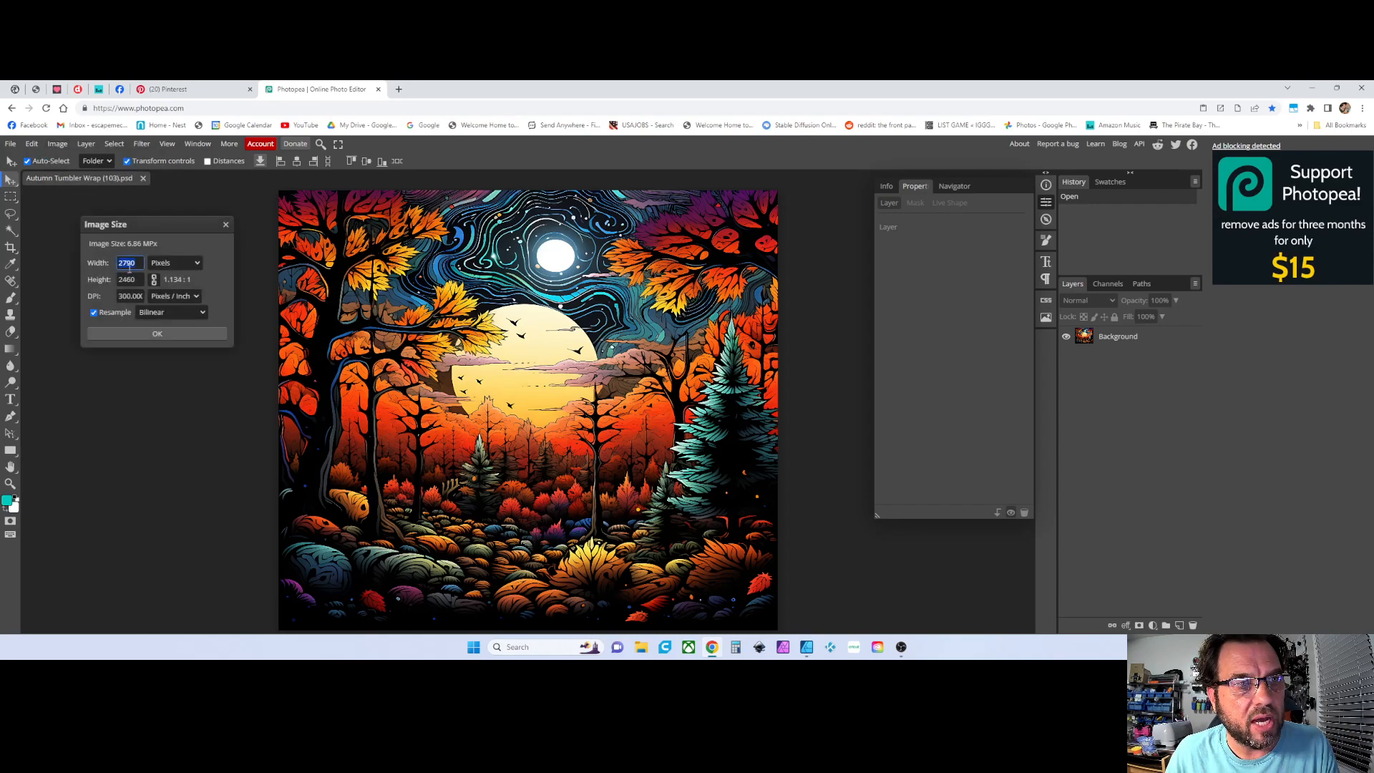
click(174, 262)
click(167, 317)
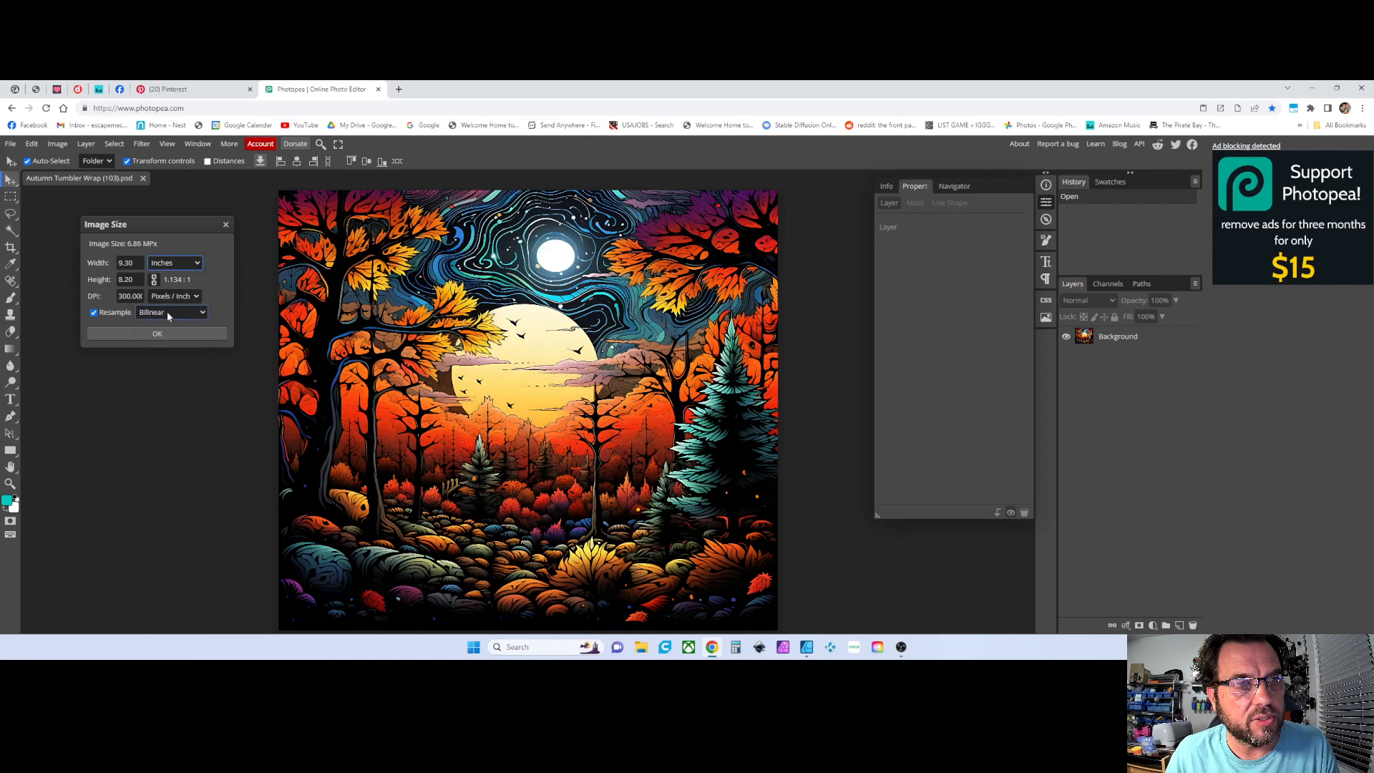
click(131, 279)
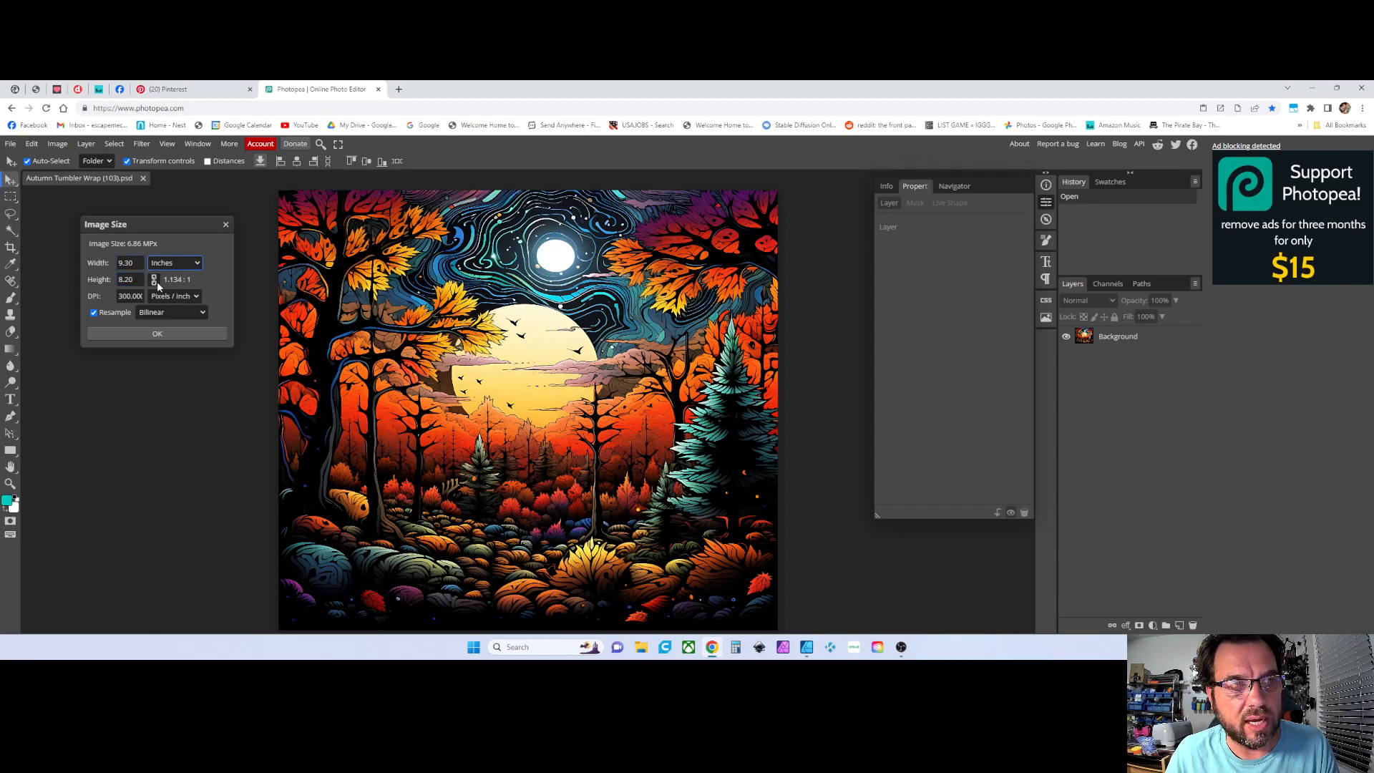
click(154, 281)
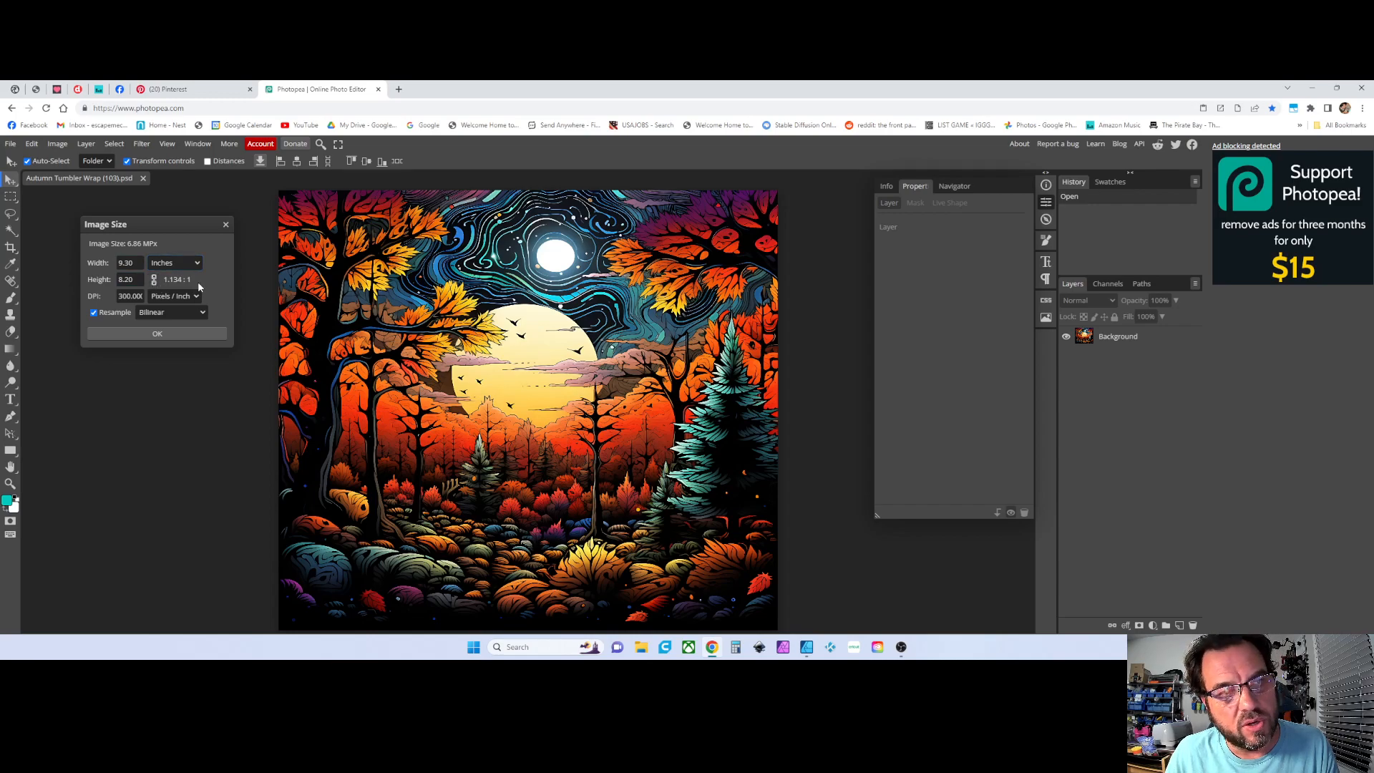
click(136, 264)
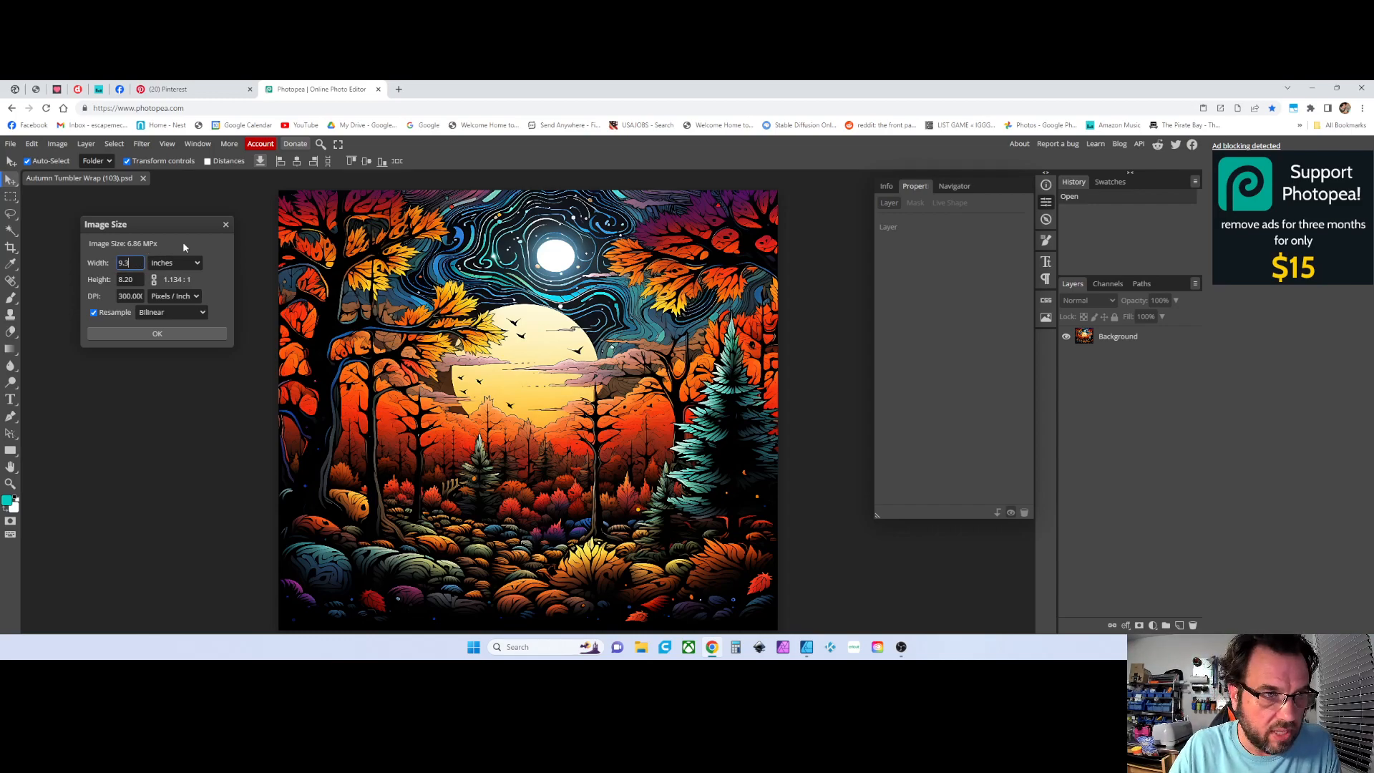
text(5)
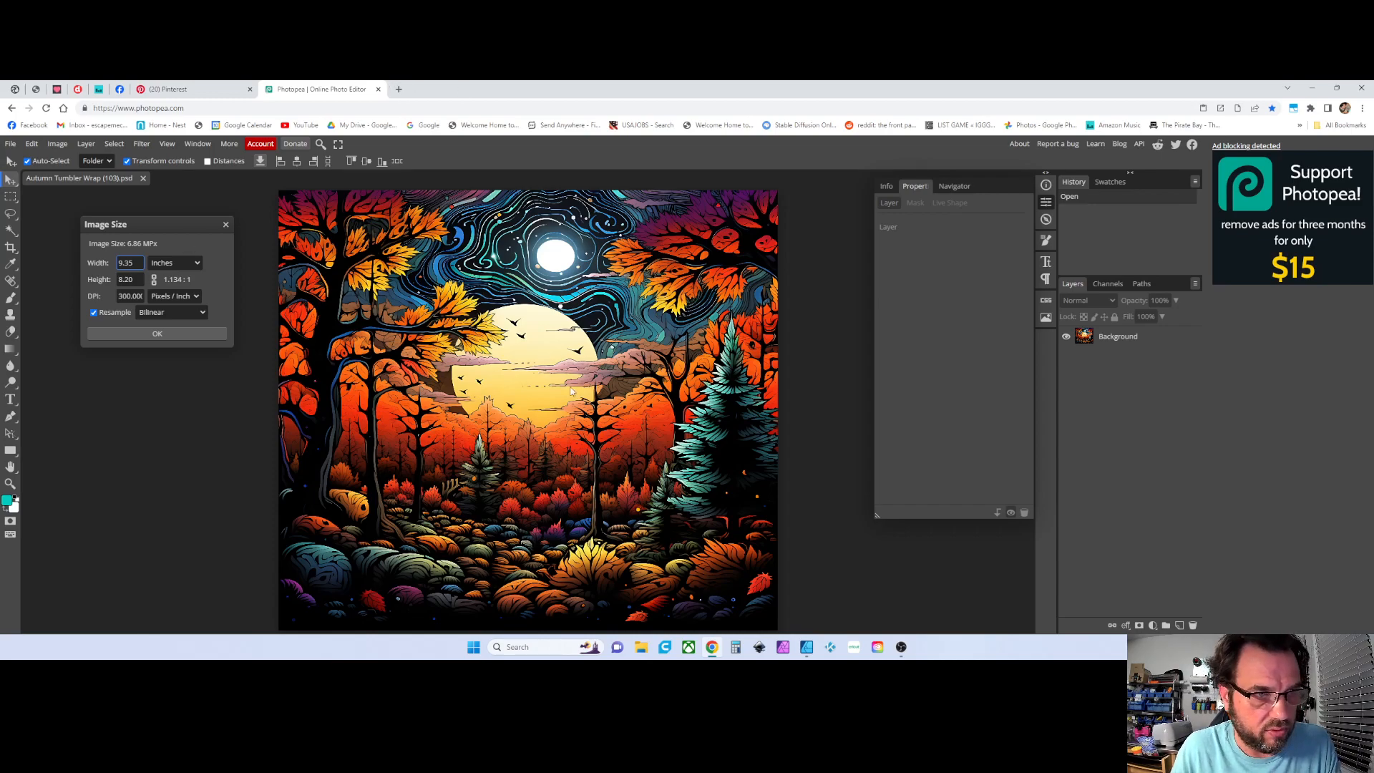
click(145, 334)
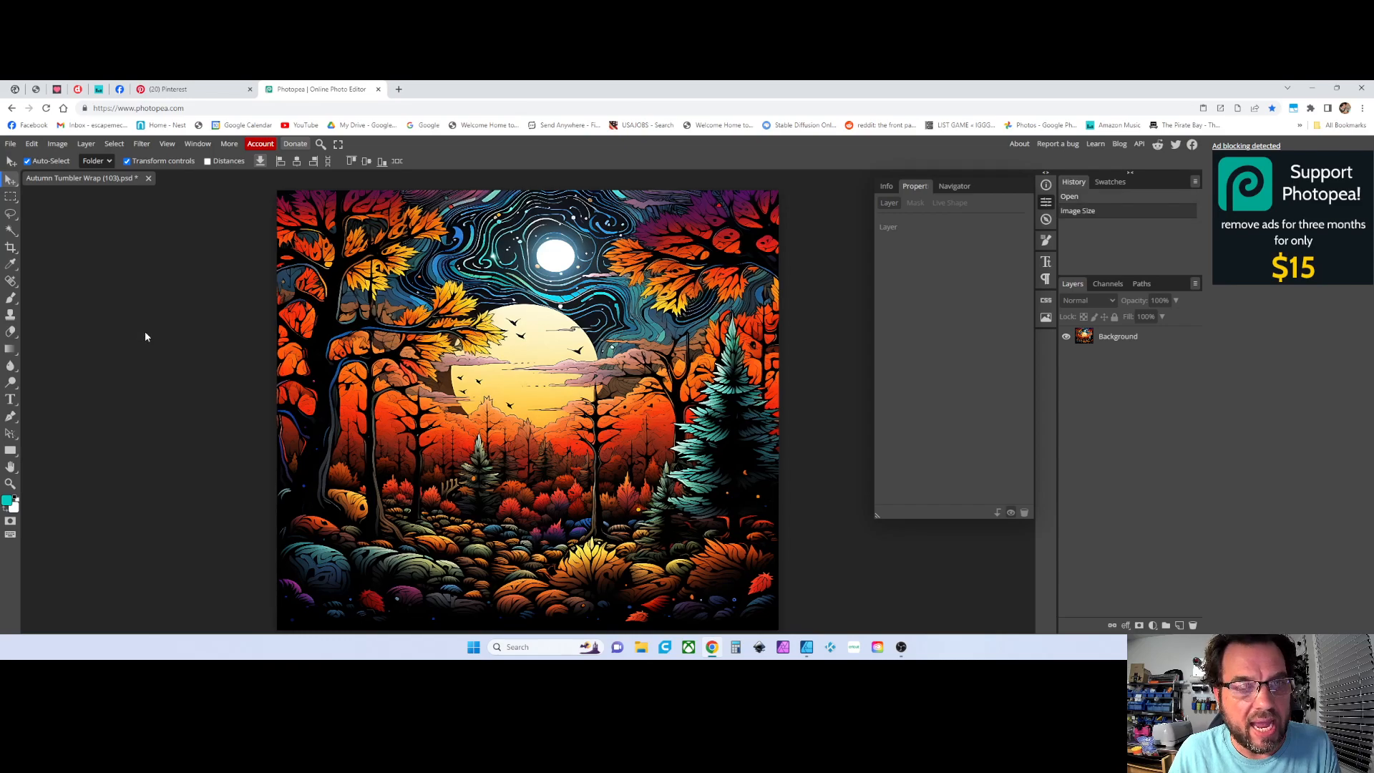
Inspect the image layer's width and height in the Properties panel
click(613, 376)
click(895, 244)
click(900, 343)
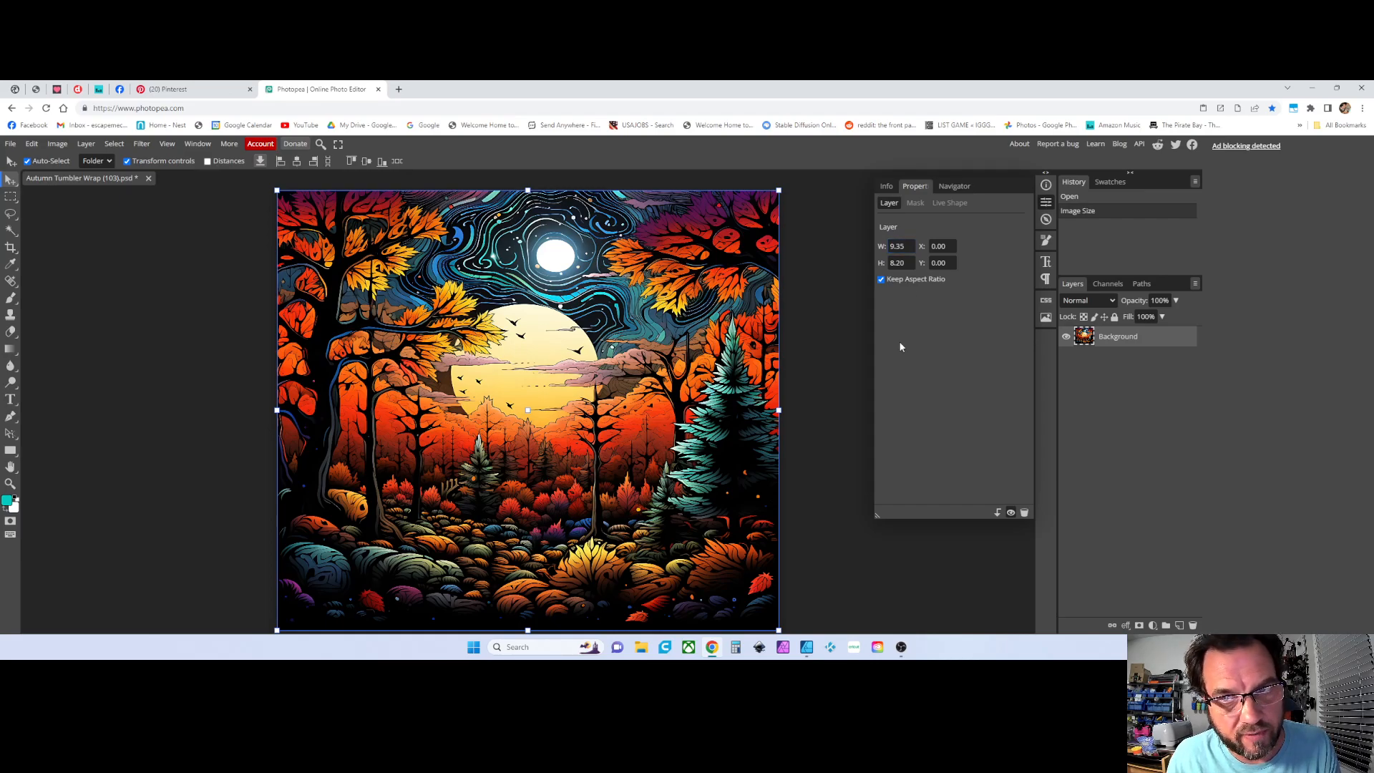
scroll(827, 412, down, 1)
scroll(827, 412, up, 1)
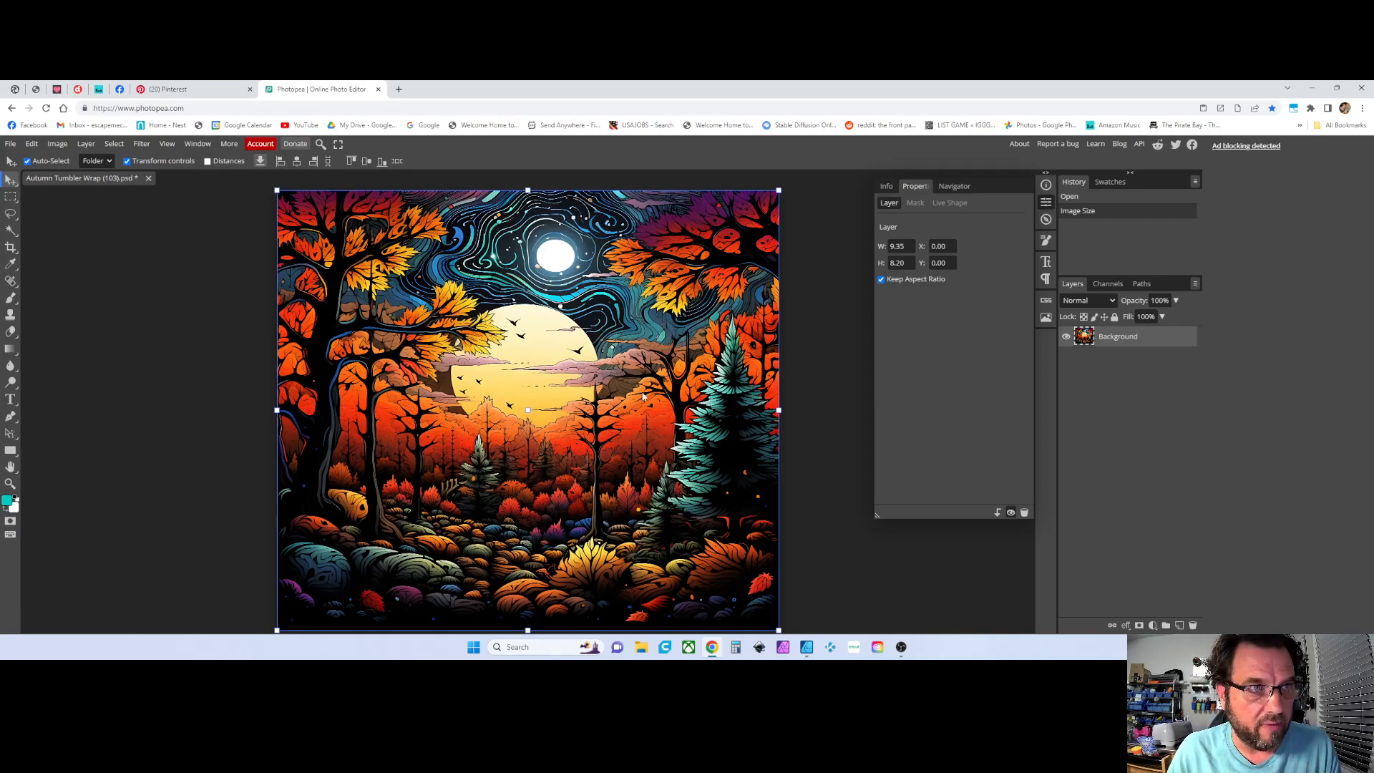
click(149, 387)
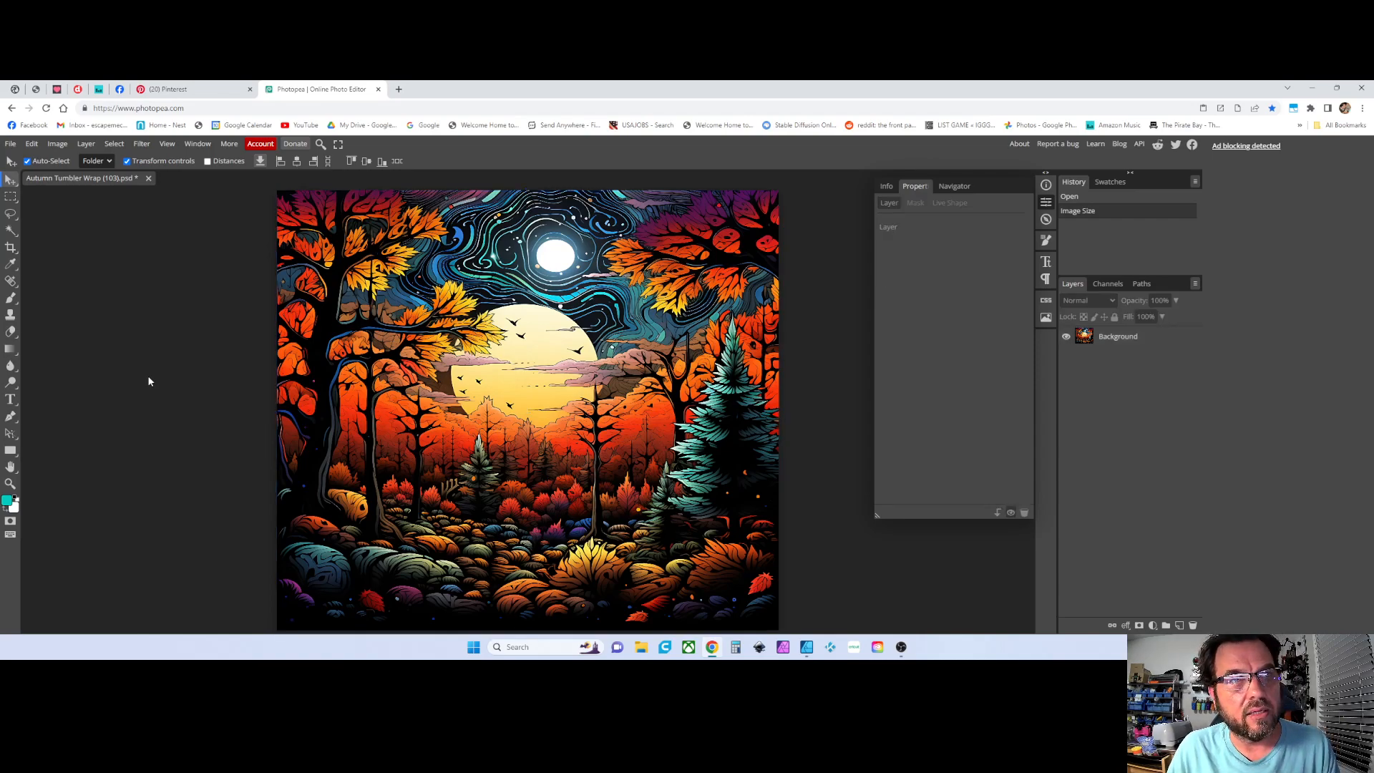
Reopen the Image Size dialog to check the dimensions, then close it
click(57, 143)
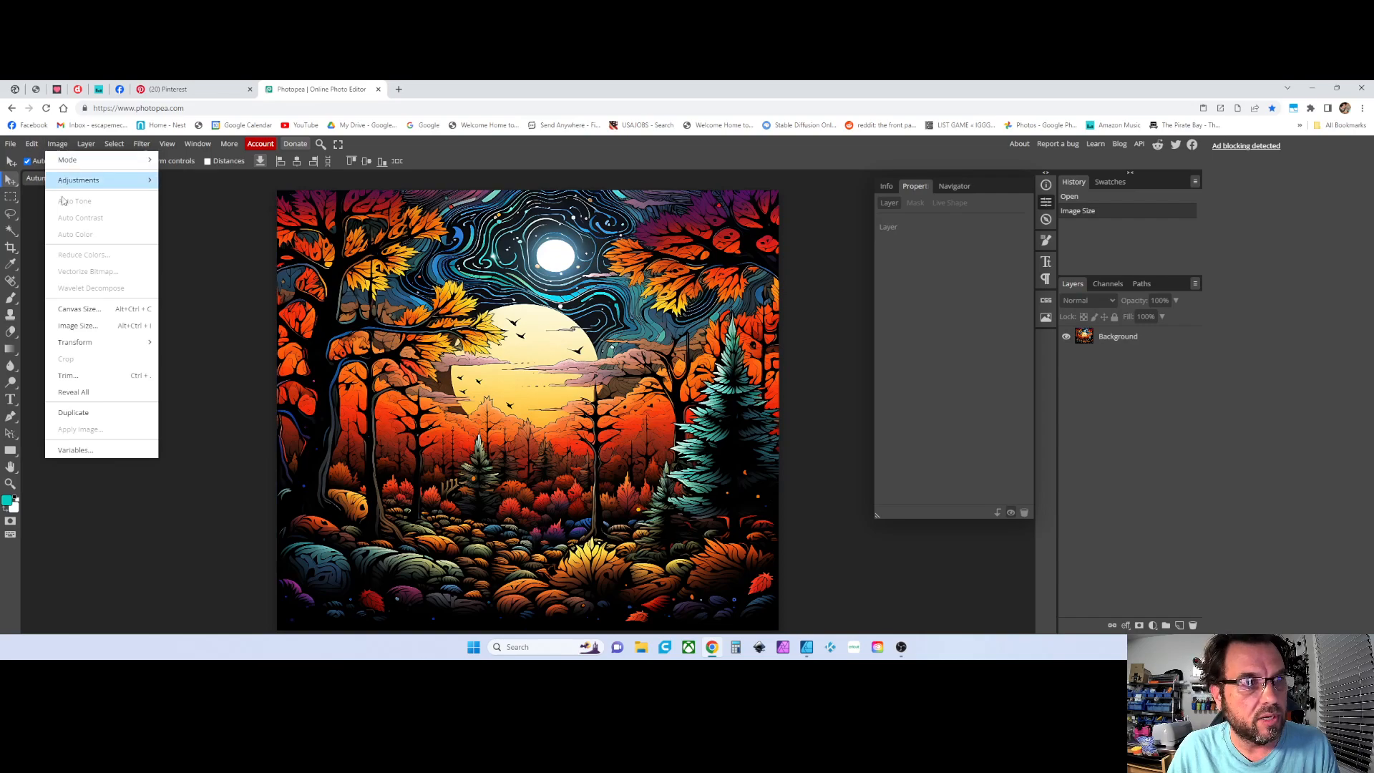
click(215, 310)
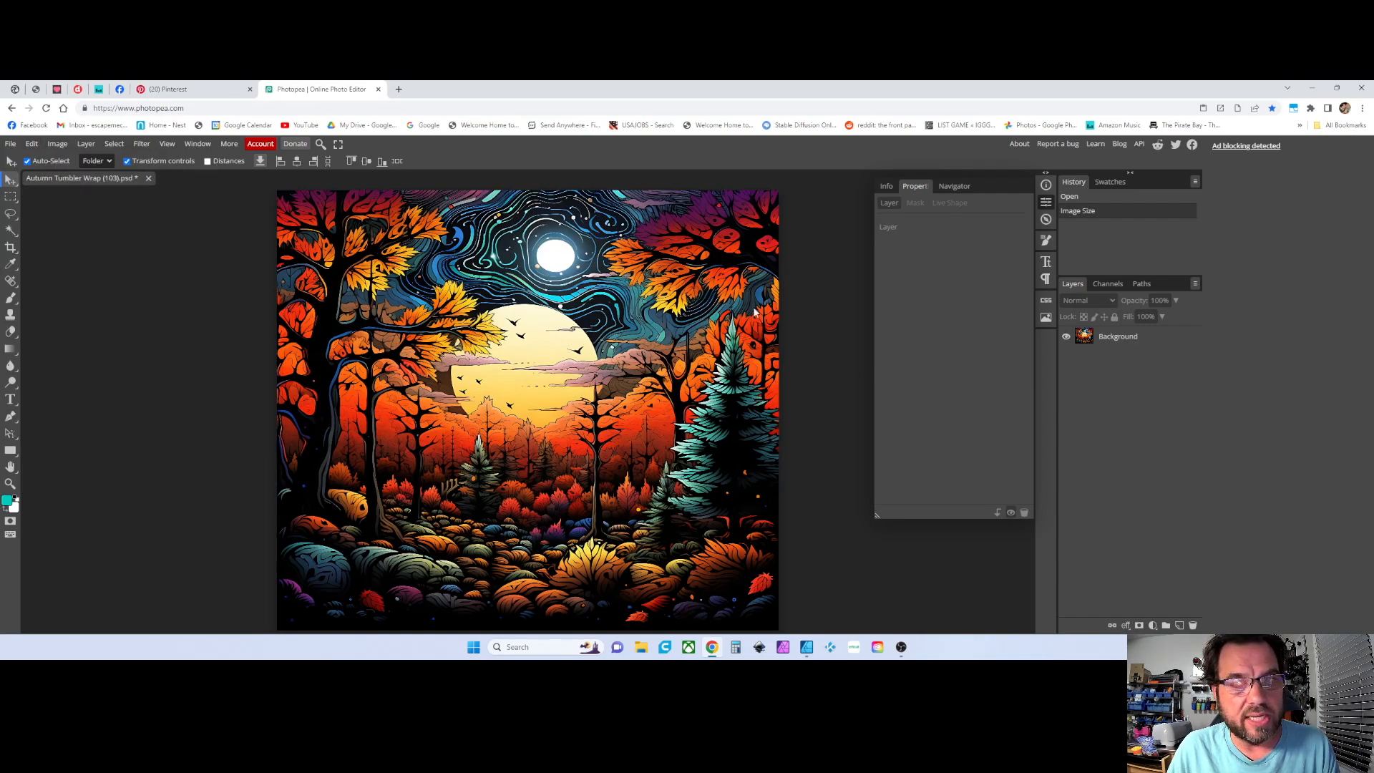
click(693, 294)
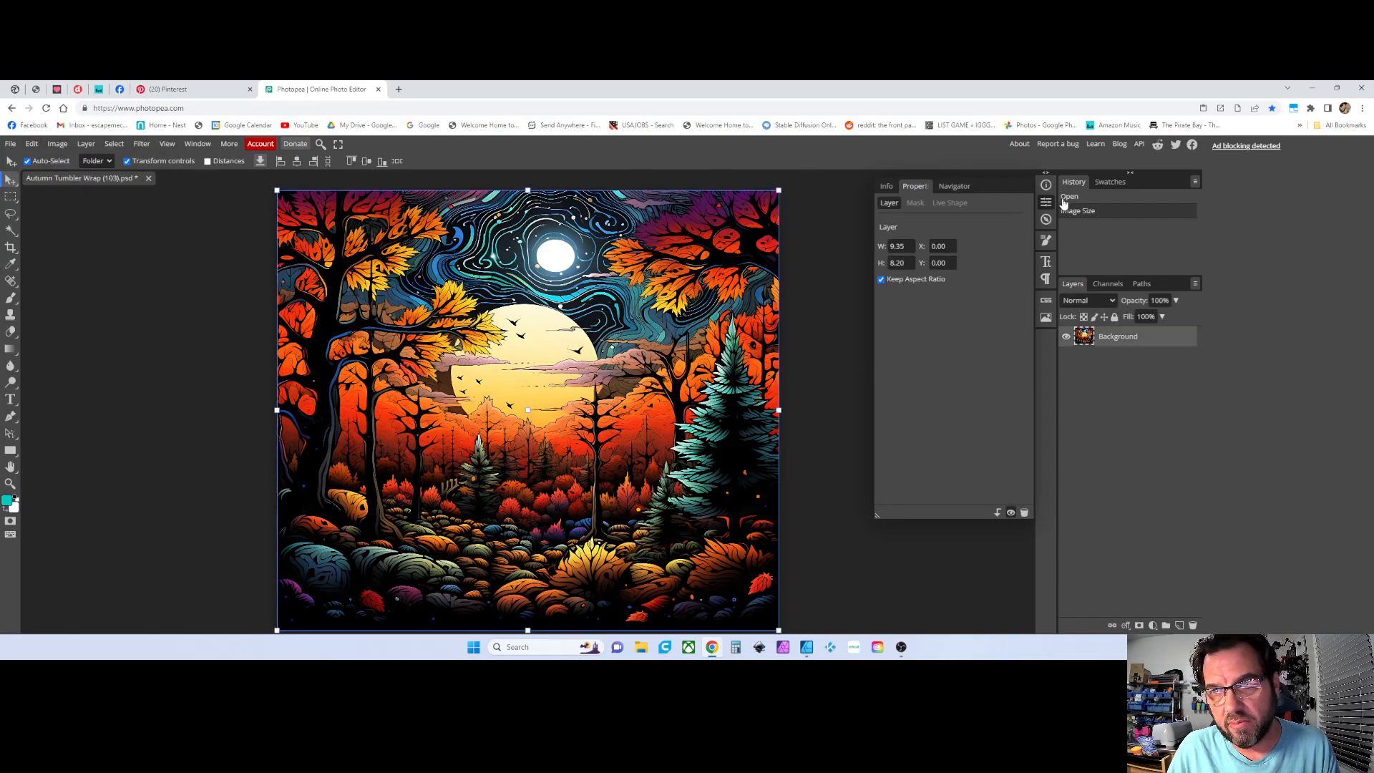
click(897, 246)
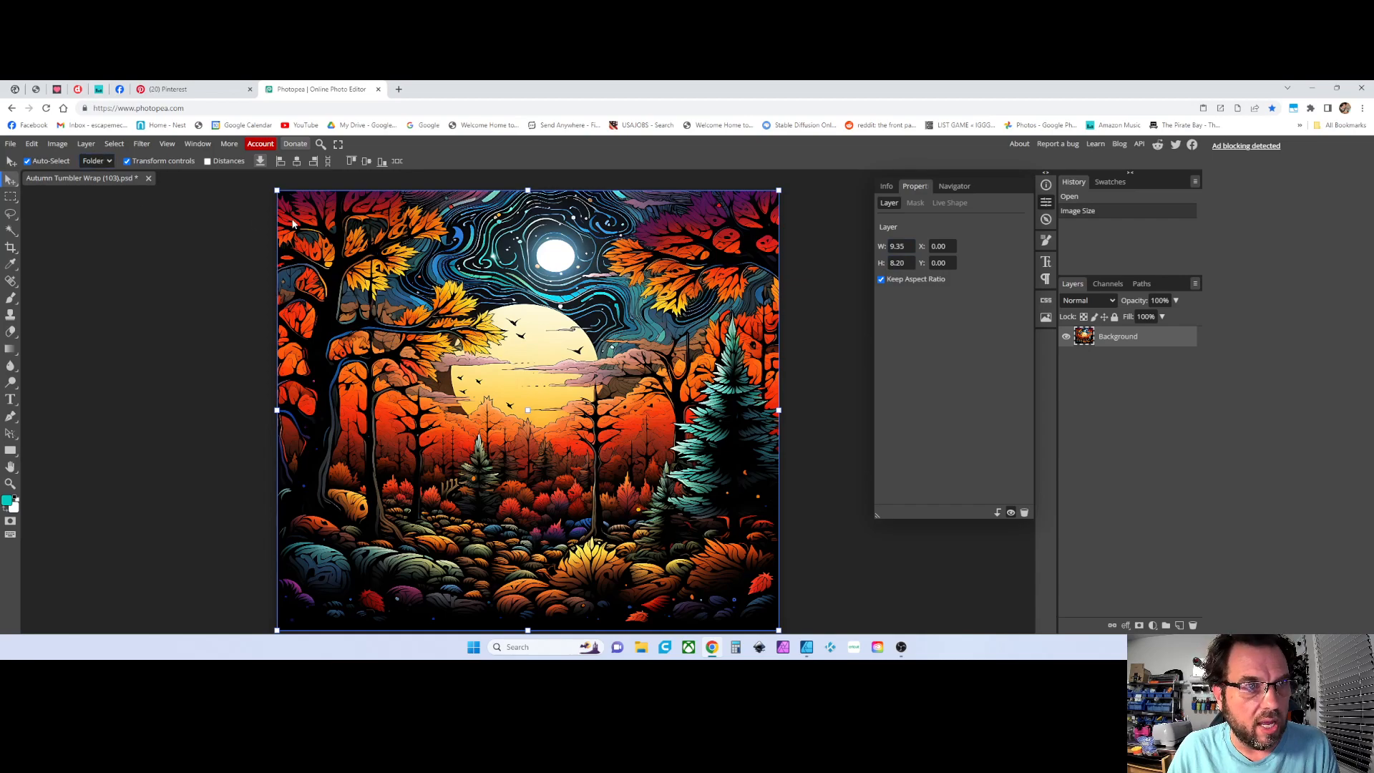
click(57, 143)
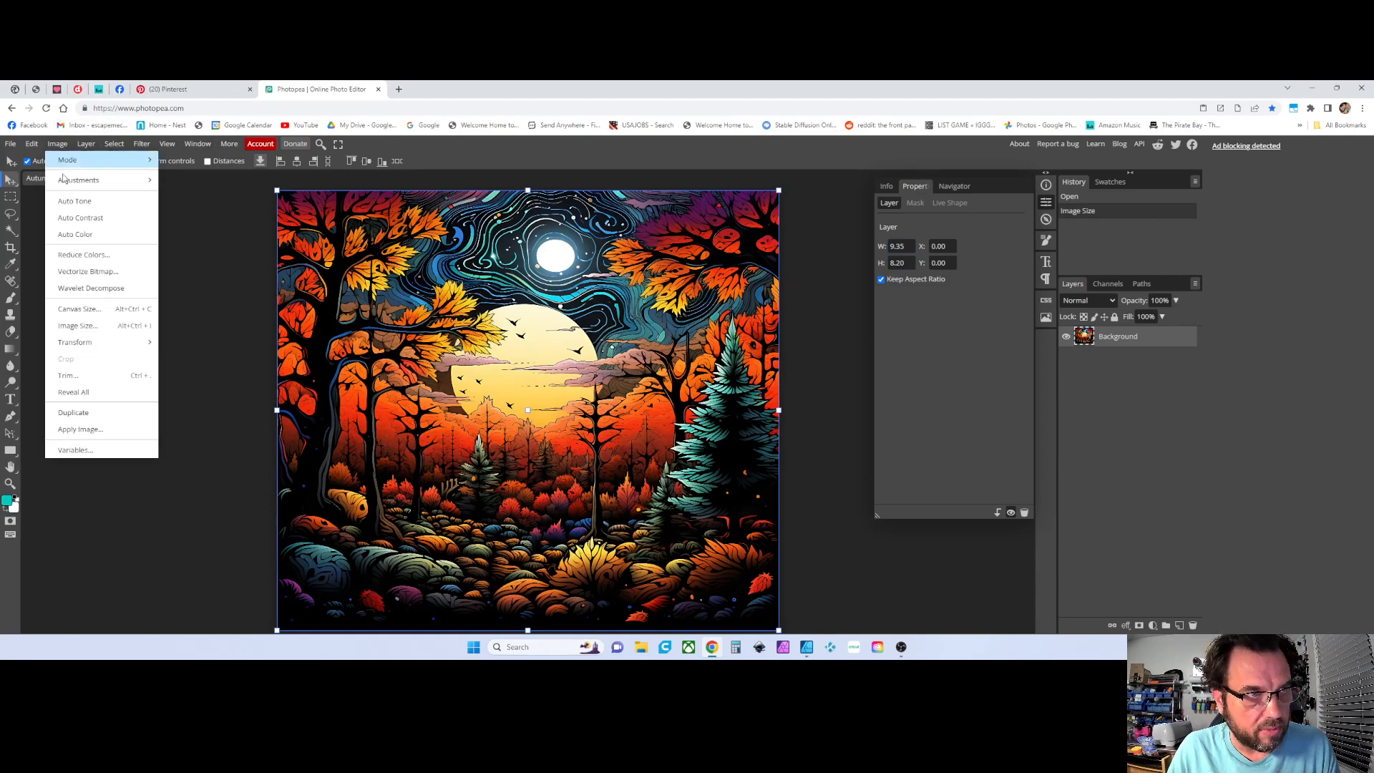
click(71, 324)
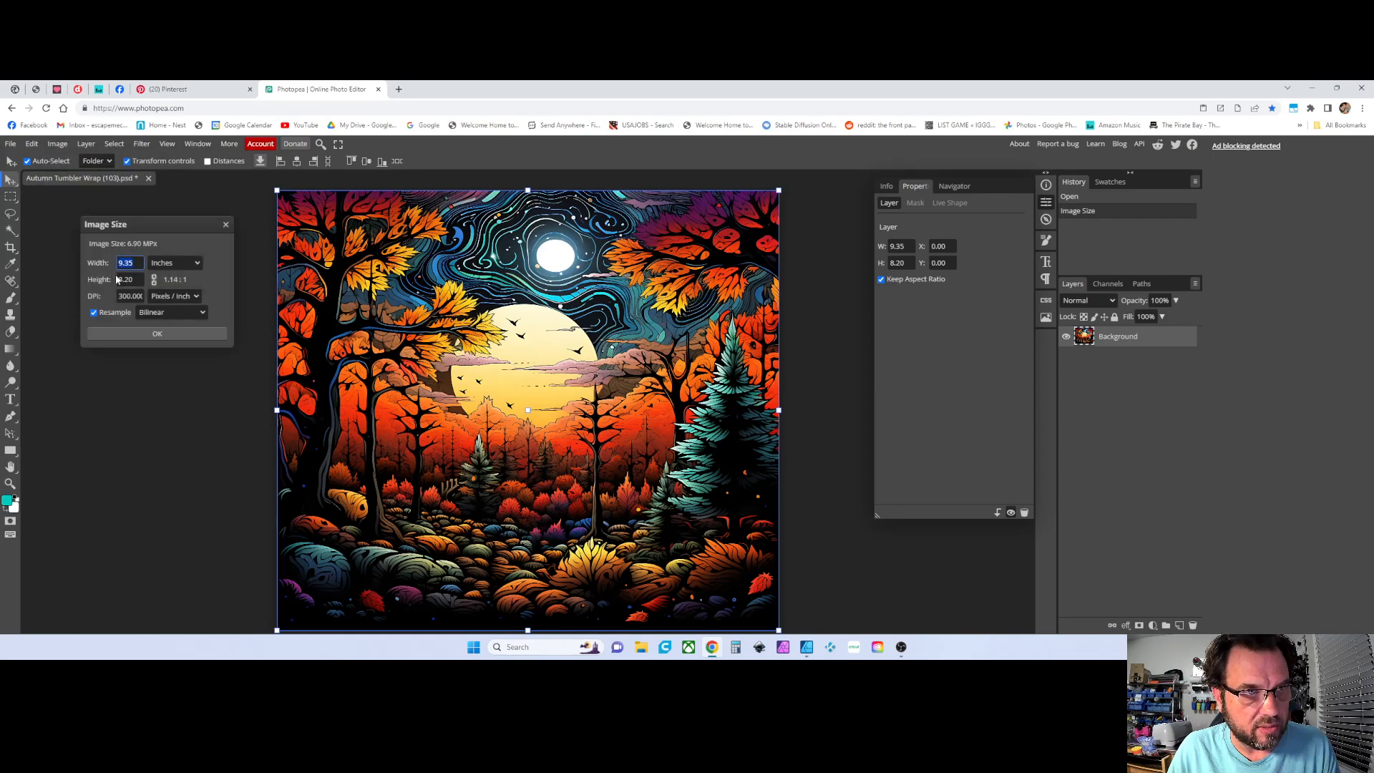
click(224, 226)
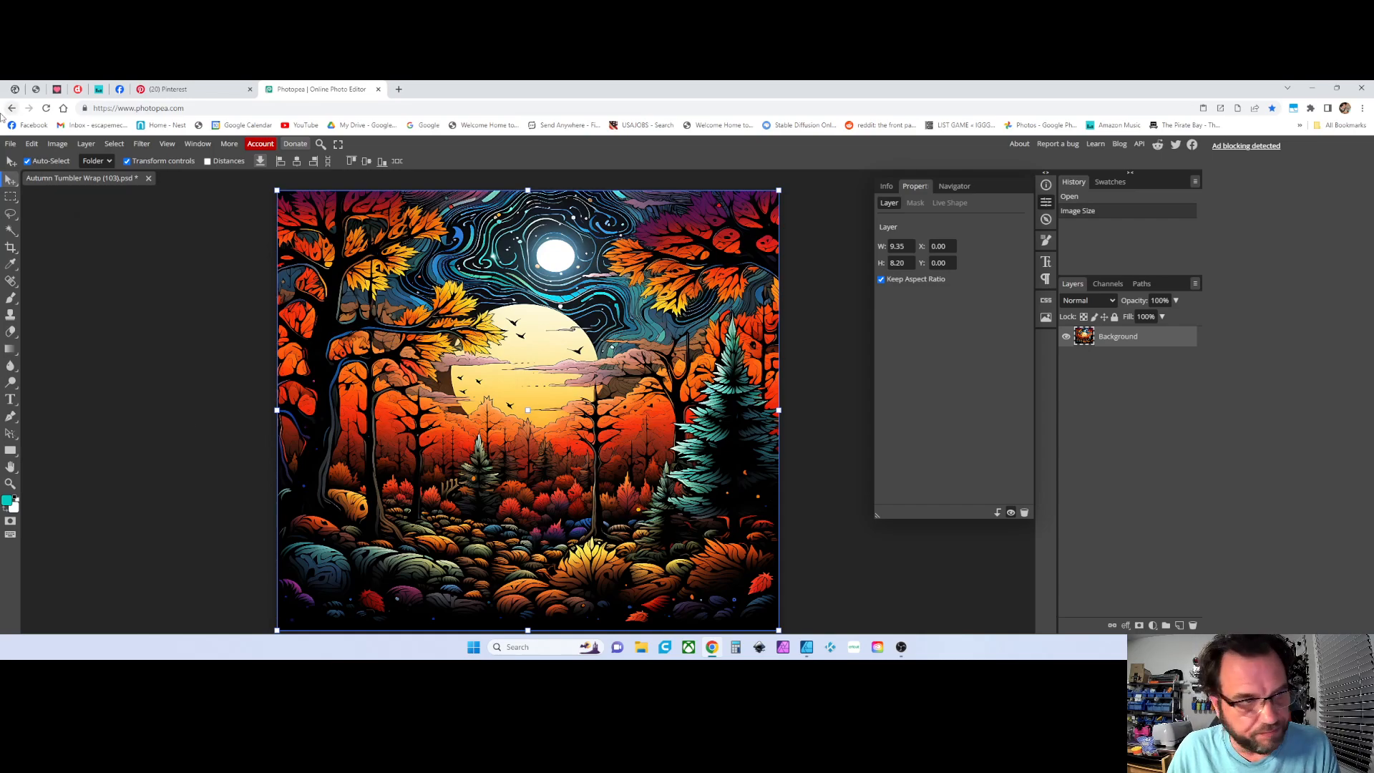
Switch to the Type tool and sample a purple text colour (6d3990) from the image
click(115, 403)
click(11, 399)
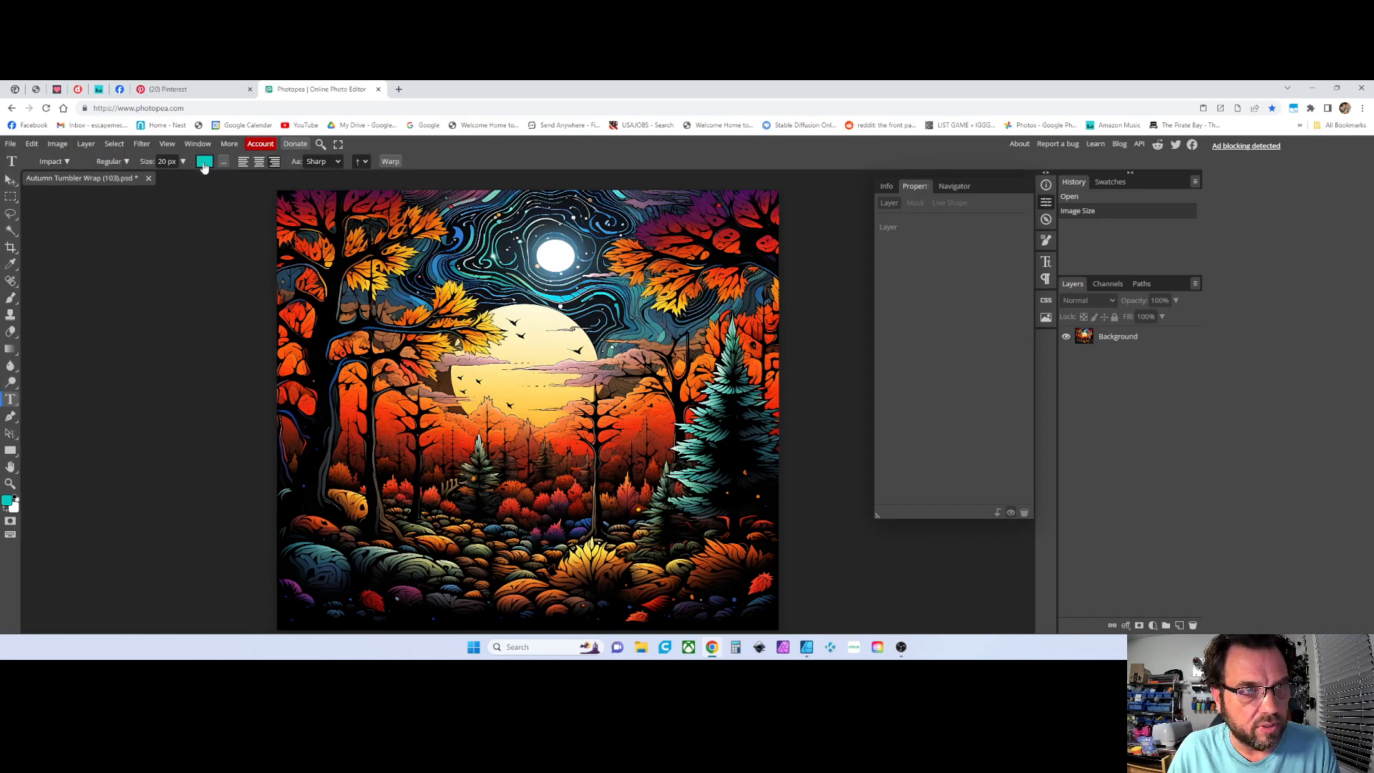
click(204, 164)
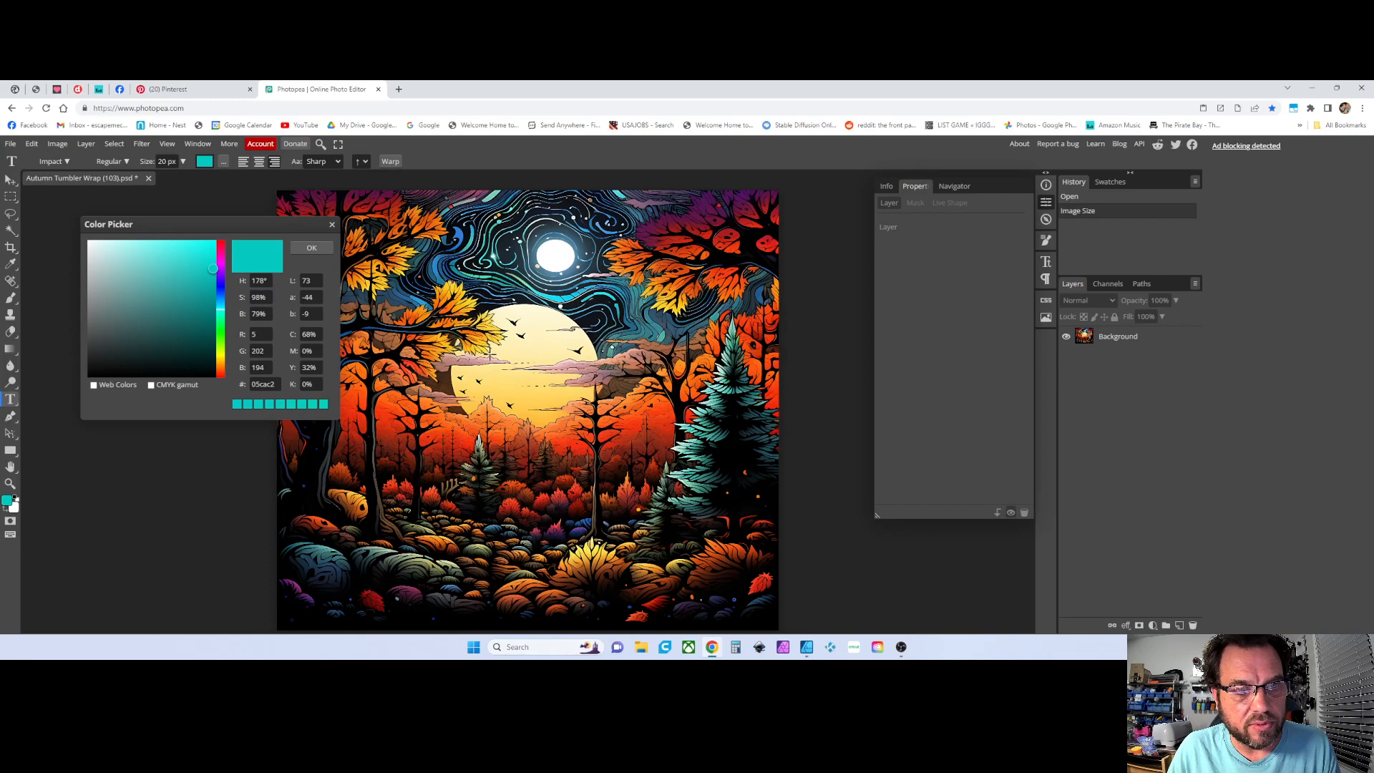
click(578, 528)
click(578, 529)
click(578, 530)
click(579, 532)
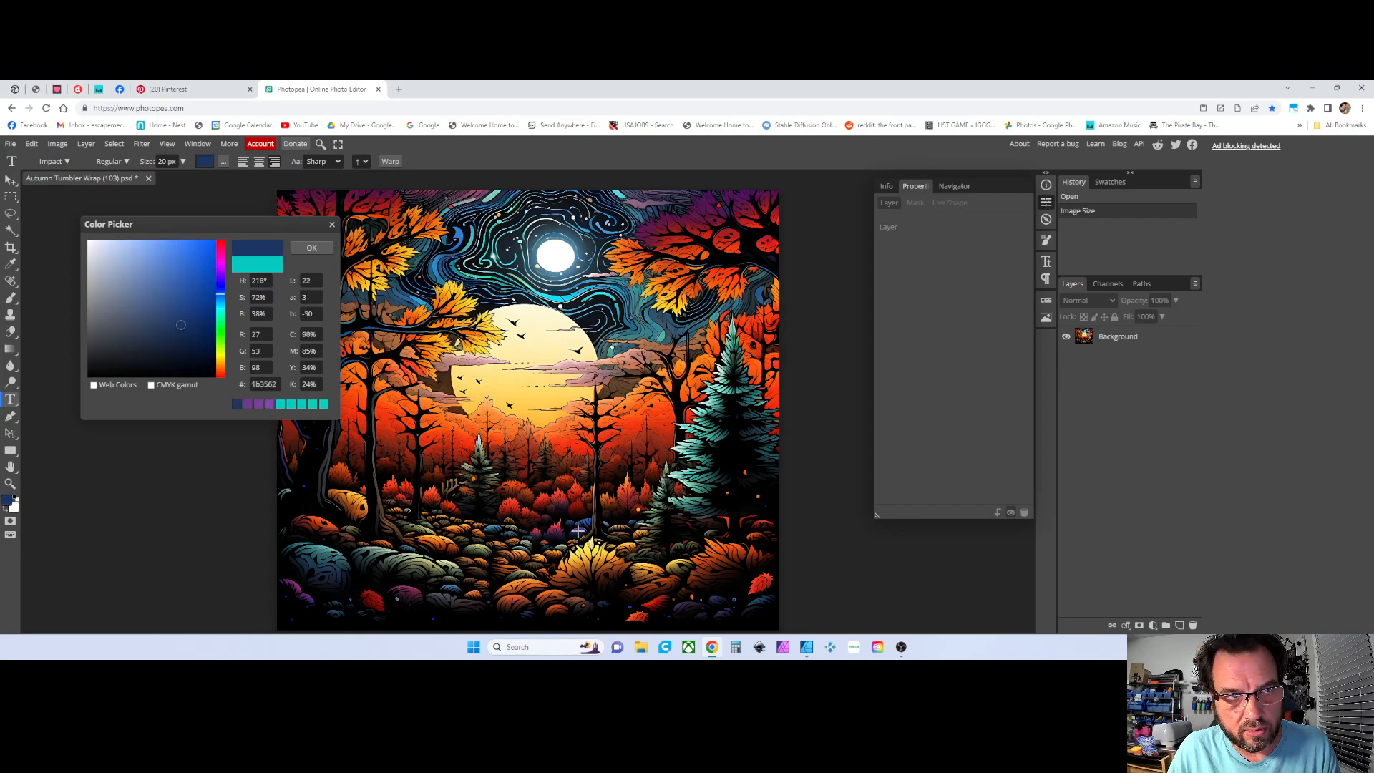
click(578, 530)
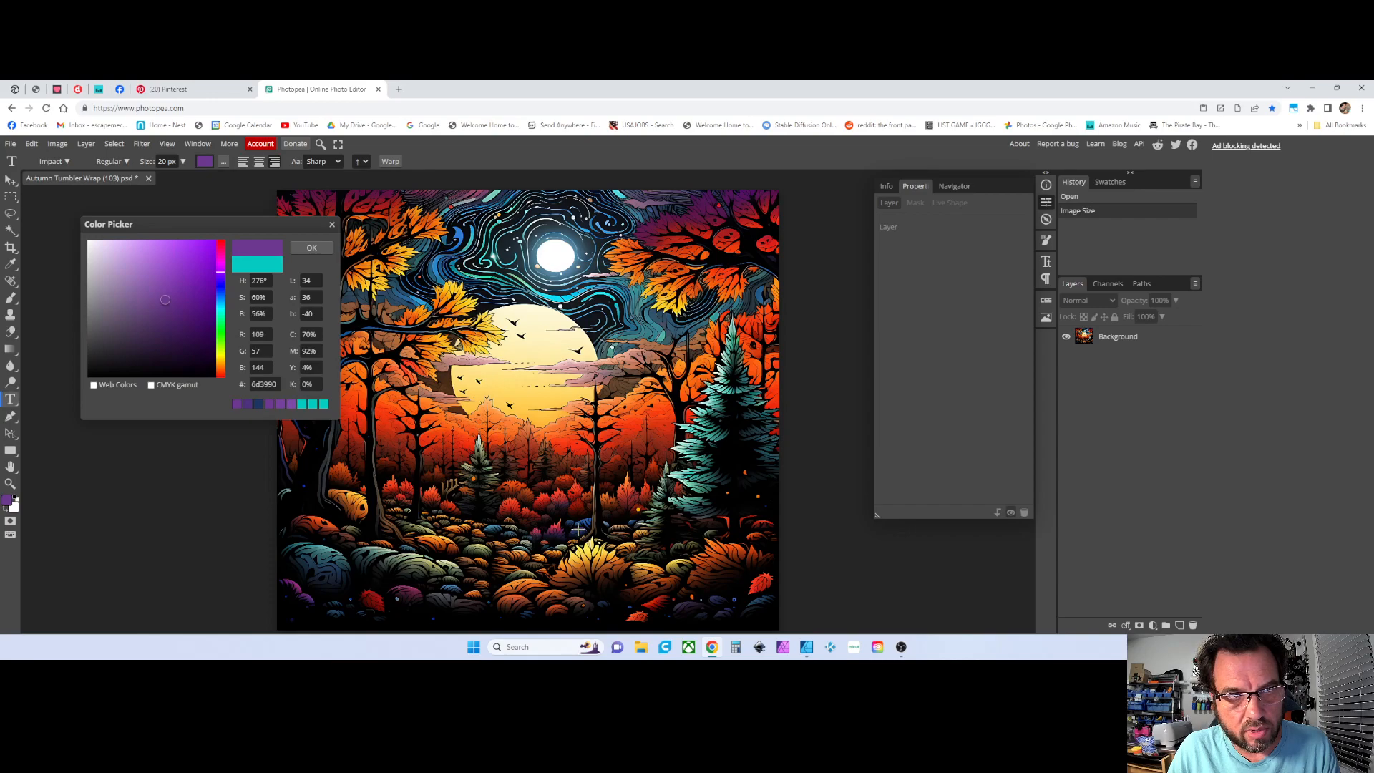
click(312, 249)
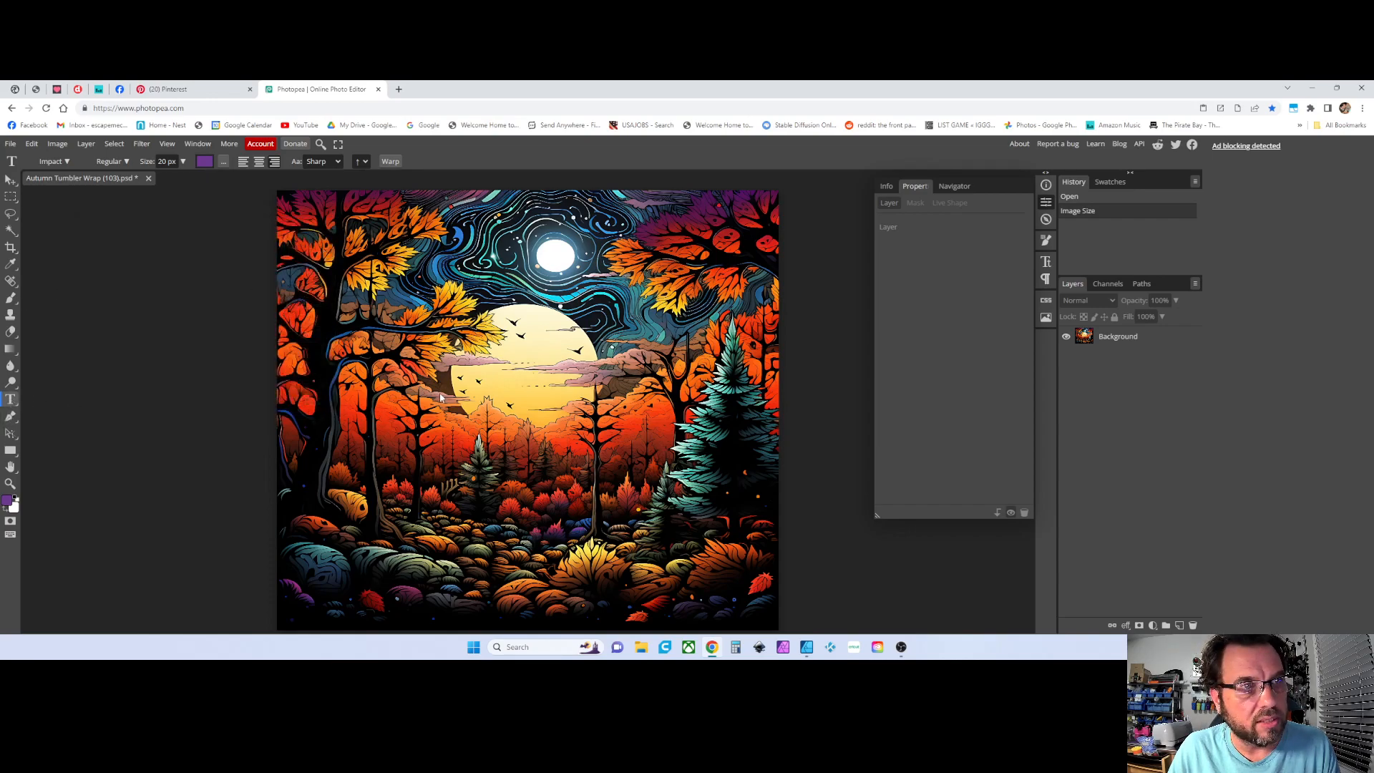
Set the font size to 450 px and type the text FALL IS HERE... on the image
click(165, 161)
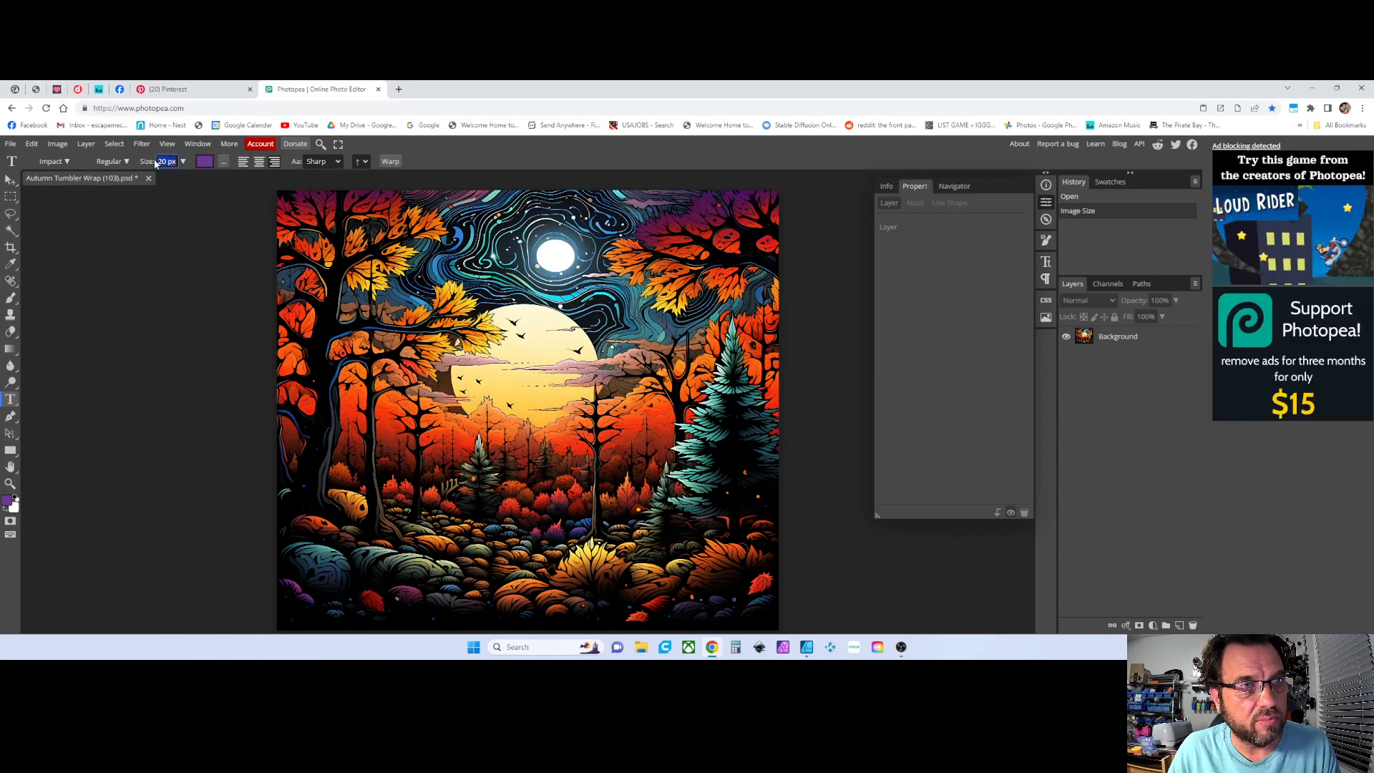
text(450)
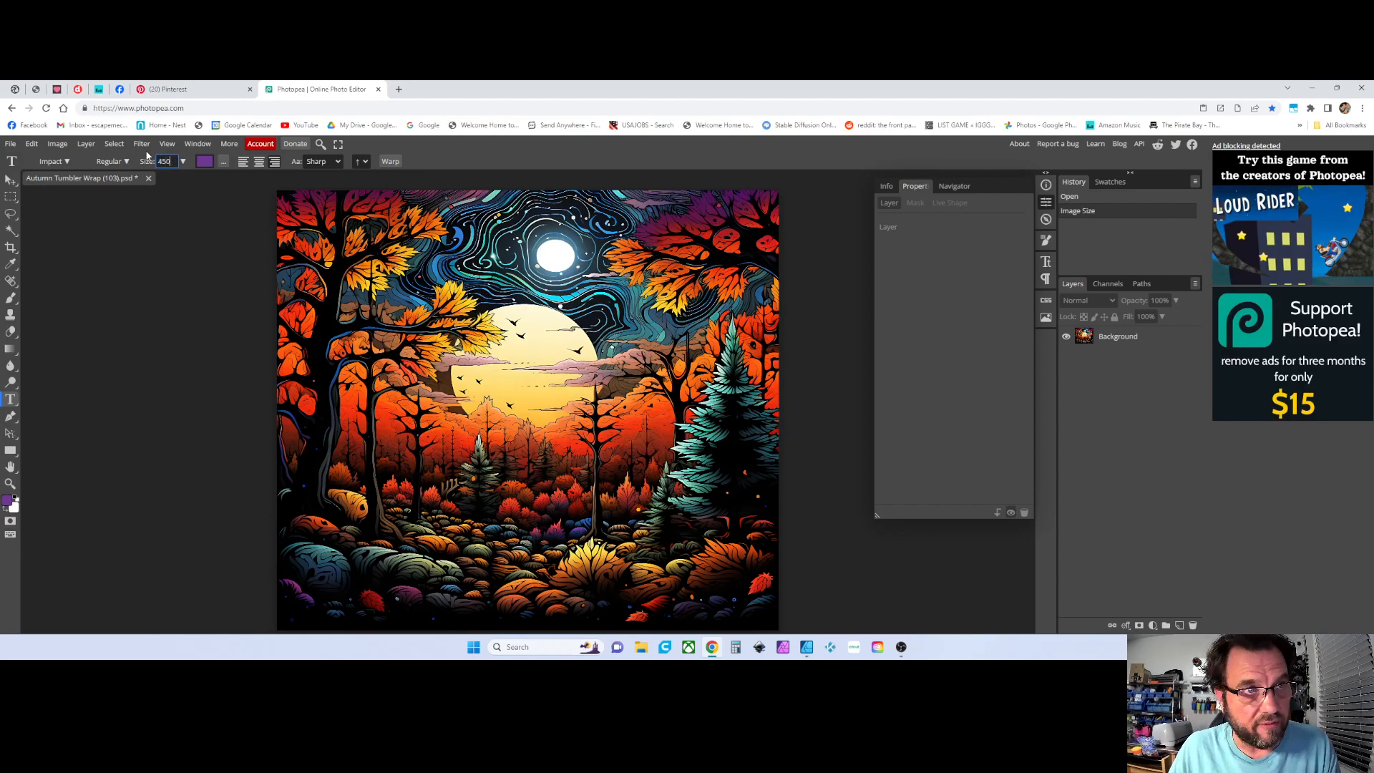
click(446, 406)
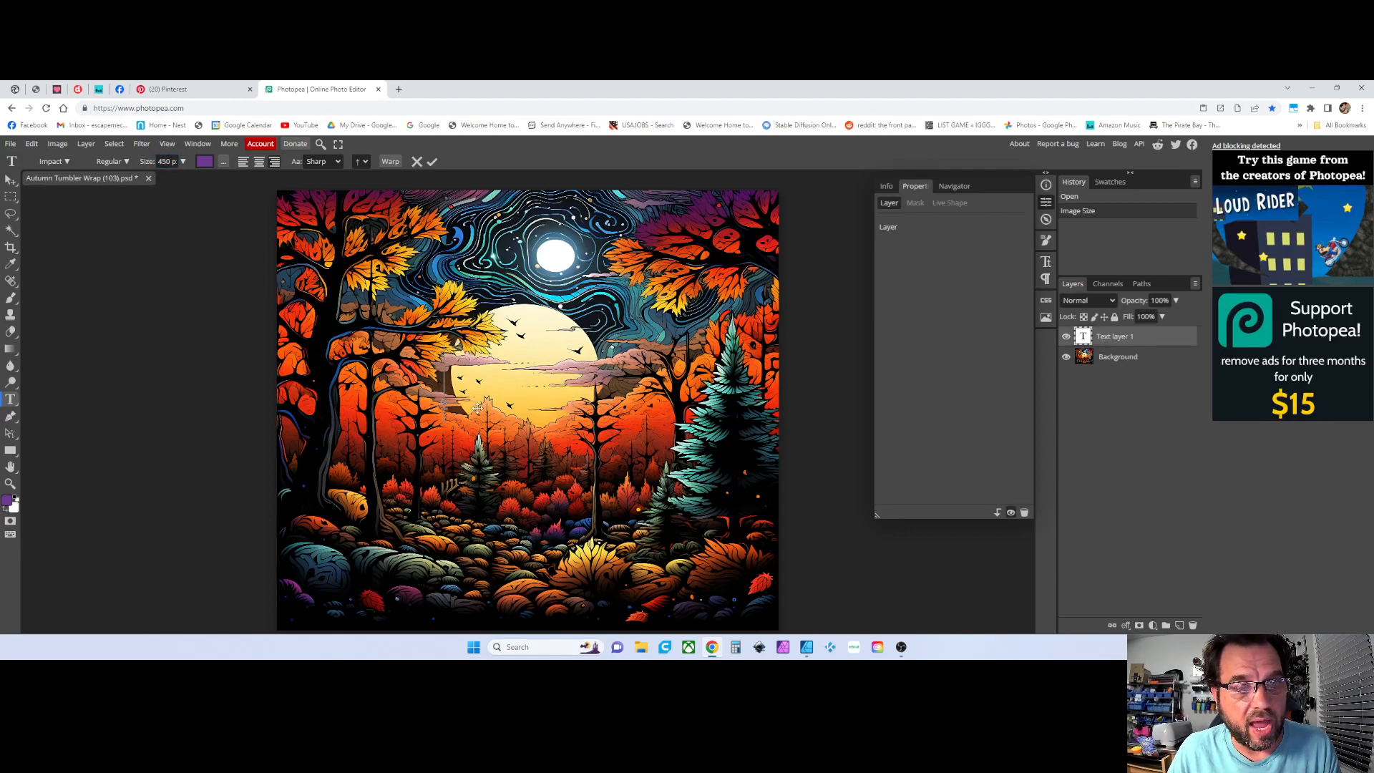
text(A)
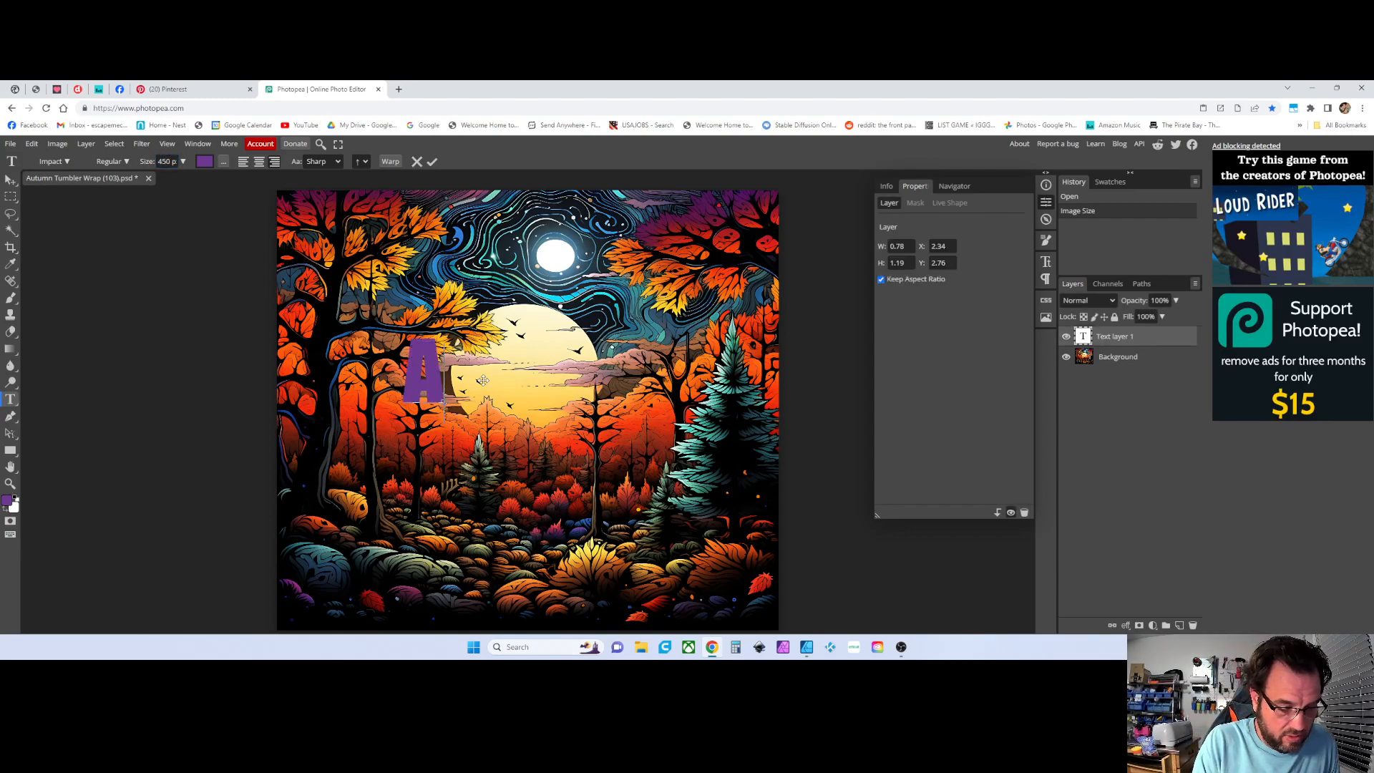
key(BackSpace)
text(FALL)
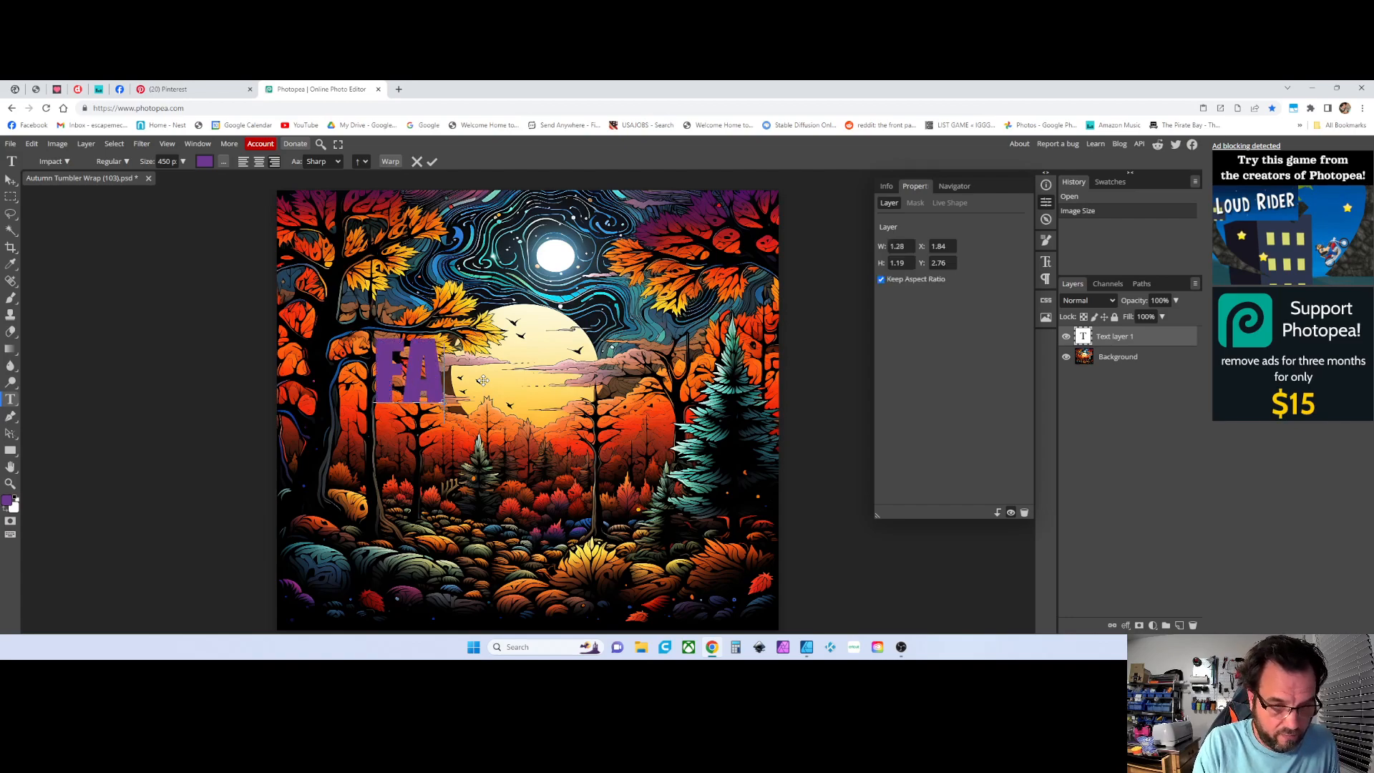
text( IS)
text( HERE)
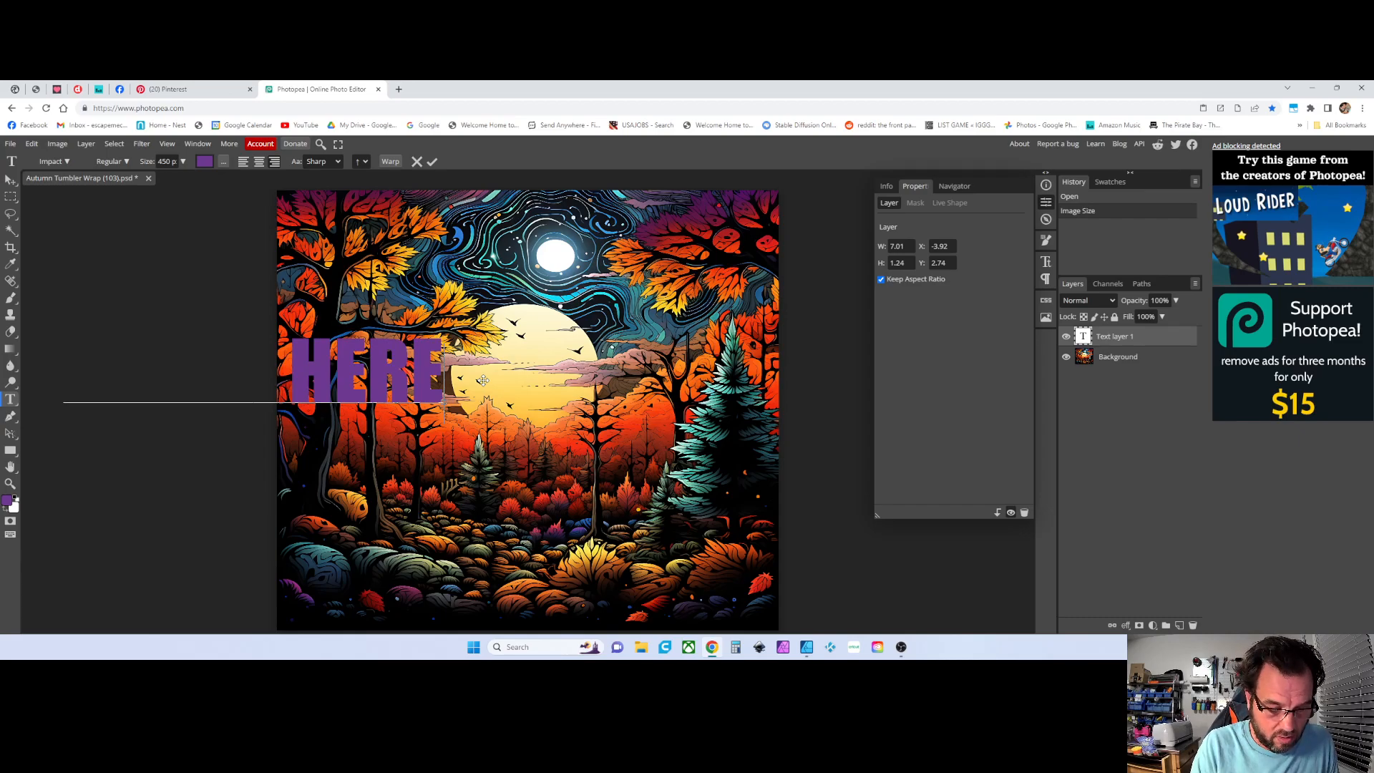
text(...)
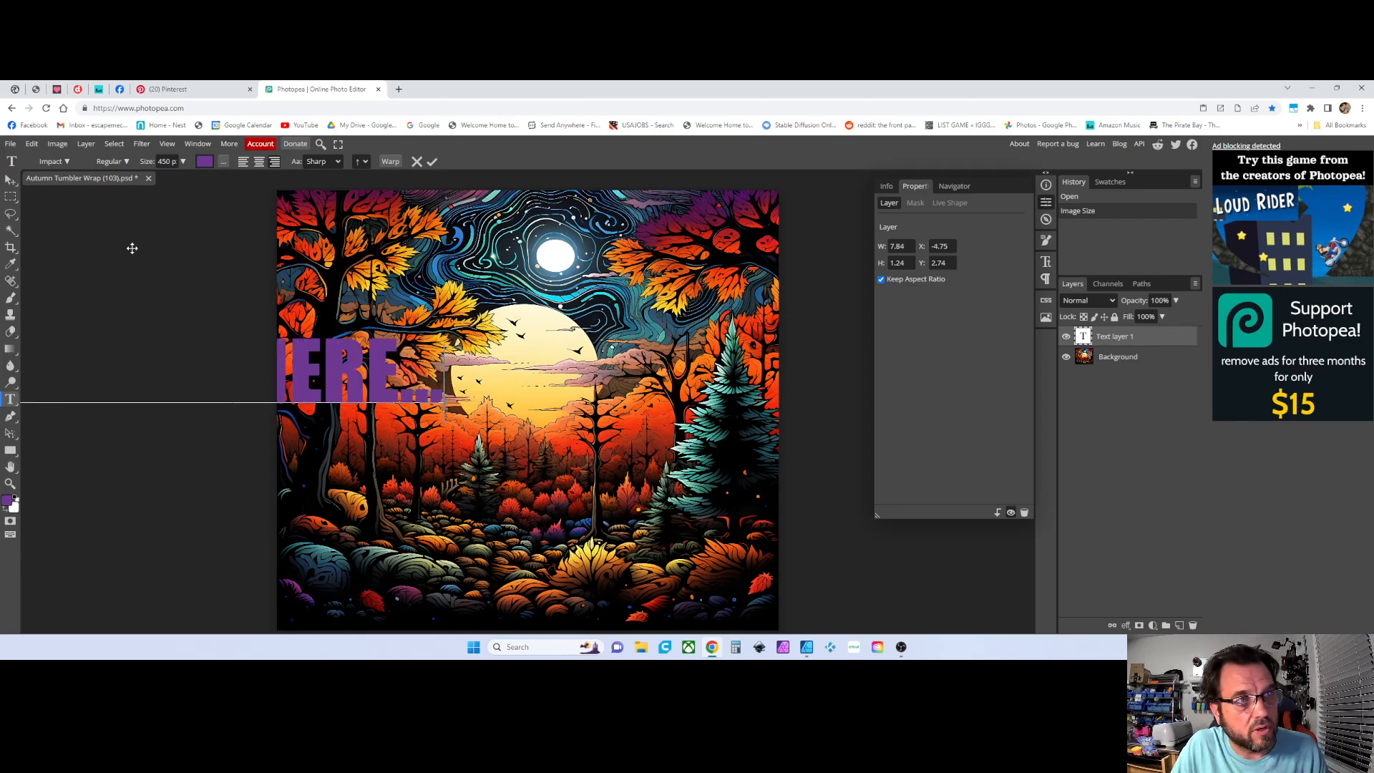
Move the FALL IS HERE... text to the lower middle of the image
click(10, 179)
drag(327, 387, 622, 441)
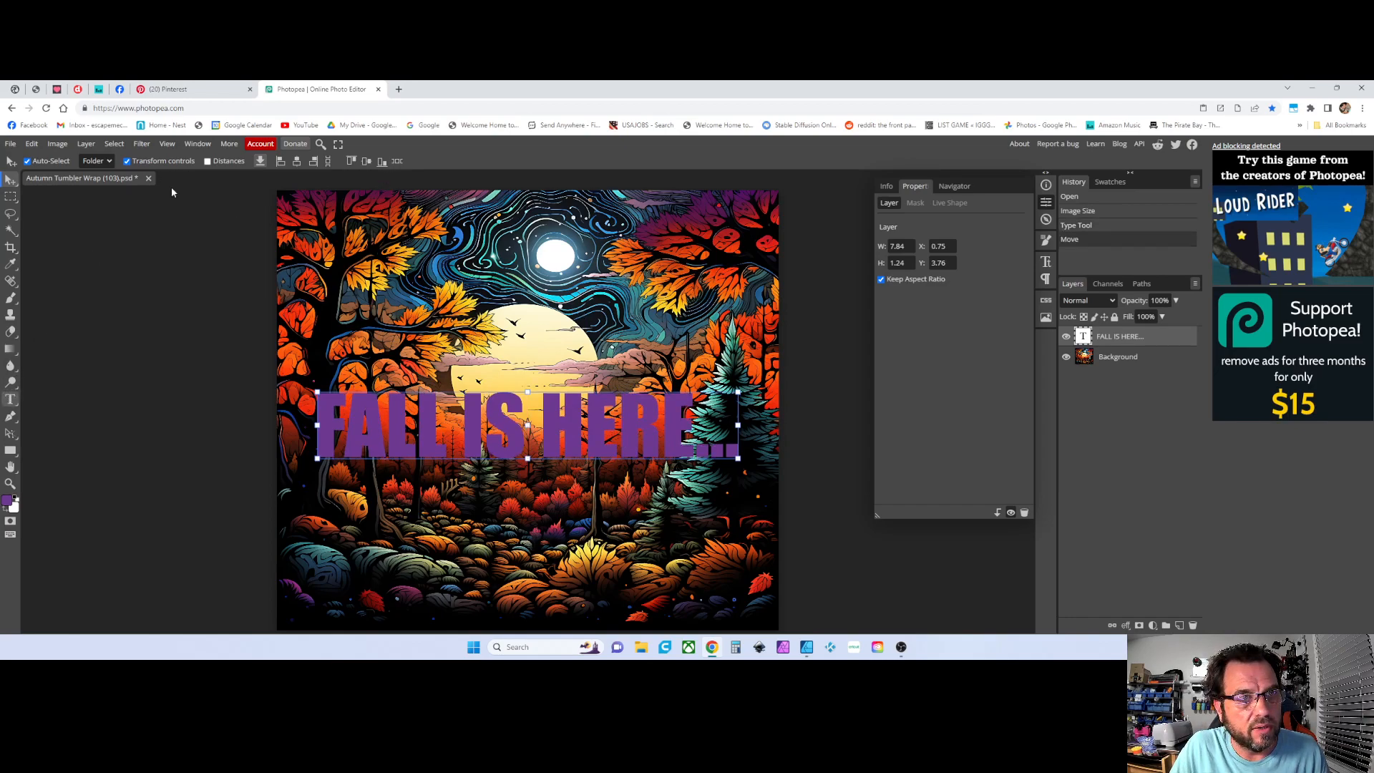
Open the Warp settings for the text layer
key(t)
click(391, 162)
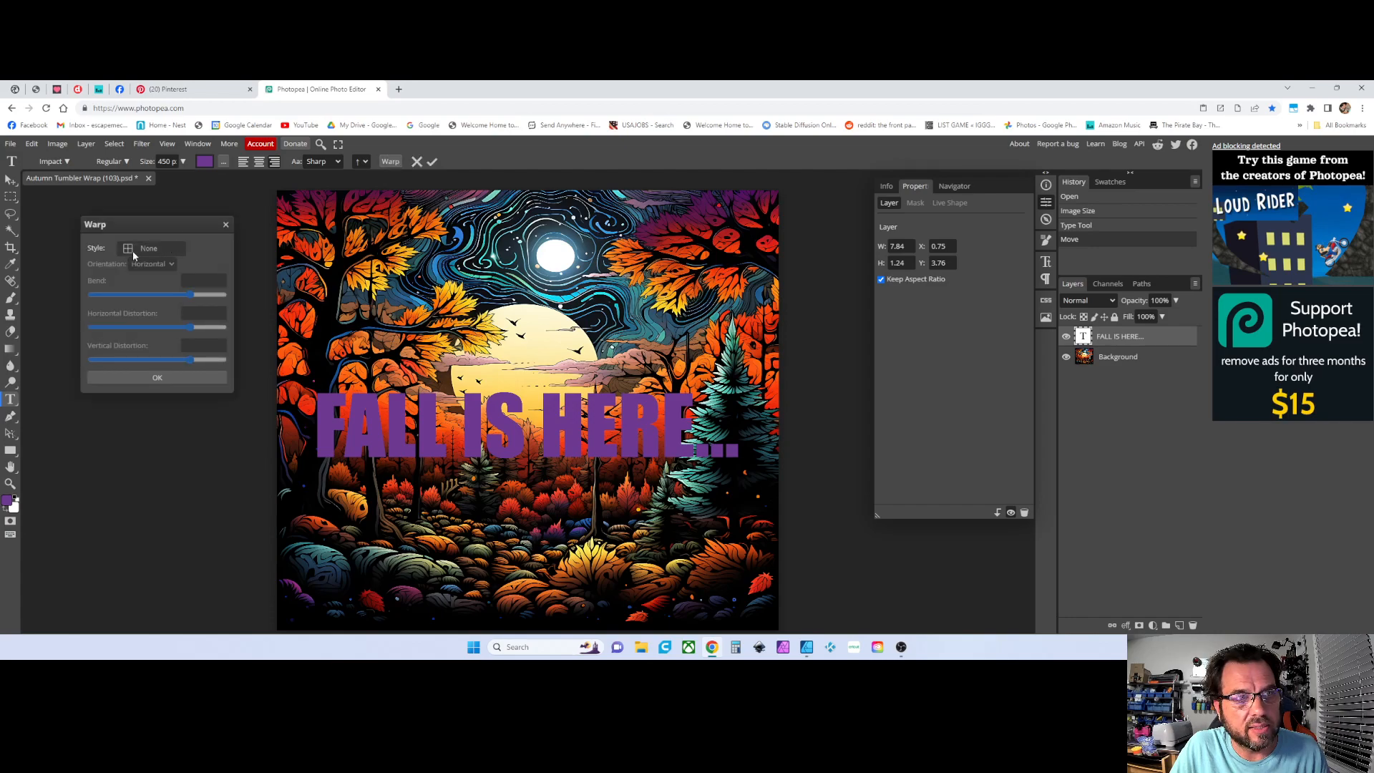
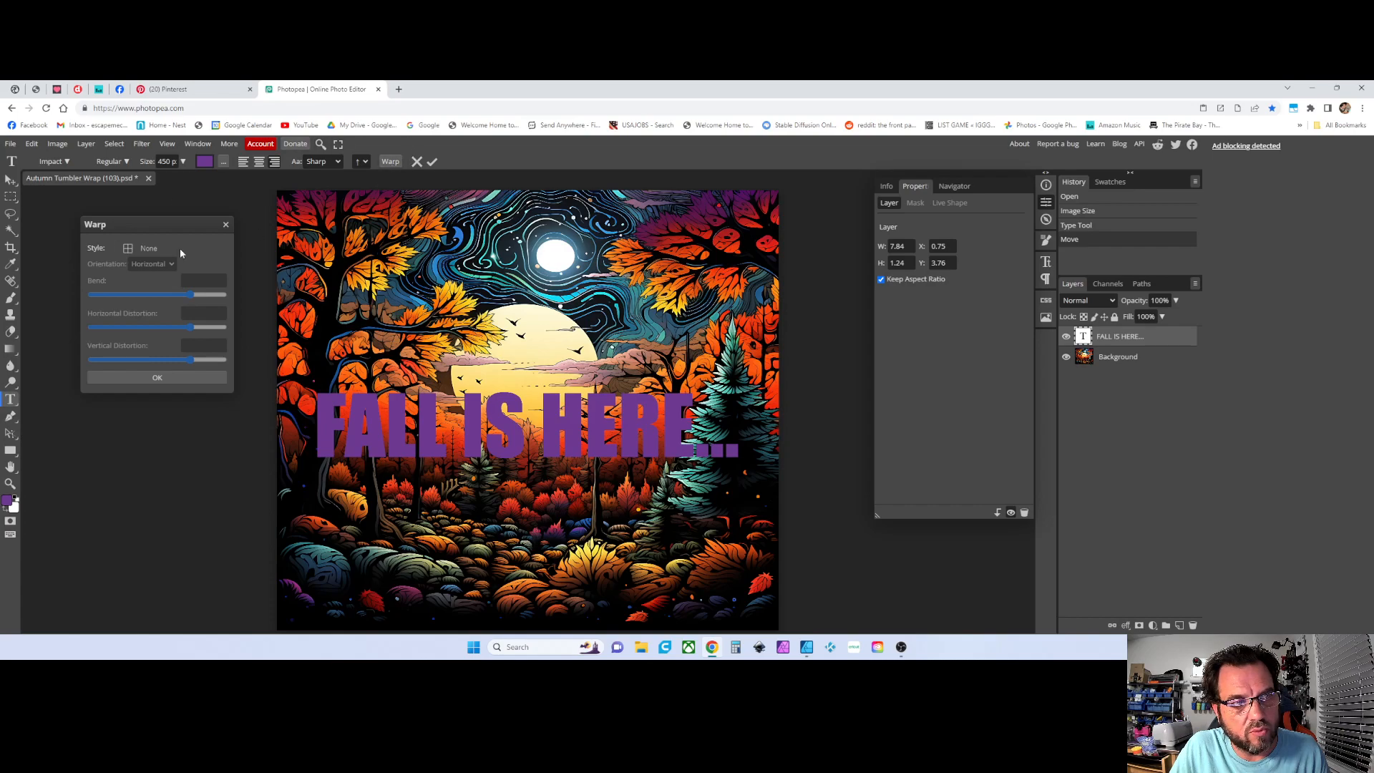
Try the Arc warp style on the text with horizontal orientation
click(132, 249)
click(138, 249)
click(144, 246)
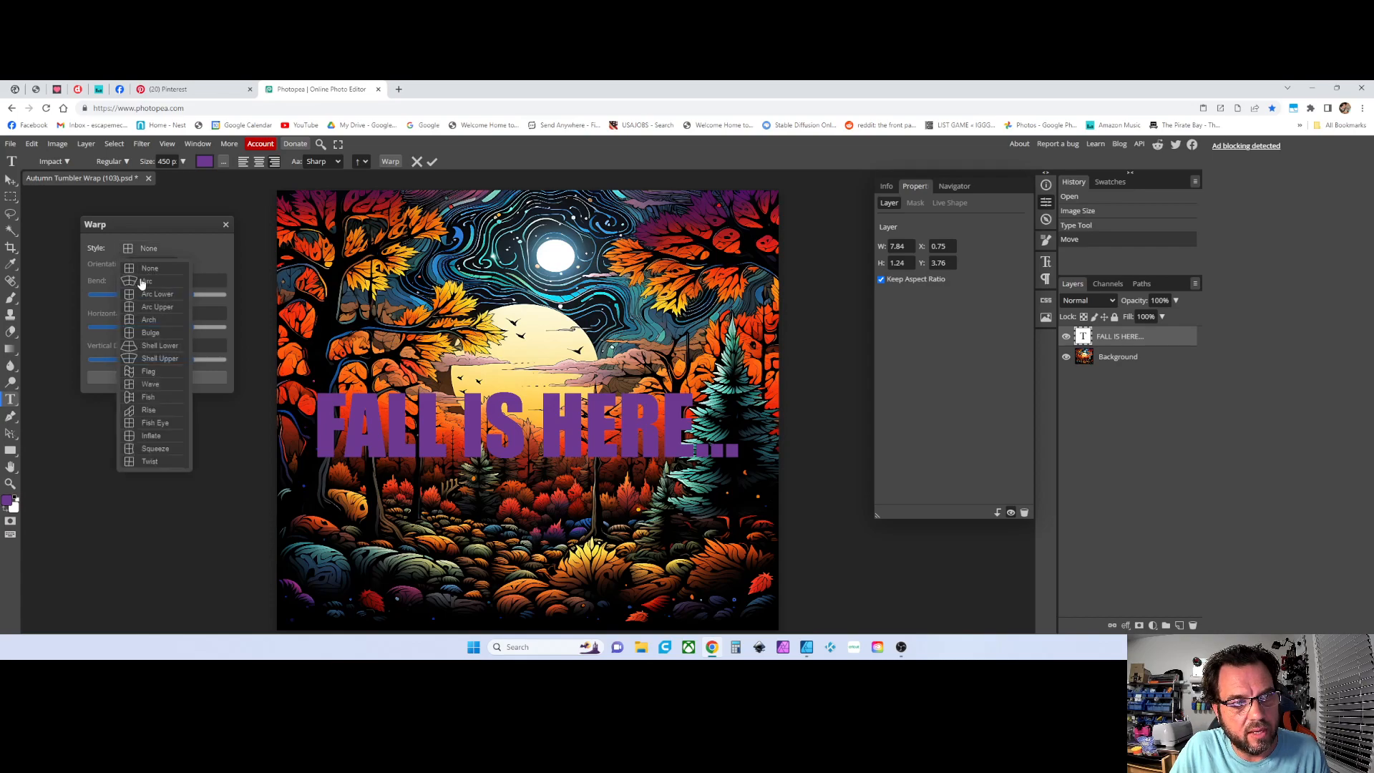
click(141, 281)
click(153, 263)
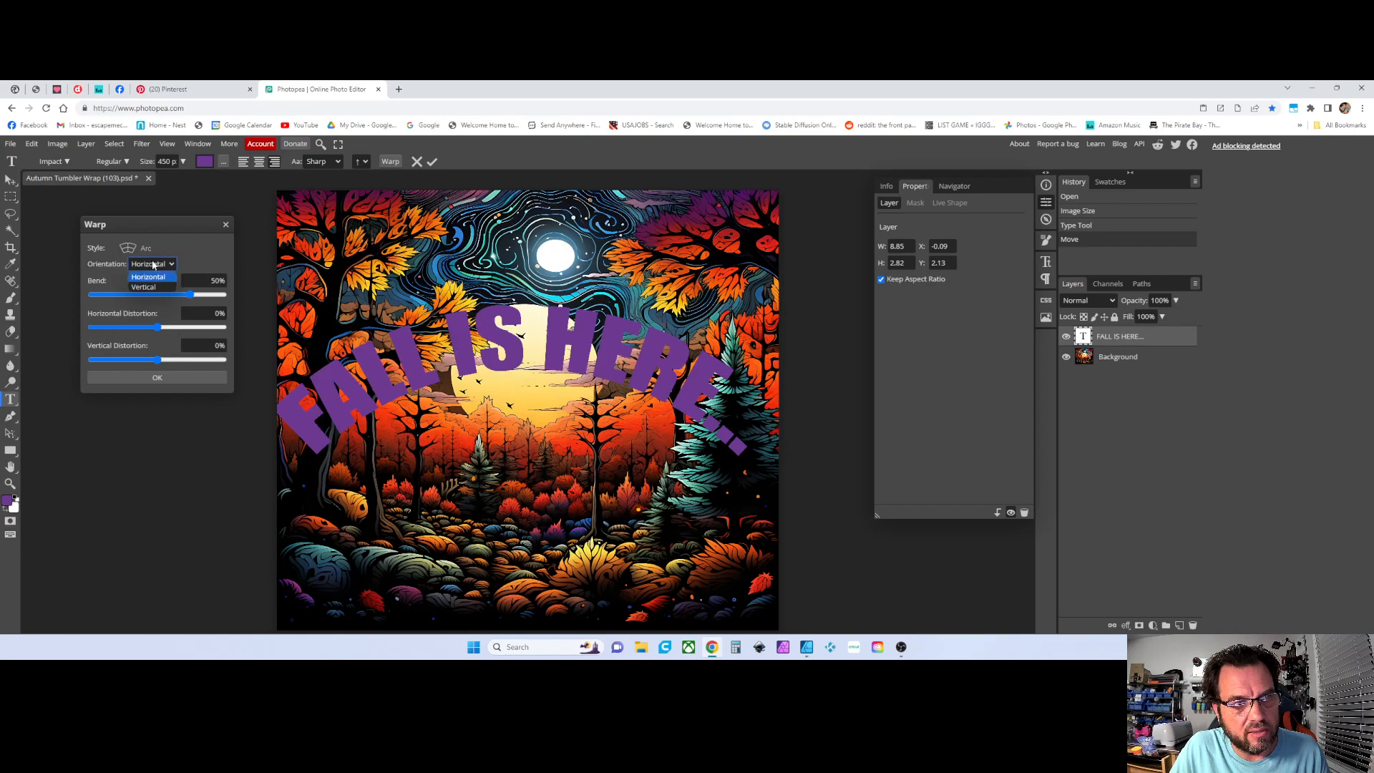
click(150, 278)
Apply the Flag warp style to the text layer
click(143, 248)
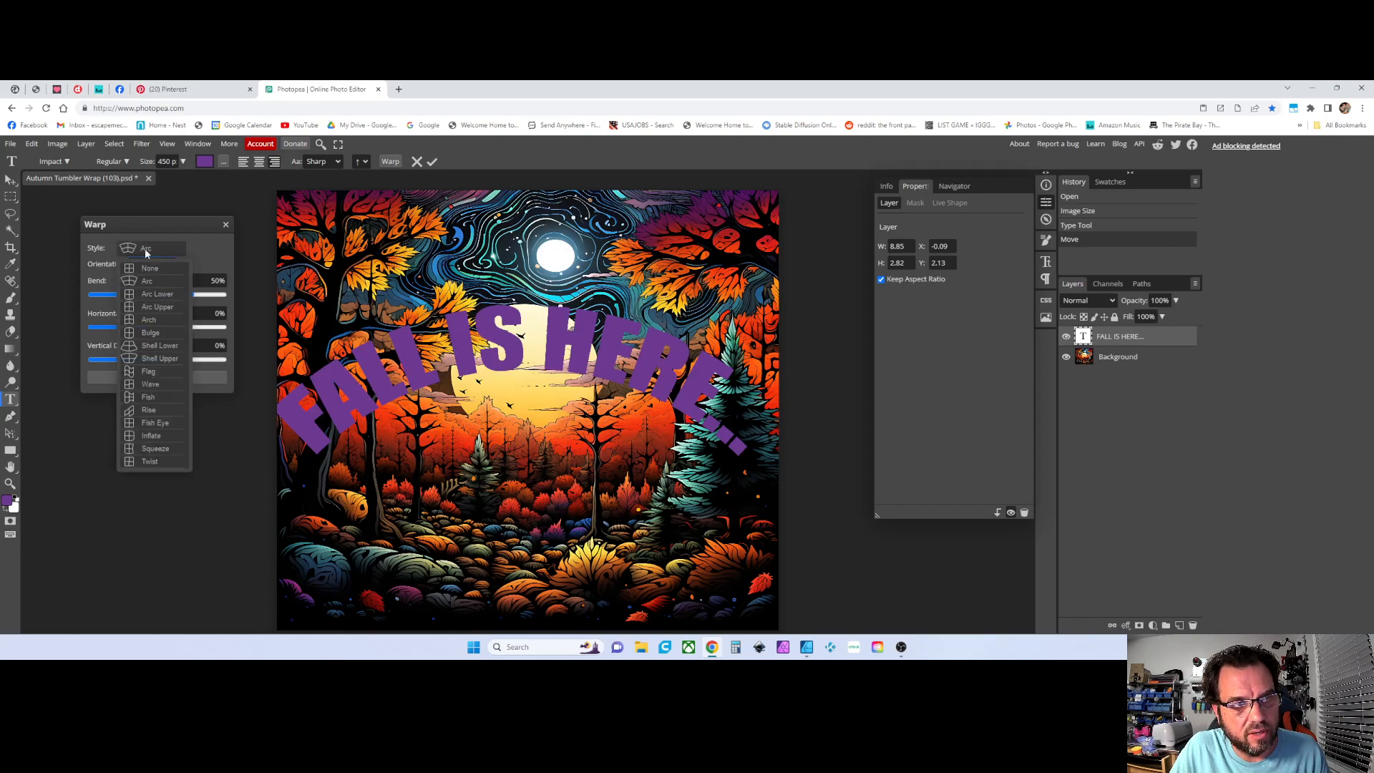
click(158, 373)
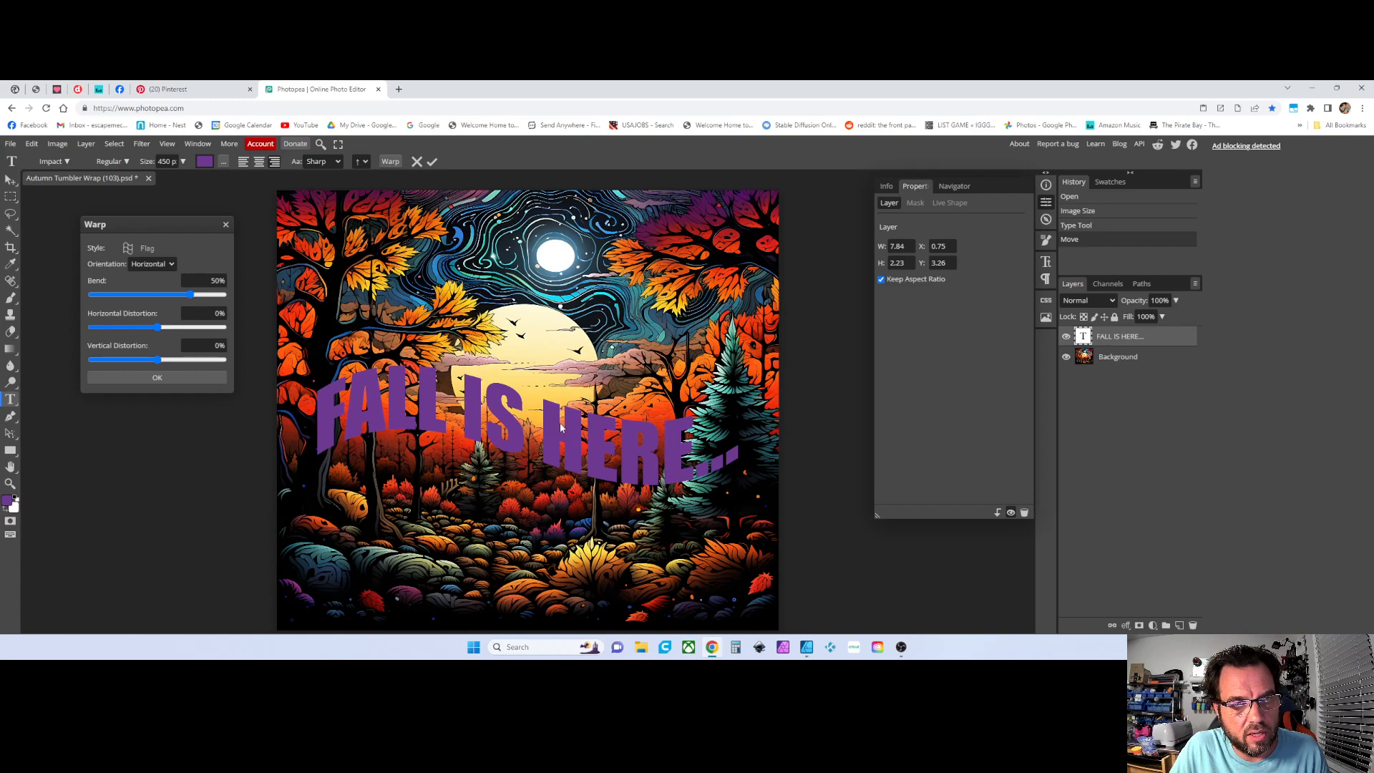
click(136, 375)
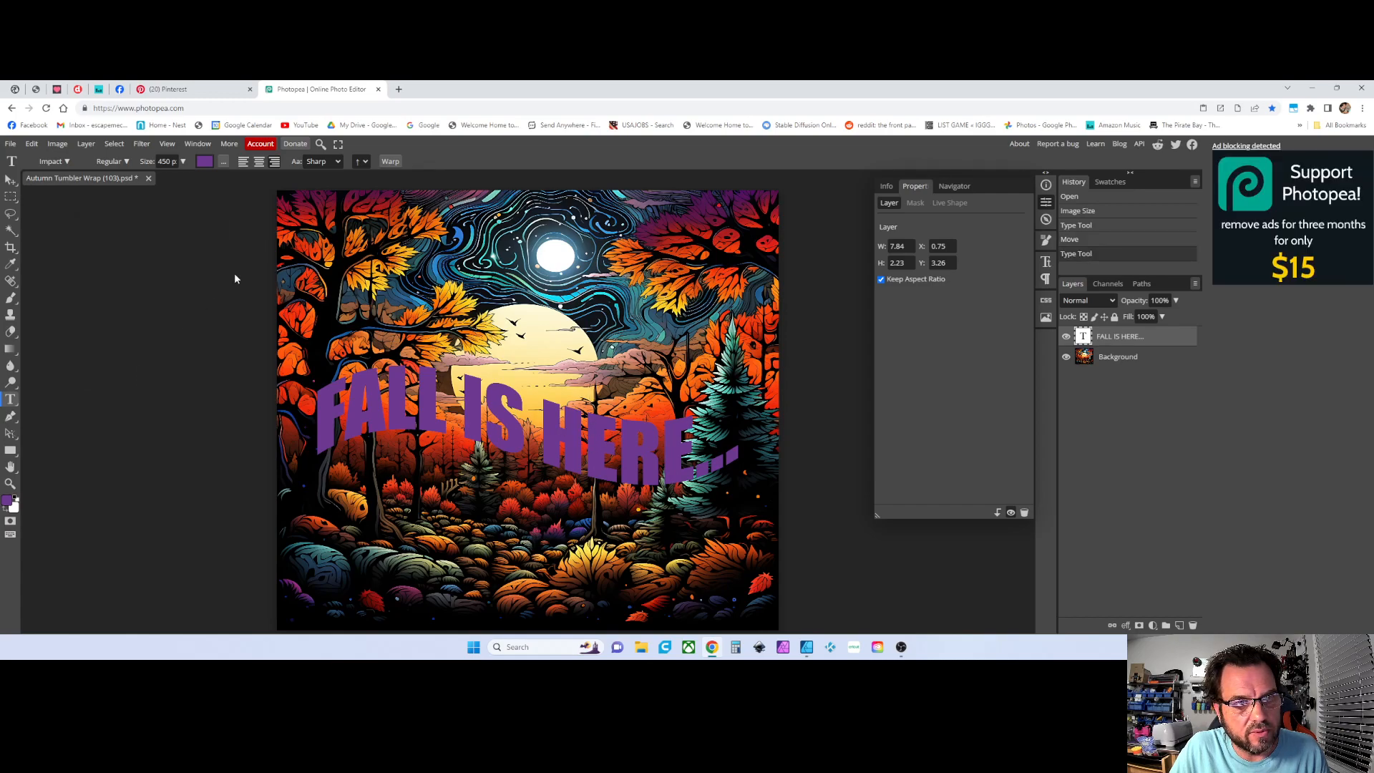
Move the warped text up toward the middle of the image
click(11, 180)
drag(475, 428, 473, 348)
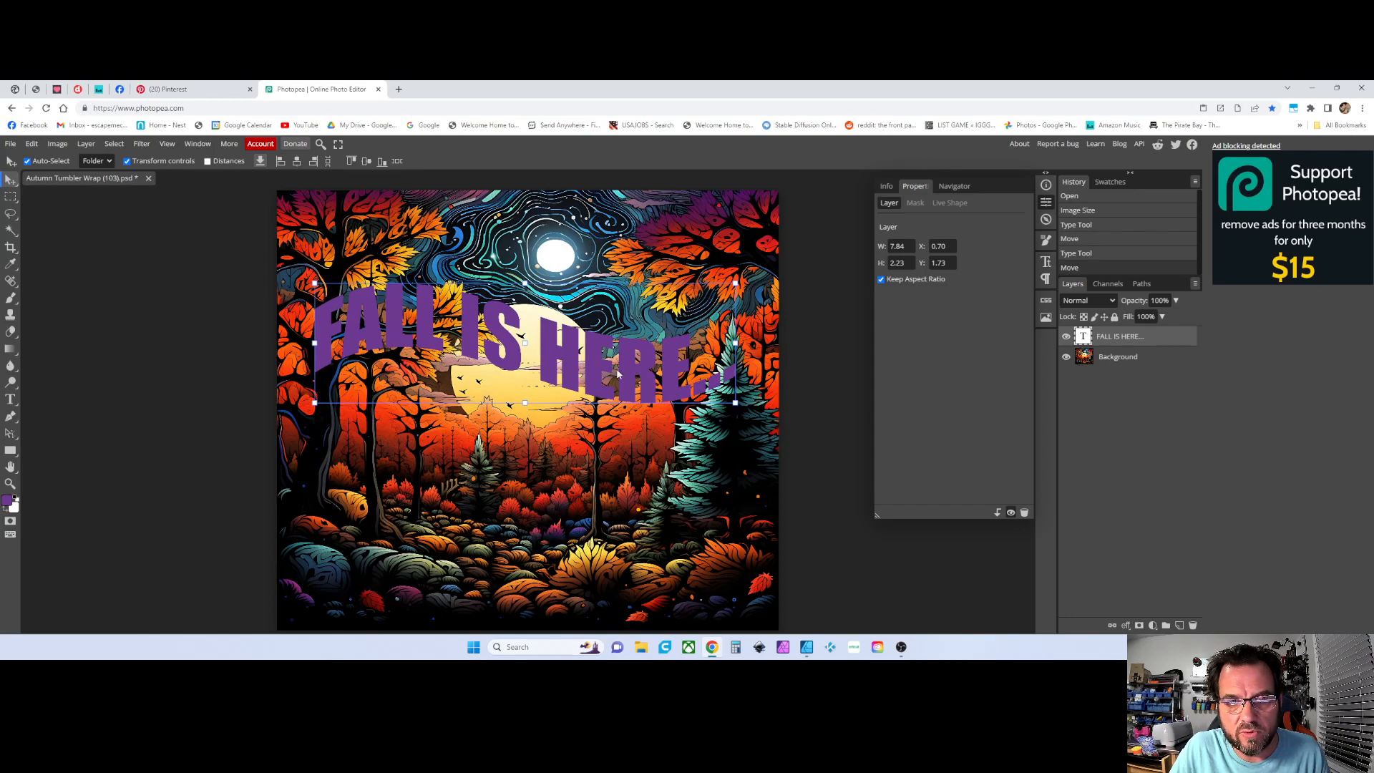
Duplicate the text layer and move the copy below the original
right_click(1103, 339)
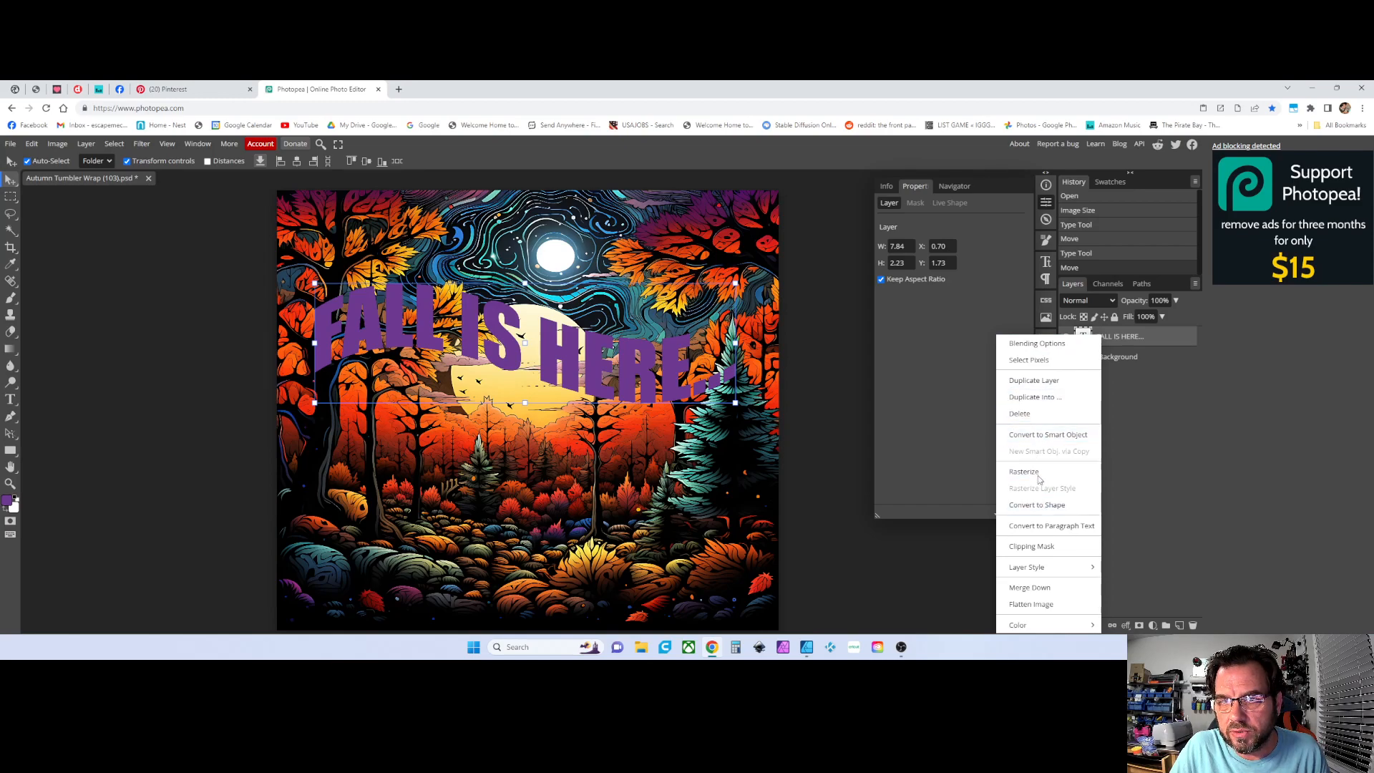
click(1035, 380)
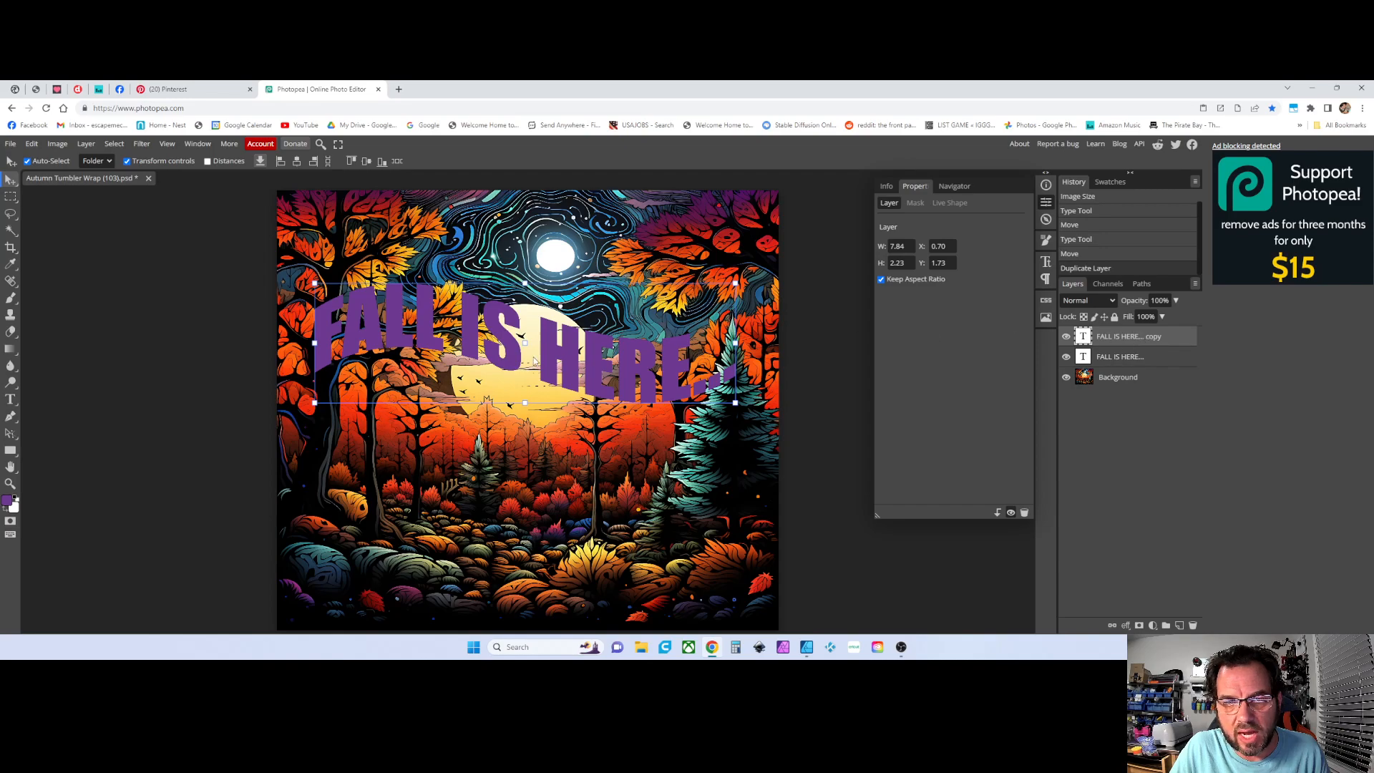
drag(569, 365, 571, 448)
Replace the duplicated layer's text with TIME TO PLAY
double_click(571, 448)
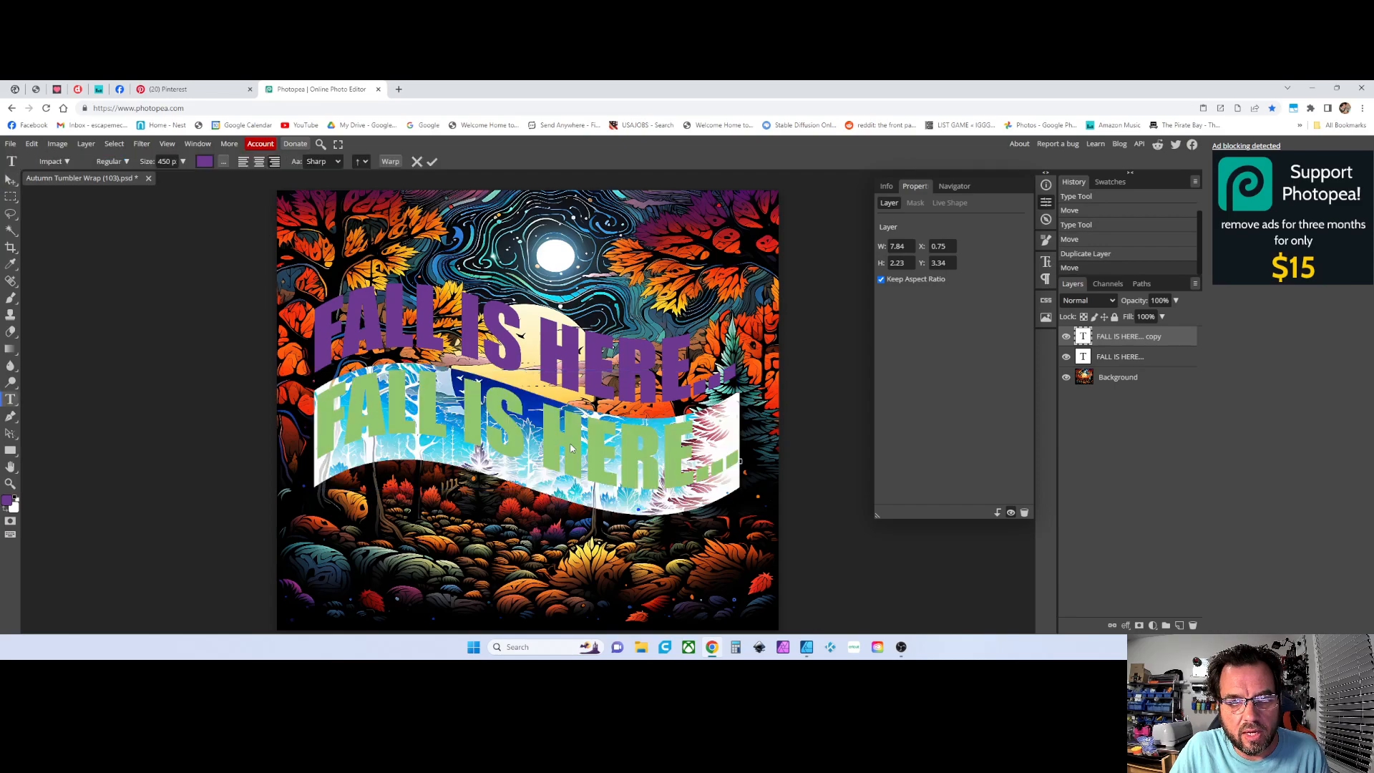
click(12, 406)
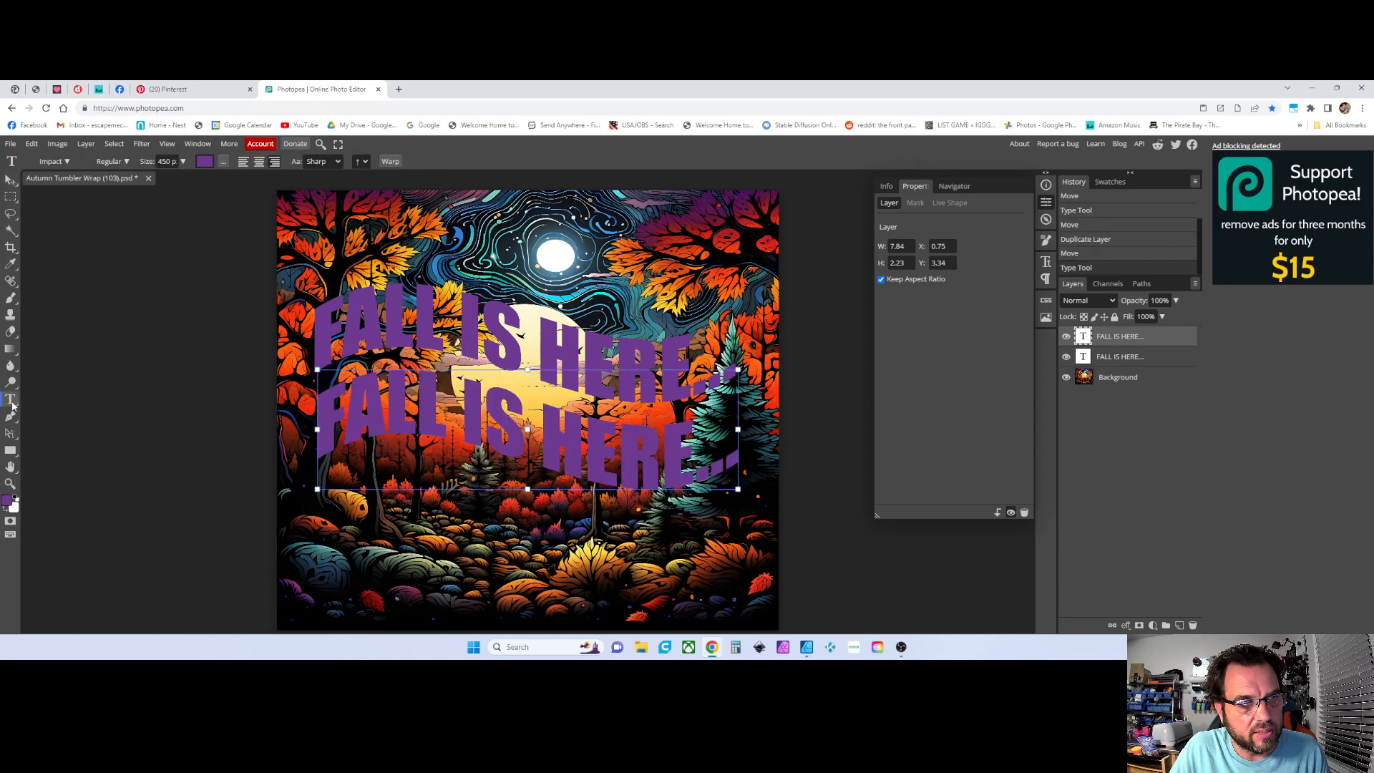
double_click(550, 448)
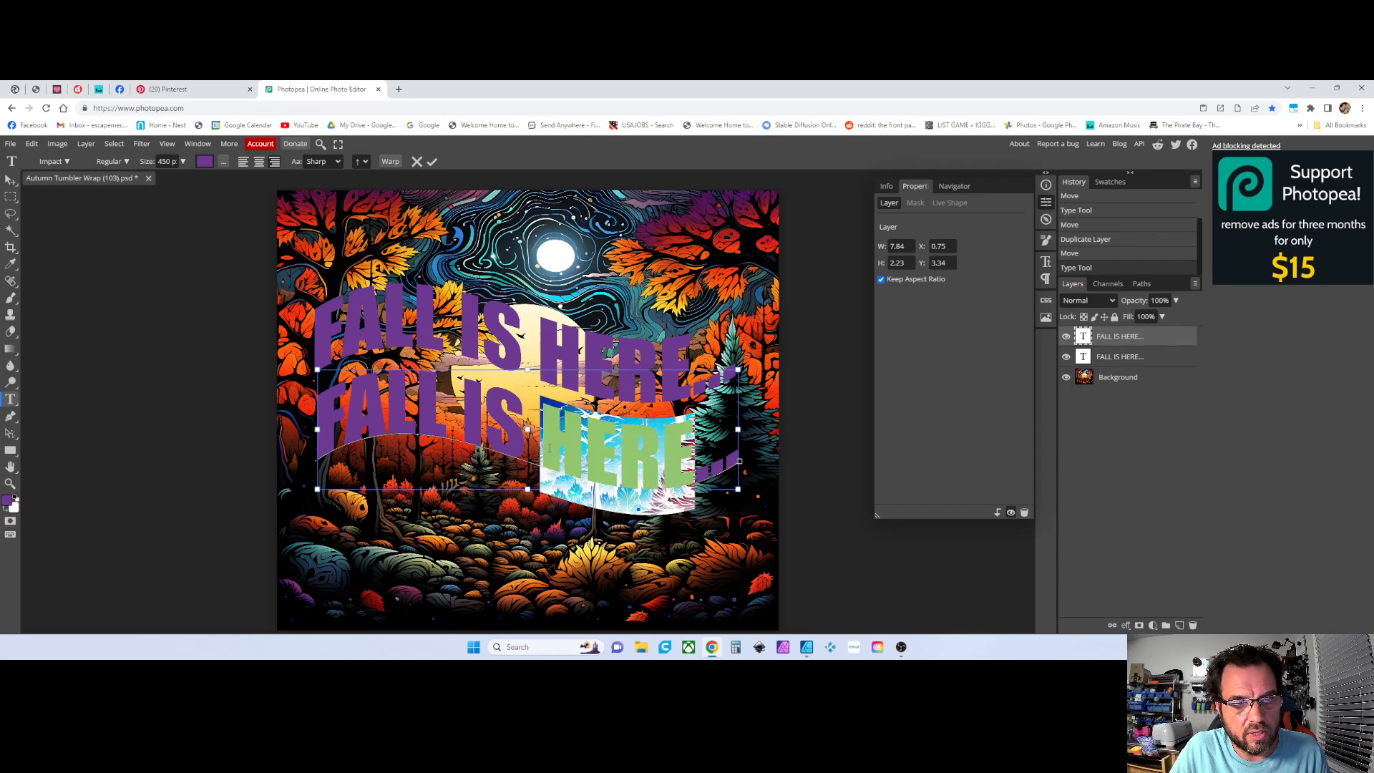
triple_click(576, 449)
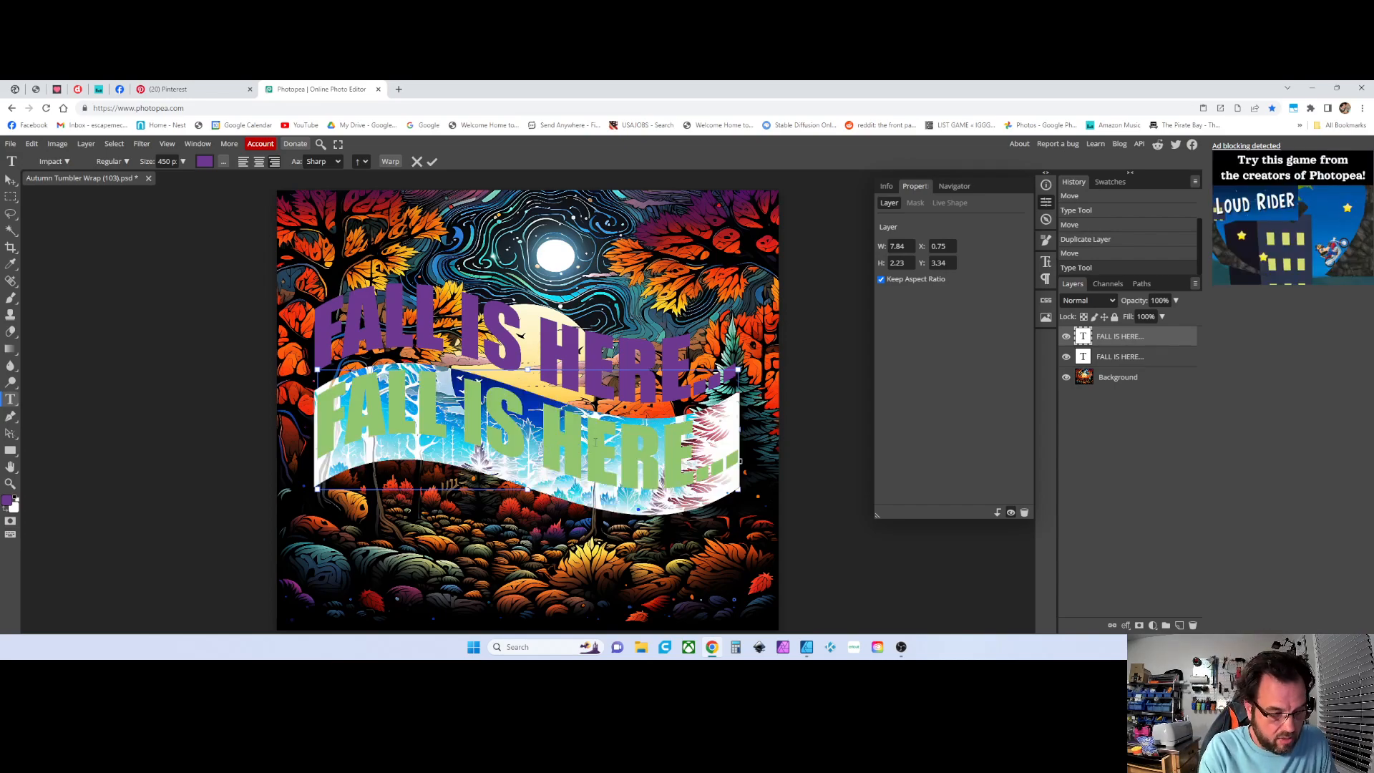
text(TIME)
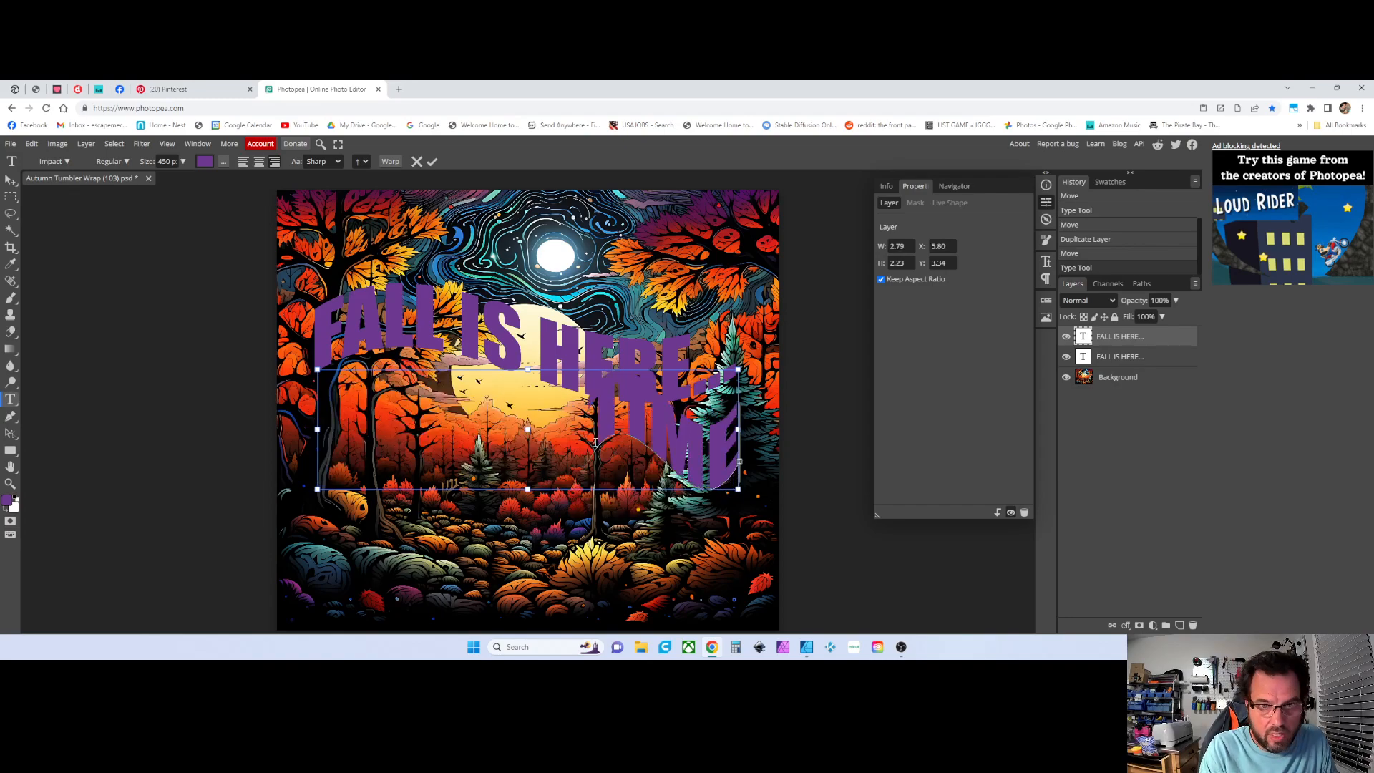
text( TO)
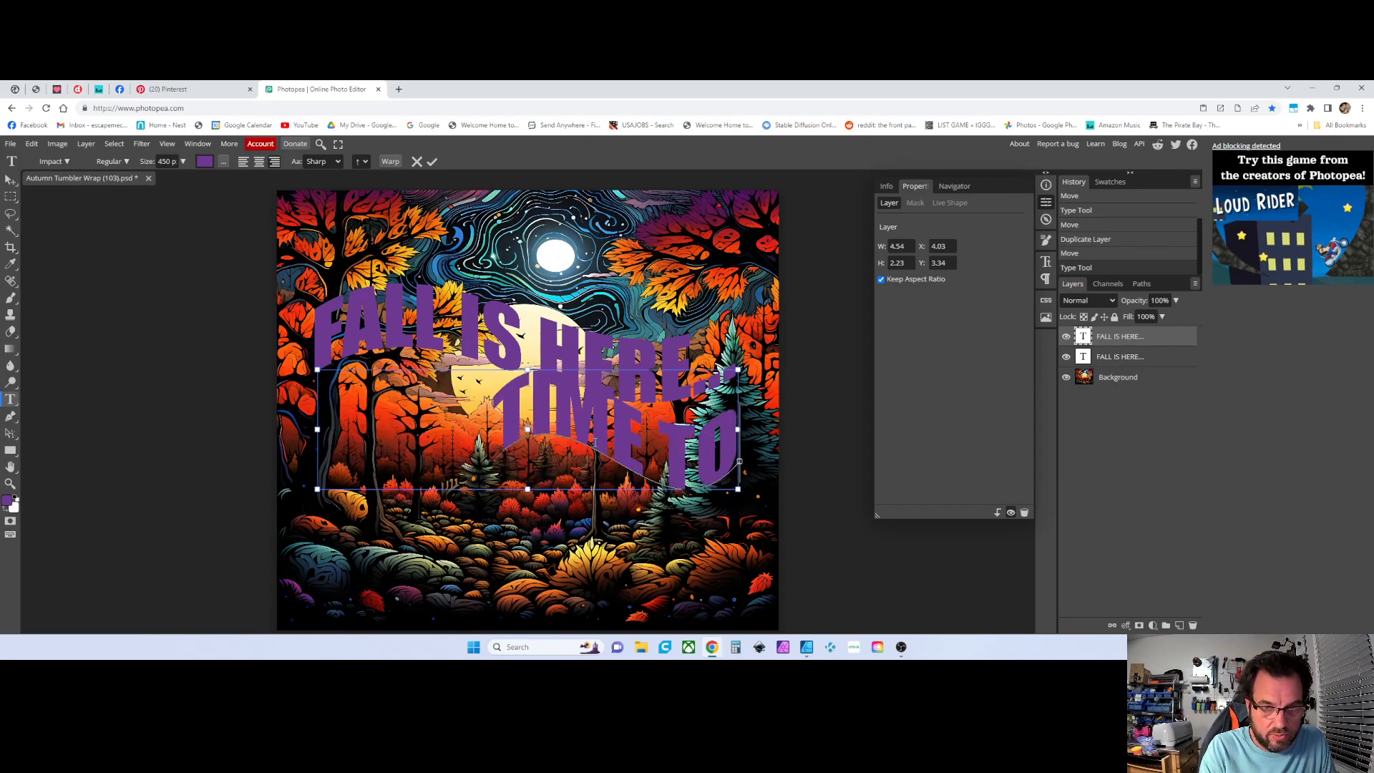
text( P)
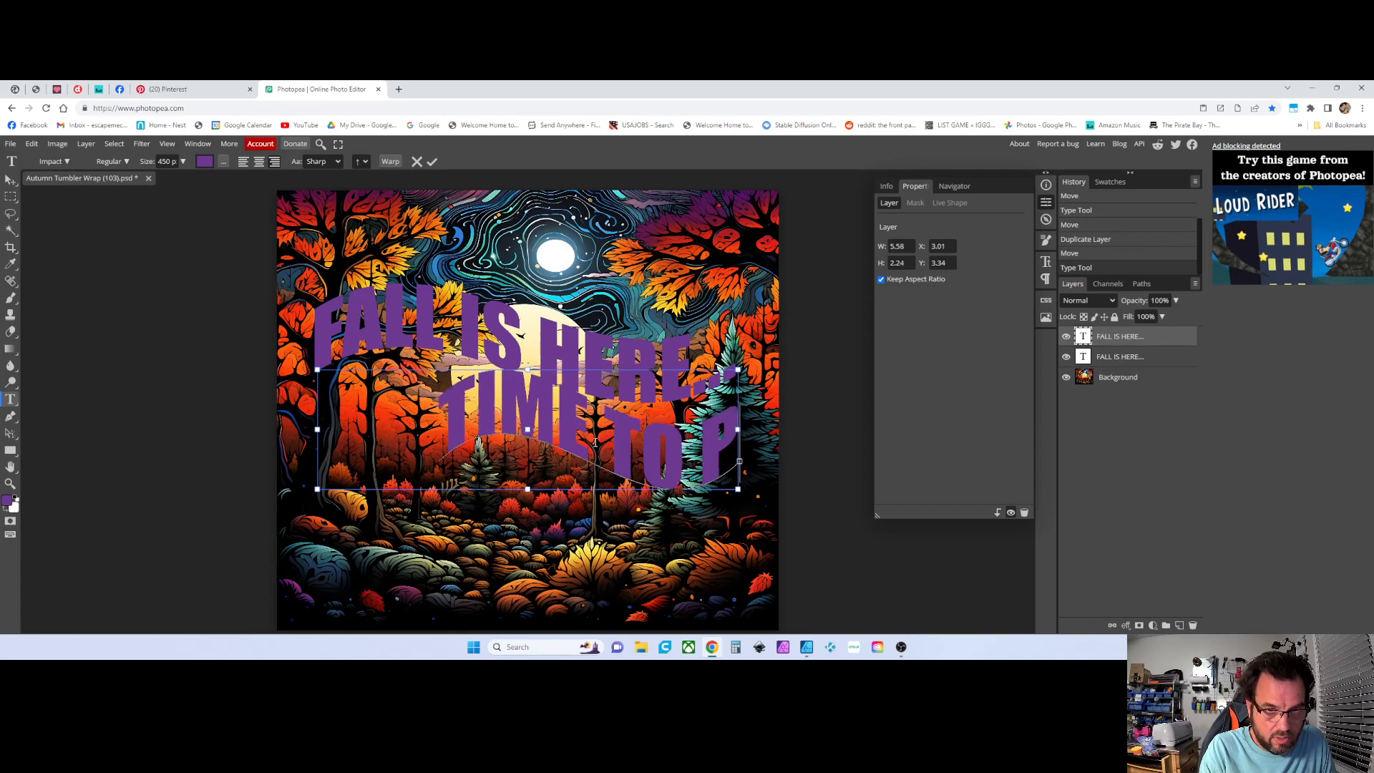
text(LAY)
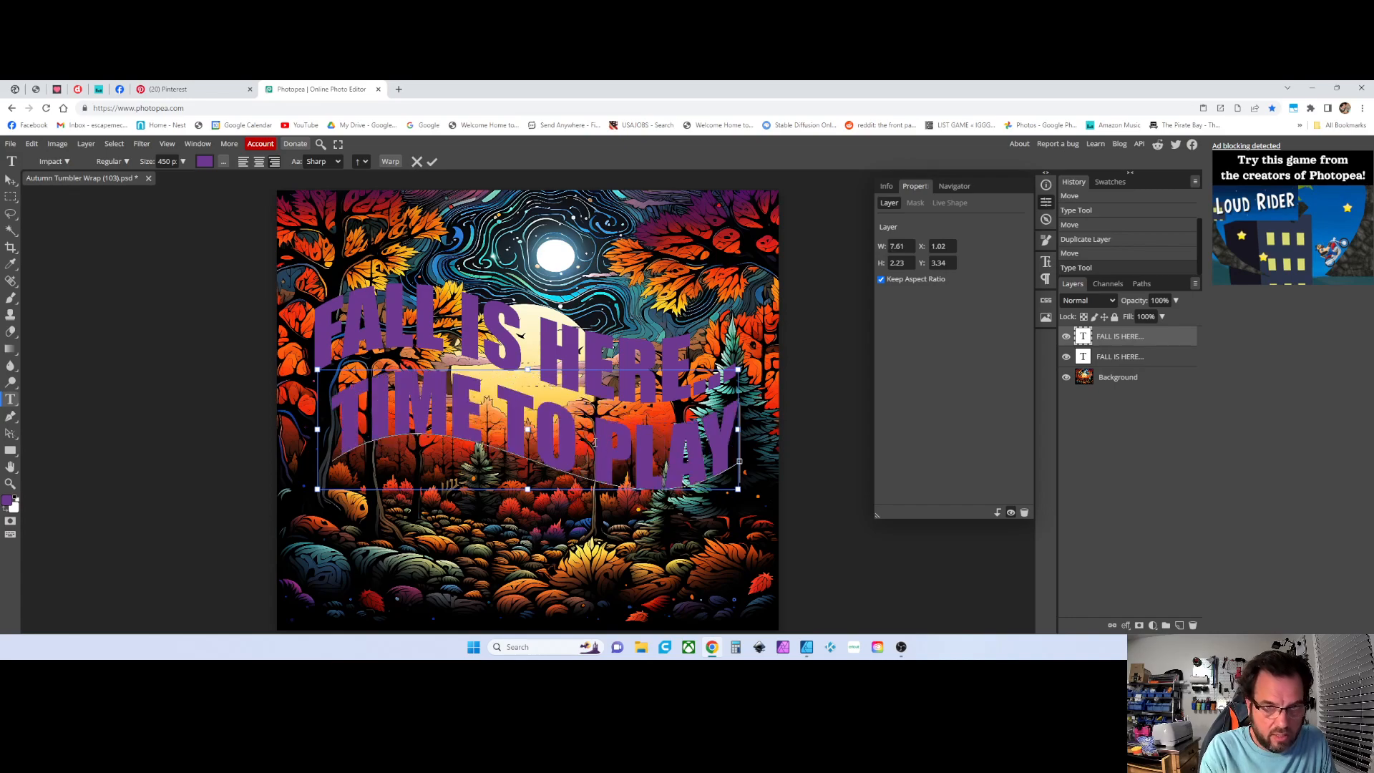
Select both text layers, center them horizontally on the image and nudge them slightly down
click(9, 178)
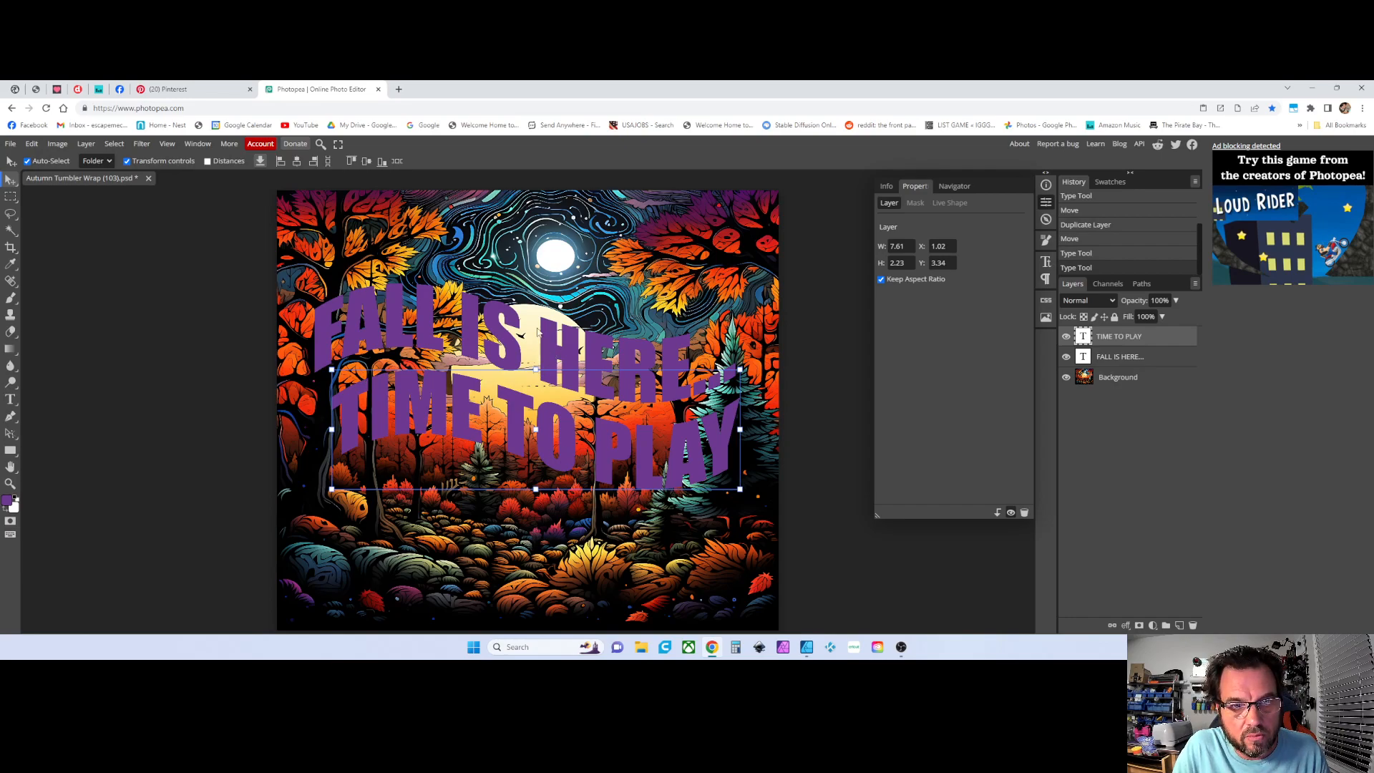
shift+click(1119, 360)
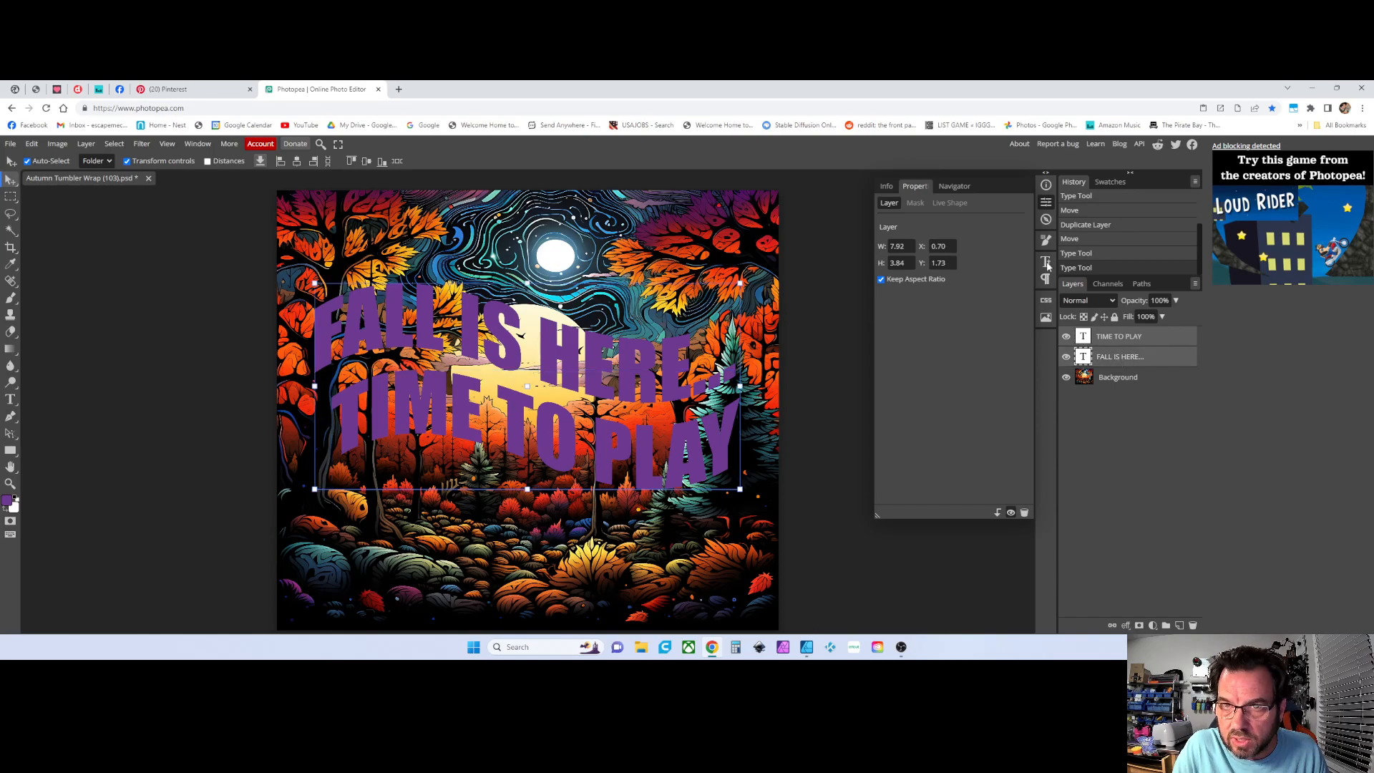
click(298, 161)
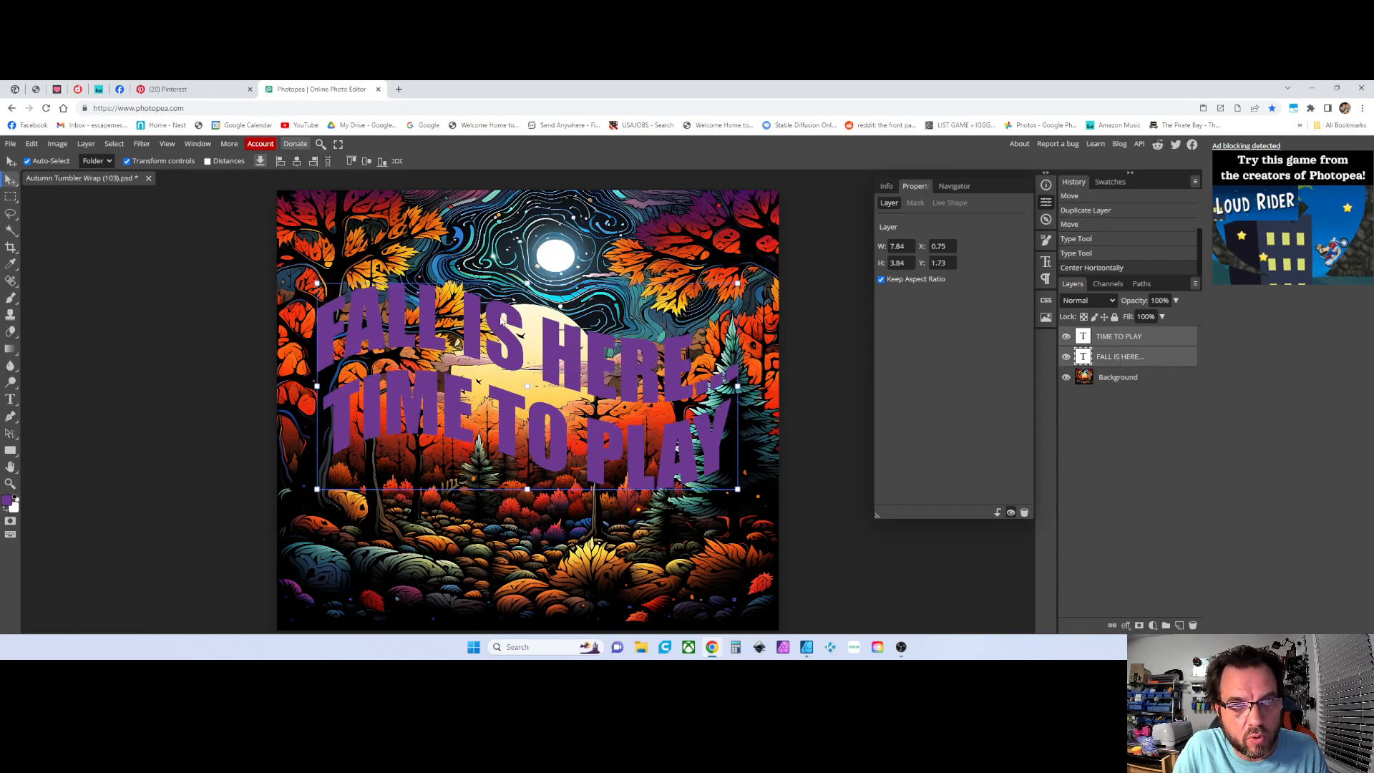
drag(545, 365, 548, 384)
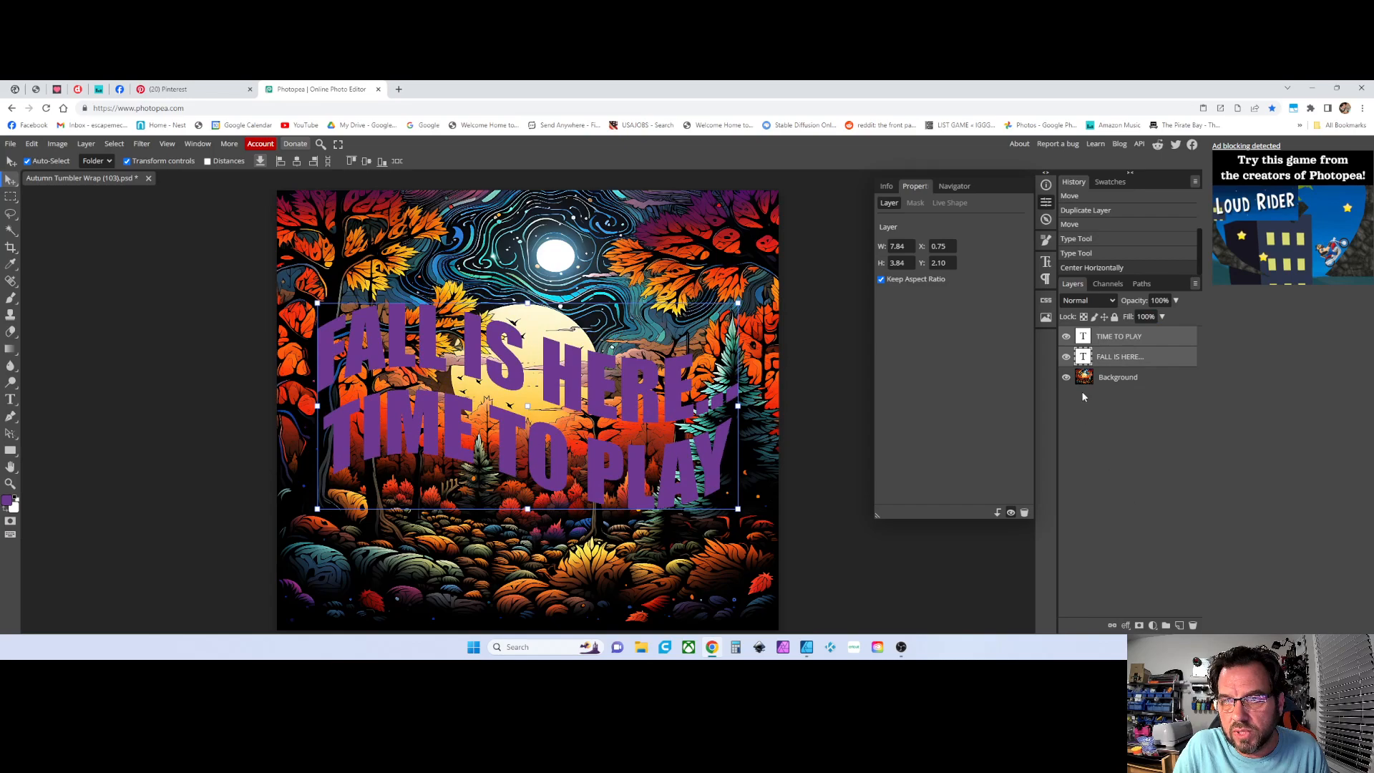
Group the two text layers into a folder and select the group
click(1167, 625)
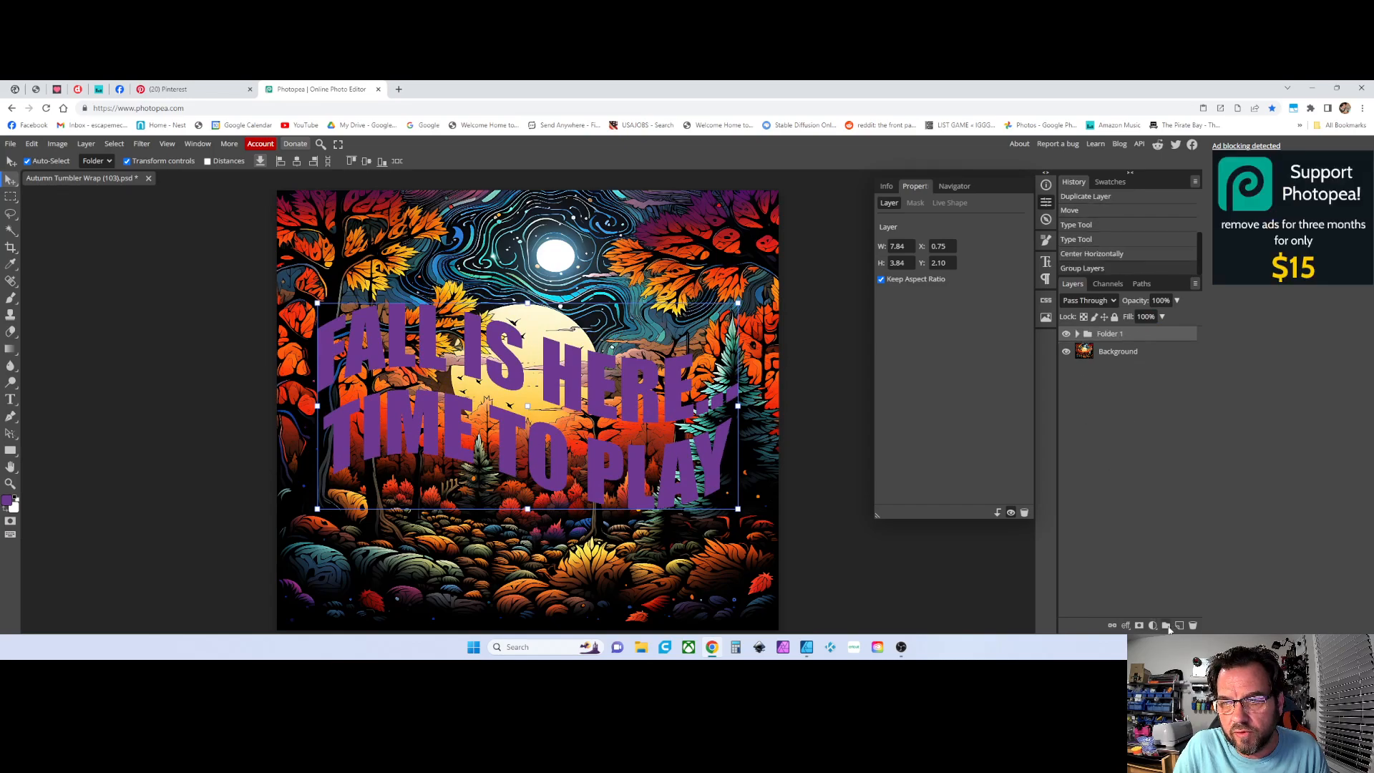
click(786, 334)
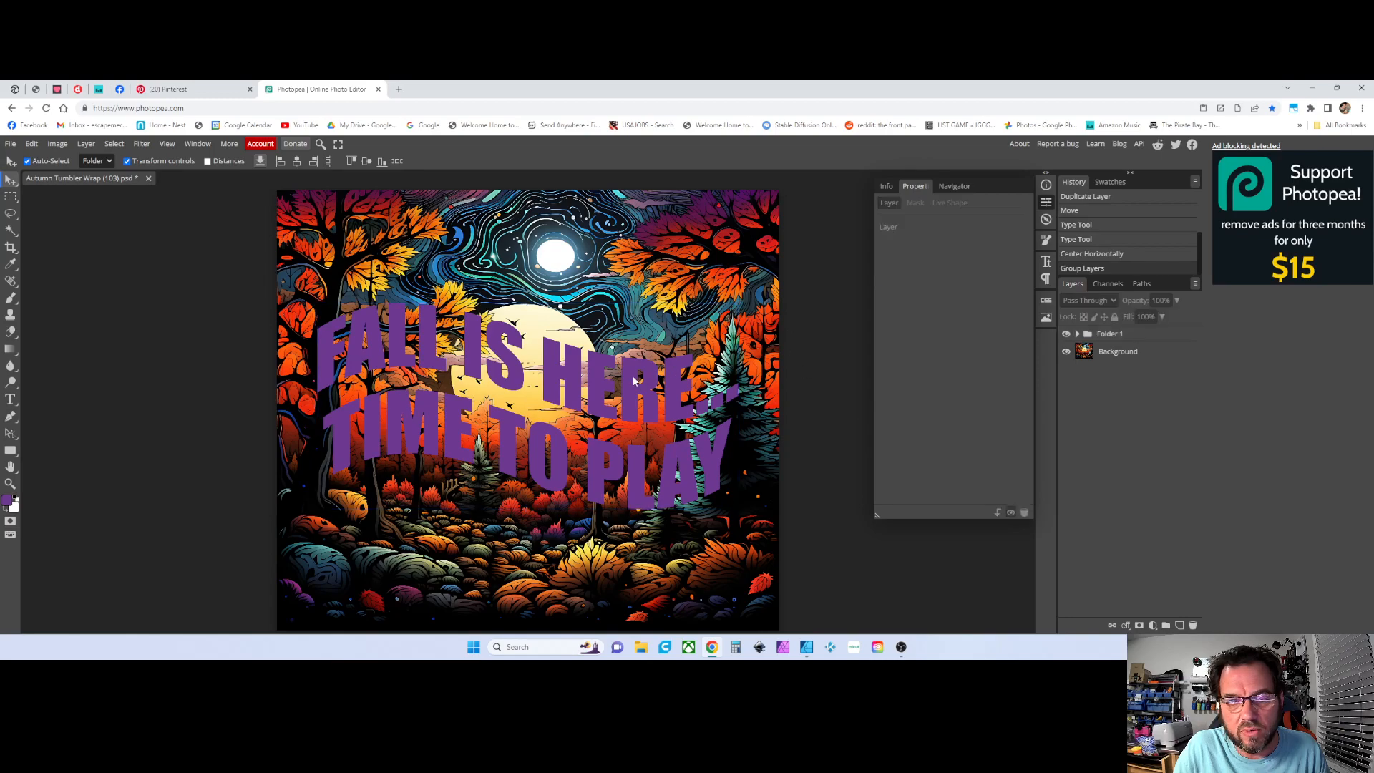
click(471, 369)
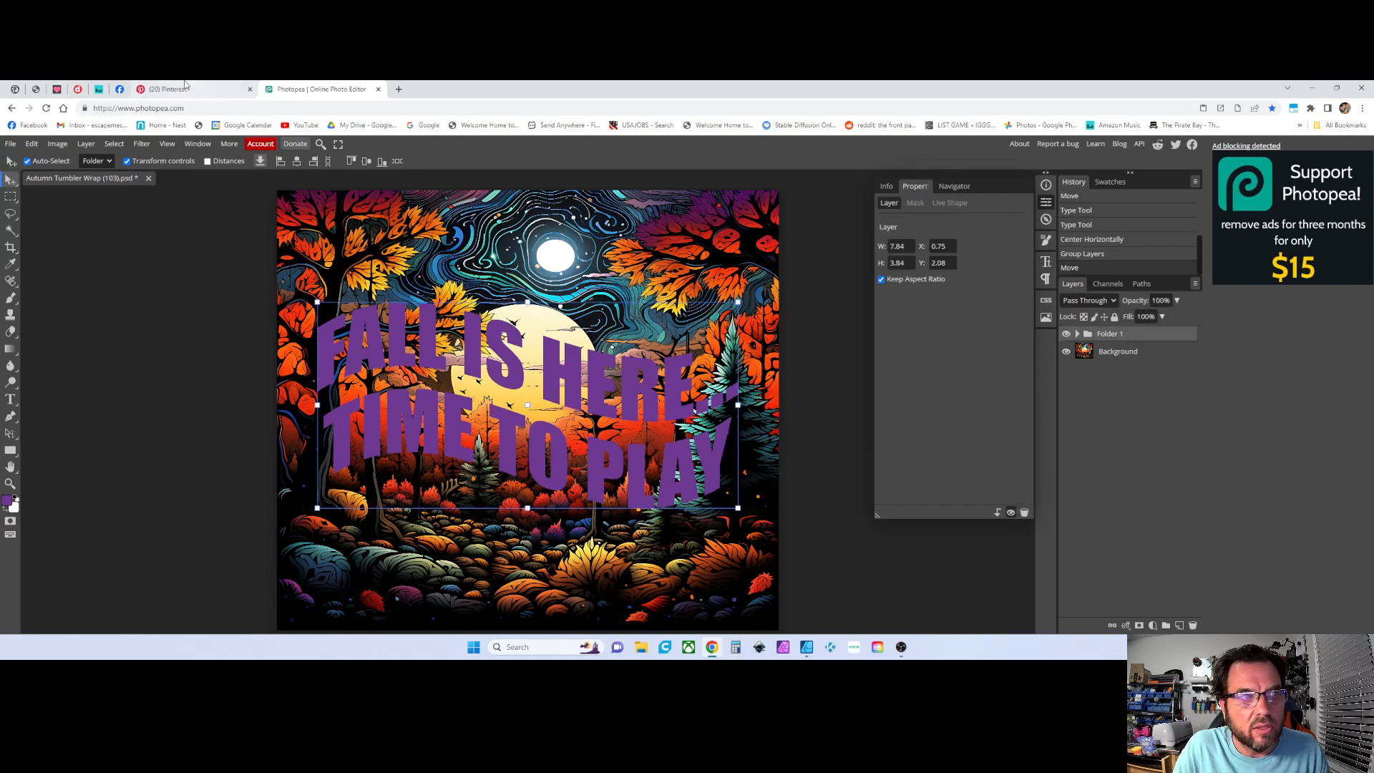
Add a Stroke layer style to the text group using the teal colour 05c9c2
click(86, 144)
mouse_move(123, 230)
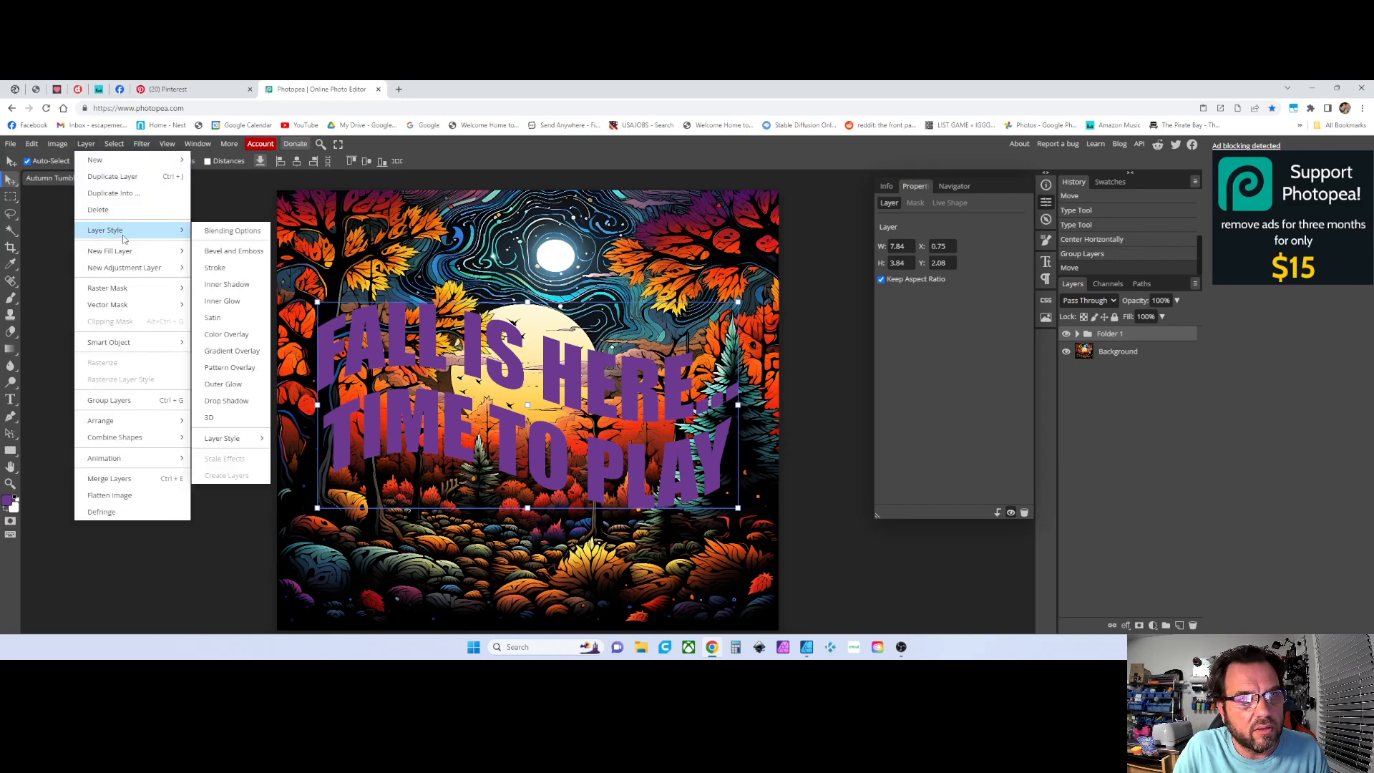
click(214, 268)
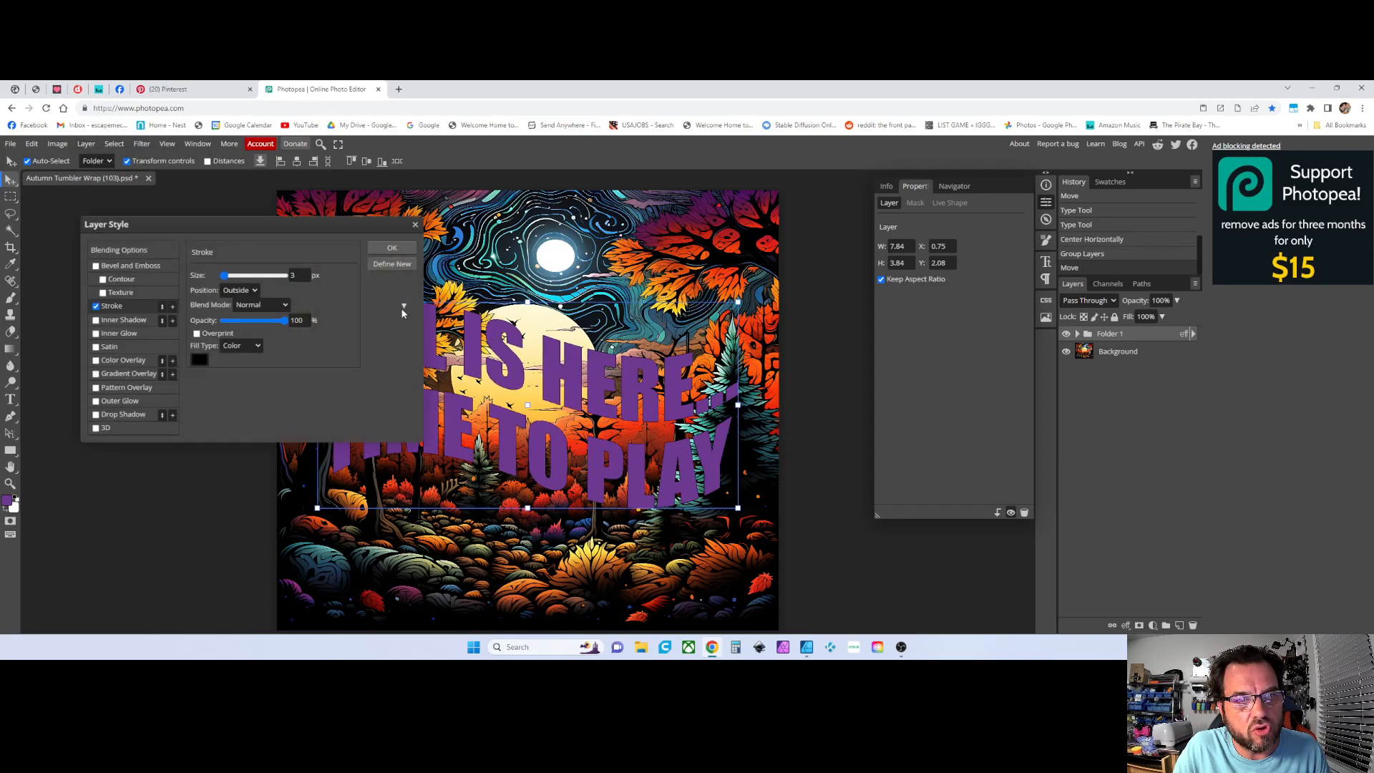
drag(339, 232, 228, 203)
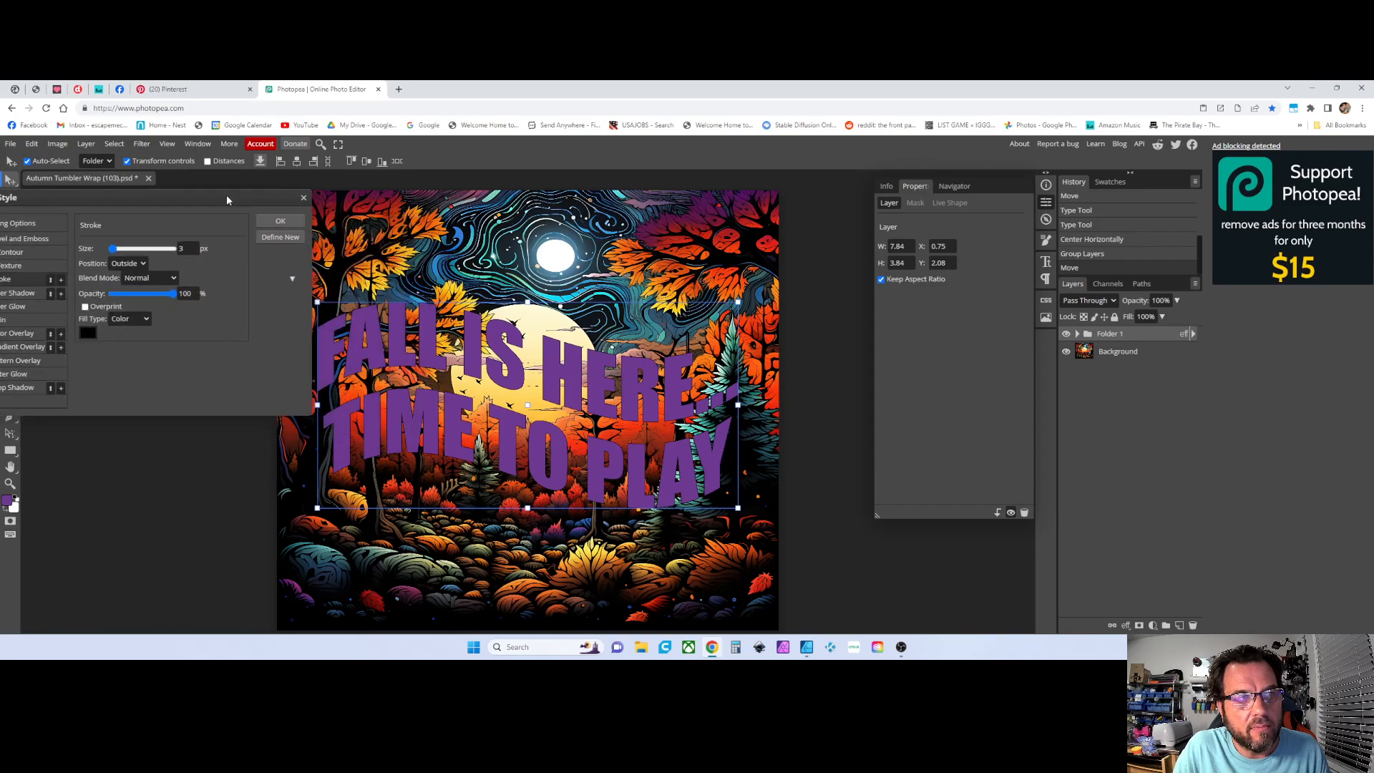
click(88, 333)
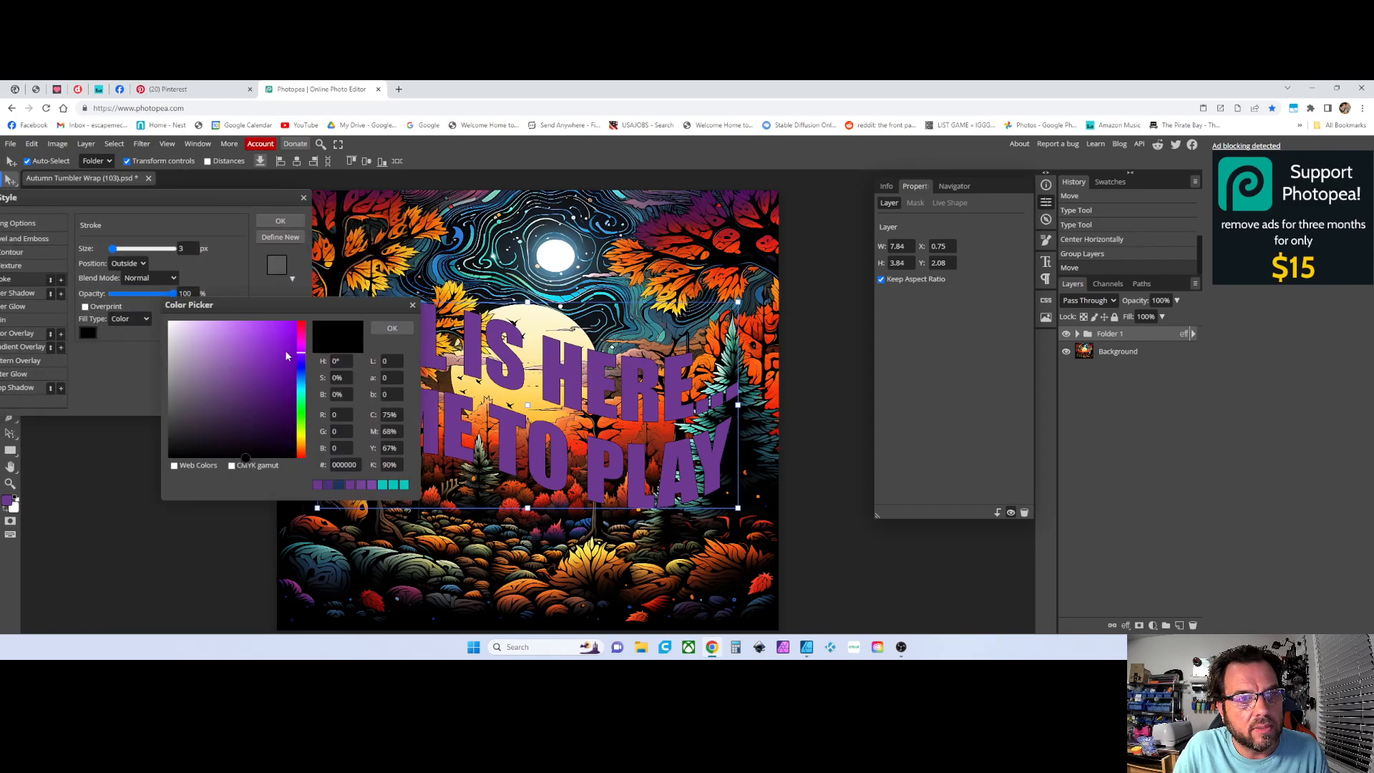
drag(230, 399, 175, 330)
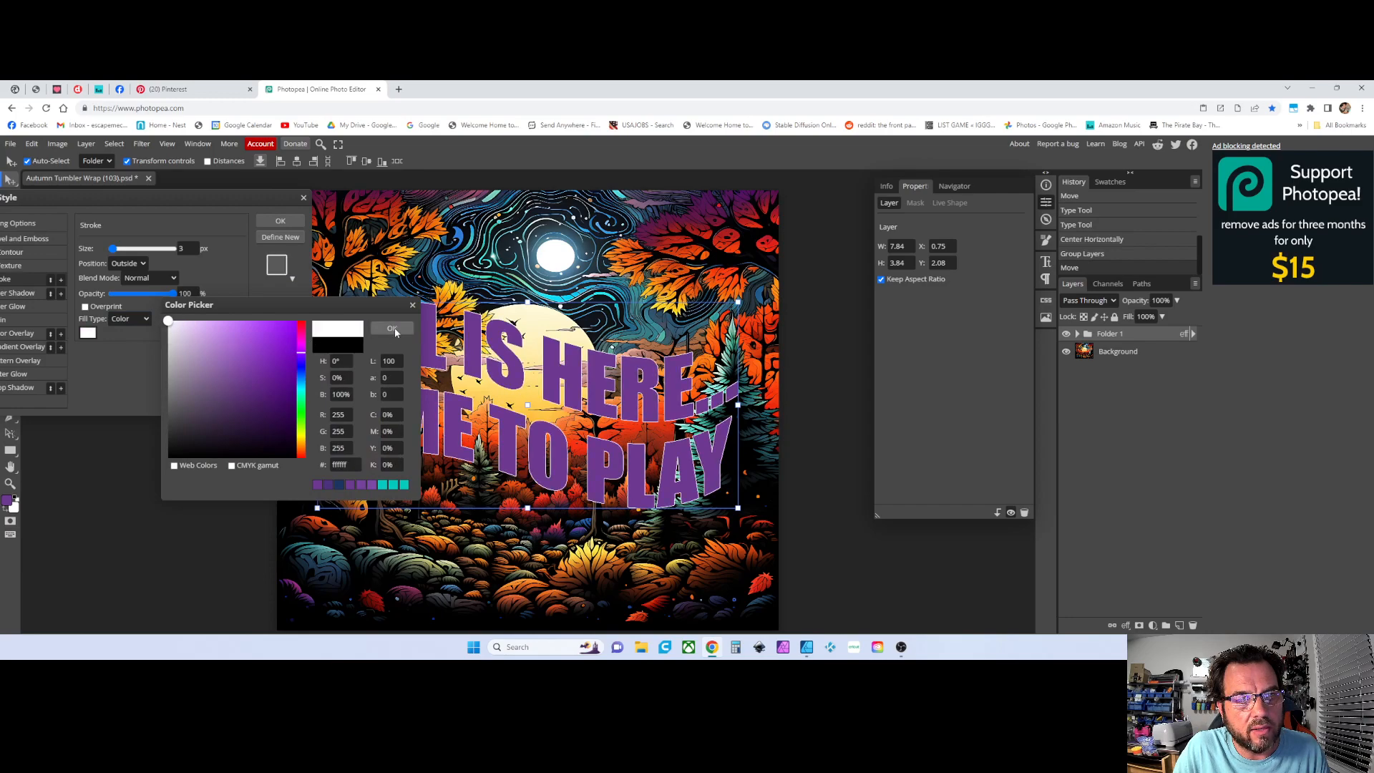
click(392, 486)
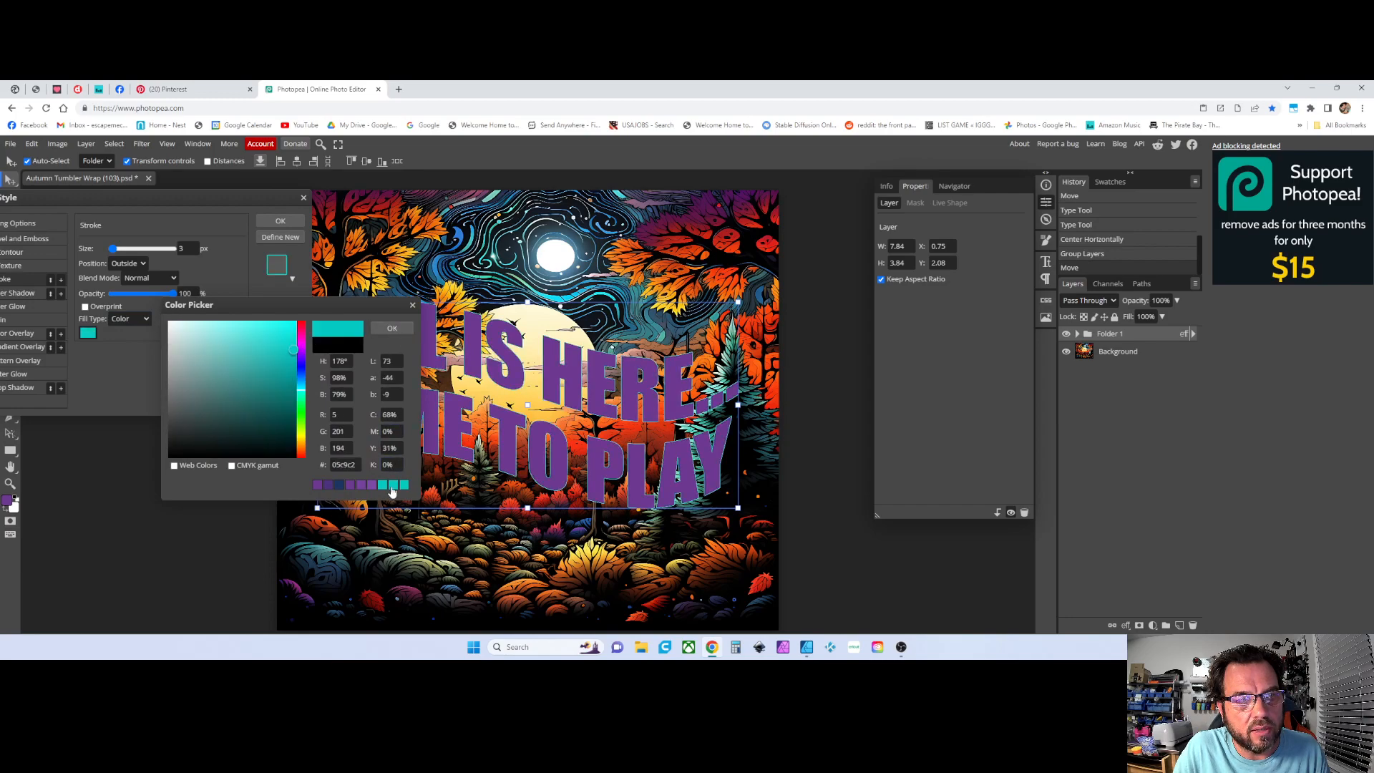
click(392, 330)
Set the stroke size to 9 px and apply the layer style
drag(125, 203, 122, 250)
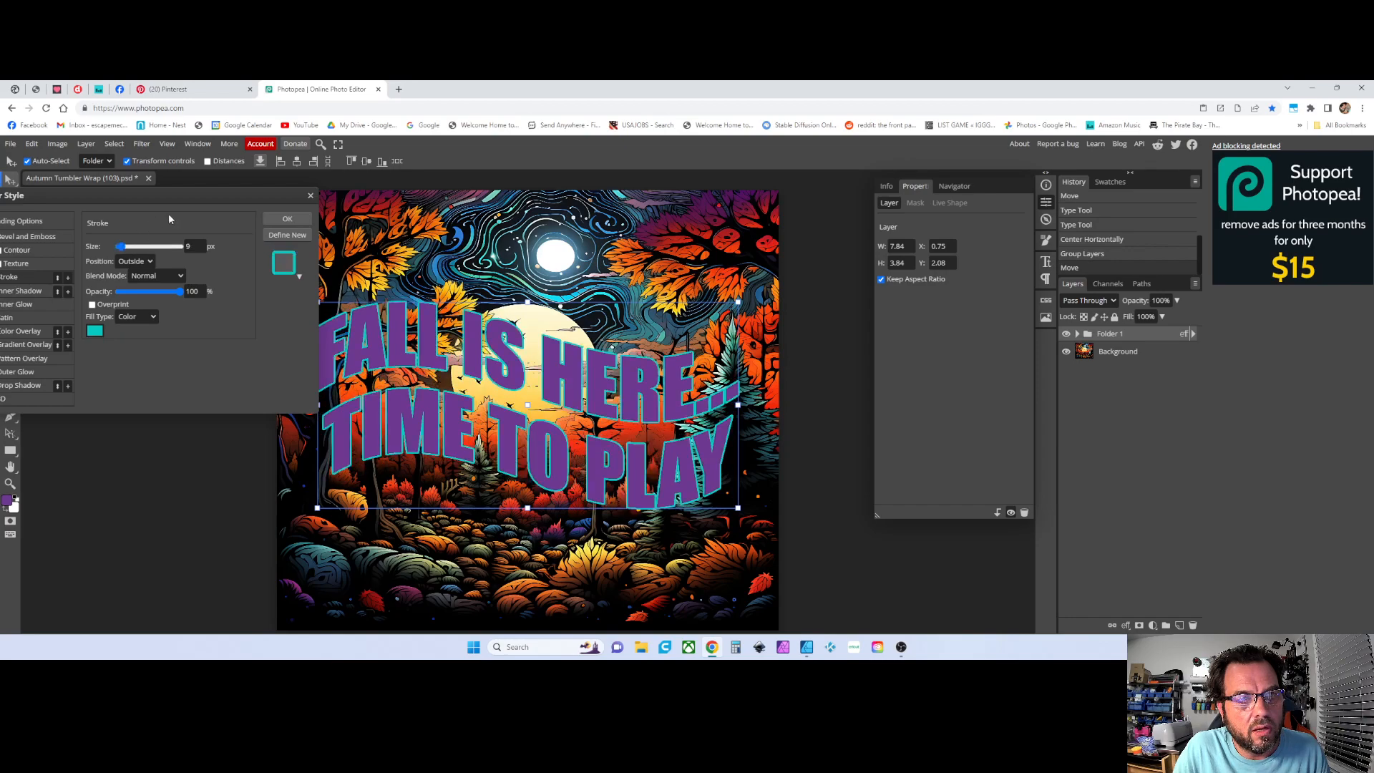
click(287, 219)
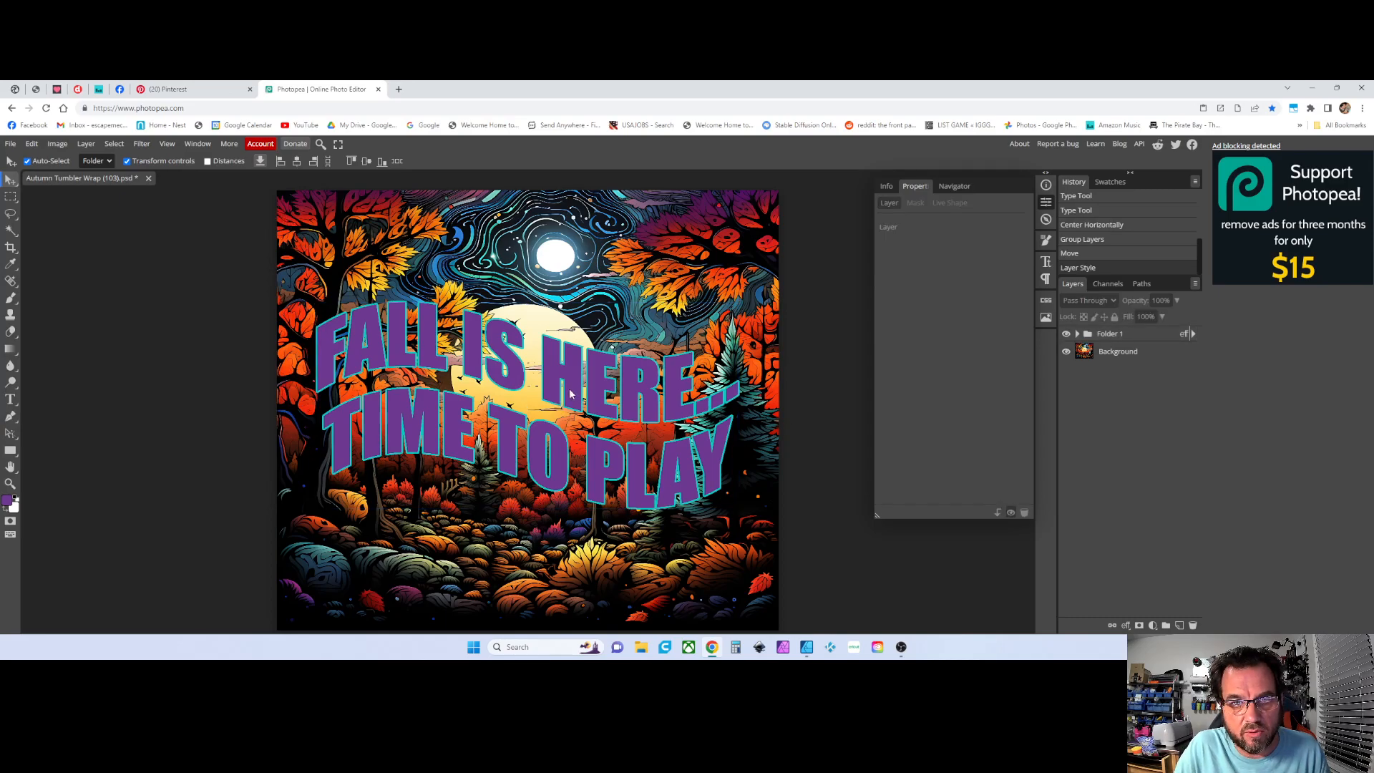
Move the text group toward the bottom and scale it down to about 78%
drag(573, 407, 567, 520)
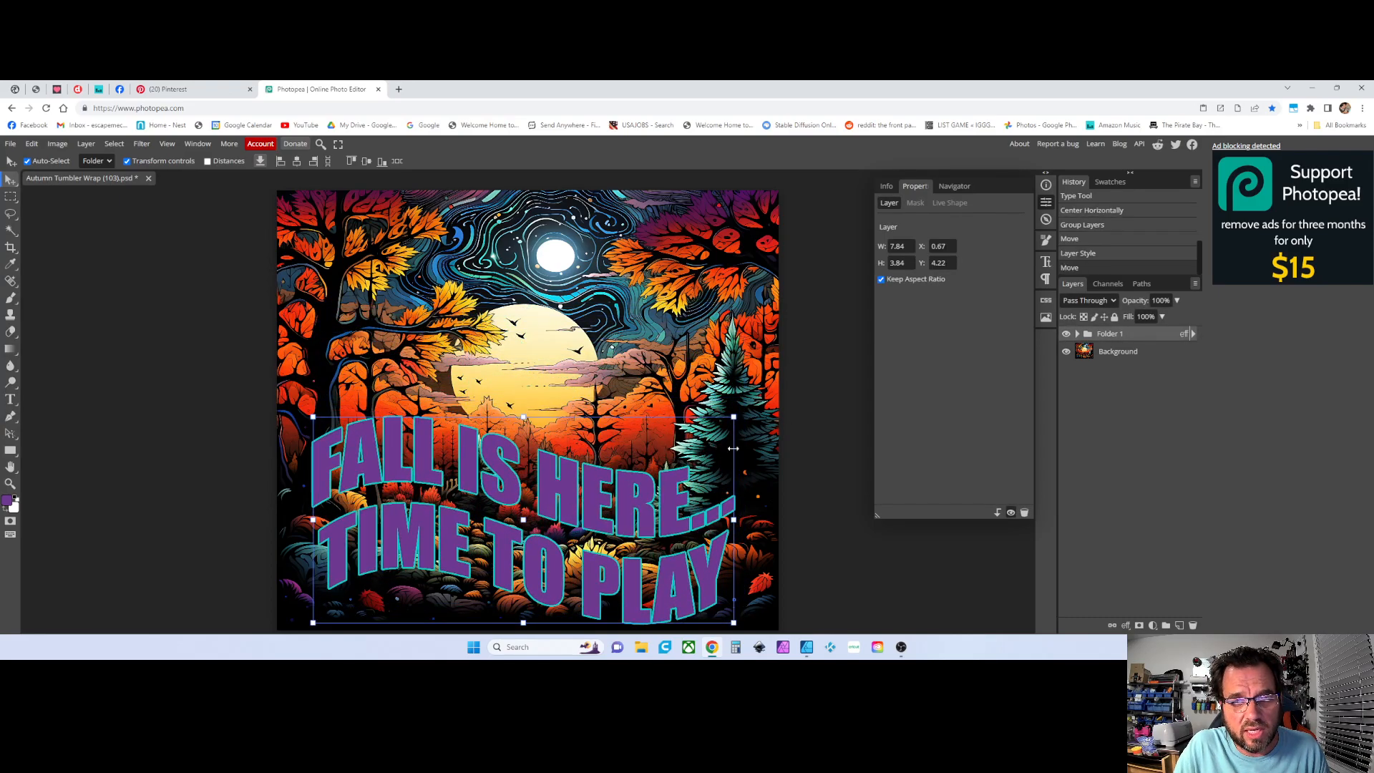
key(ctrl+t)
drag(732, 424, 650, 486)
drag(551, 533, 609, 521)
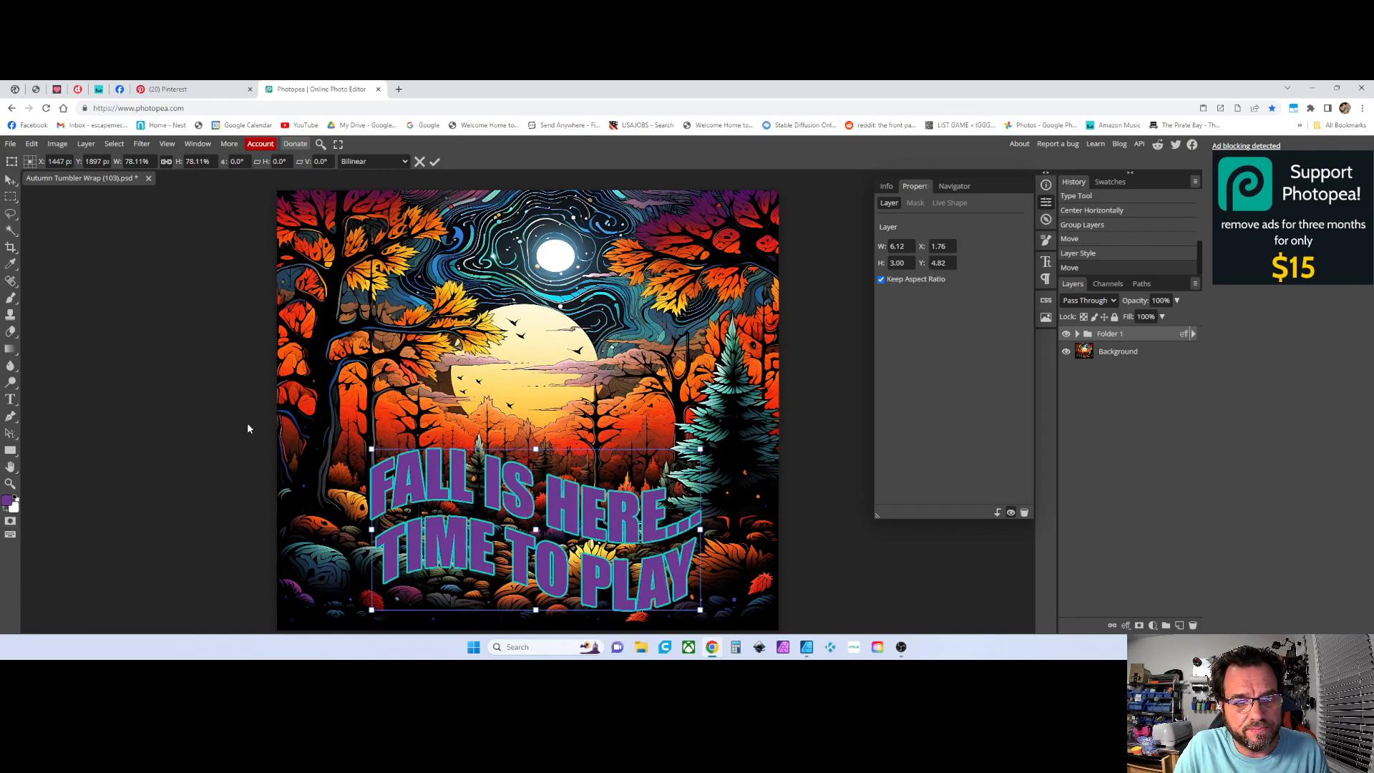
Commit the transform and select the Background layer
click(1109, 352)
click(1109, 335)
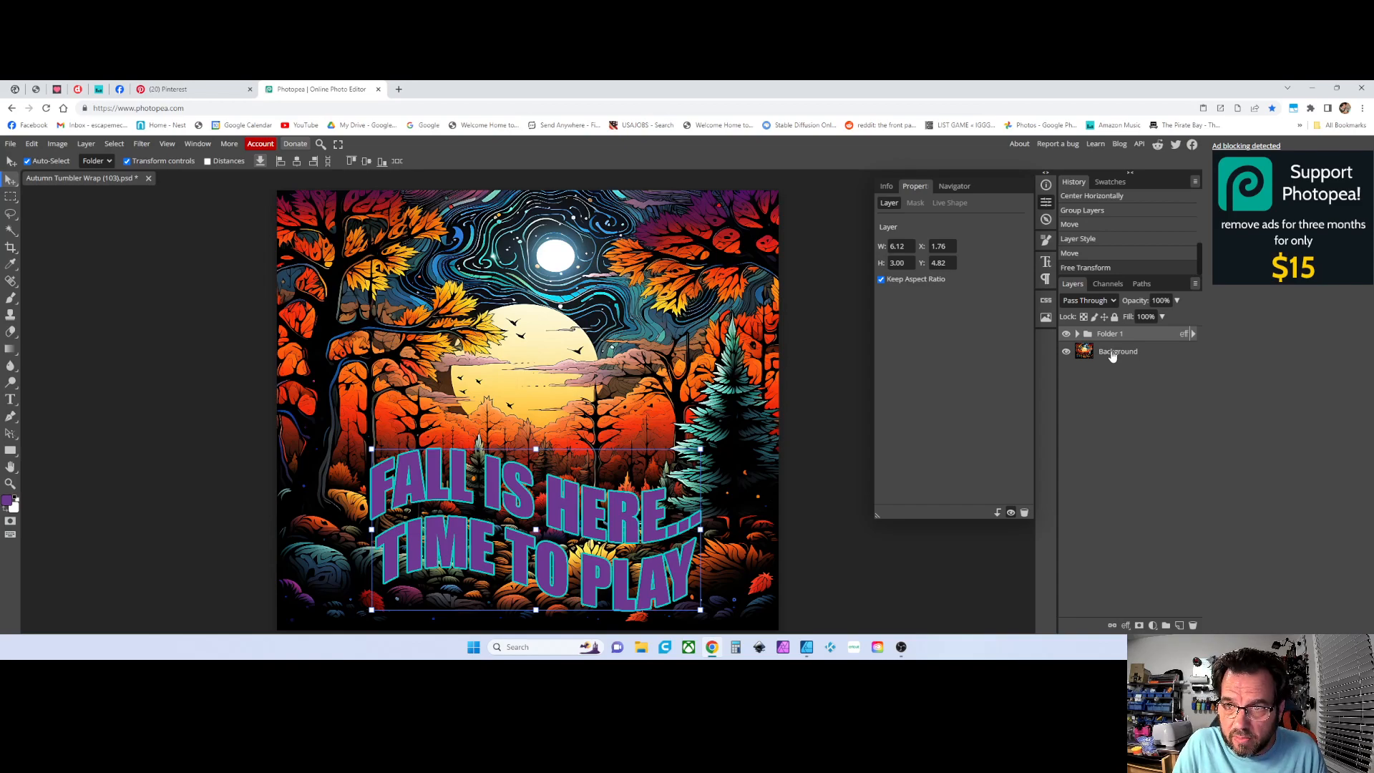
click(1112, 354)
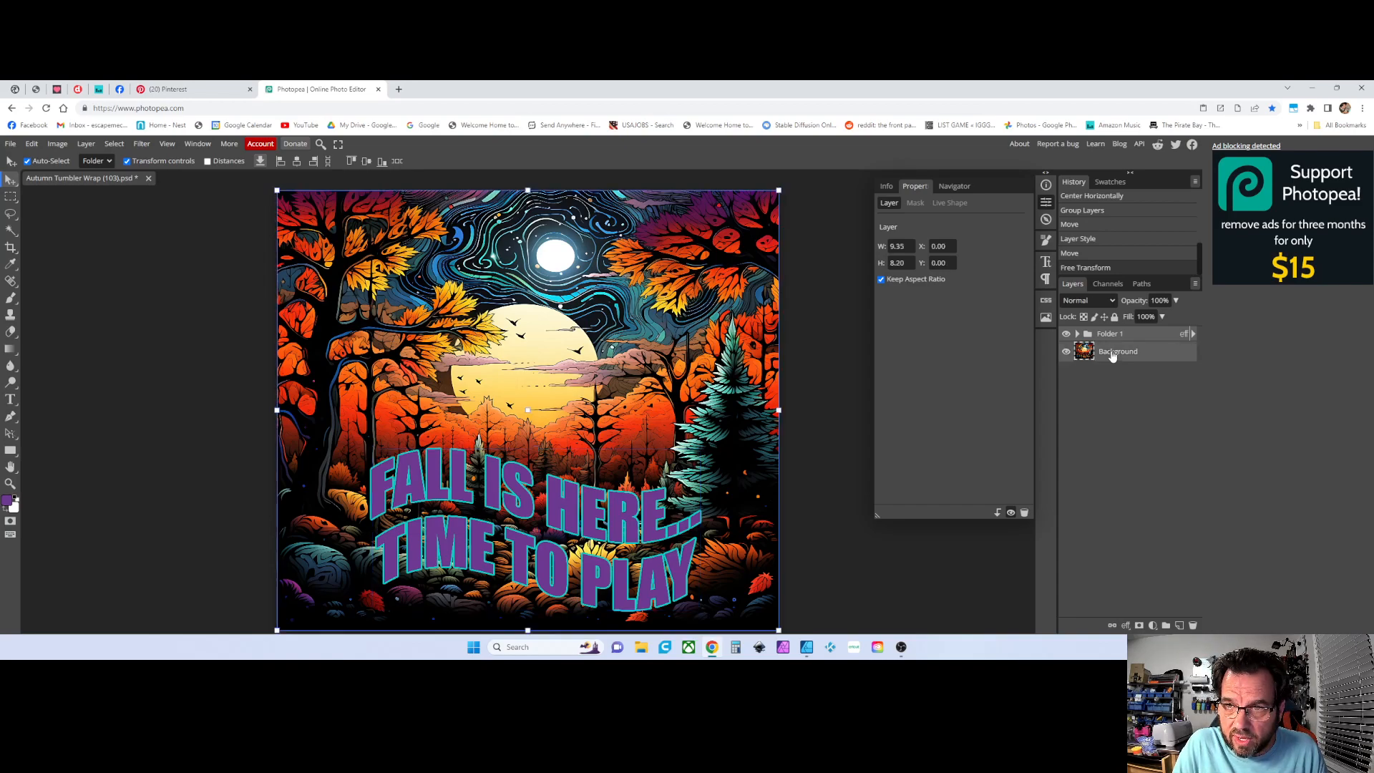
Group the text folder and the Background layer together into a new folder
click(1166, 626)
click(1078, 335)
click(1078, 334)
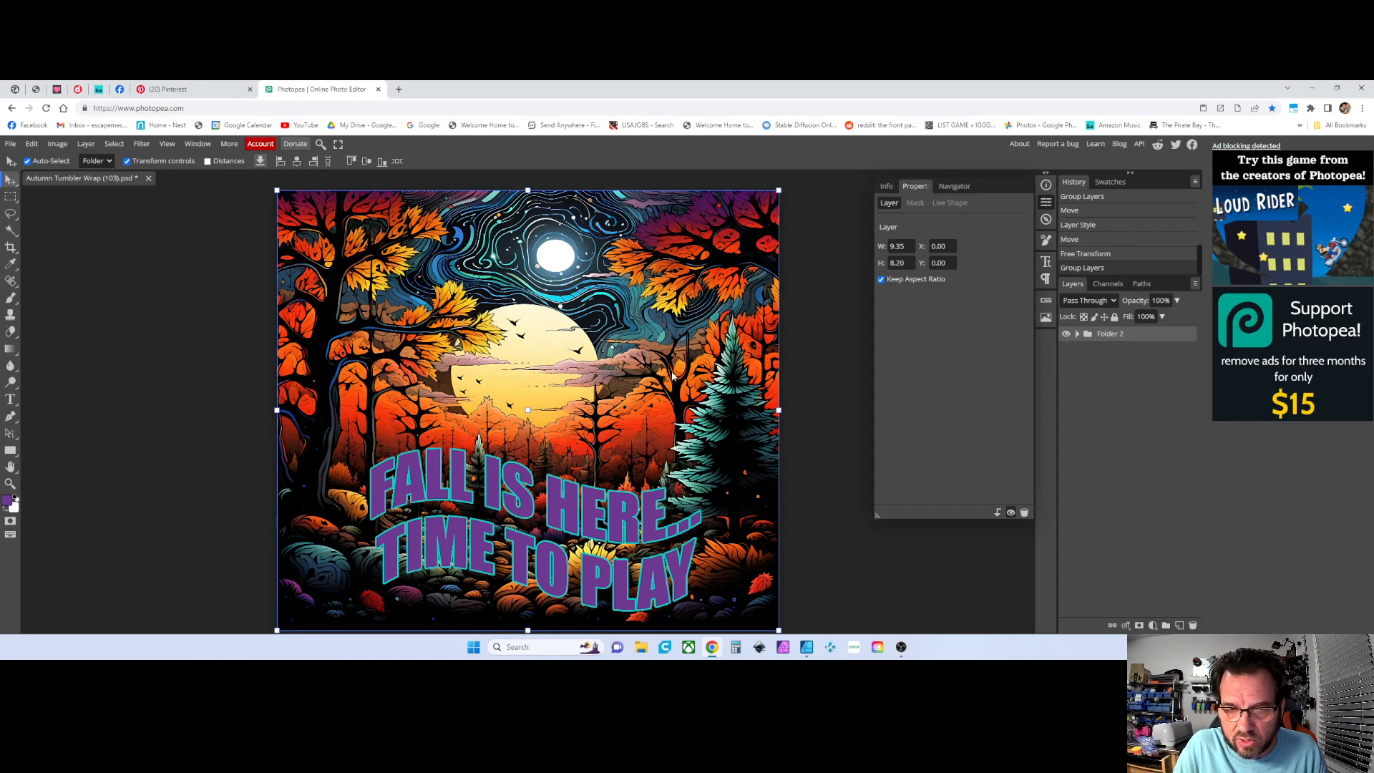
click(165, 280)
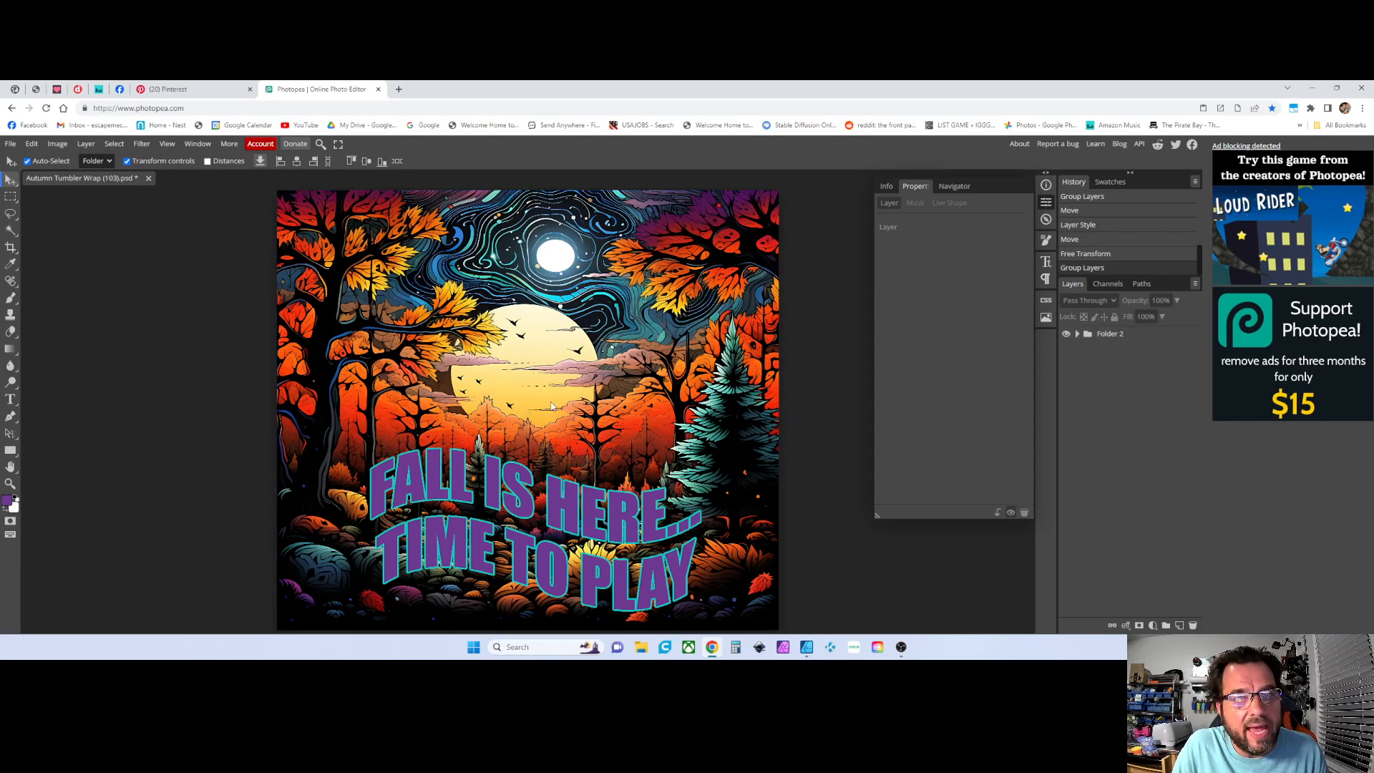
Flip the whole grouped design horizontally
click(10, 143)
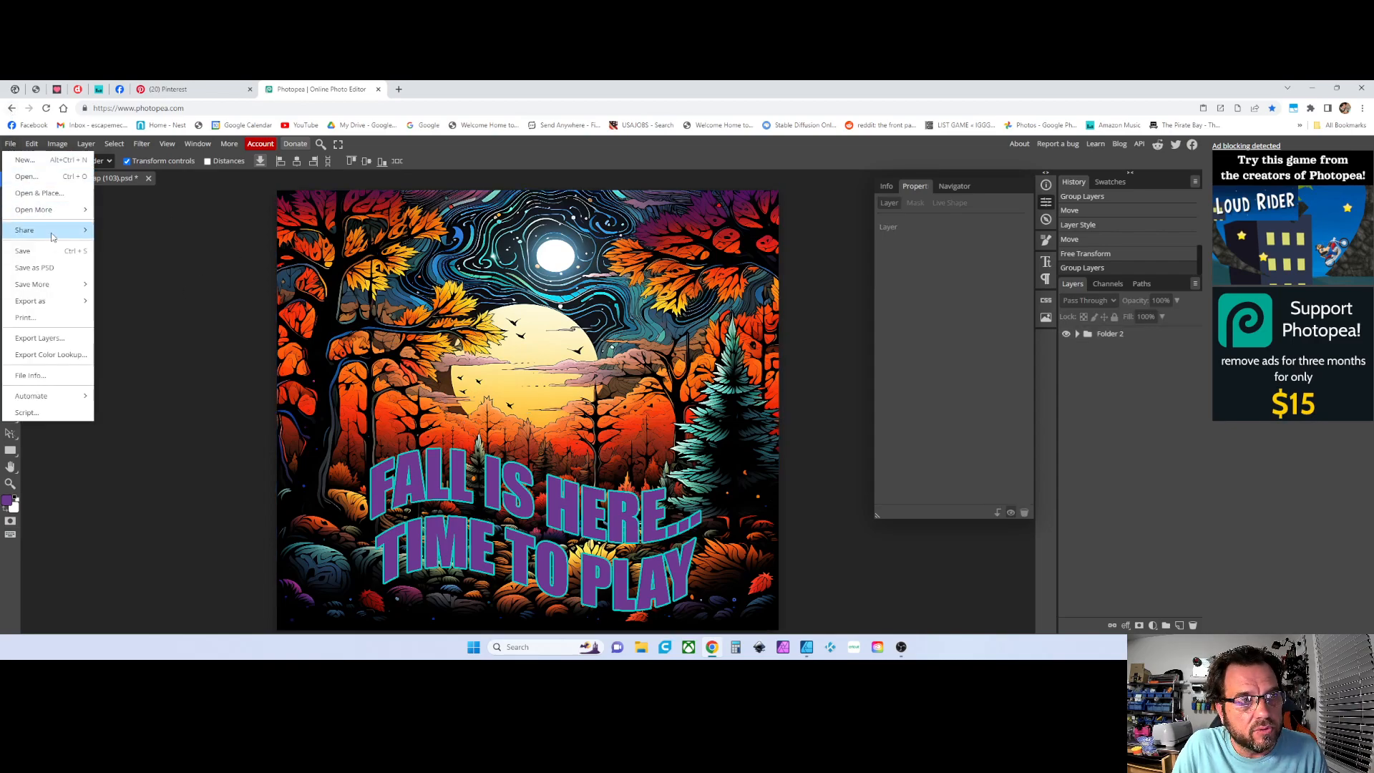
click(341, 297)
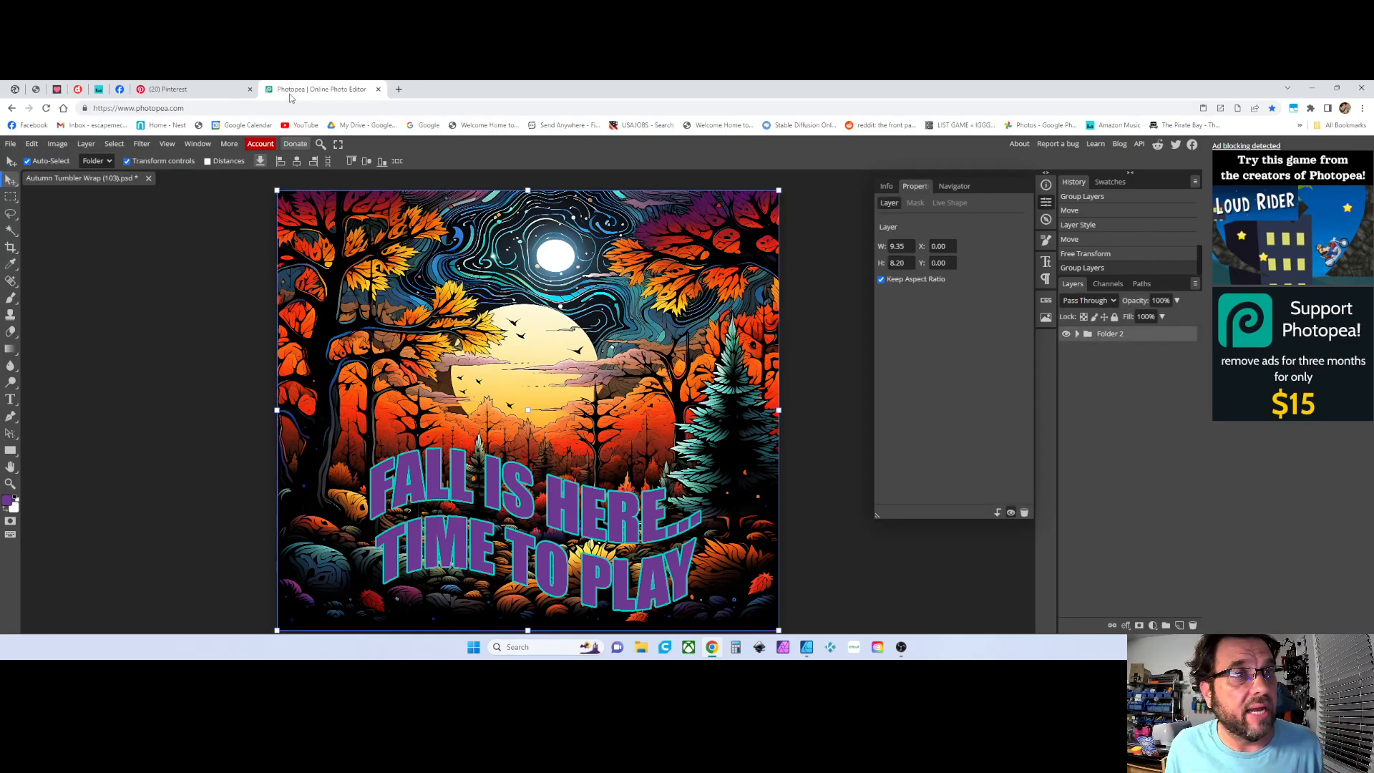
click(33, 144)
mouse_move(108, 408)
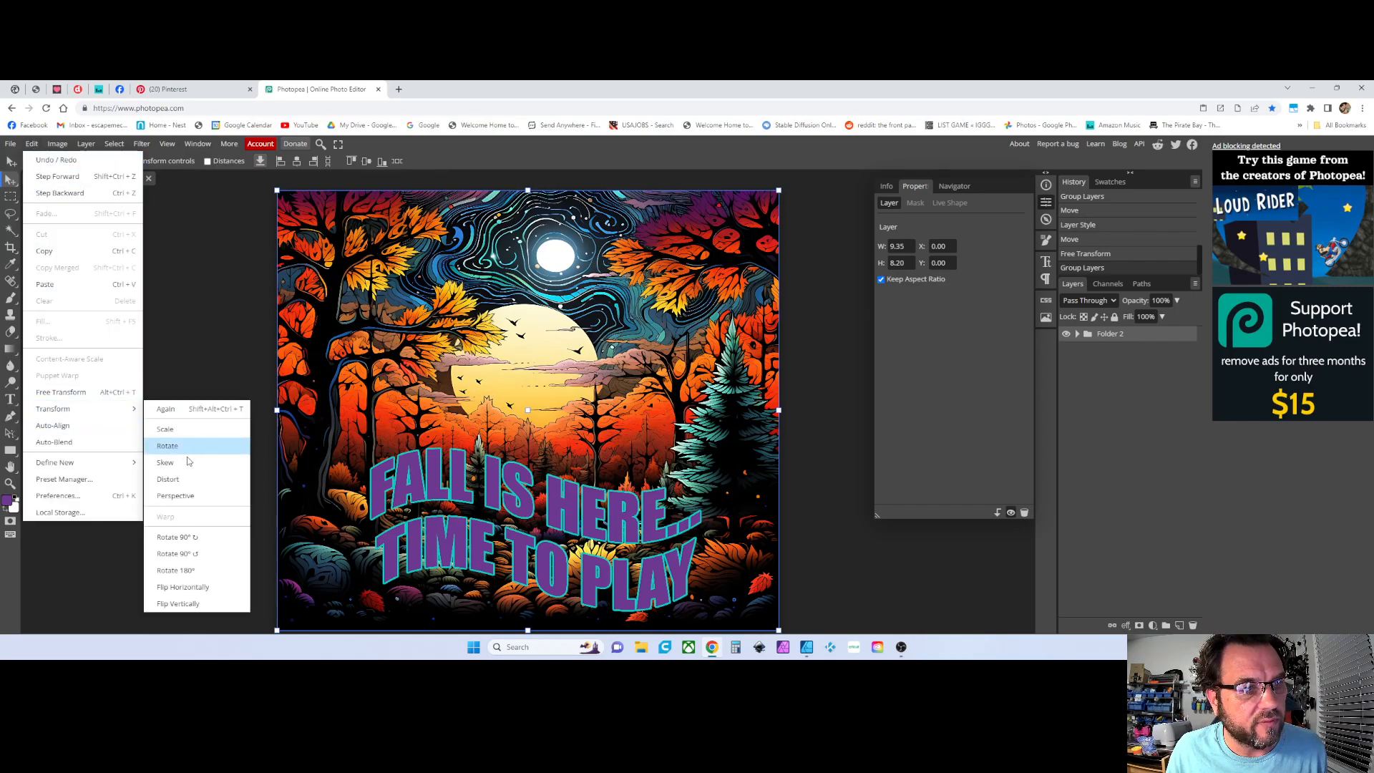
click(205, 590)
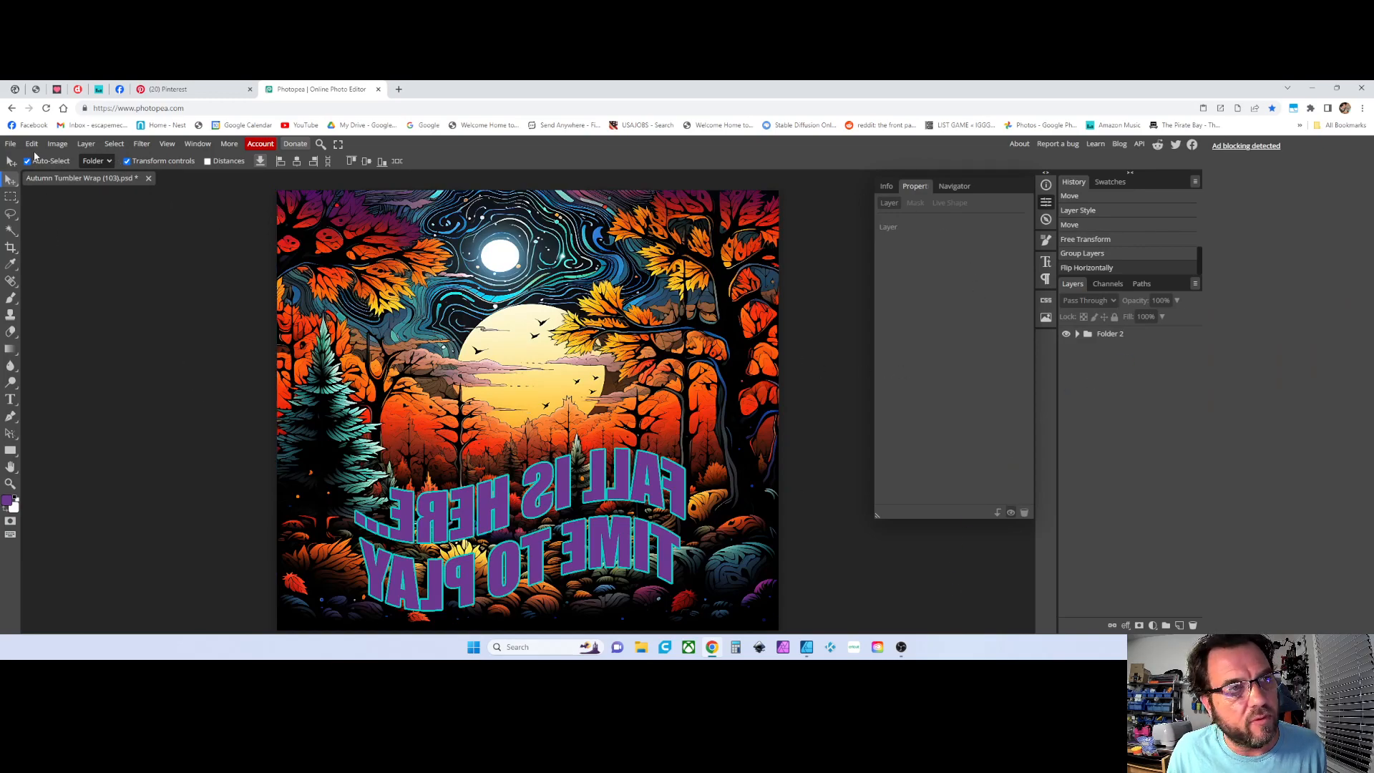
Open the print export, switch its size units to inches, and open the print preview
click(11, 143)
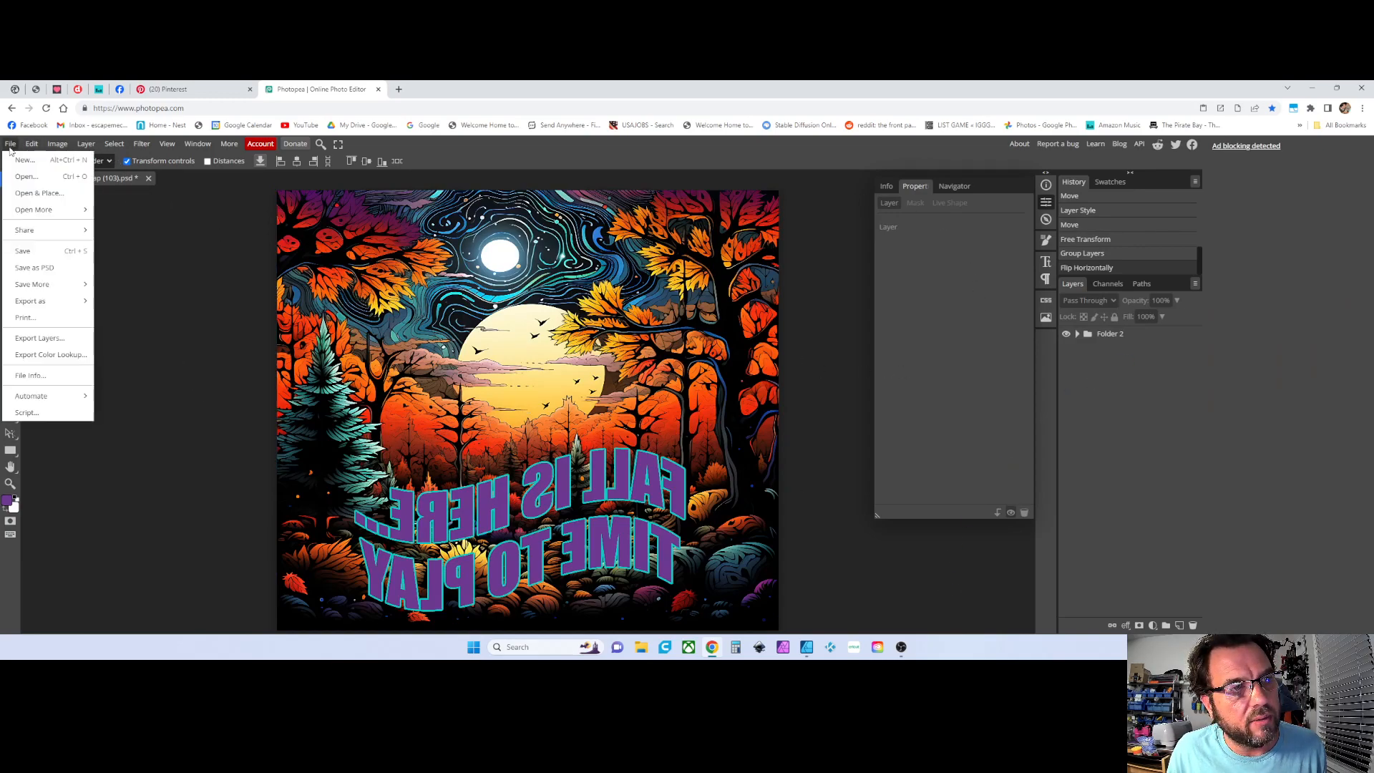
click(30, 317)
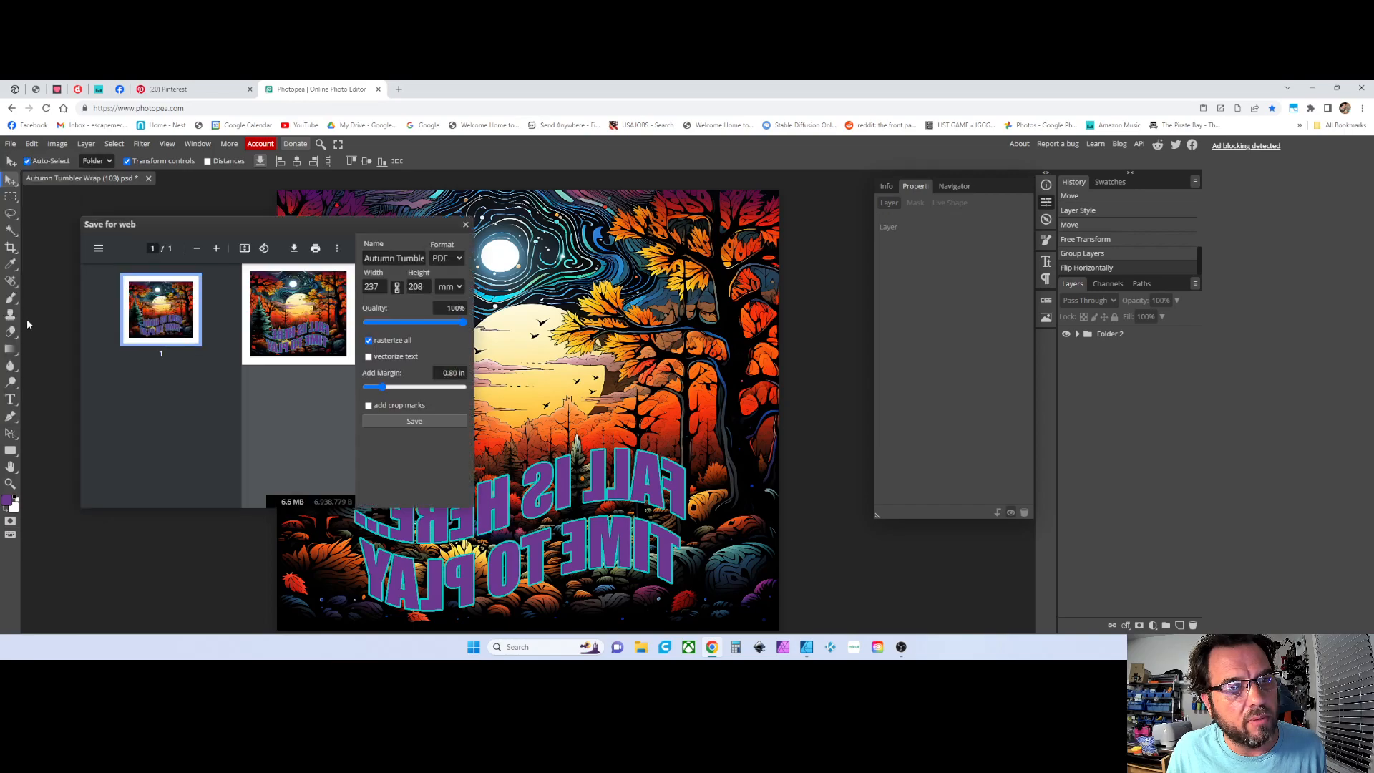
click(447, 286)
click(444, 345)
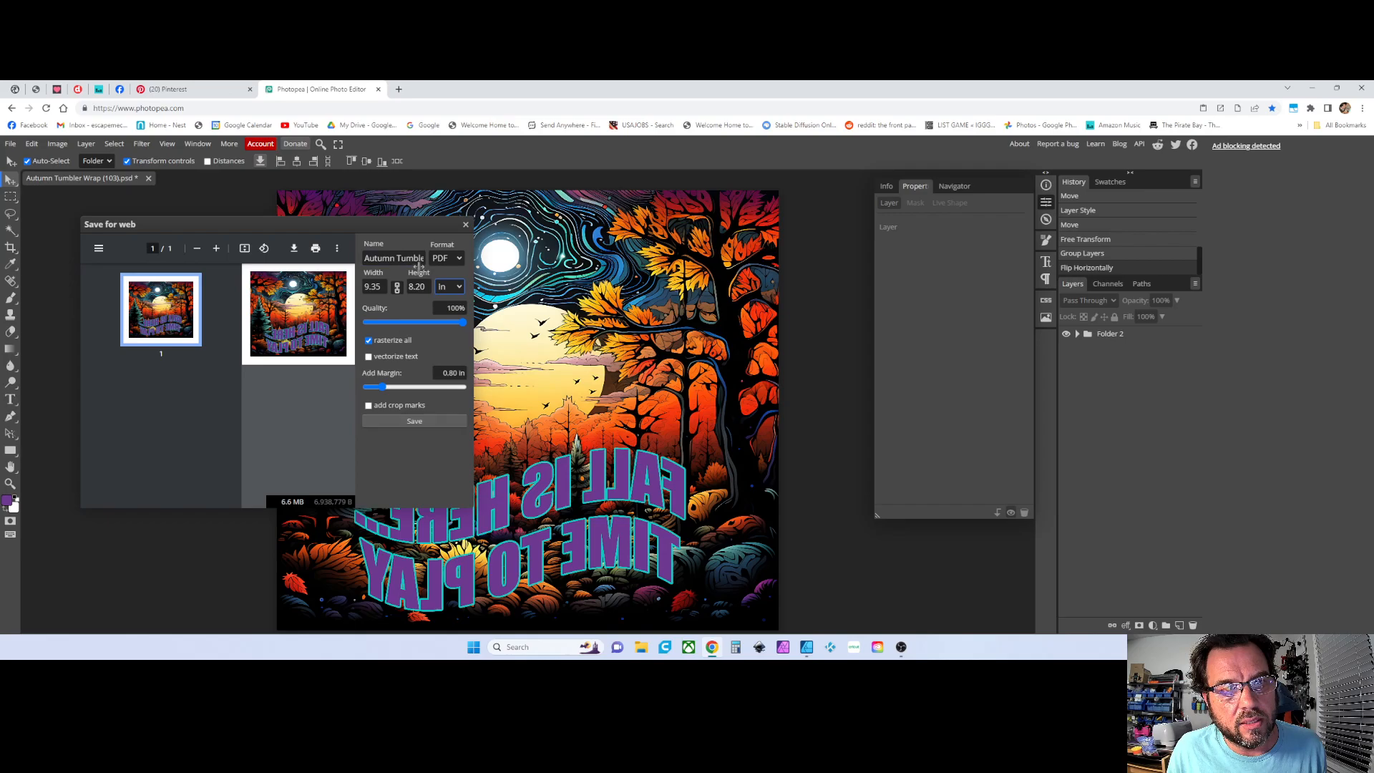
click(315, 249)
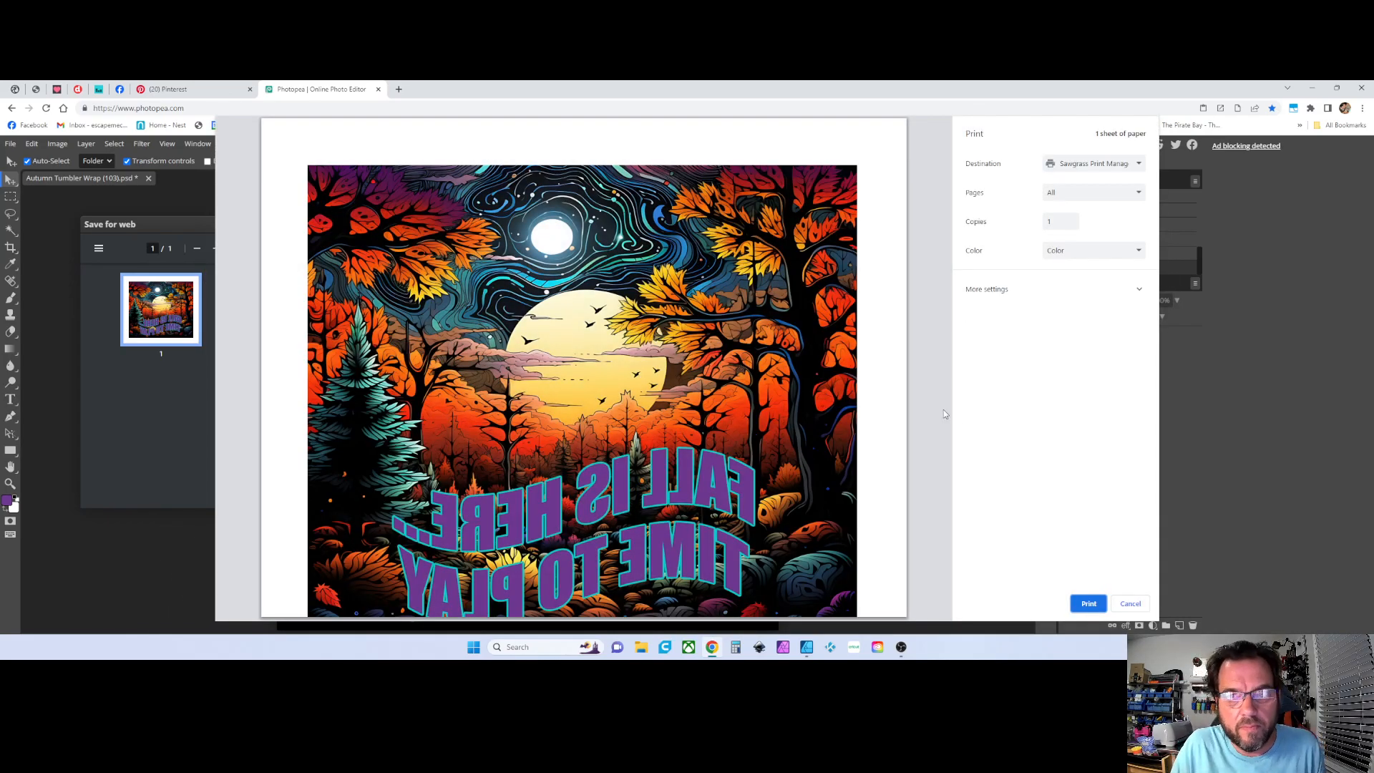
Send the print to Print Manager, uncheck Mirror, then cancel and close the export dialog
click(1081, 604)
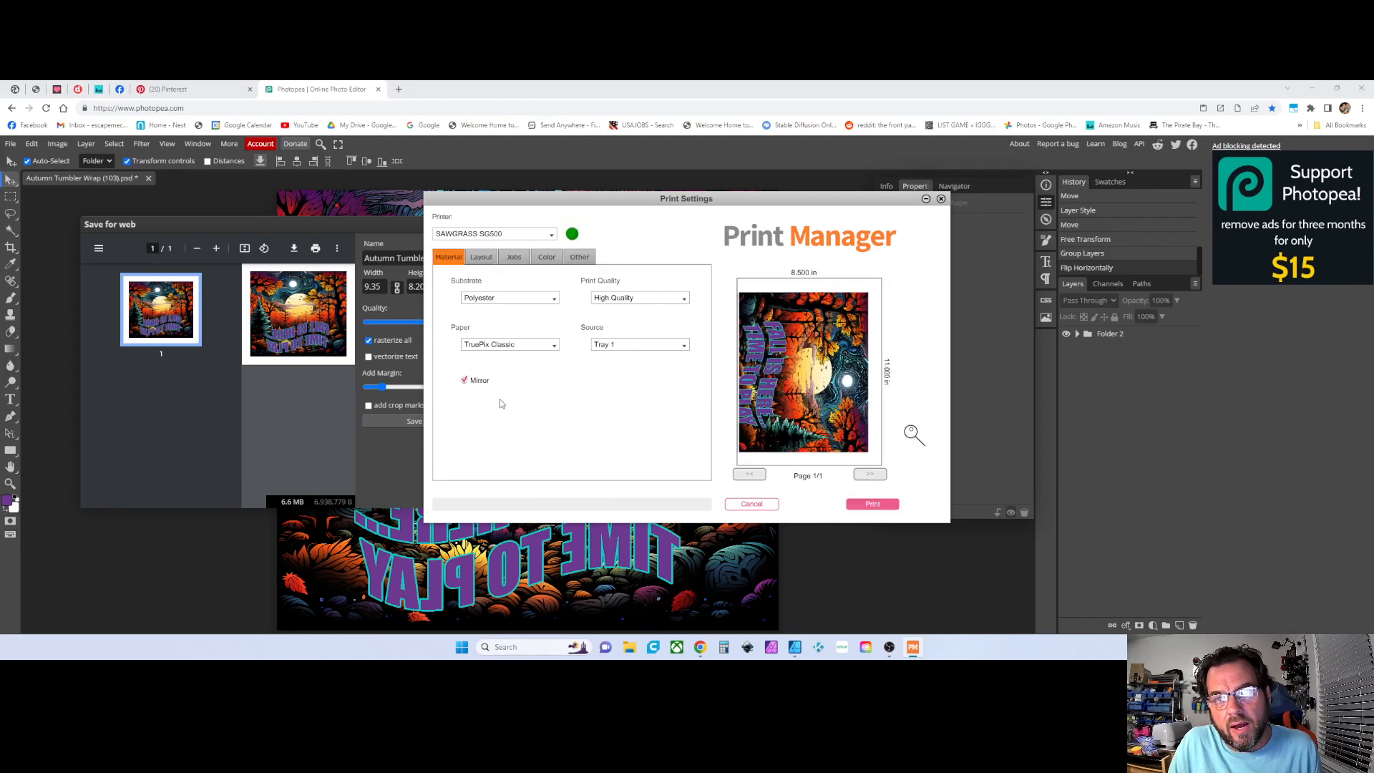
click(465, 381)
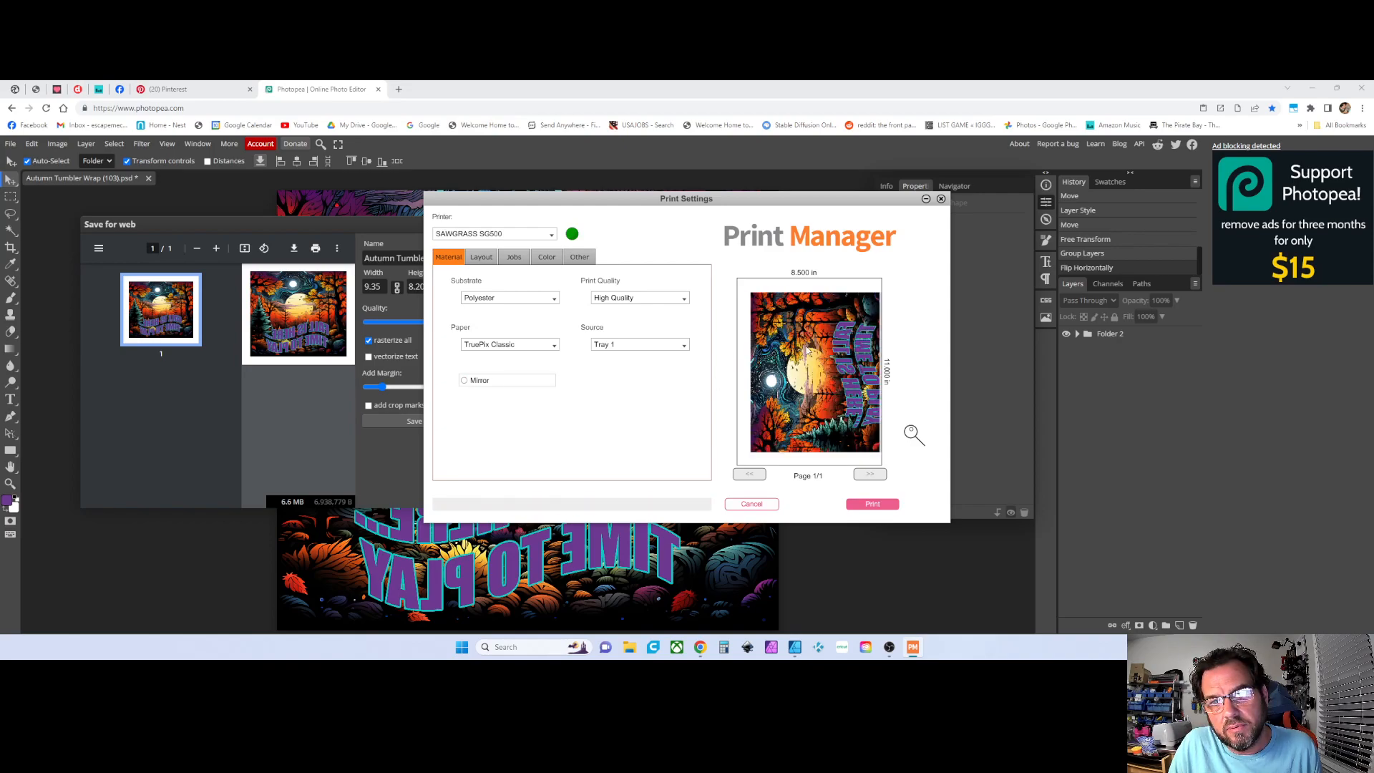
click(752, 503)
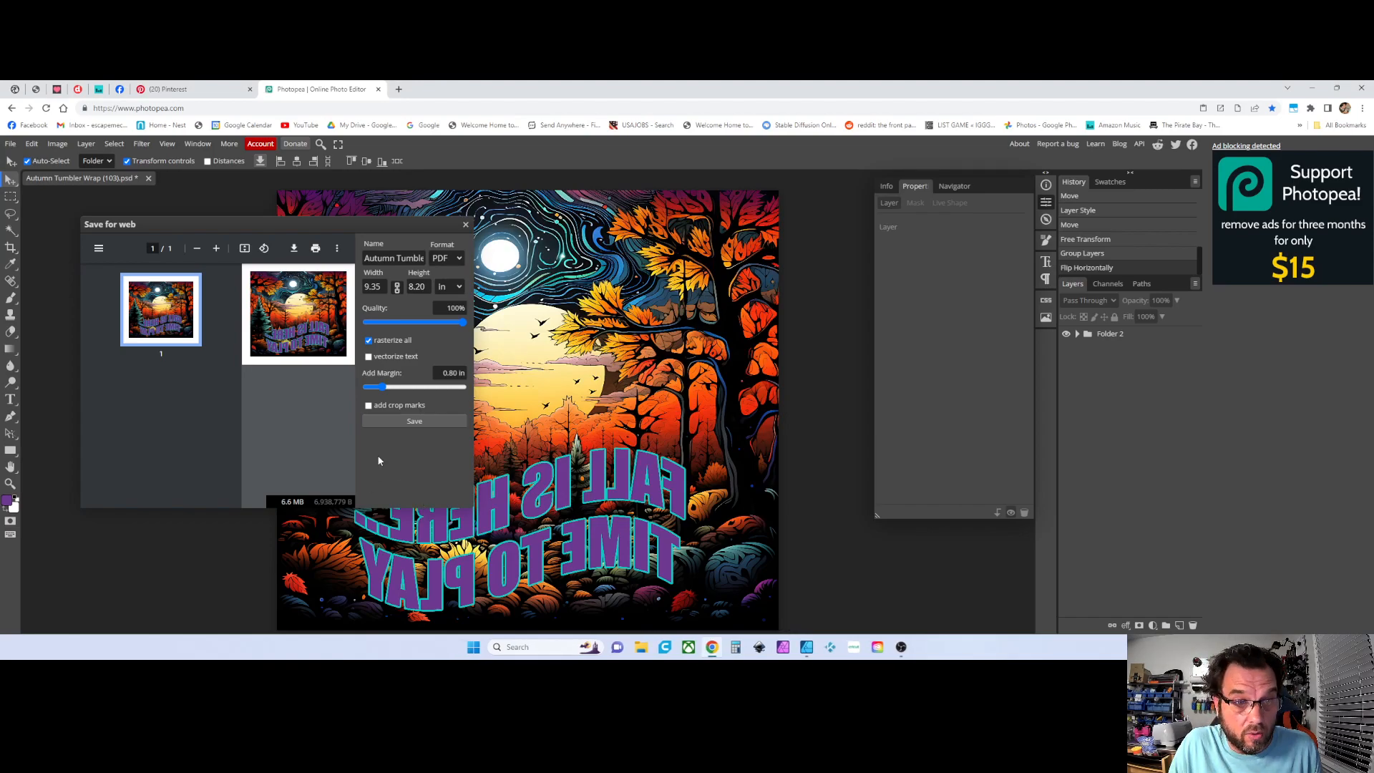
click(466, 225)
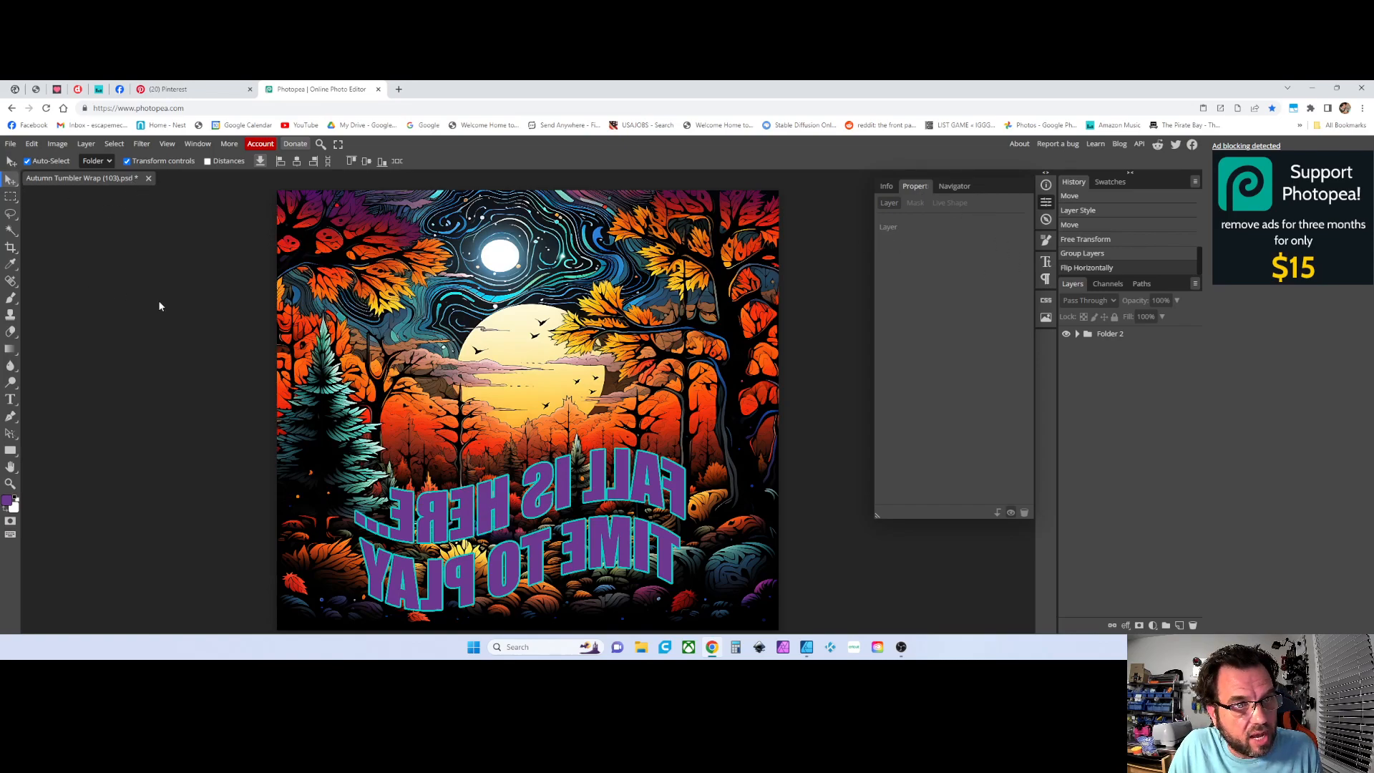
Expand the folders, select both text layers, and rasterize them
click(1077, 333)
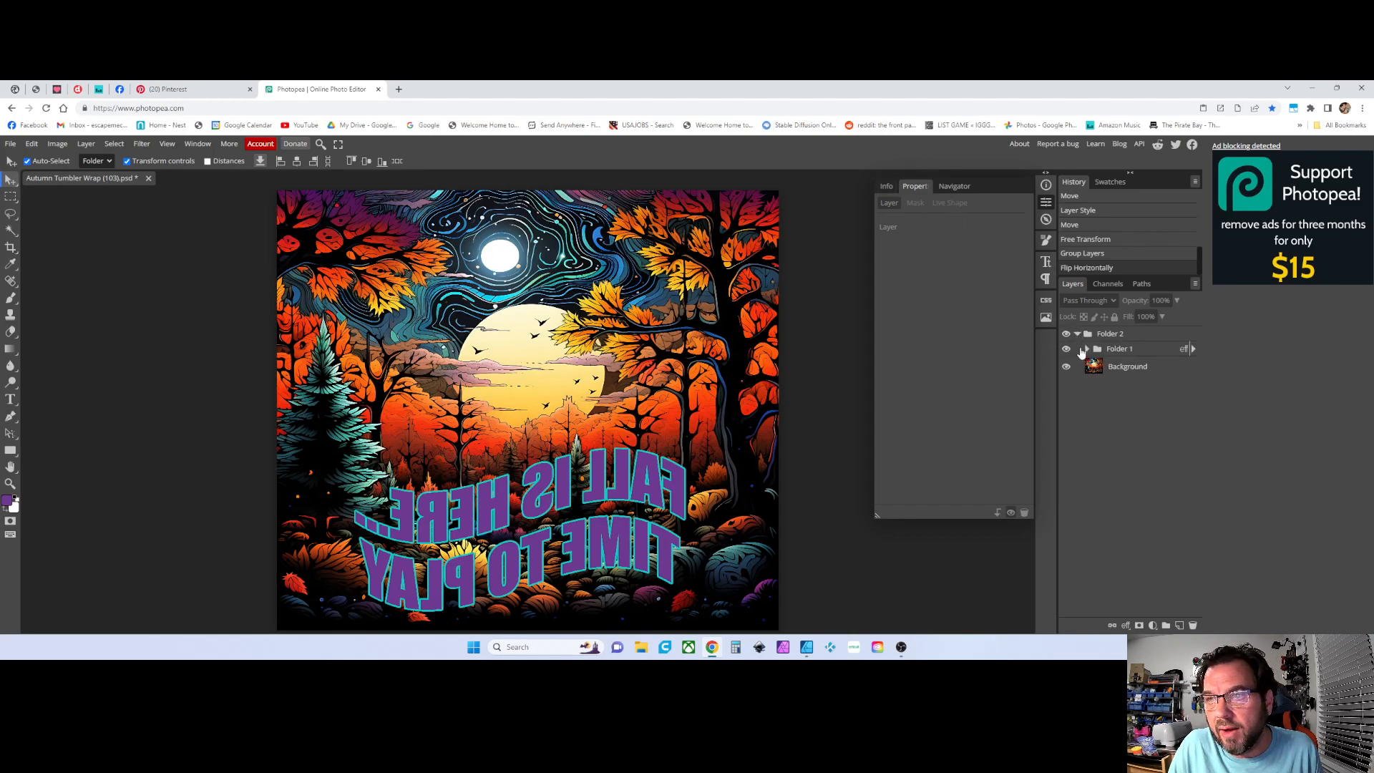
click(1086, 349)
click(1122, 369)
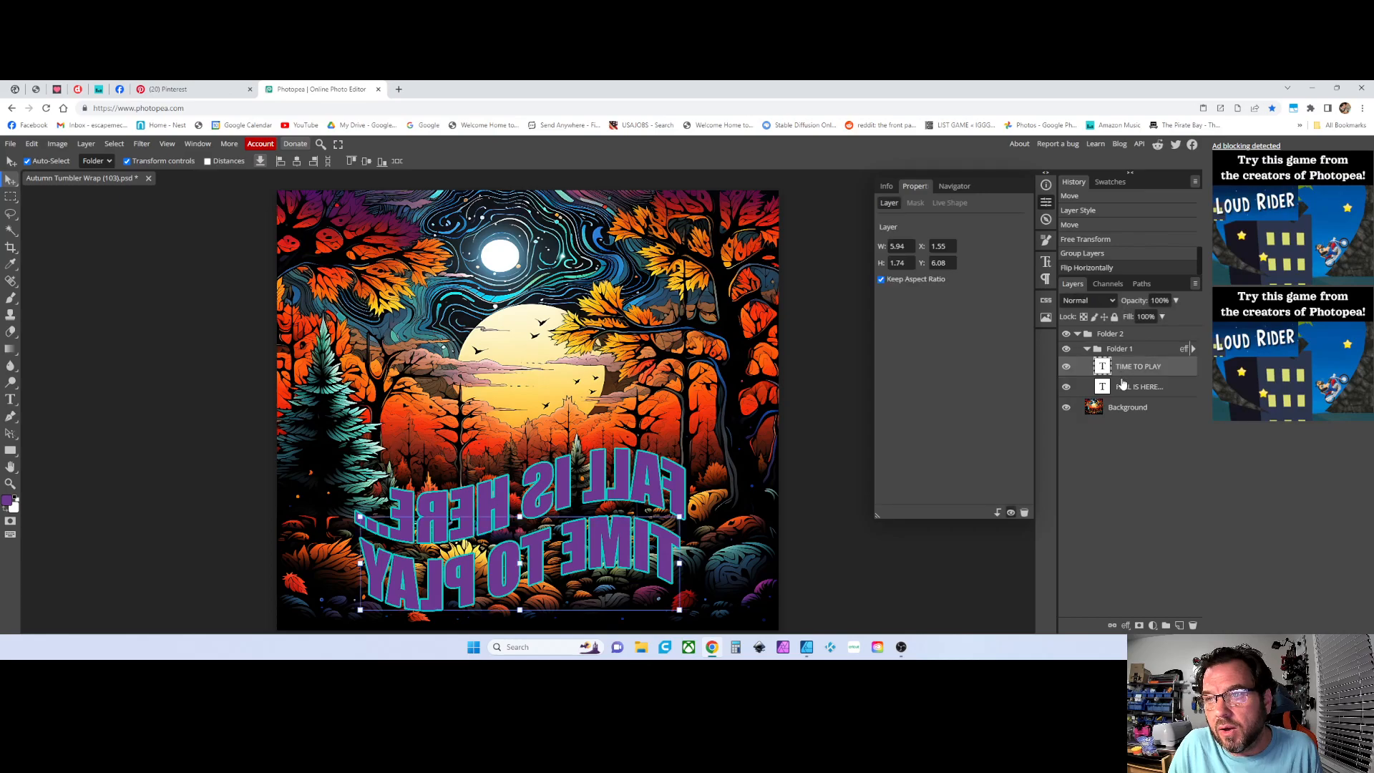
shift+click(1123, 386)
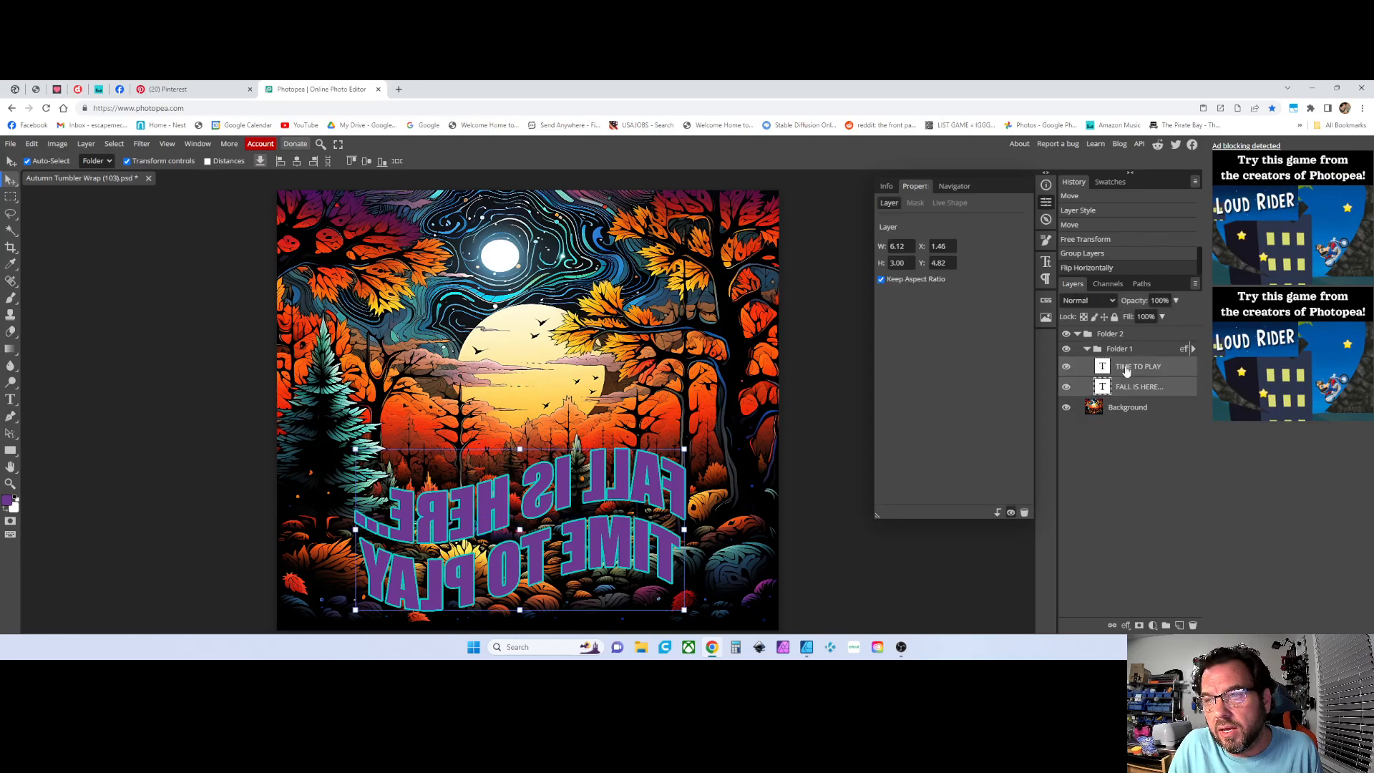
right_click(1126, 370)
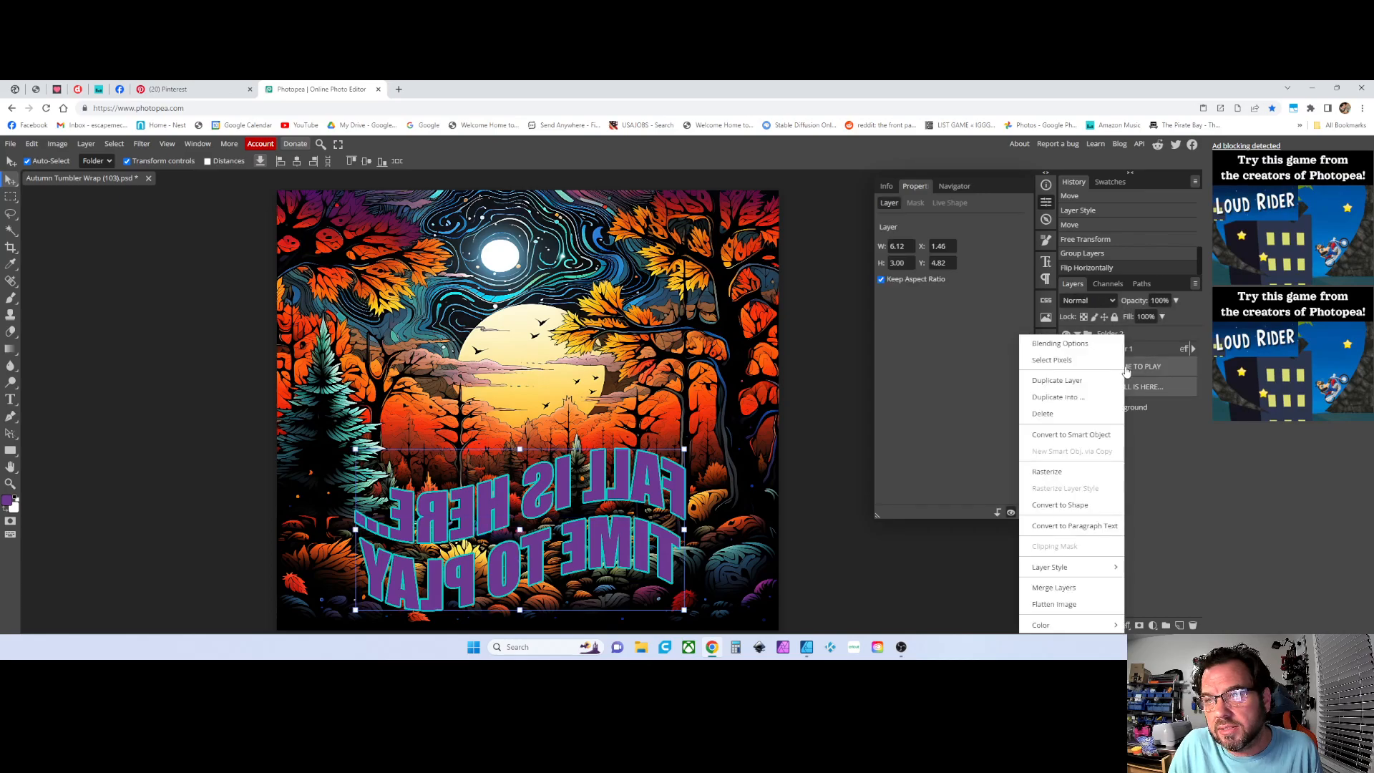
click(1069, 467)
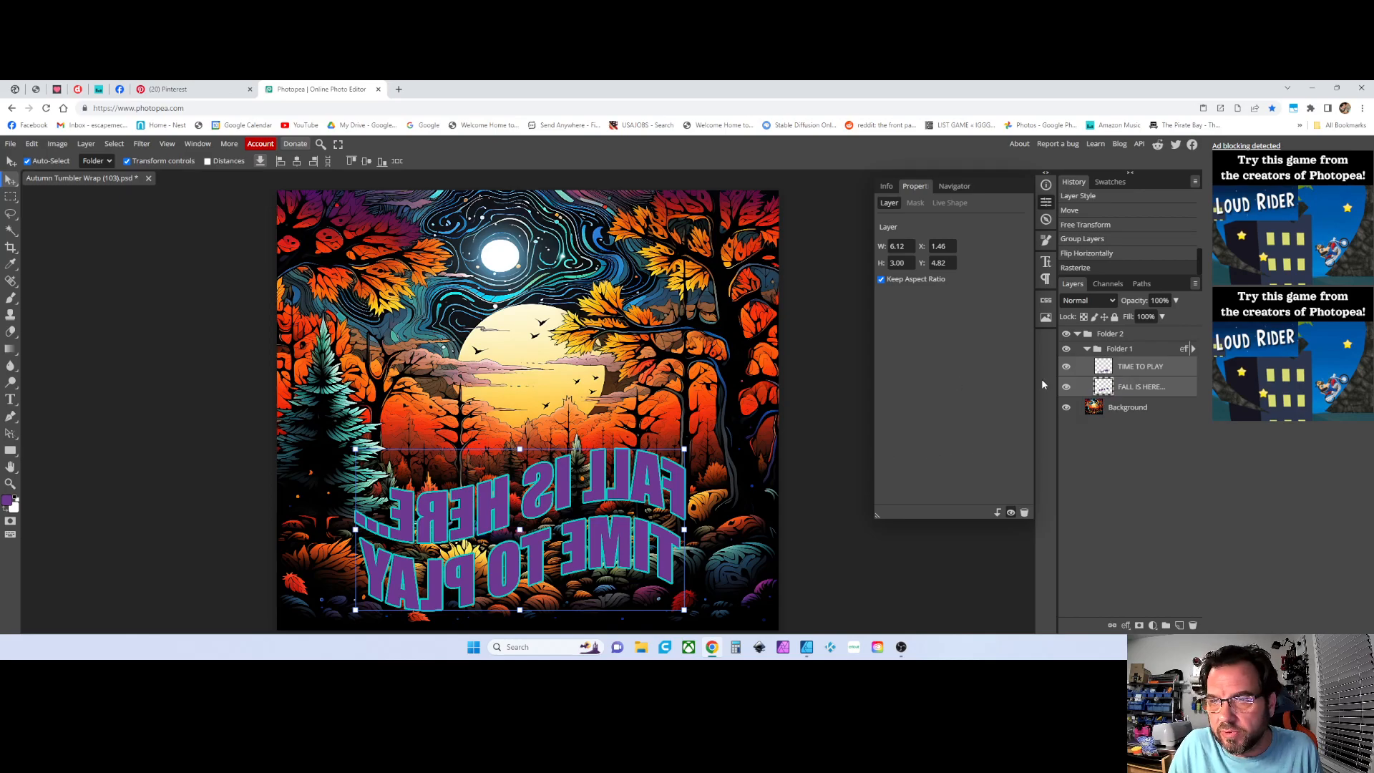
Try printing again through Print Manager, unchecking Mirror and checking the Layout settings, then cancel
click(11, 143)
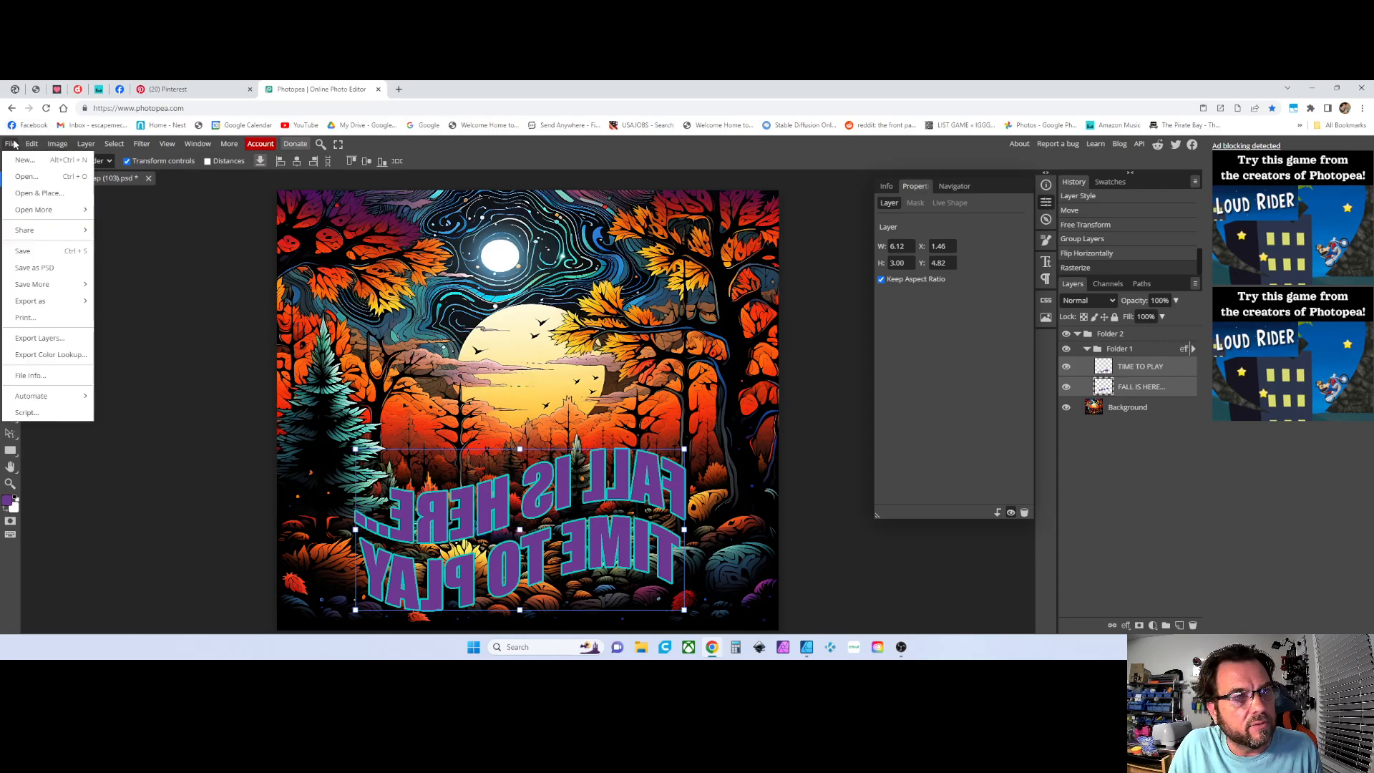
click(25, 318)
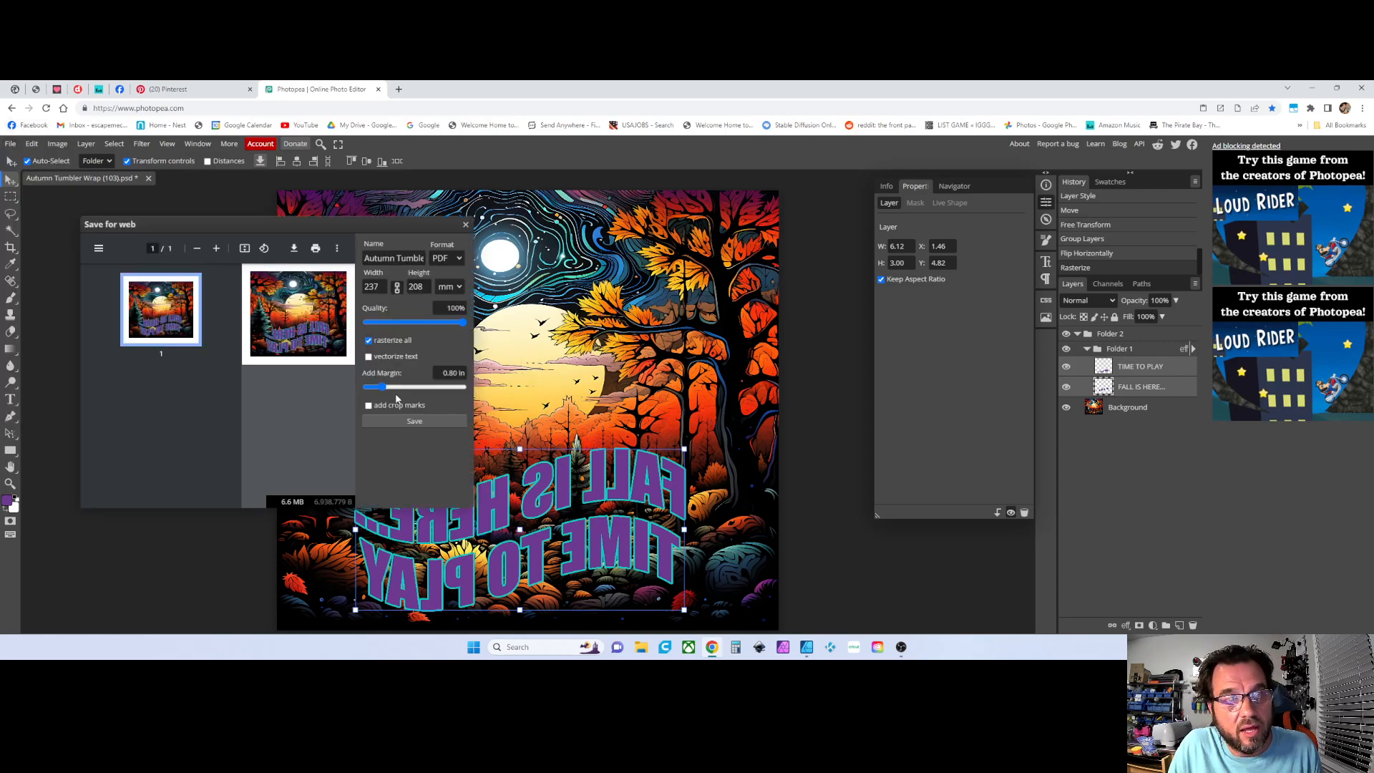
click(316, 248)
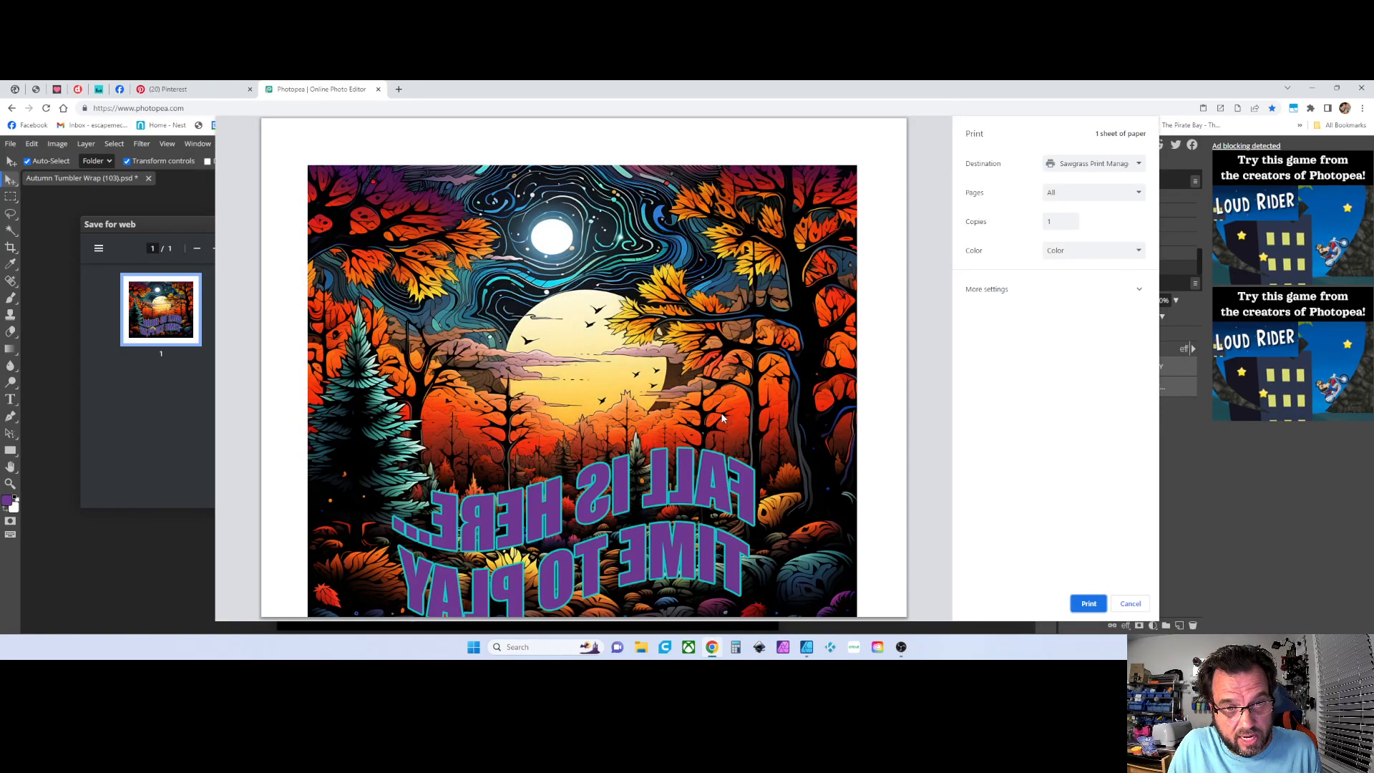
click(1085, 601)
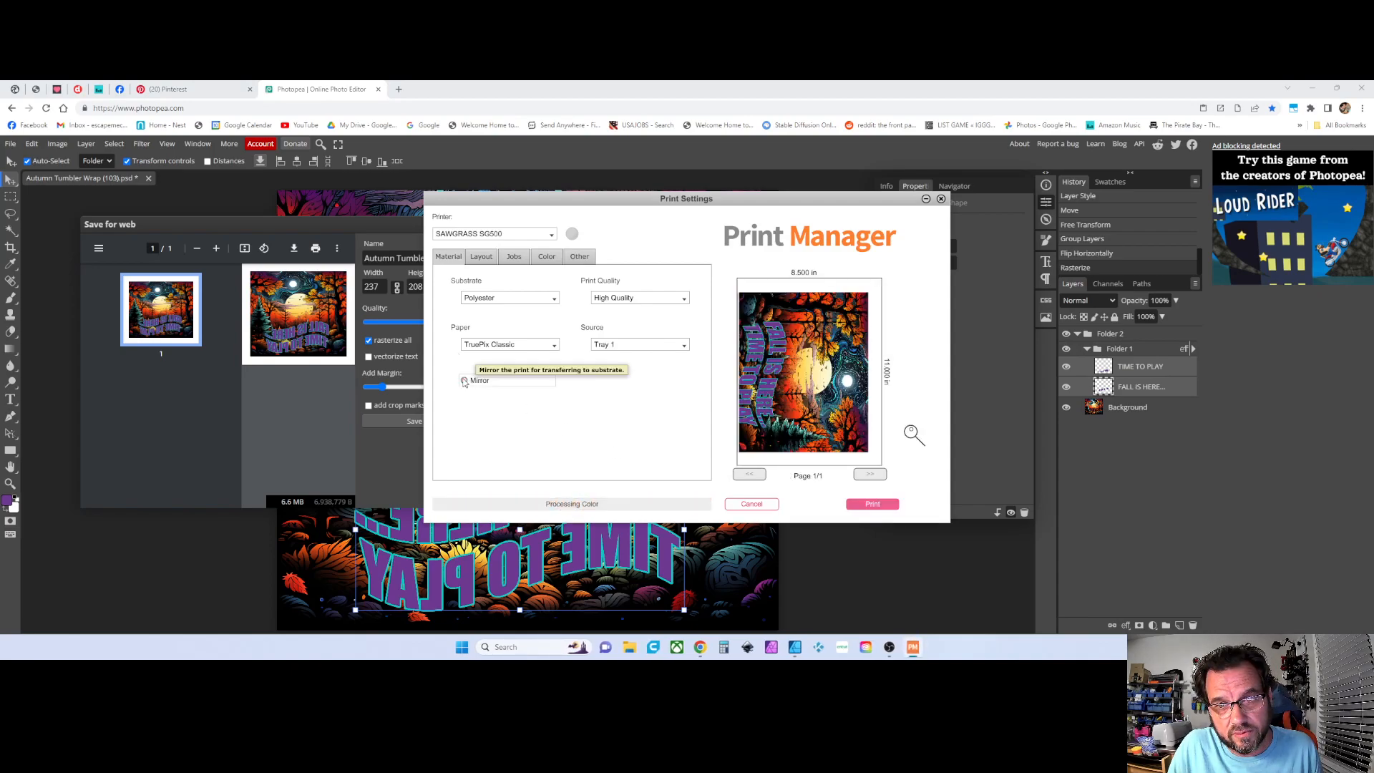
click(464, 380)
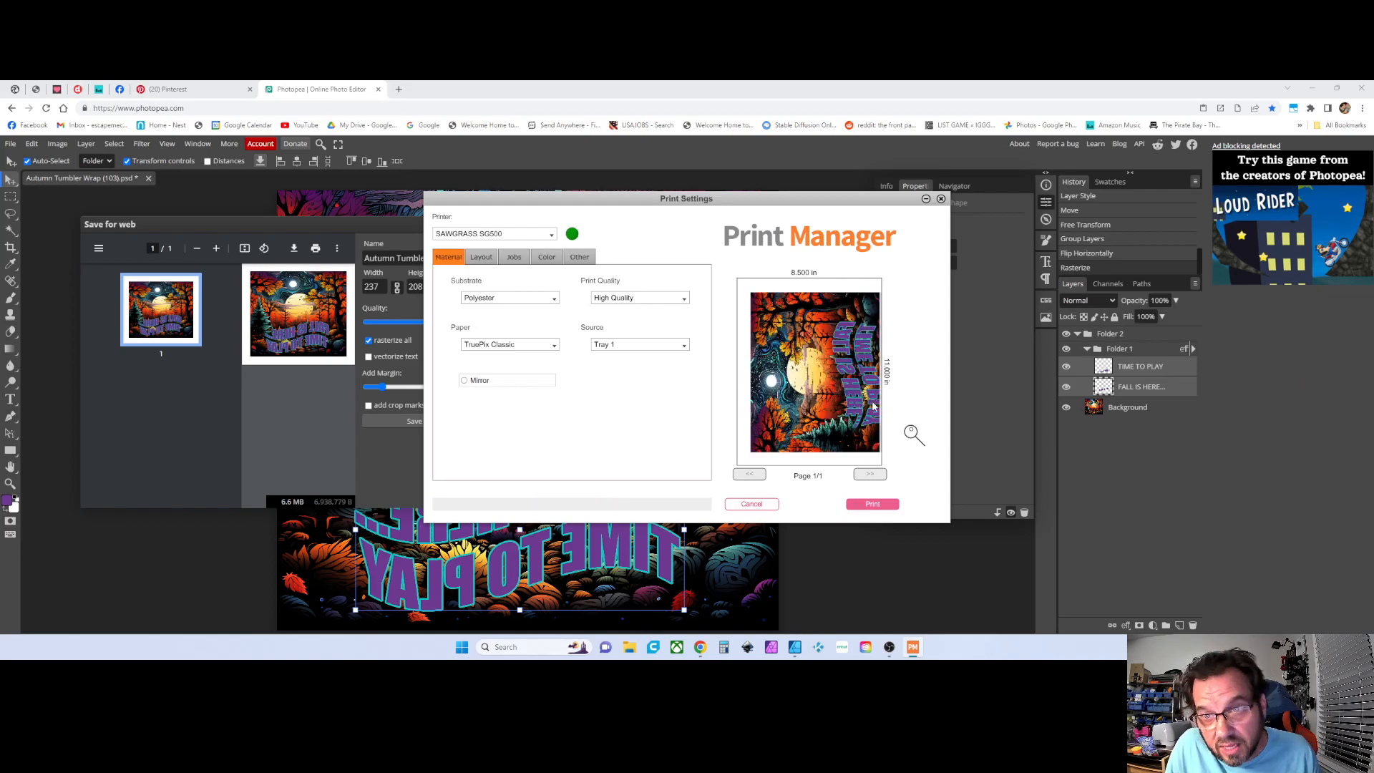
click(480, 258)
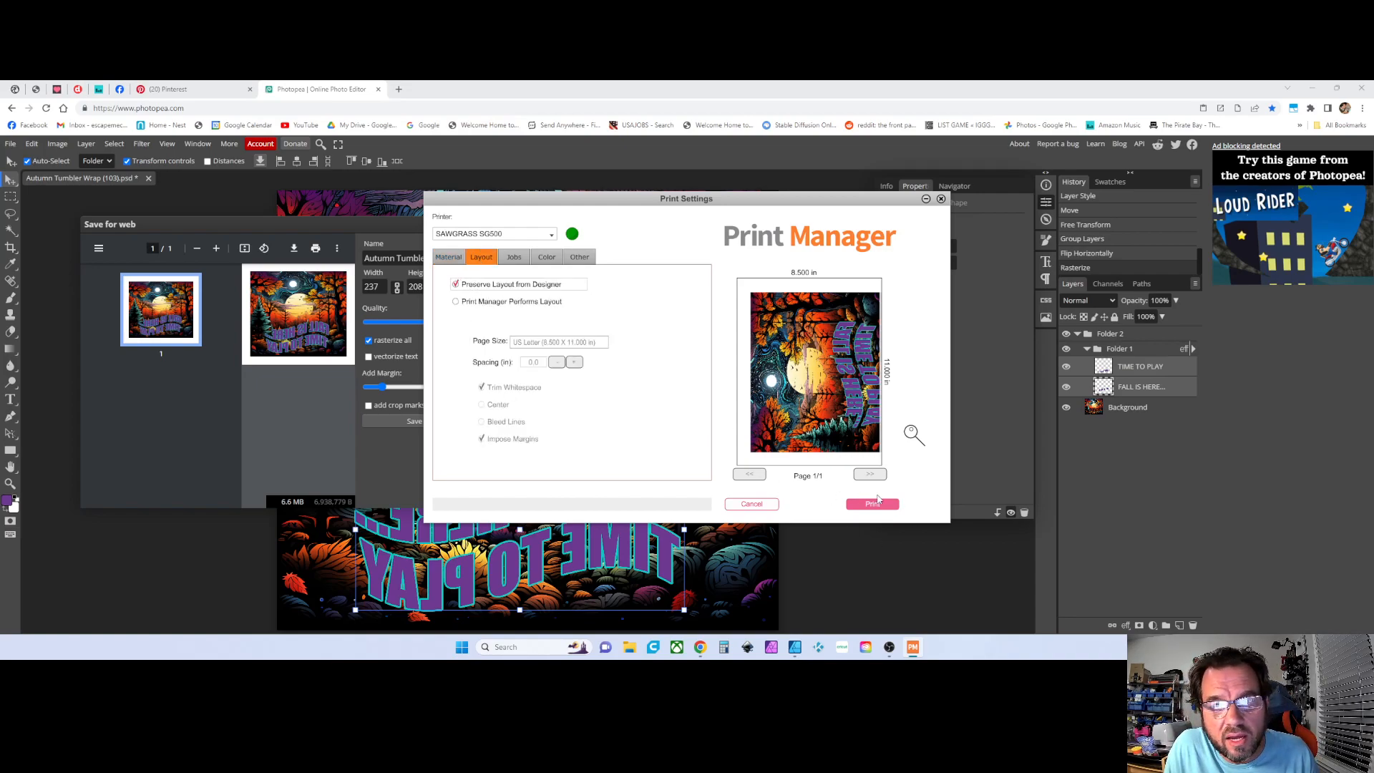
click(752, 505)
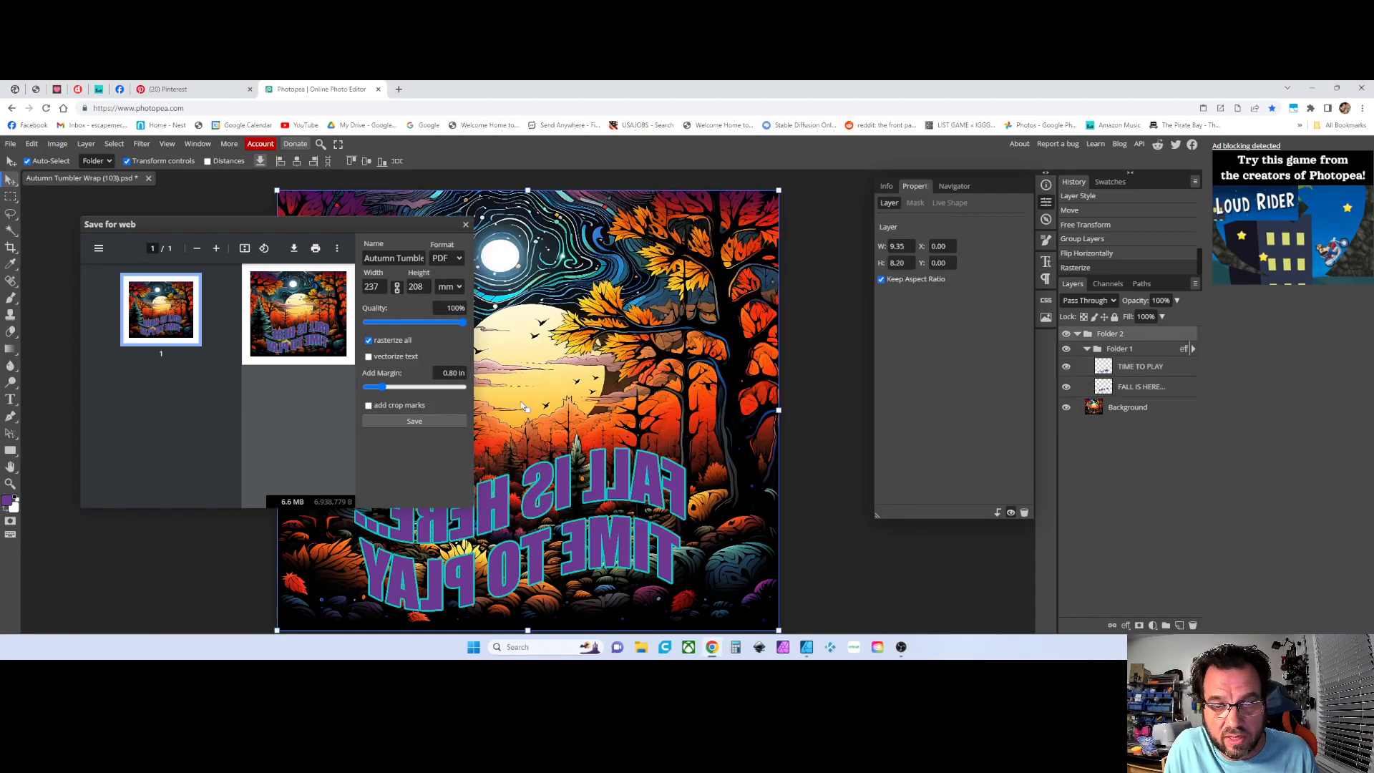
click(465, 225)
drag(495, 474, 500, 449)
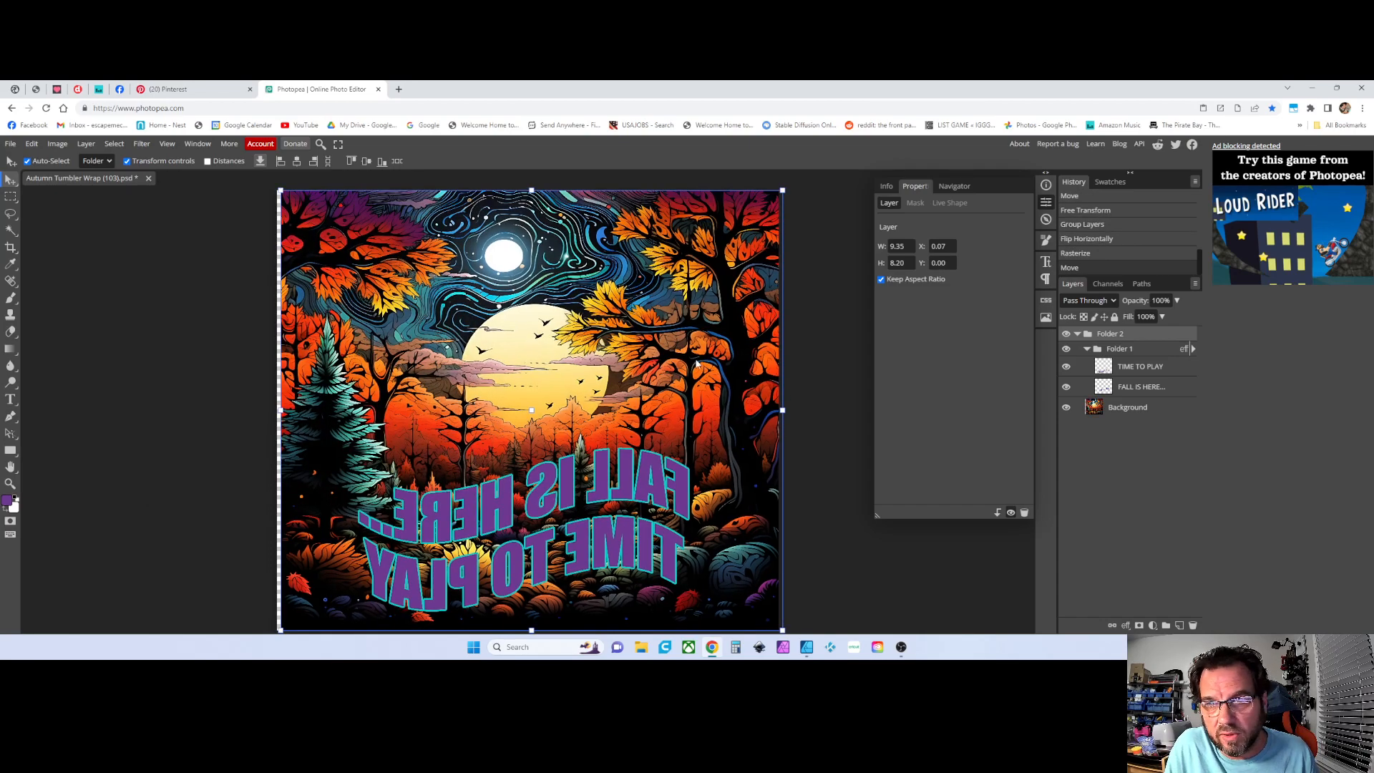
key(ctrl+z)
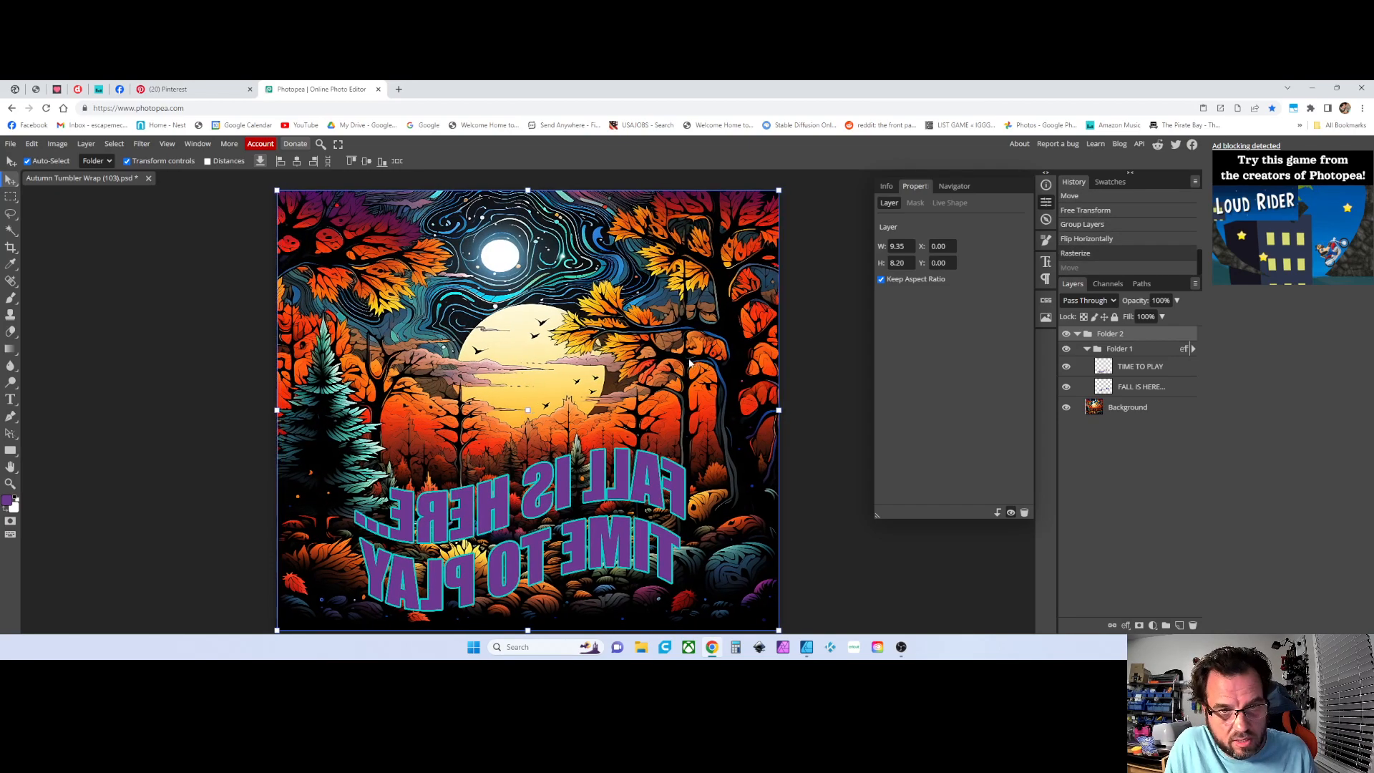
click(226, 246)
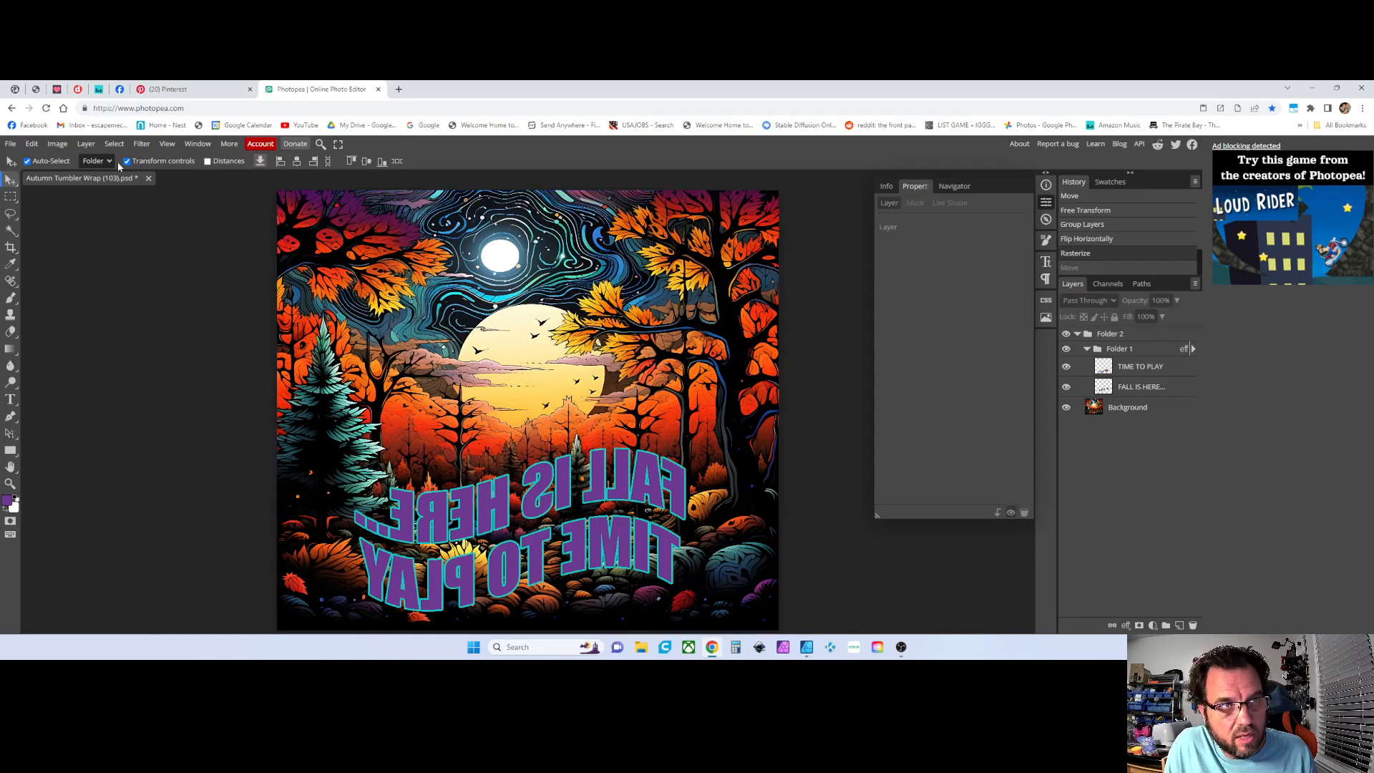
Open the print export from the File menu, preview the print, and cancel the preview
click(64, 146)
mouse_move(10, 146)
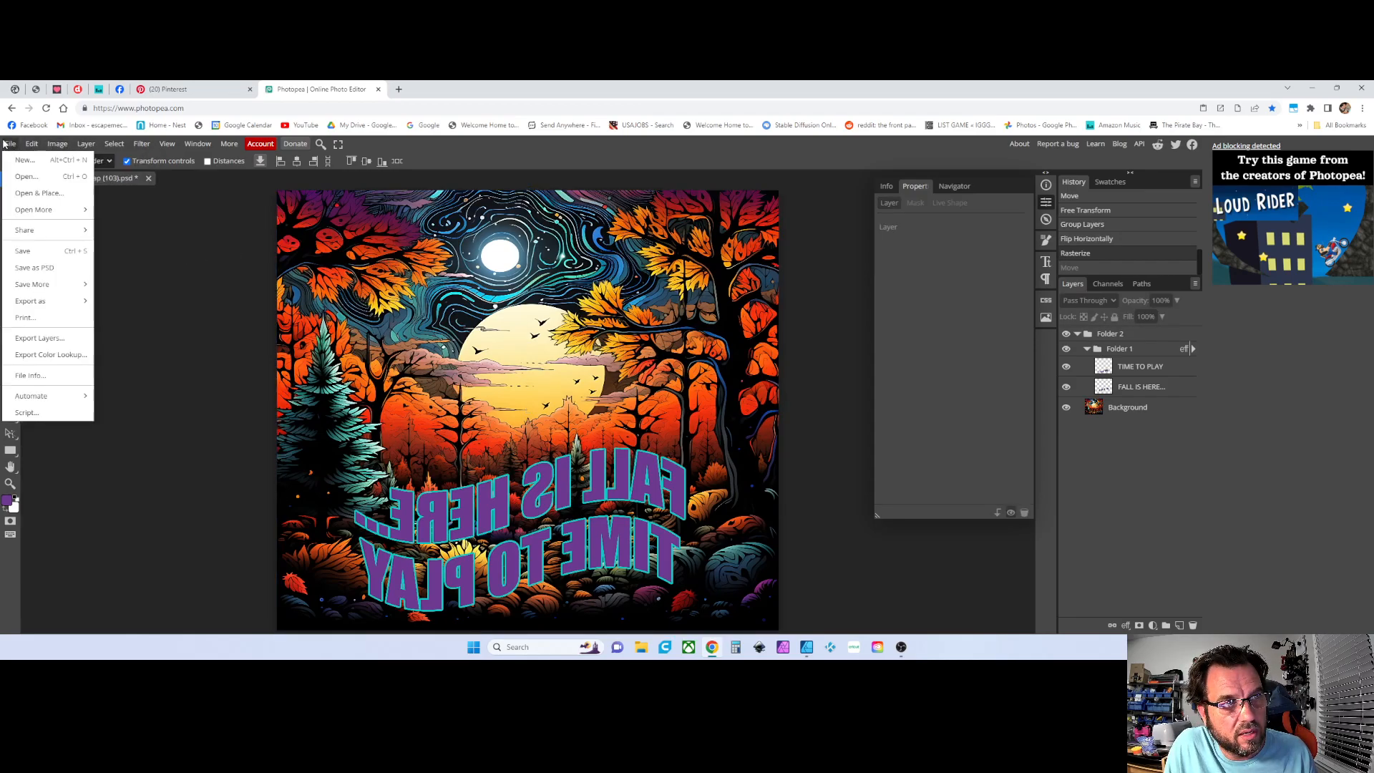
click(15, 319)
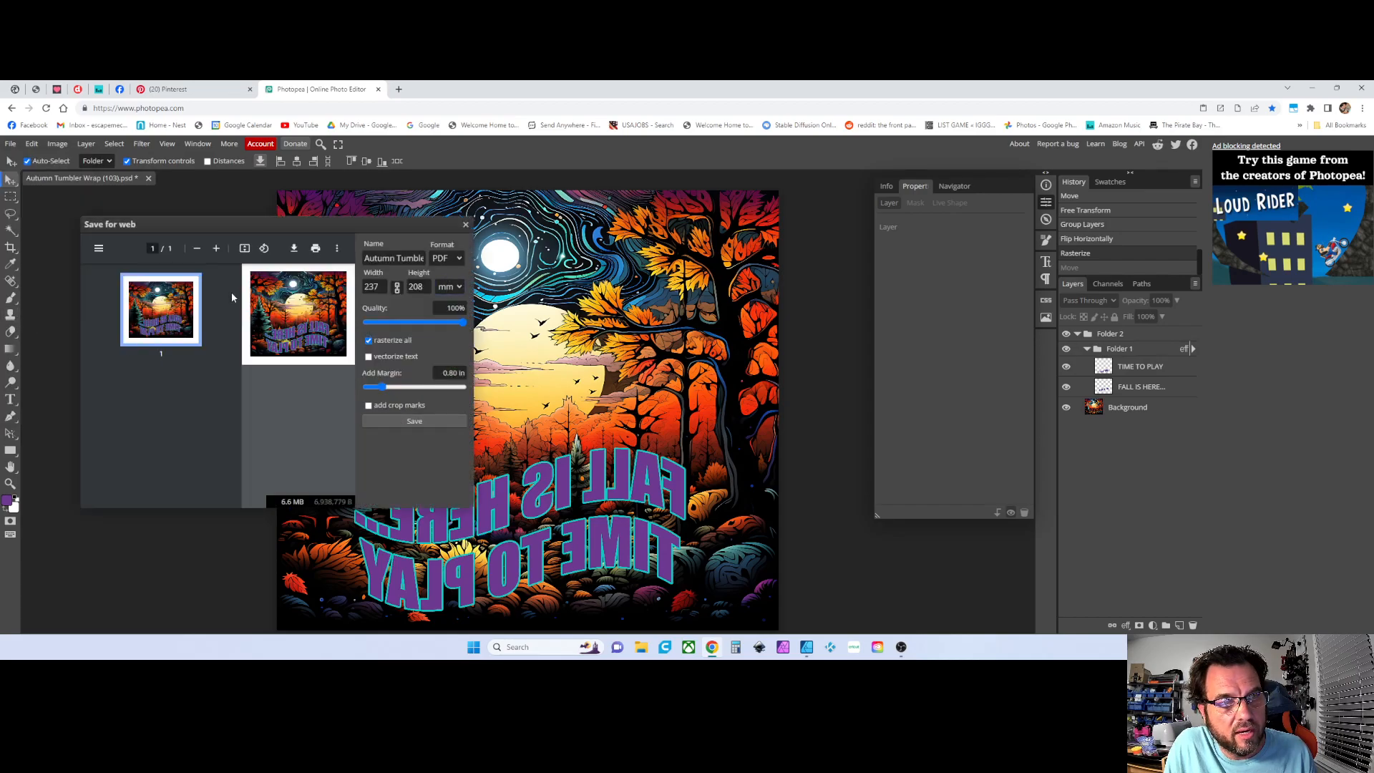
click(316, 248)
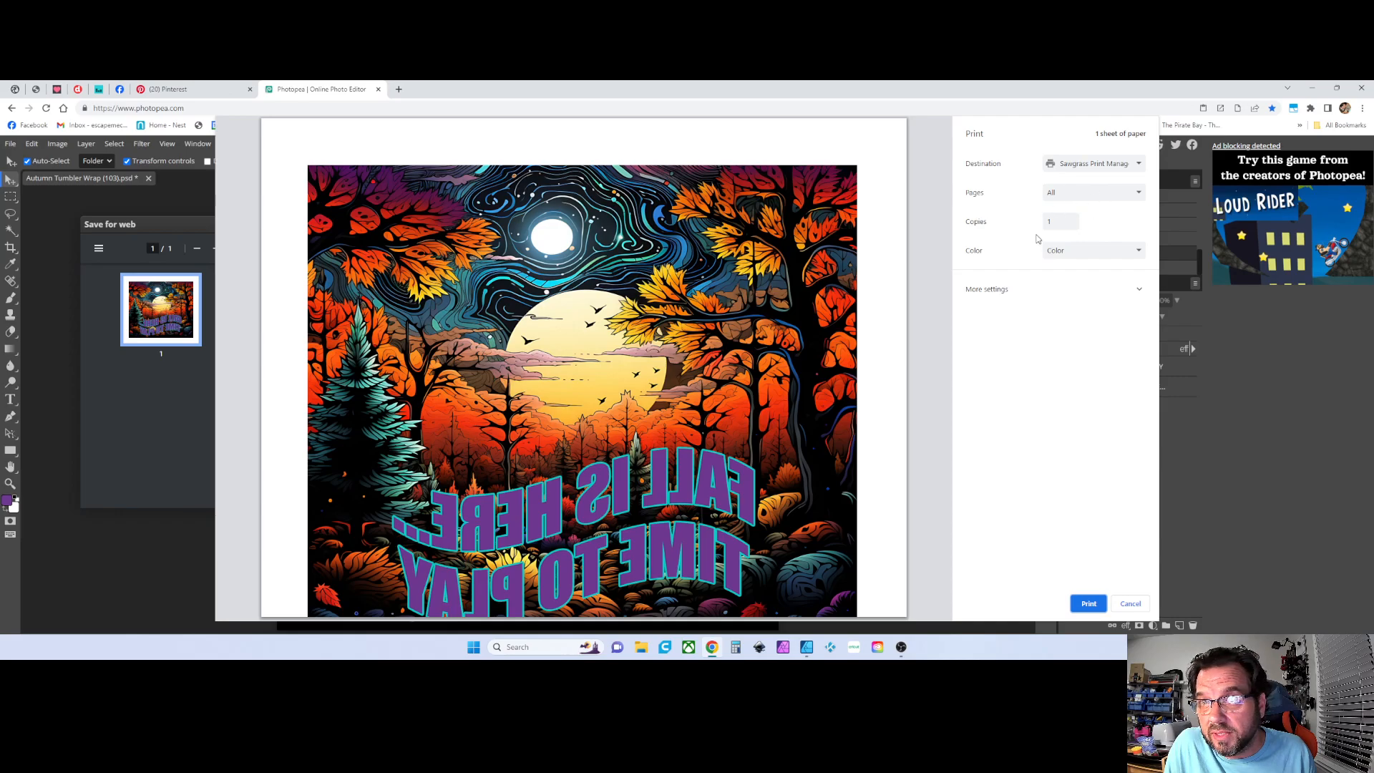
click(1130, 604)
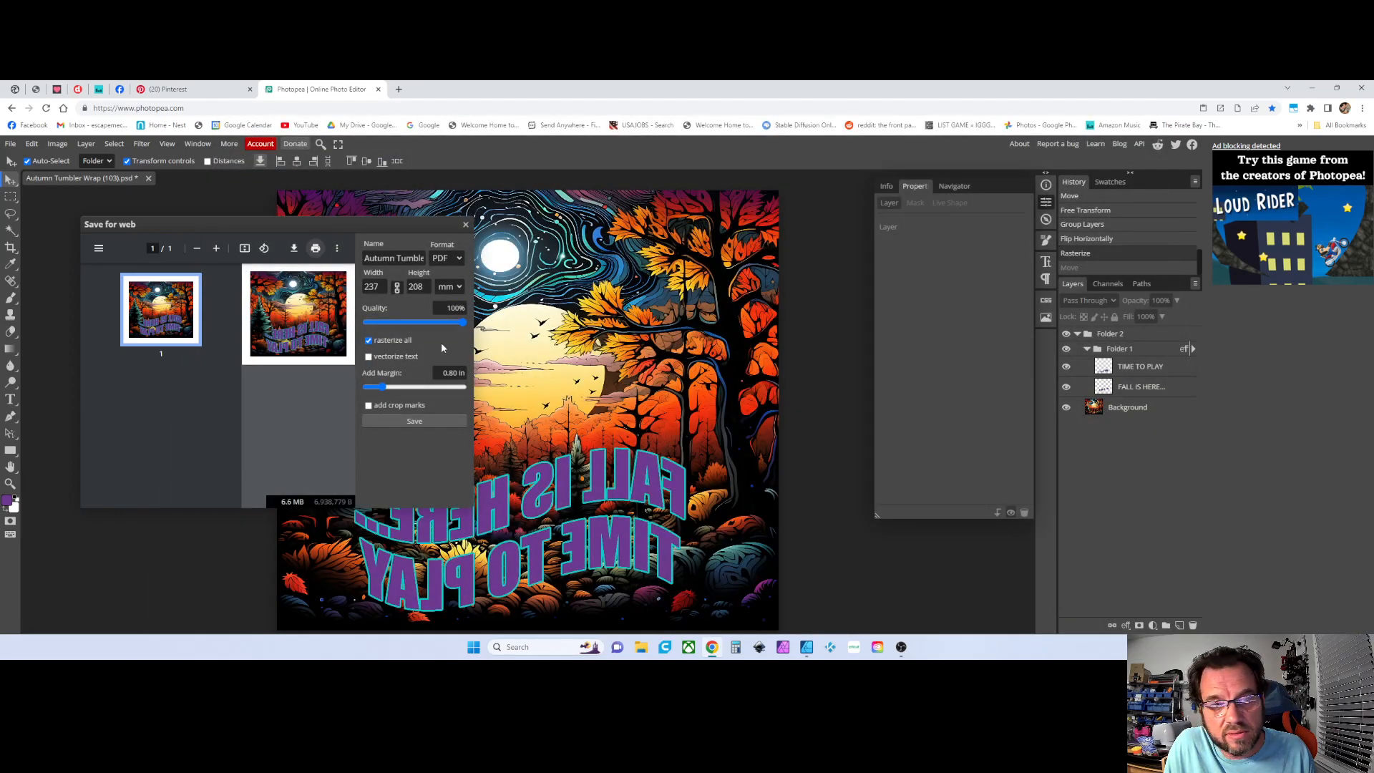
Set the export margin to 0.00 in and send the print to Print Manager
drag(381, 388, 371, 391)
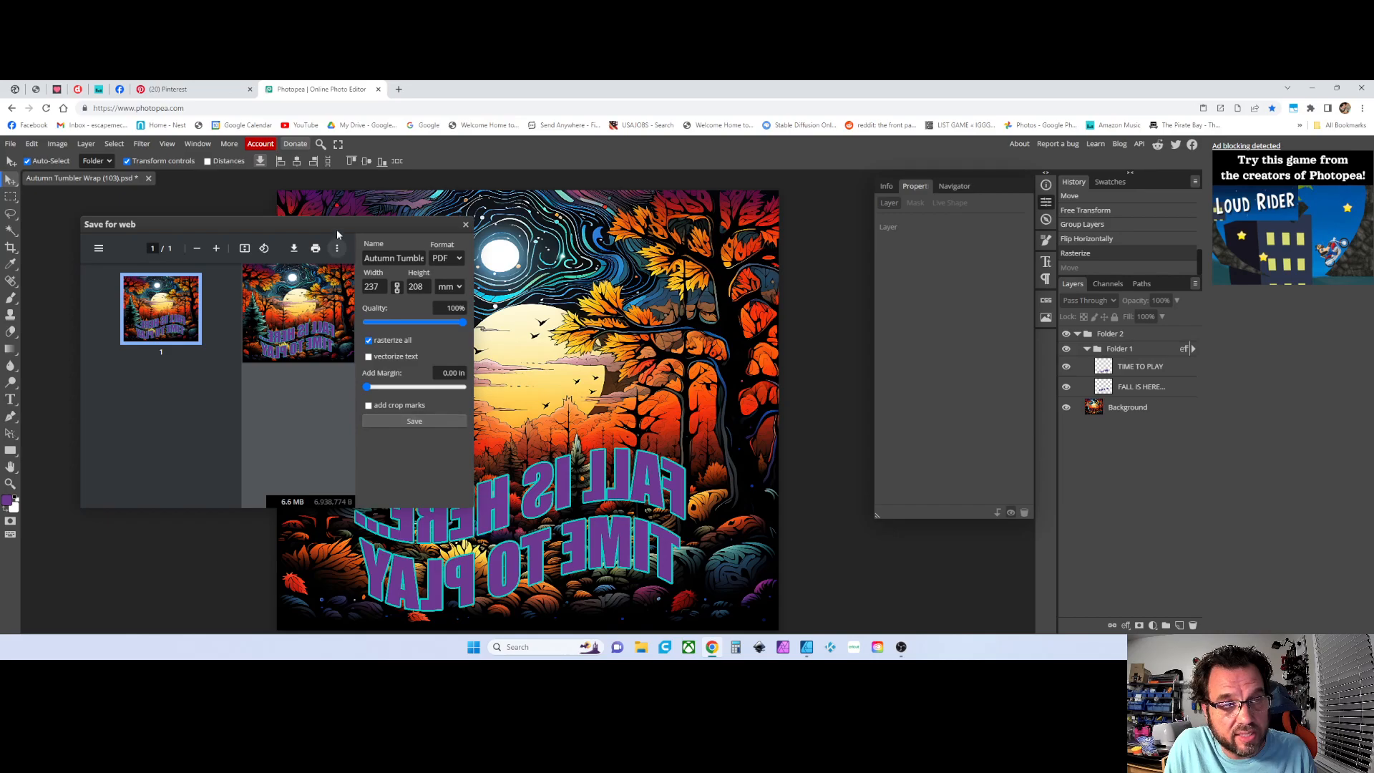
click(314, 249)
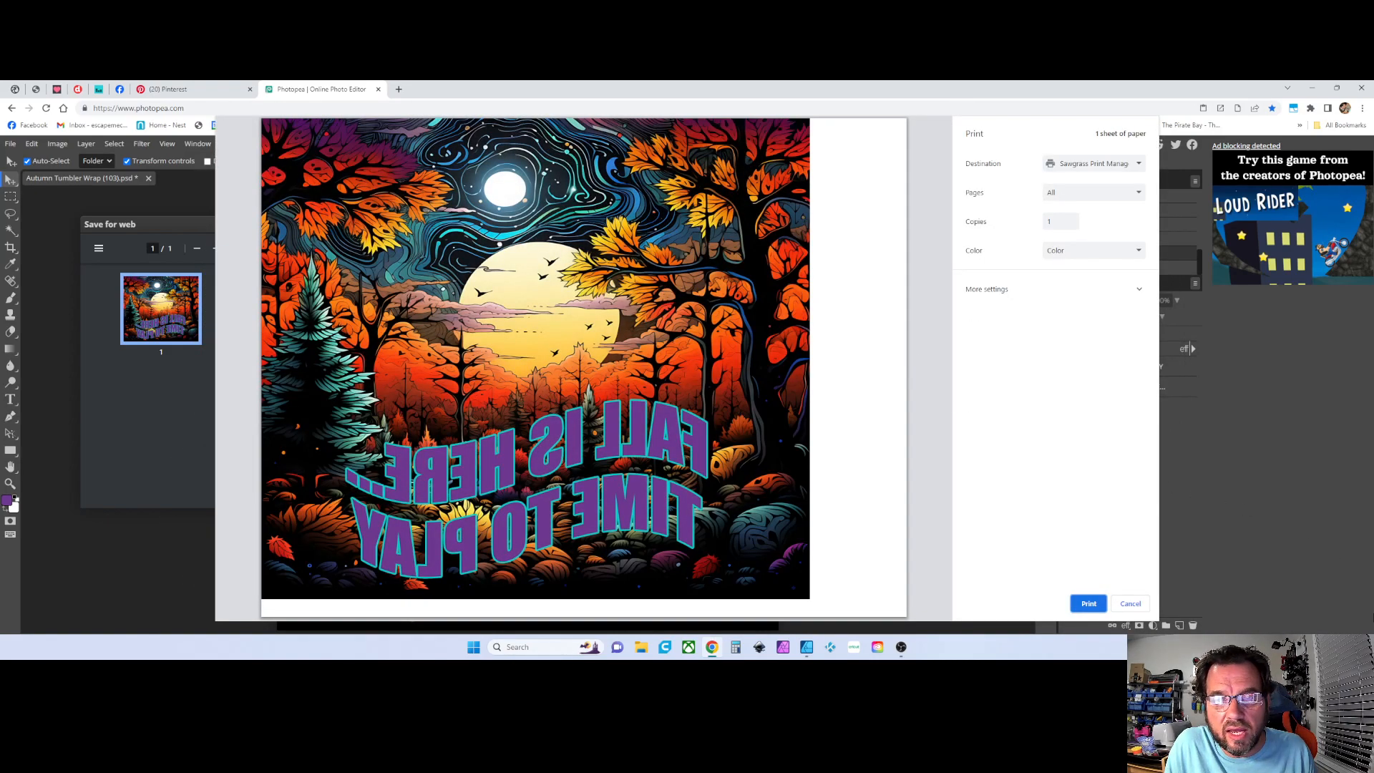
click(1089, 605)
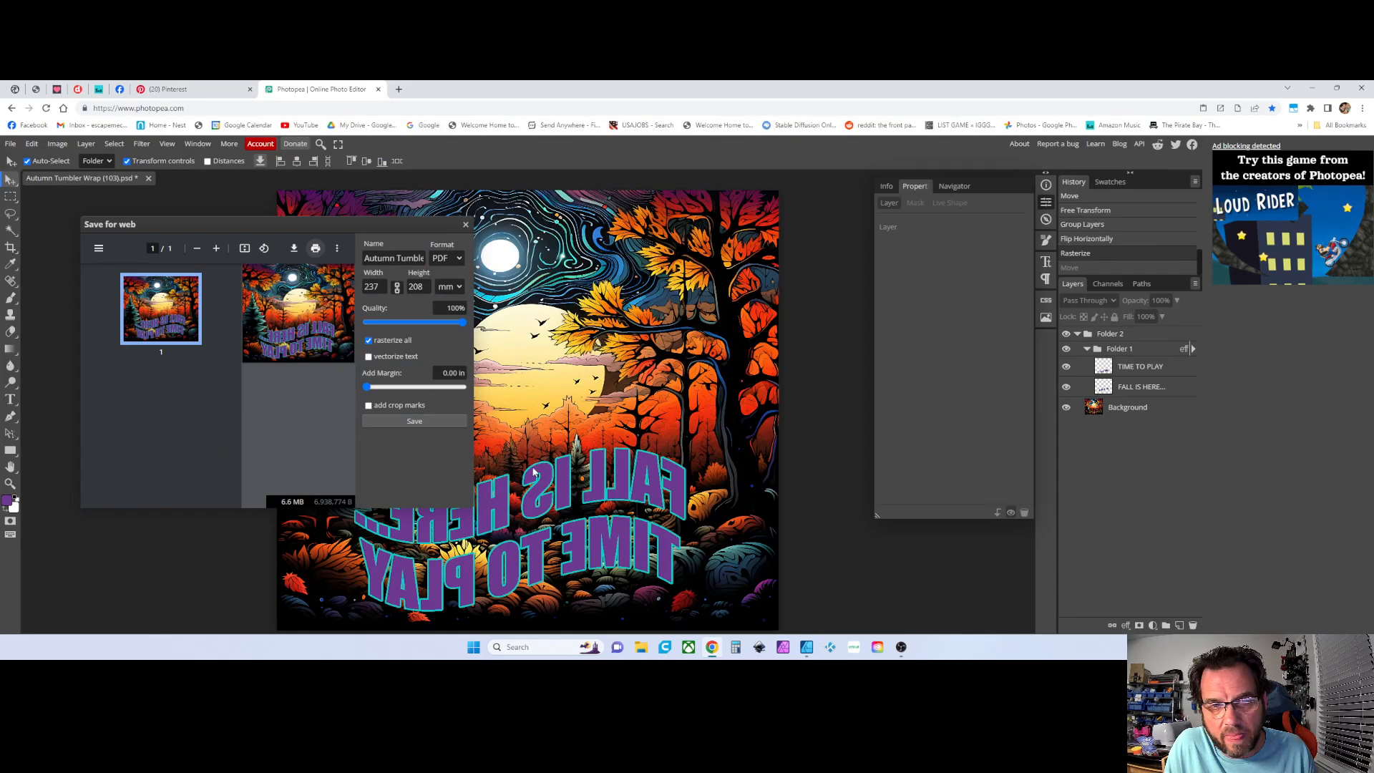
Switch the export size units to inches and cancel the Print Manager job
click(459, 286)
click(448, 342)
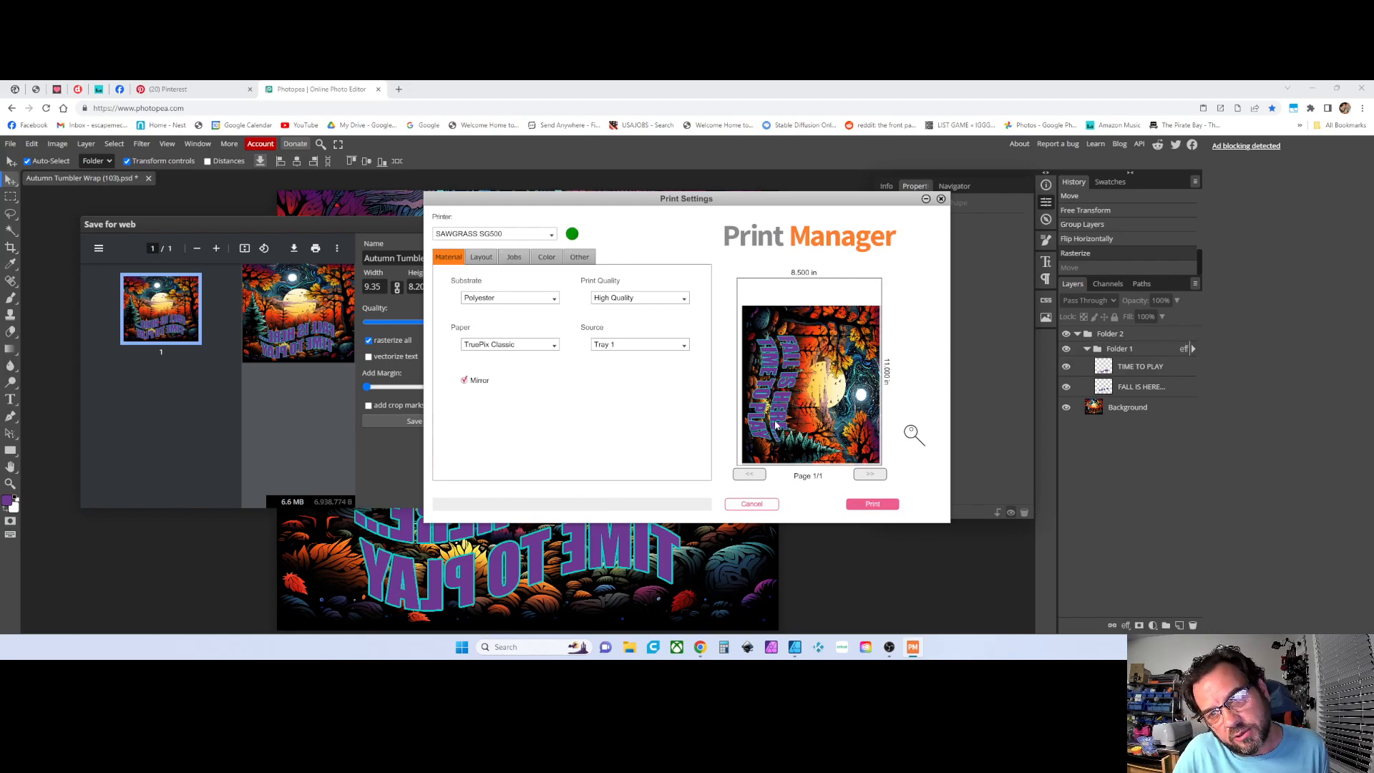
click(752, 505)
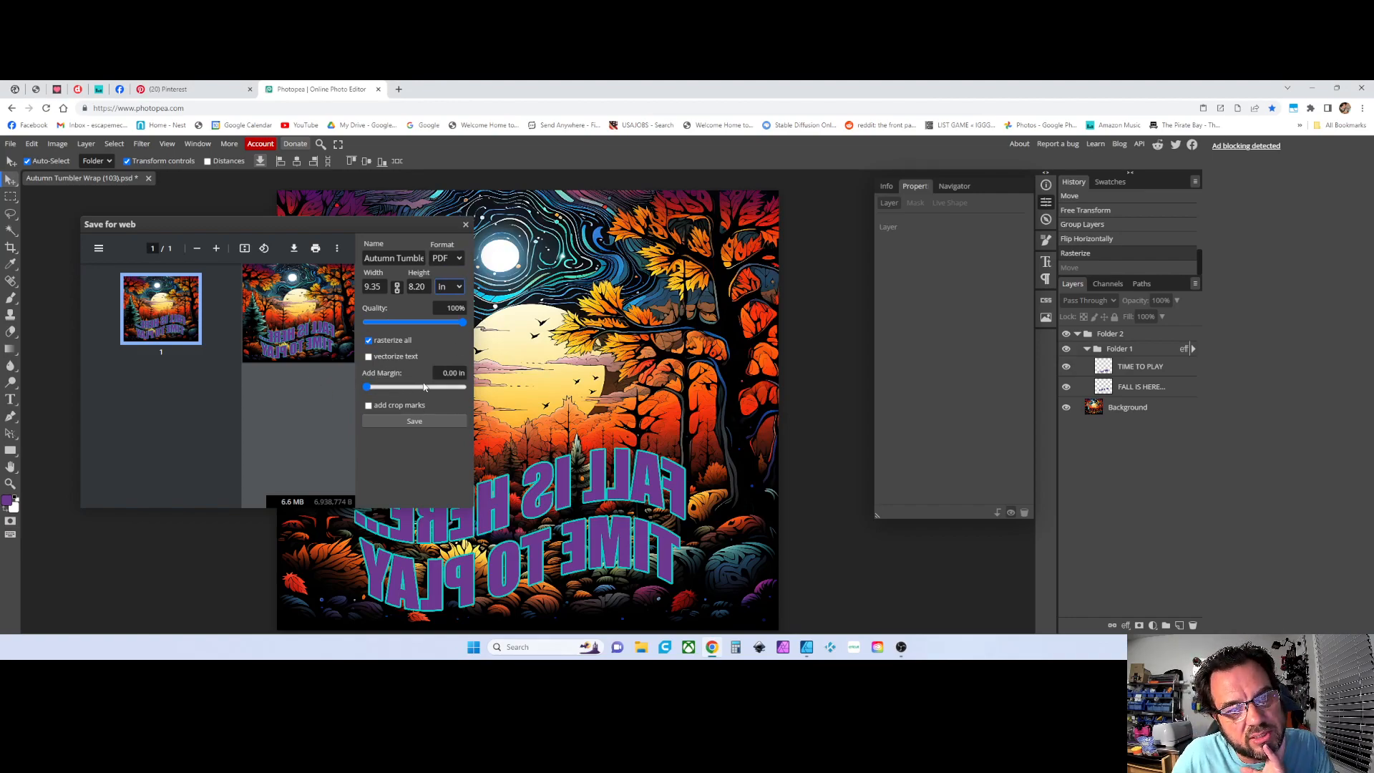
Check the print preview's More settings with Letter paper size, cancel it, and close the export dialog
click(384, 287)
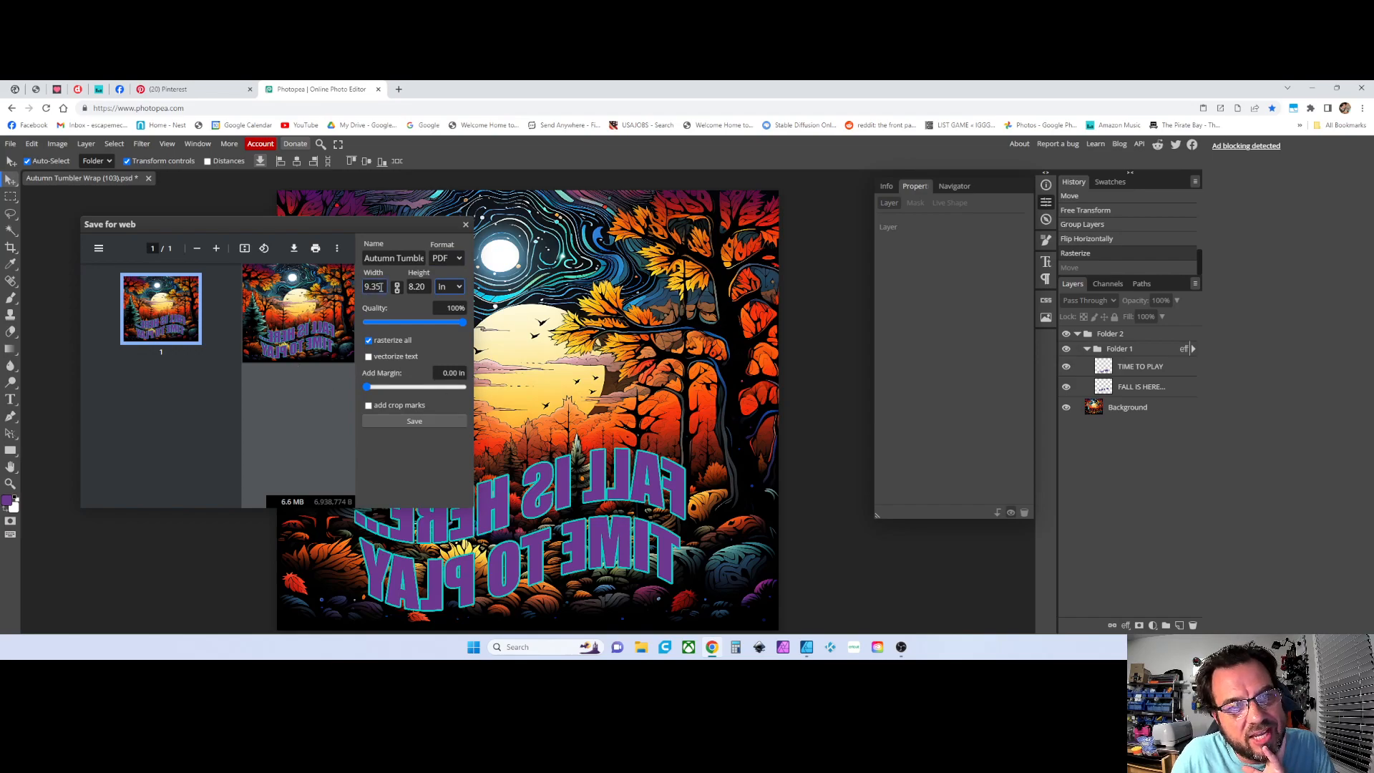
click(418, 287)
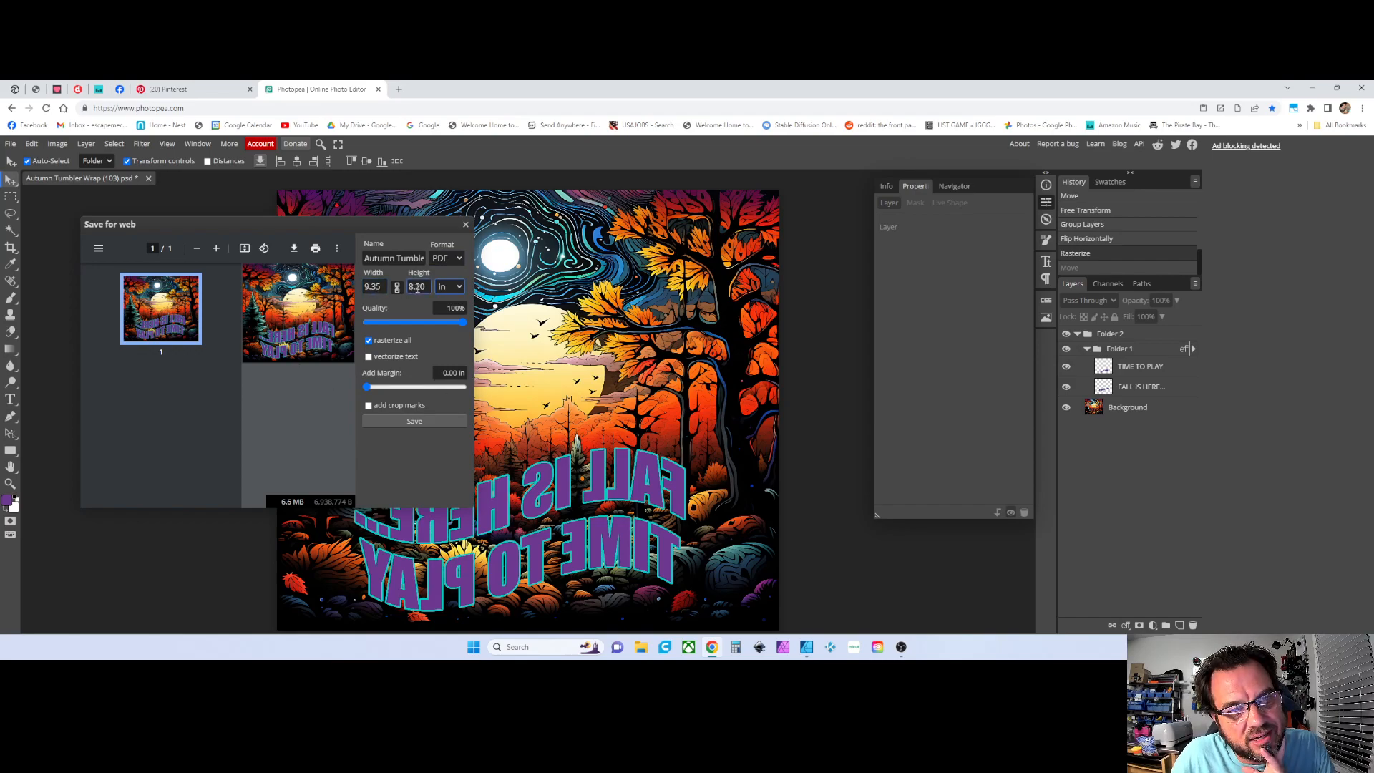
click(316, 249)
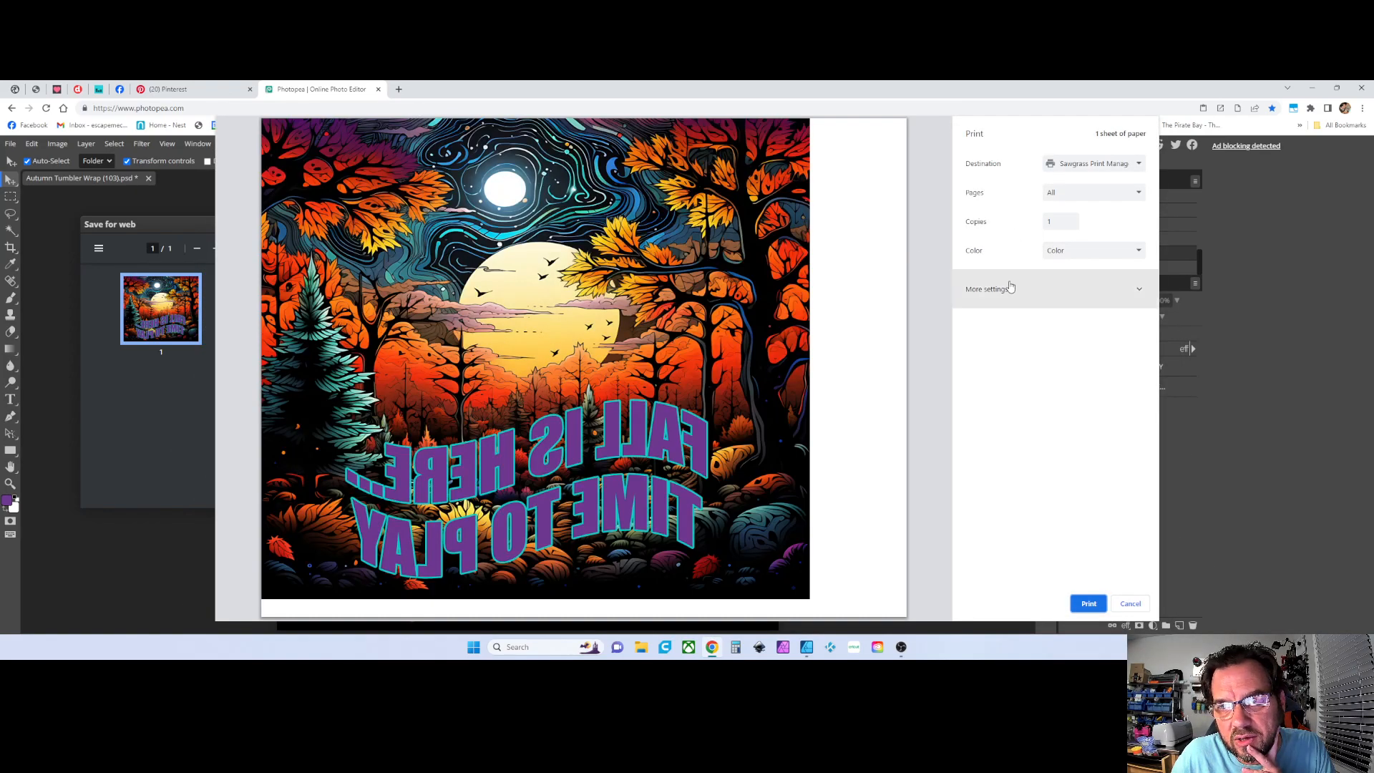
click(1005, 290)
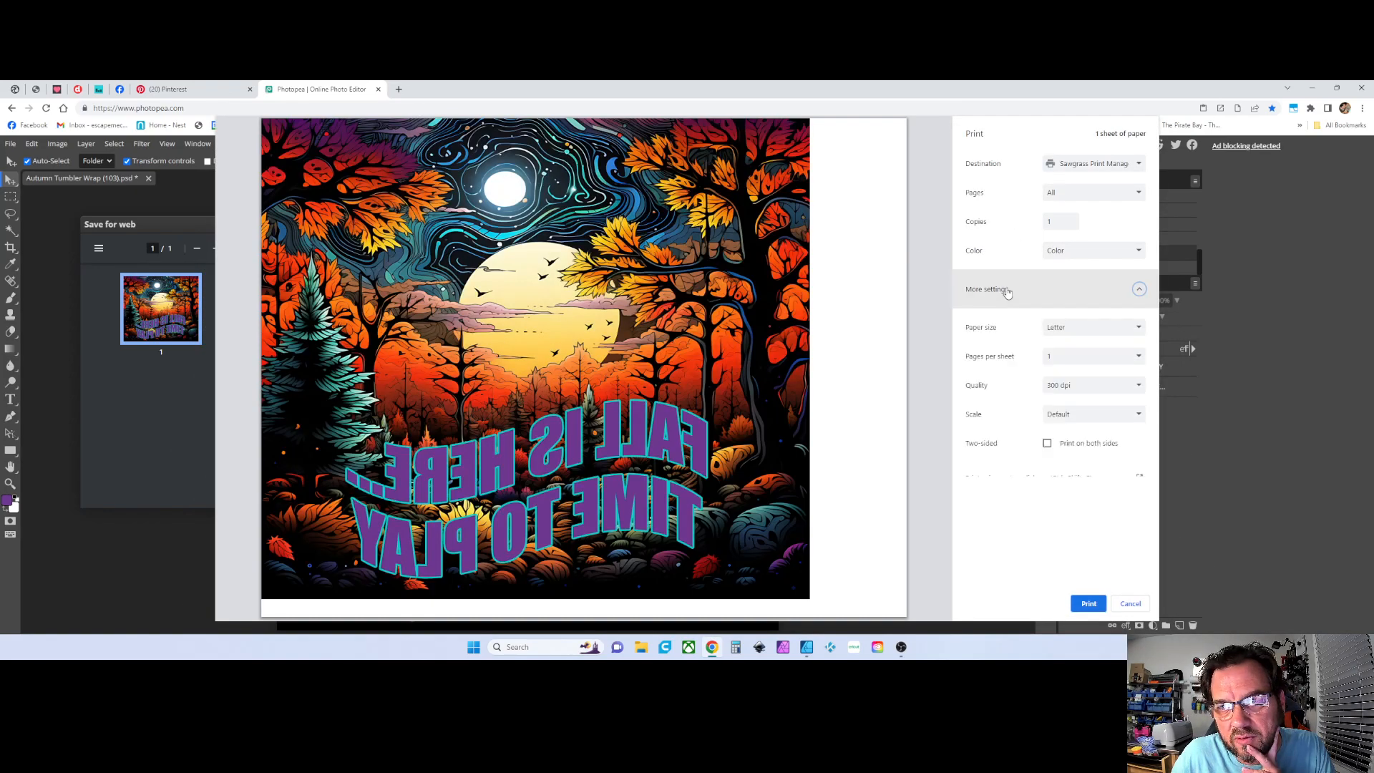
click(1071, 330)
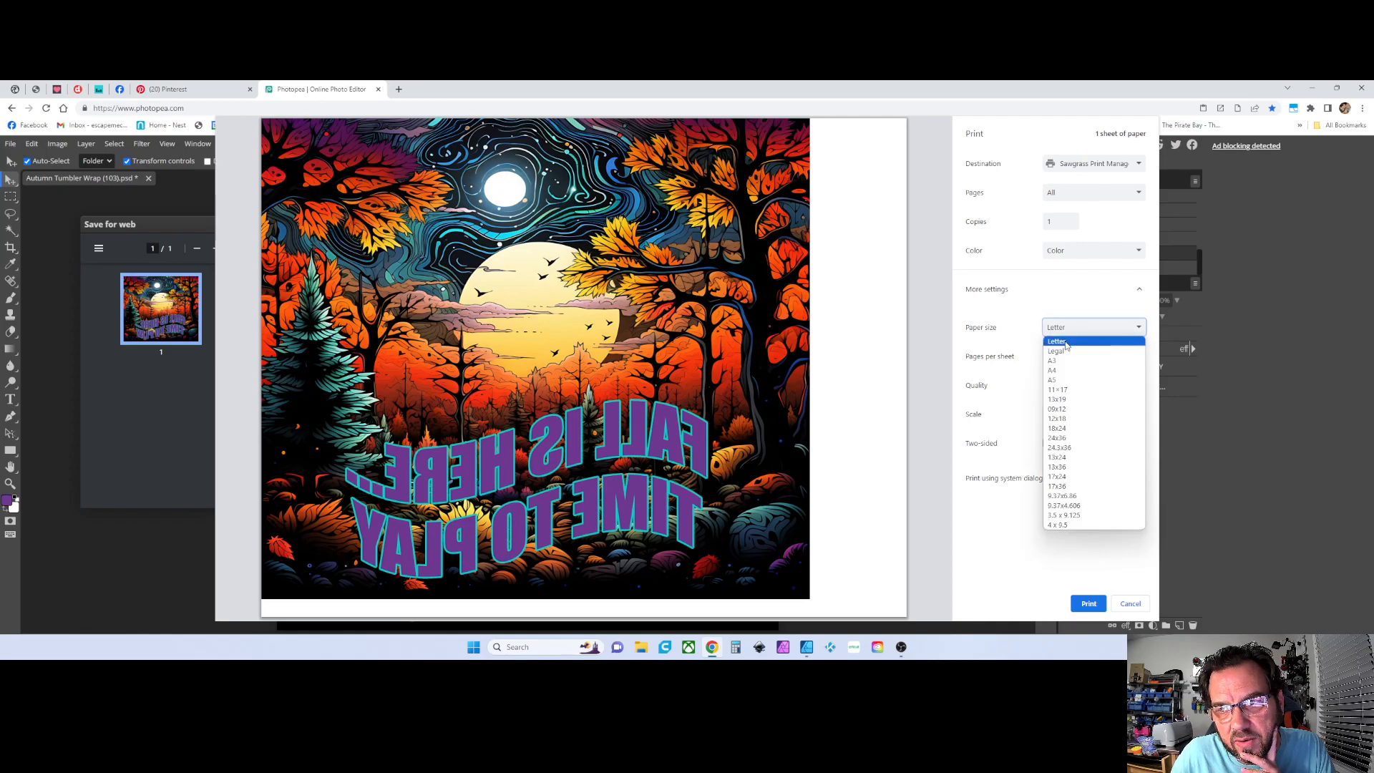
click(1066, 344)
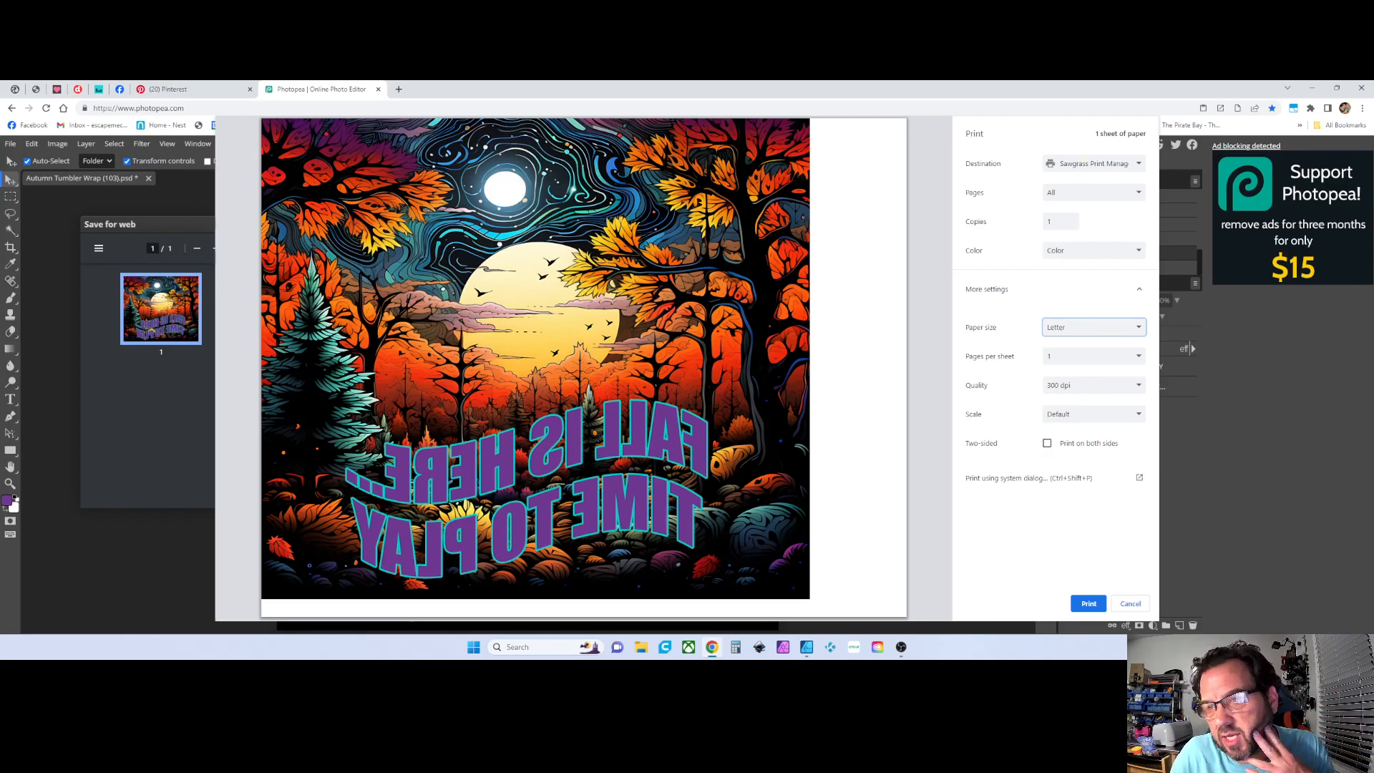
click(1129, 605)
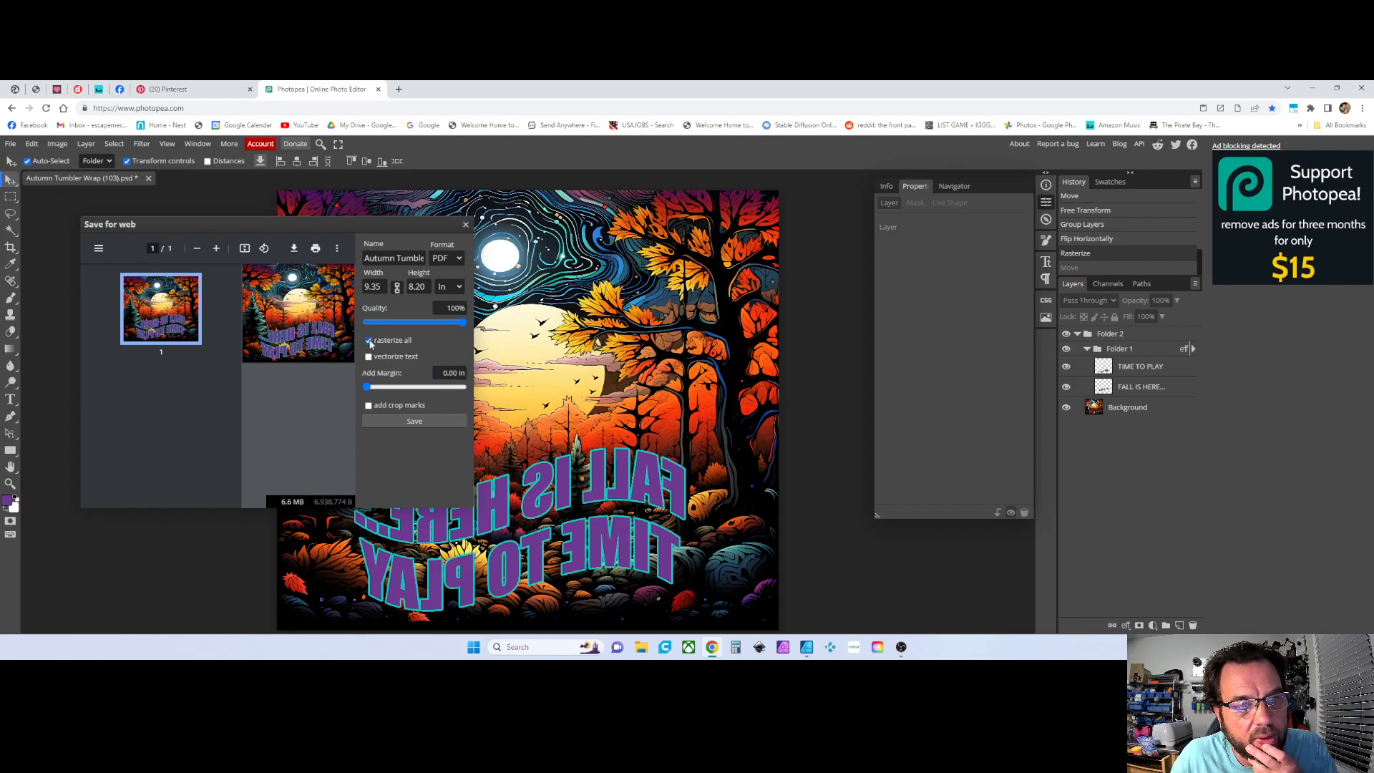
click(466, 227)
click(481, 498)
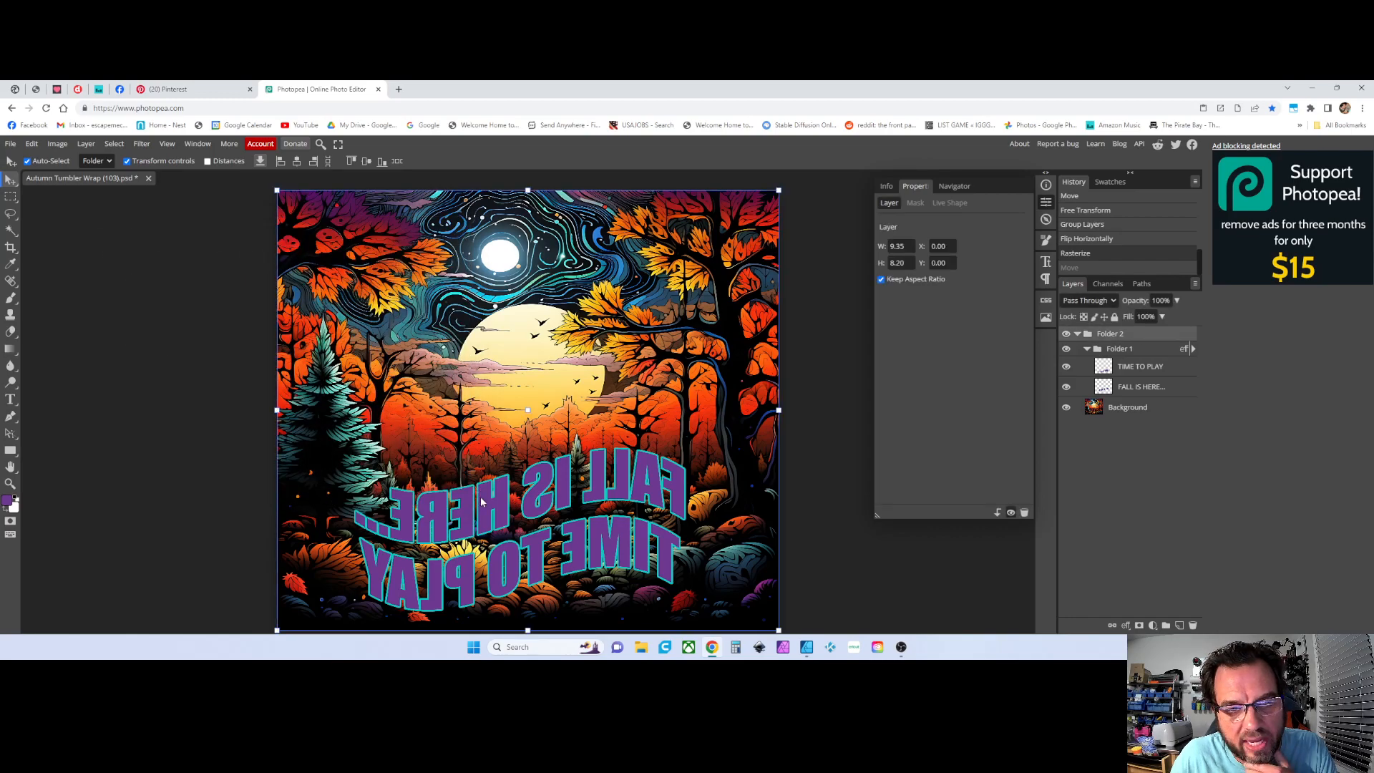